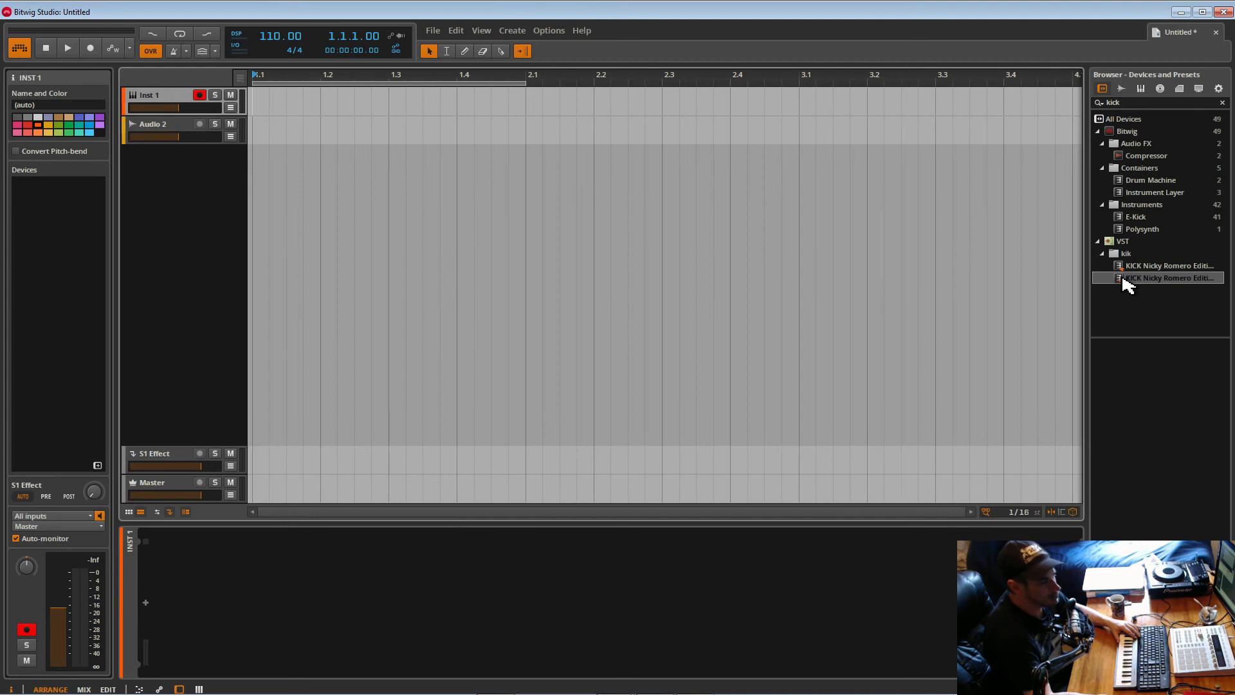
# Load the KICK Nicky Romero Edition drum synthesiser onto the first instrument track and reposition its window.
pyautogui.doubleClick(1124, 279)
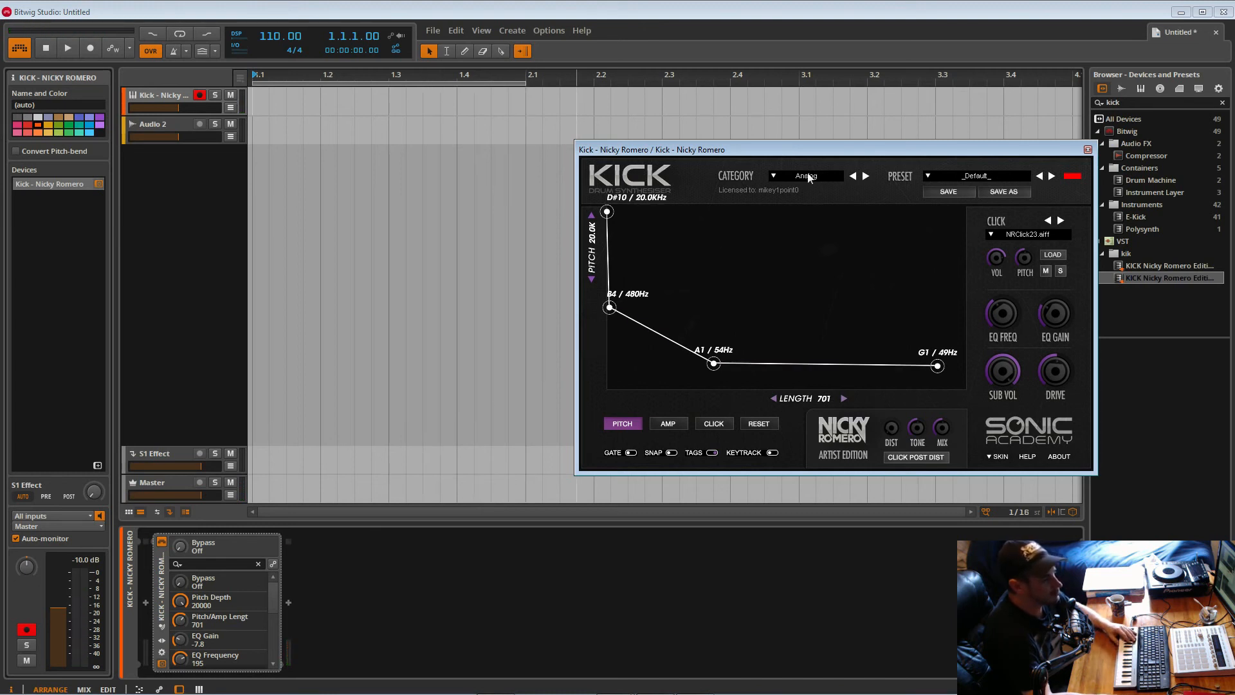
pyautogui.moveTo(802, 148); pyautogui.dragTo(688, 157)
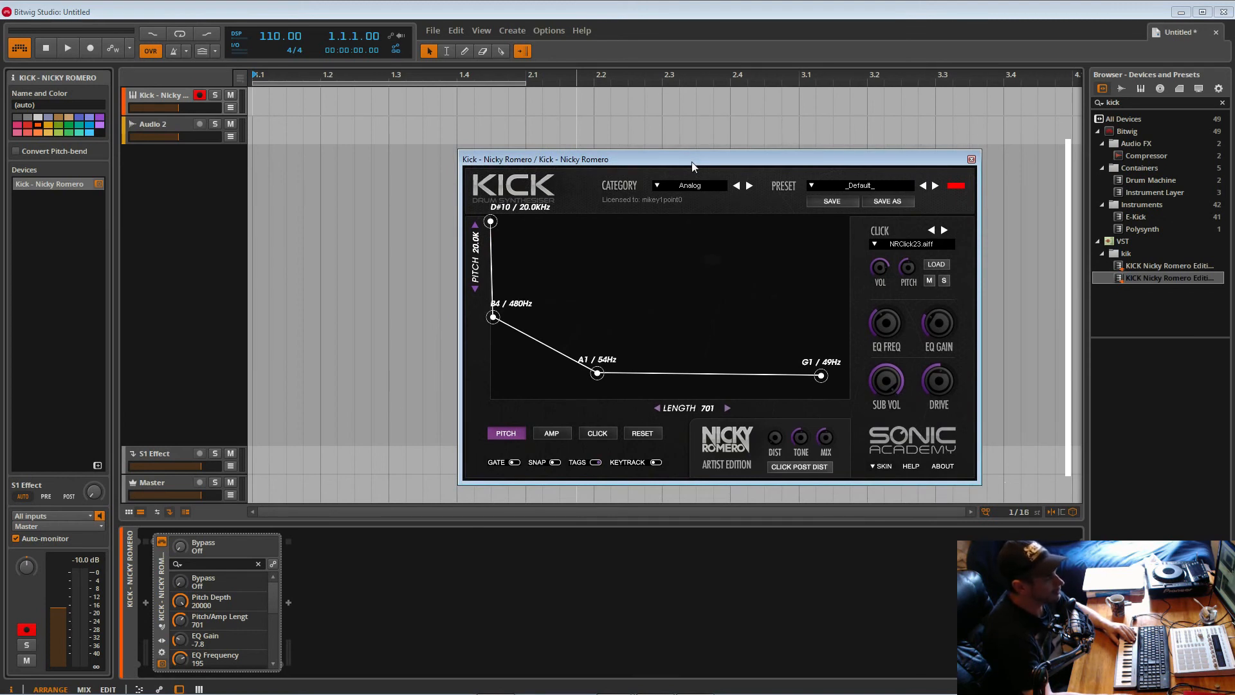
# Enable the arranger loop, then create a one-bar clip at bar 1 on the kick track and open it for note editing.
pyautogui.click(182, 41)
pyautogui.doubleClick(262, 108)
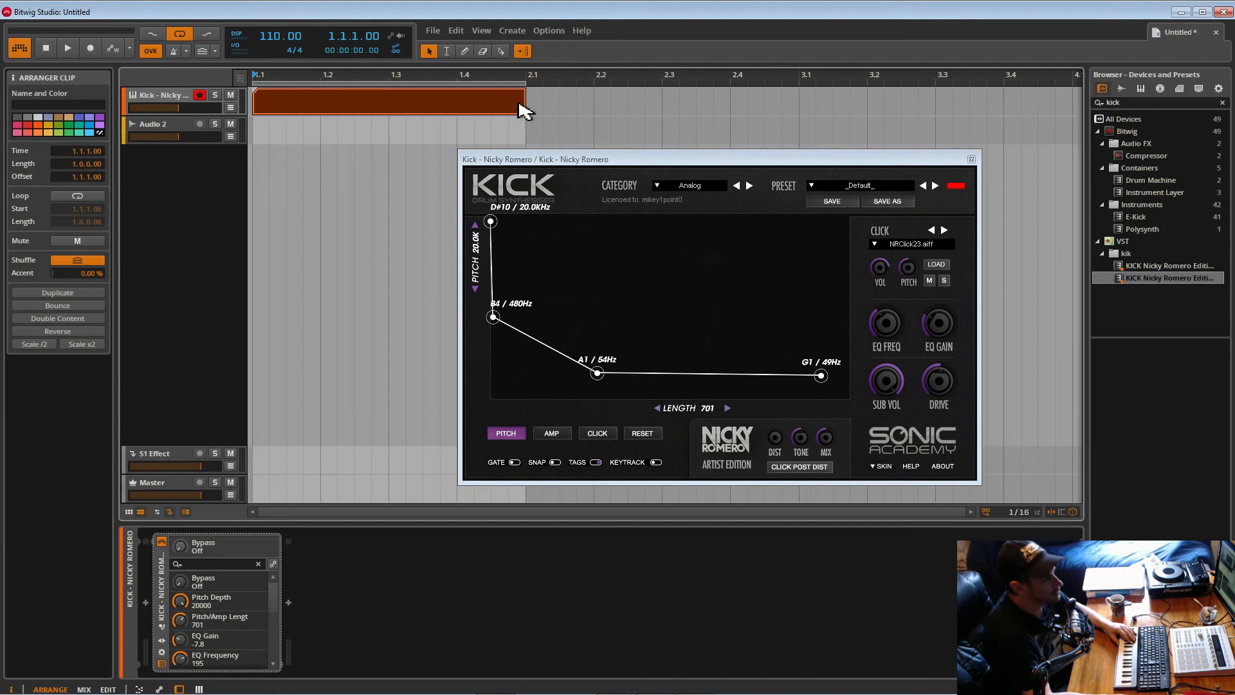
pyautogui.doubleClick(359, 110)
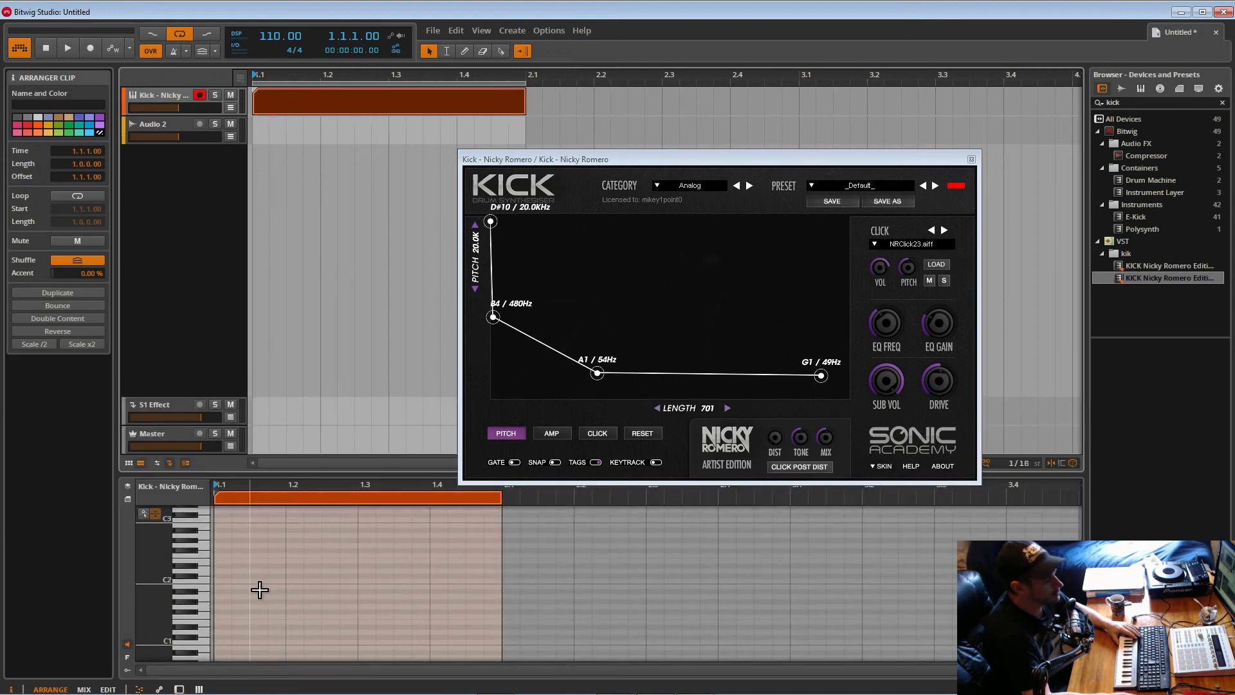
# Add four C3 notes to the clip, one on each beat from 1.1 to 1.4.
pyautogui.doubleClick(223, 521)
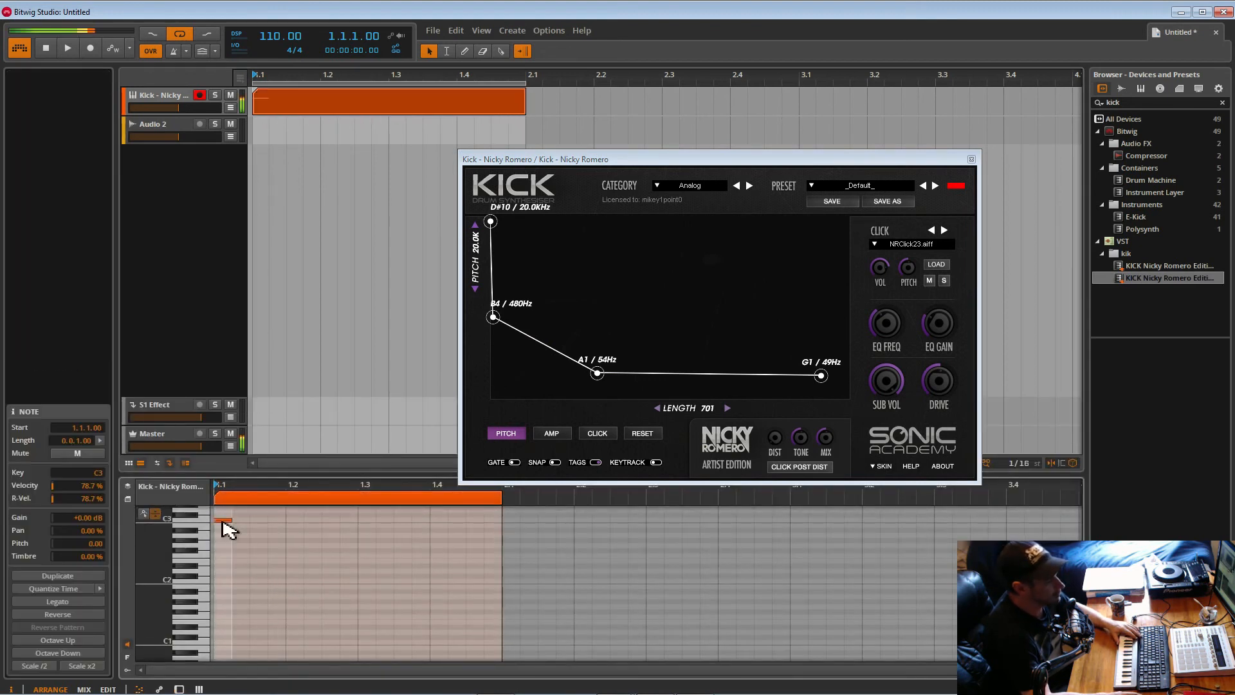
pyautogui.doubleClick(294, 521)
pyautogui.doubleClick(367, 520)
pyautogui.doubleClick(439, 521)
# Audition the looped kick pattern and set the project tempo to 124 BPM.
pyautogui.press('space')
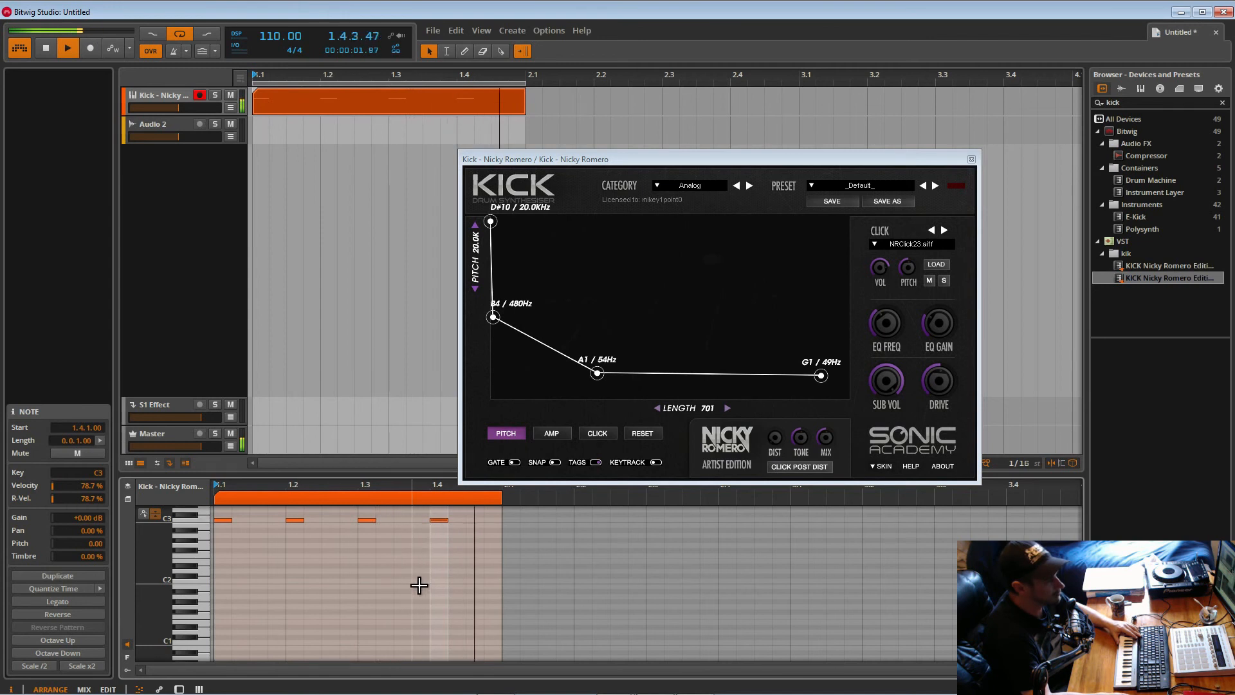
pyautogui.press('space')
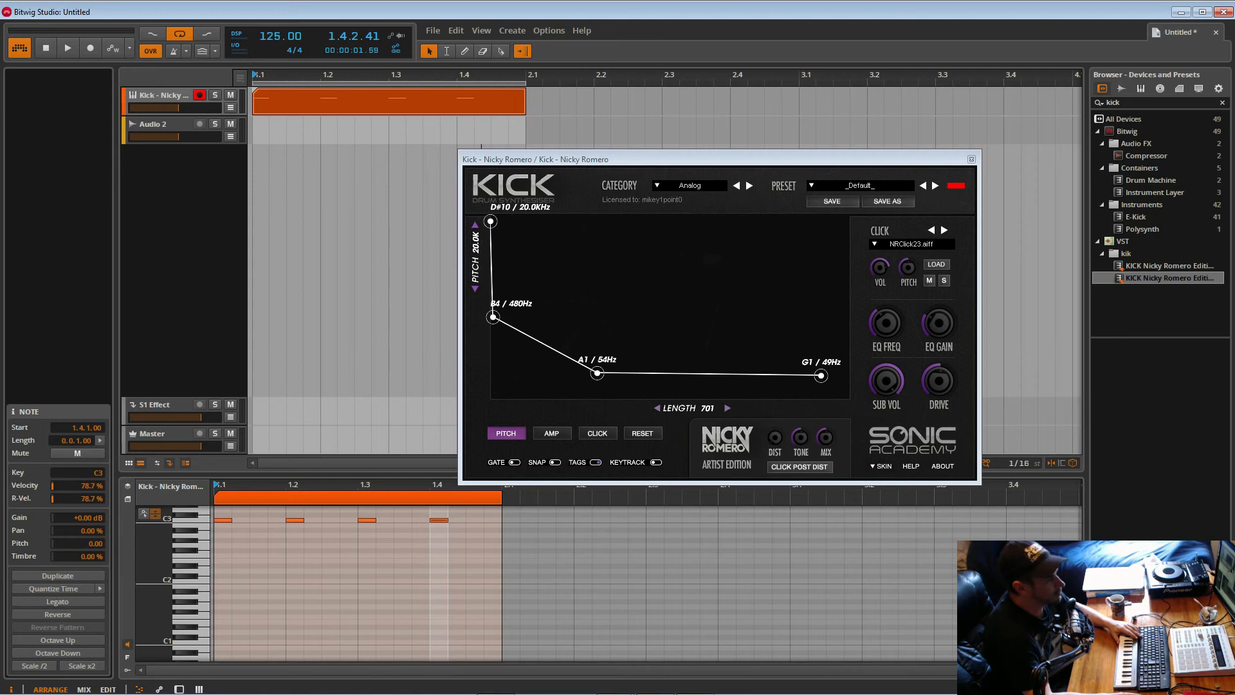
pyautogui.press('space')
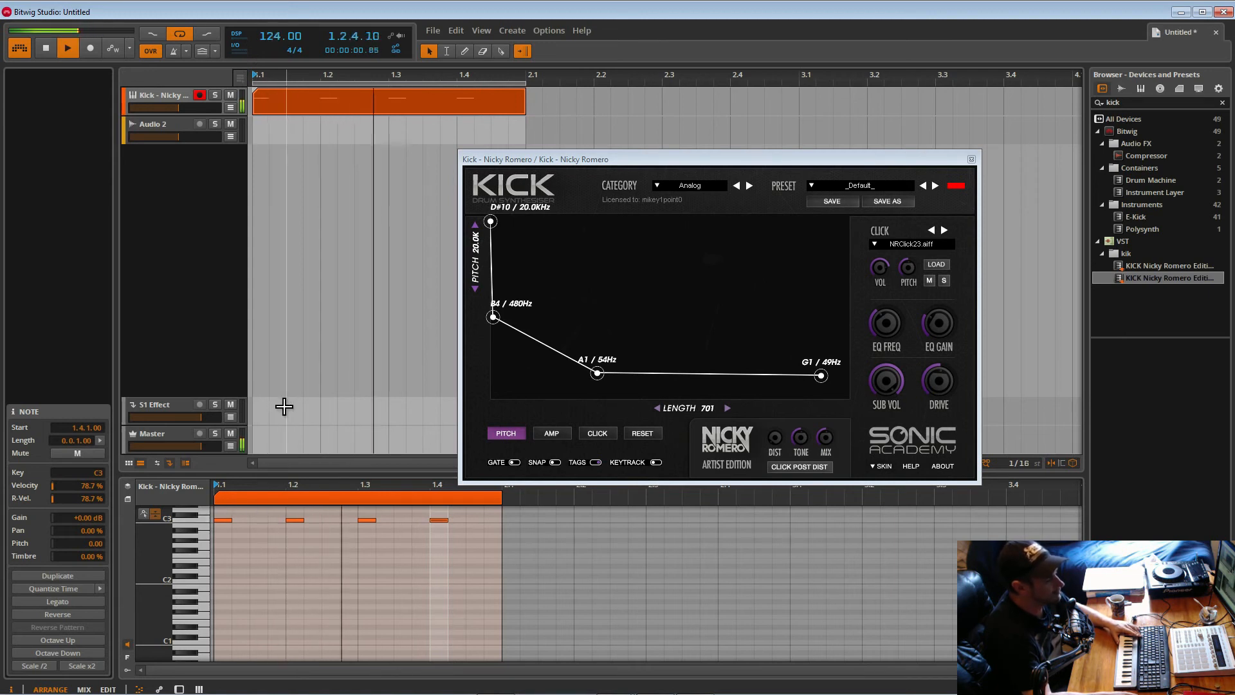
pyautogui.press('space')
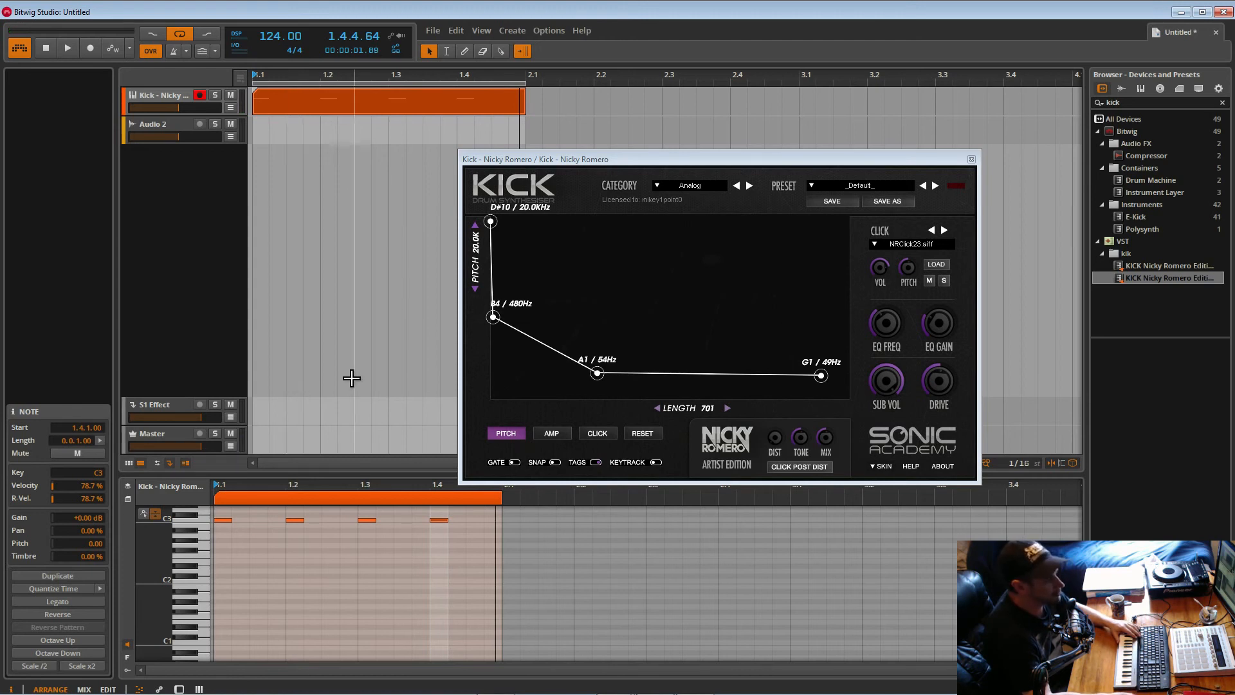
# Move the KICK plugin window up so it no longer covers the note editor.
pyautogui.moveTo(775, 161); pyautogui.dragTo(855, 113)
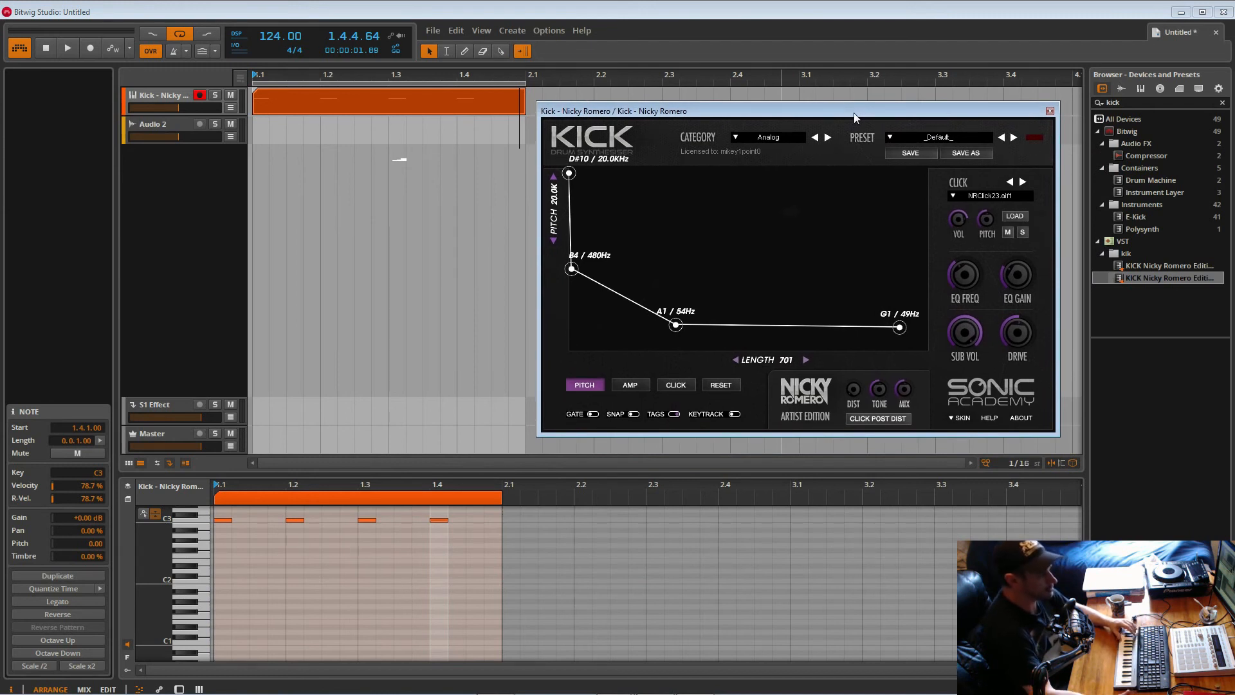
pyautogui.moveTo(854, 113)
pyautogui.mouseDown()
pyautogui.moveTo(848, 99)
pyautogui.moveTo(851, 109)
pyautogui.mouseUp()
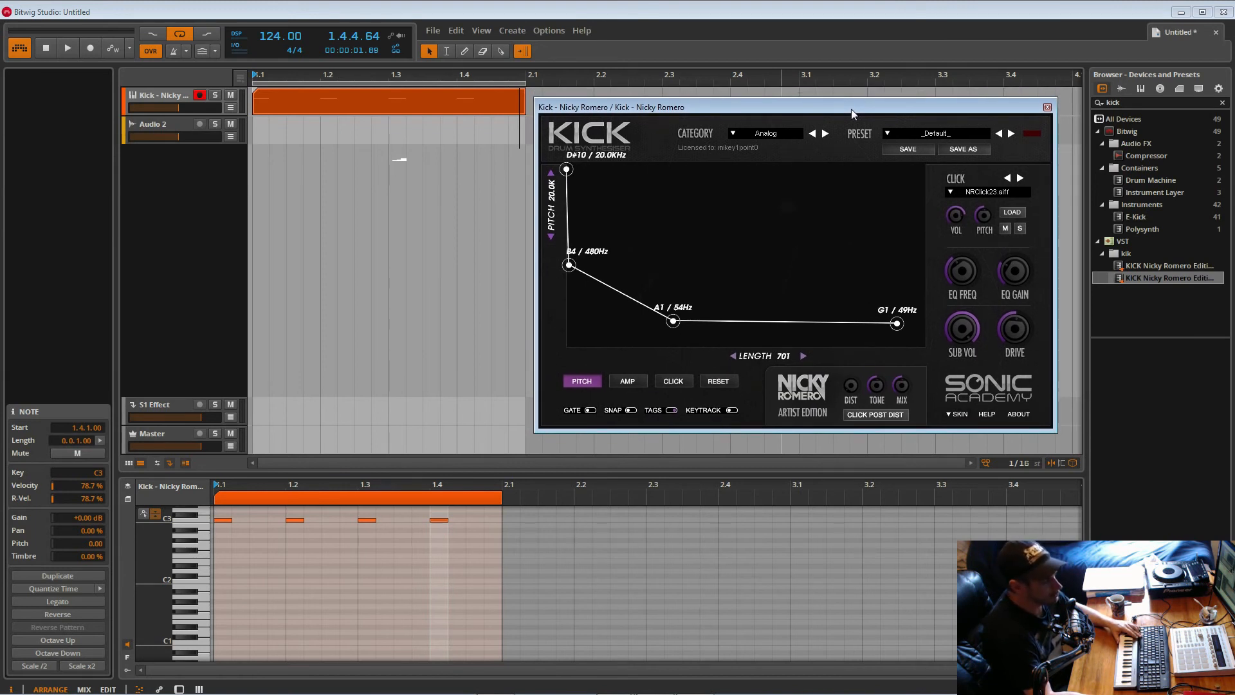
pyautogui.moveTo(852, 110); pyautogui.dragTo(853, 103)
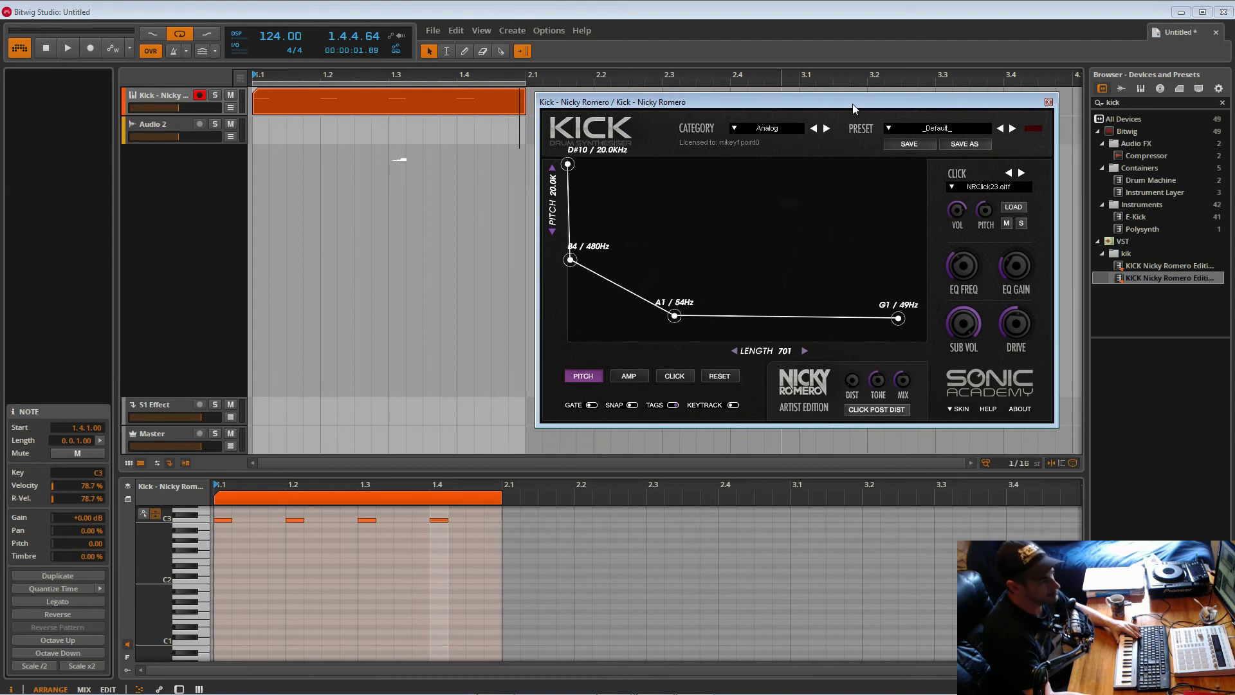
pyautogui.moveTo(852, 103); pyautogui.dragTo(853, 108)
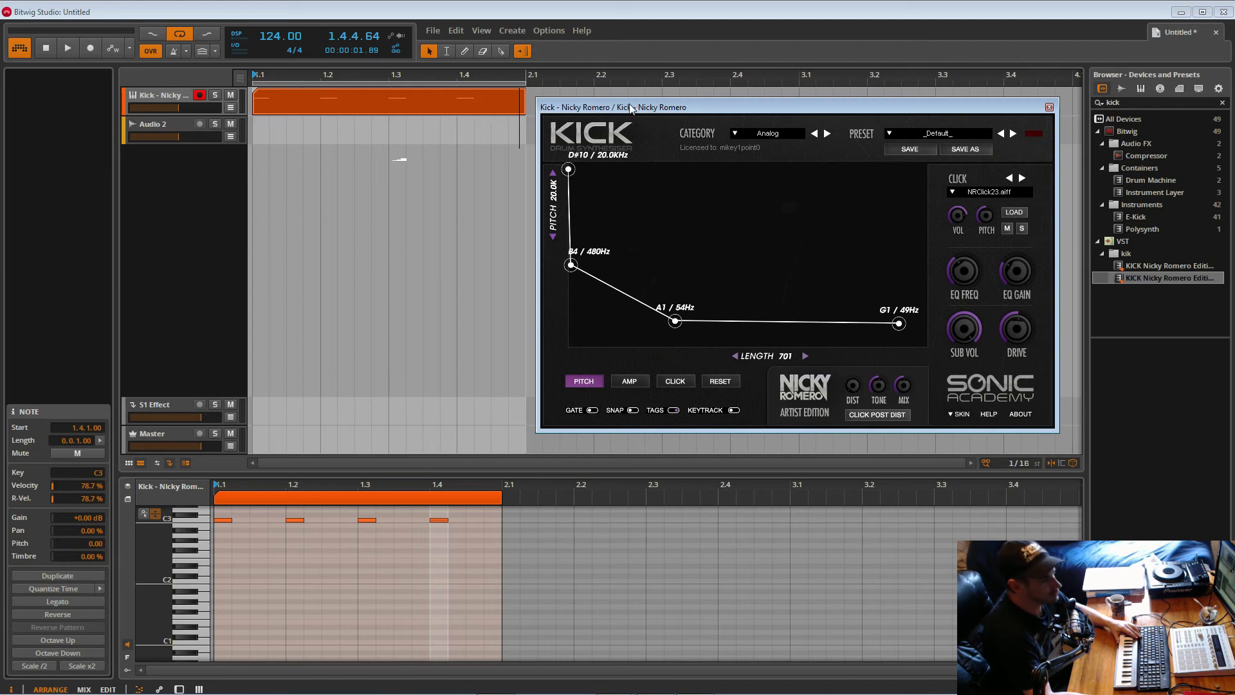
pyautogui.moveTo(631, 109)
pyautogui.mouseDown()
pyautogui.moveTo(612, 145)
pyautogui.moveTo(624, 106)
pyautogui.moveTo(641, 100)
pyautogui.mouseUp()
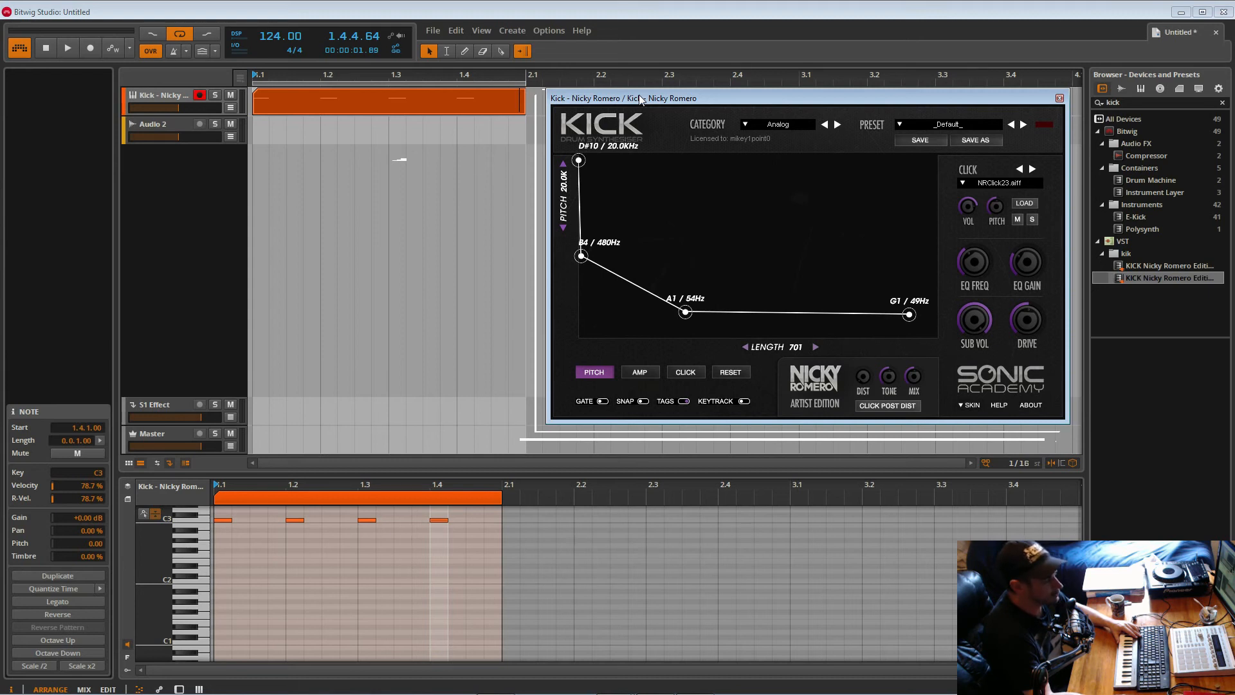
pyautogui.moveTo(644, 99)
pyautogui.mouseDown()
pyautogui.moveTo(636, 121)
pyautogui.moveTo(640, 109)
pyautogui.mouseUp()
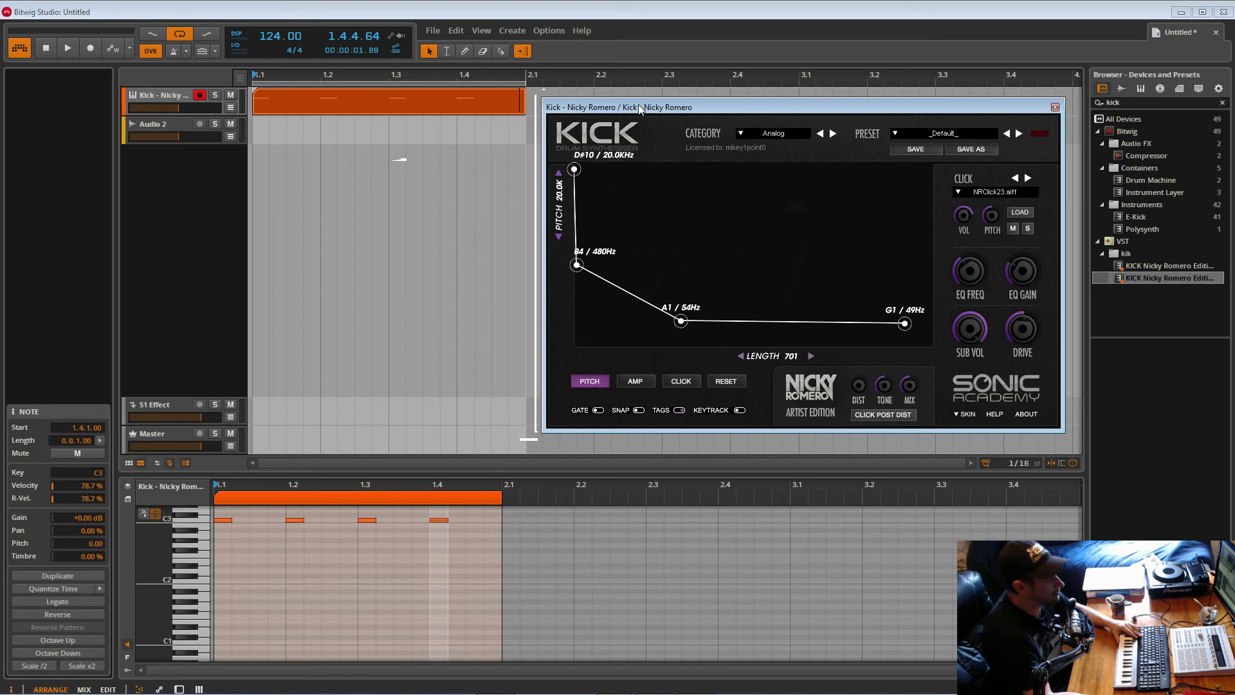
pyautogui.moveTo(657, 108)
pyautogui.mouseDown()
pyautogui.moveTo(626, 123)
pyautogui.moveTo(652, 109)
pyautogui.mouseUp()
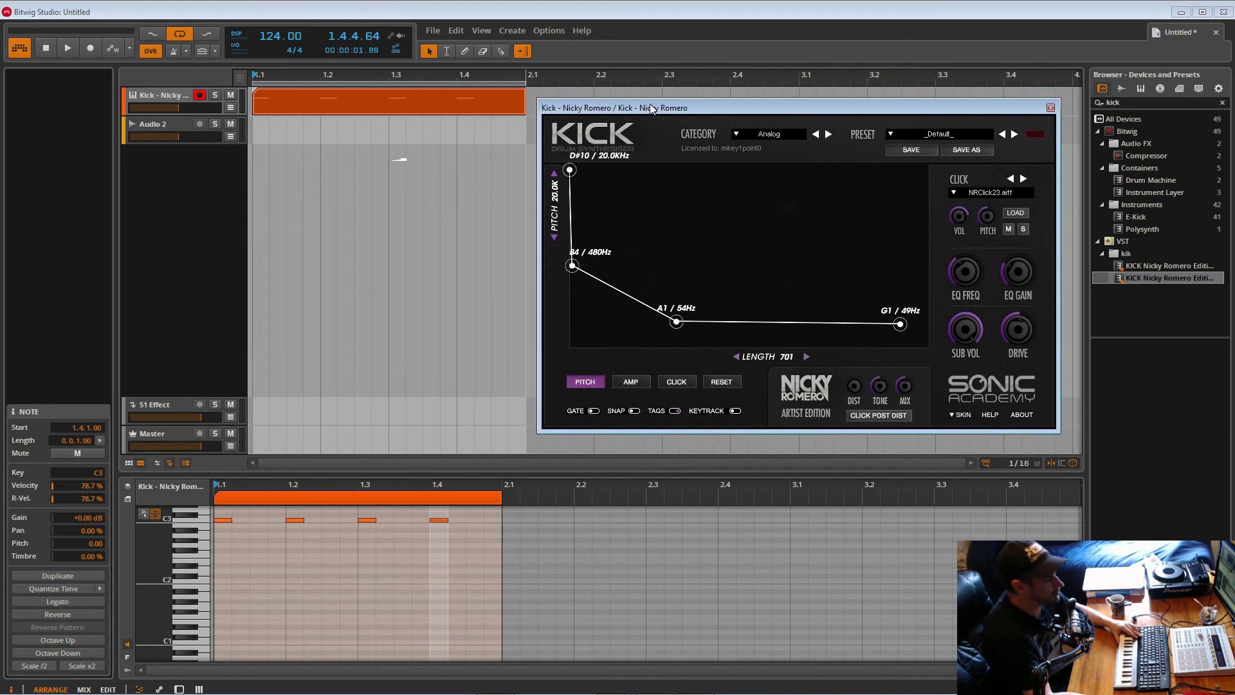
pyautogui.moveTo(651, 108); pyautogui.dragTo(660, 105)
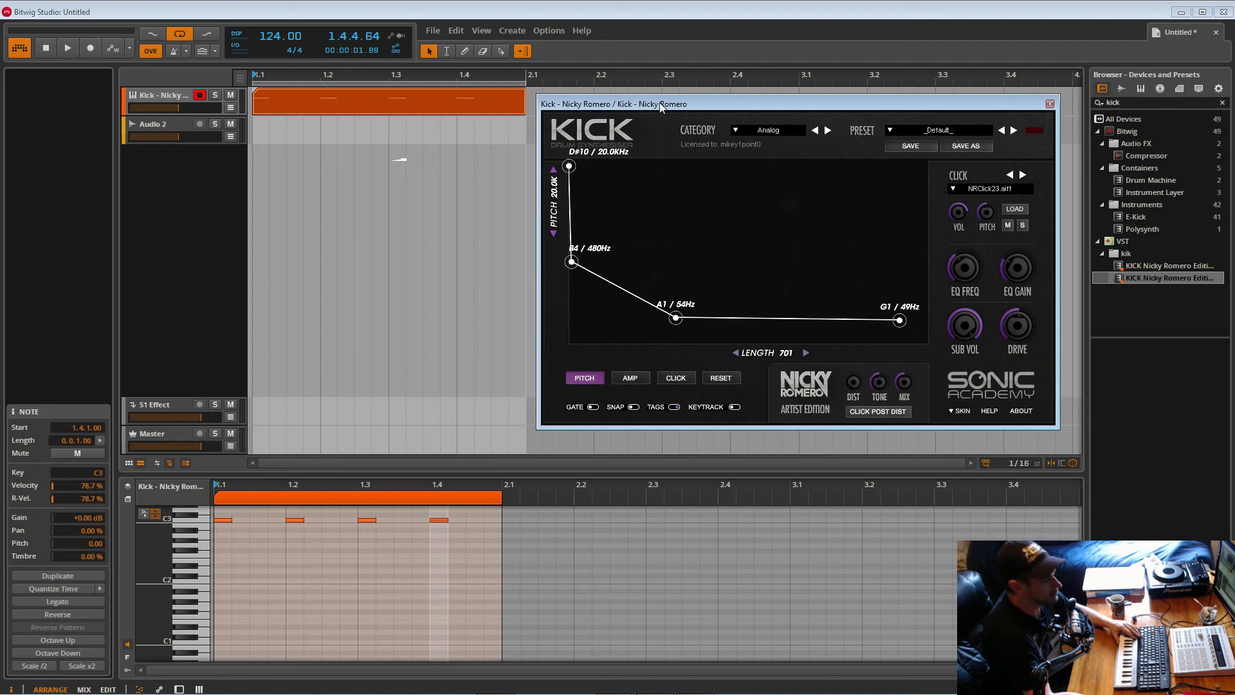
pyautogui.moveTo(660, 107); pyautogui.dragTo(661, 109)
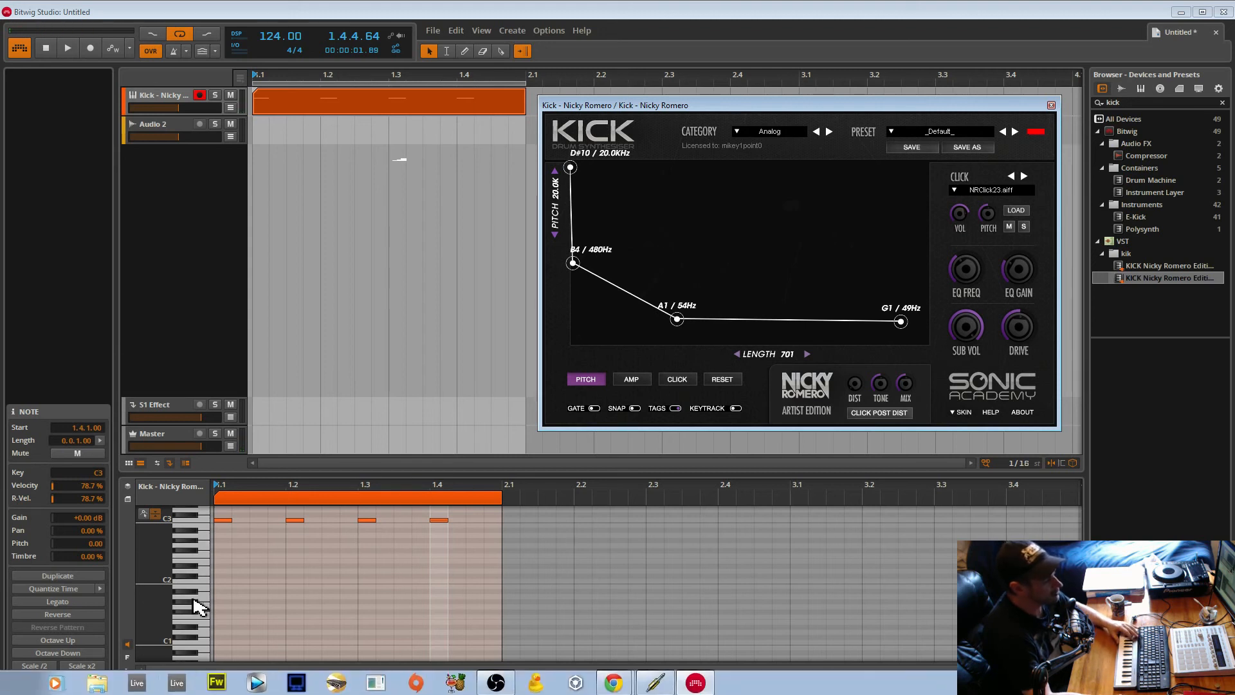
# Show the device chain and add a Peak Limiter to the Master track.
pyautogui.click(182, 688)
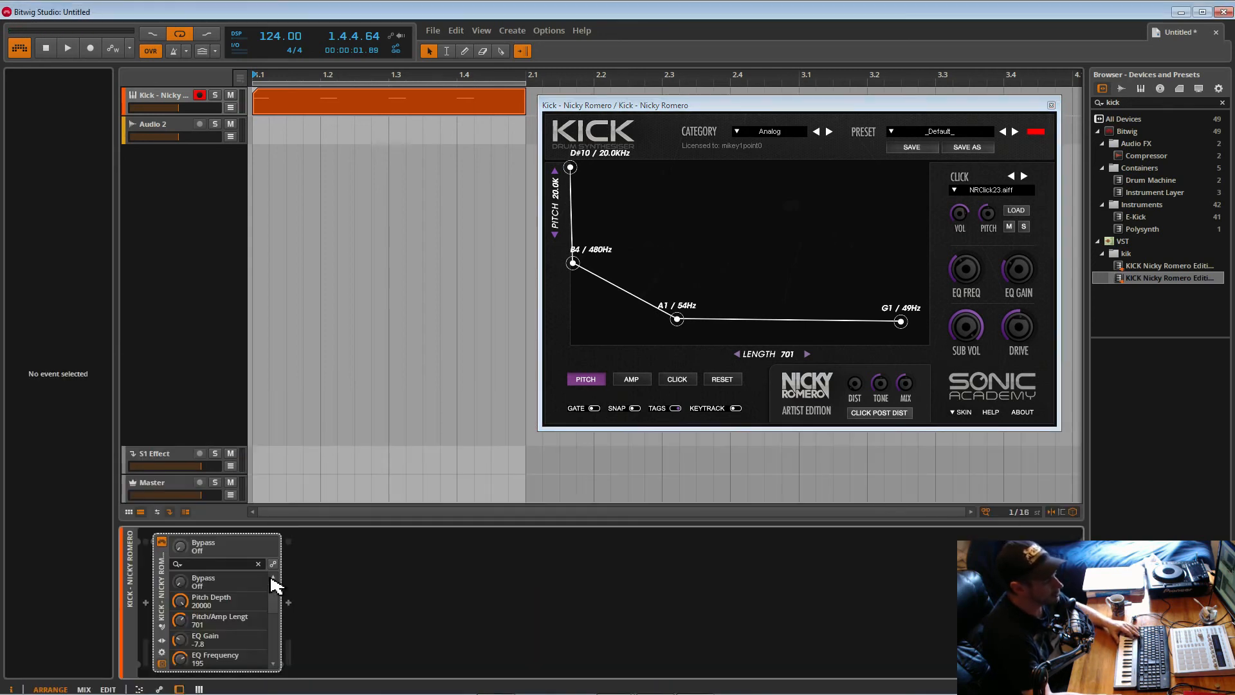
pyautogui.click(168, 494)
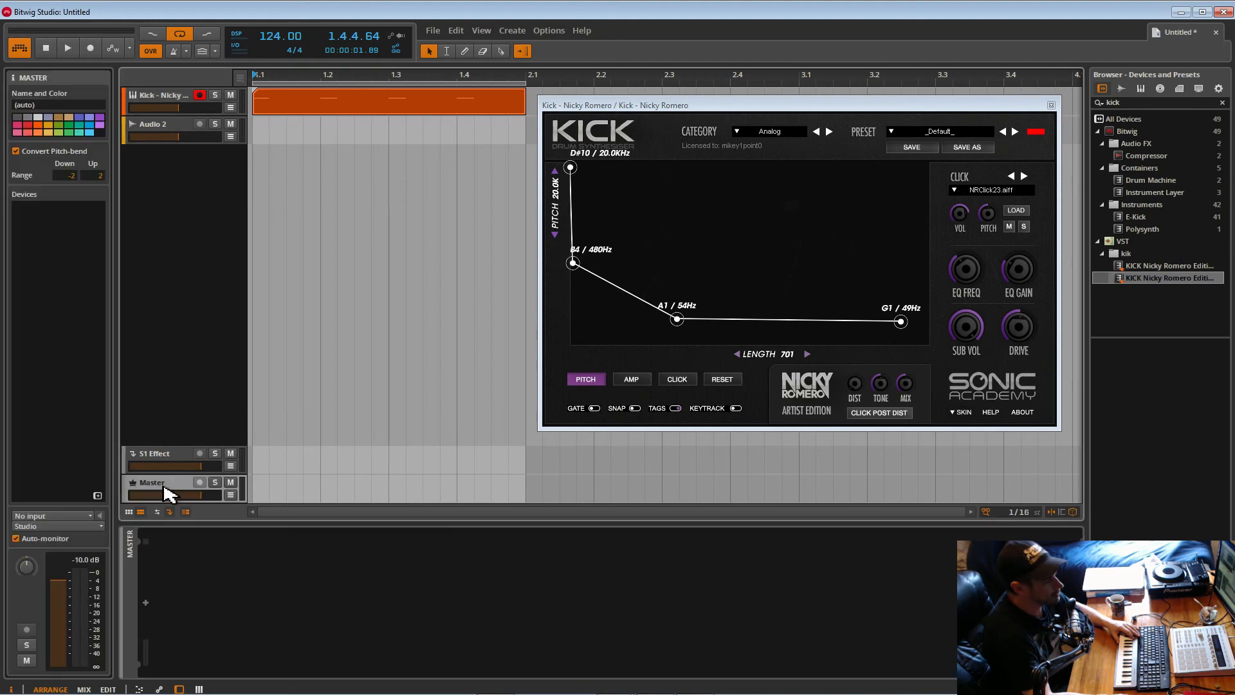
pyautogui.click(147, 604)
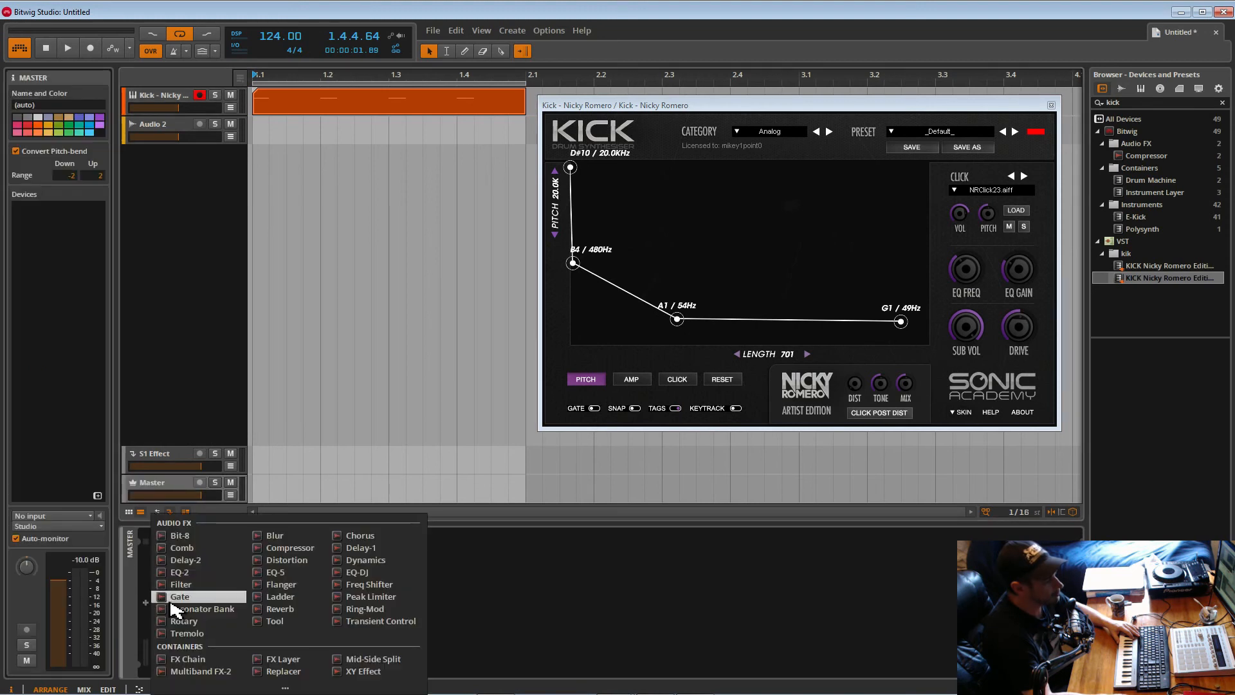
pyautogui.click(387, 597)
# Try to enter a new ceiling value for the Peak Limiter.
pyautogui.doubleClick(201, 554)
pyautogui.click(191, 555)
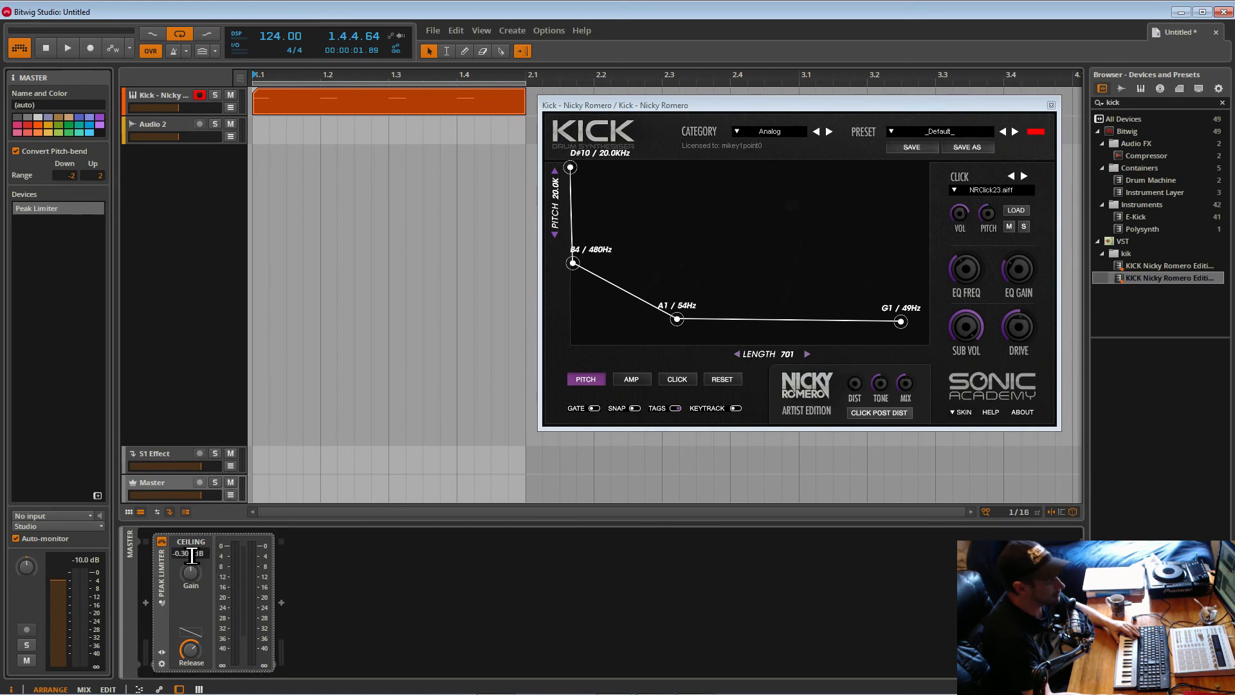
pyautogui.write('1')
pyautogui.press('Return')
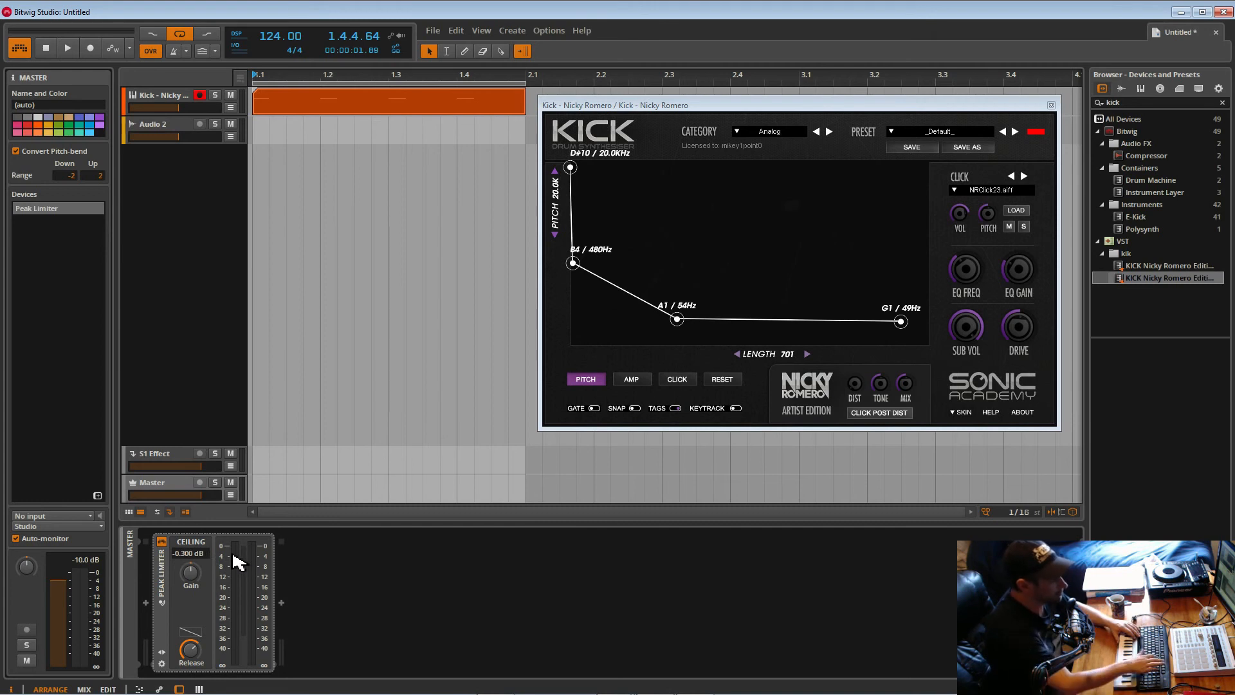
pyautogui.press('BackSpace')
pyautogui.press('BackSpace')
pyautogui.write('1')
pyautogui.press('Return')
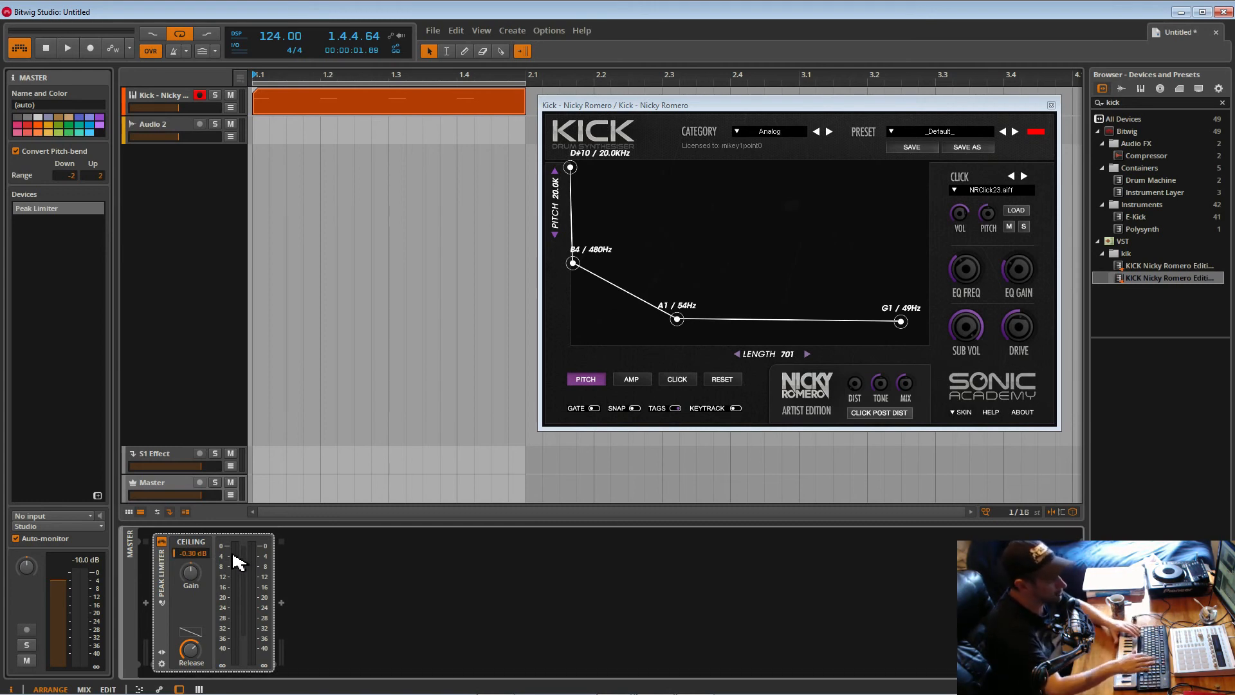
# Set the Peak Limiter's ceiling to -0.10 dB.
pyautogui.doubleClick(191, 555)
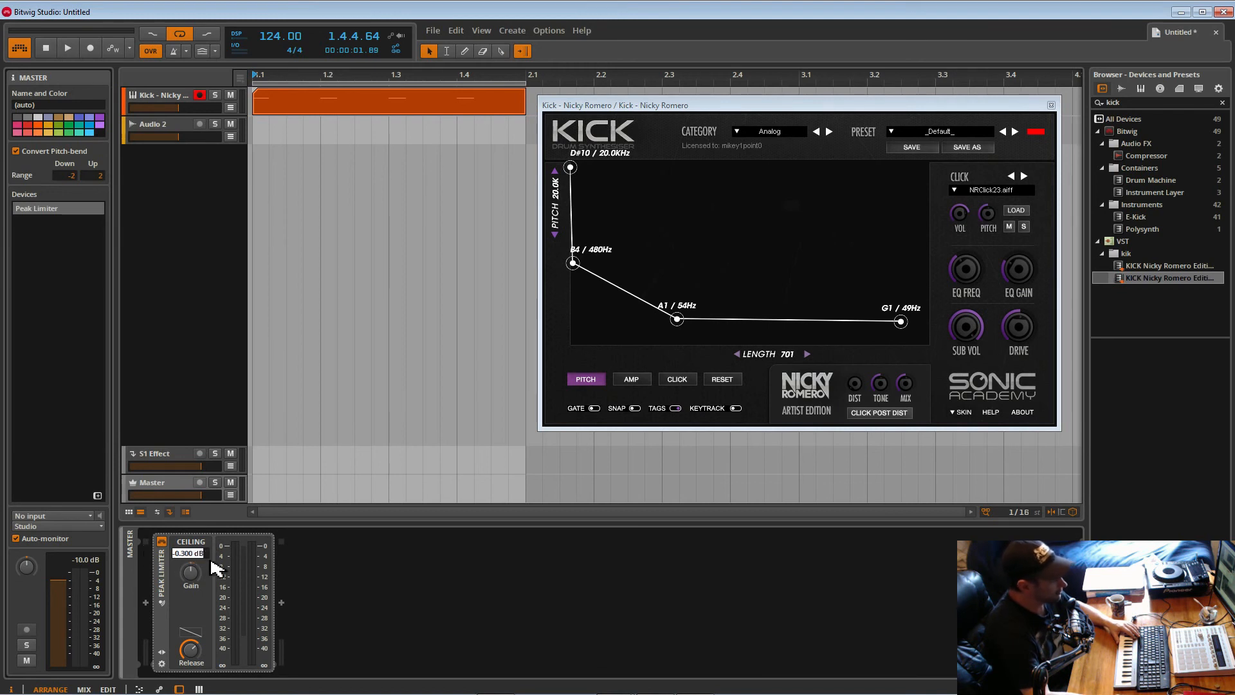
pyautogui.hotkey('ctrl', 'a')
pyautogui.write('-')
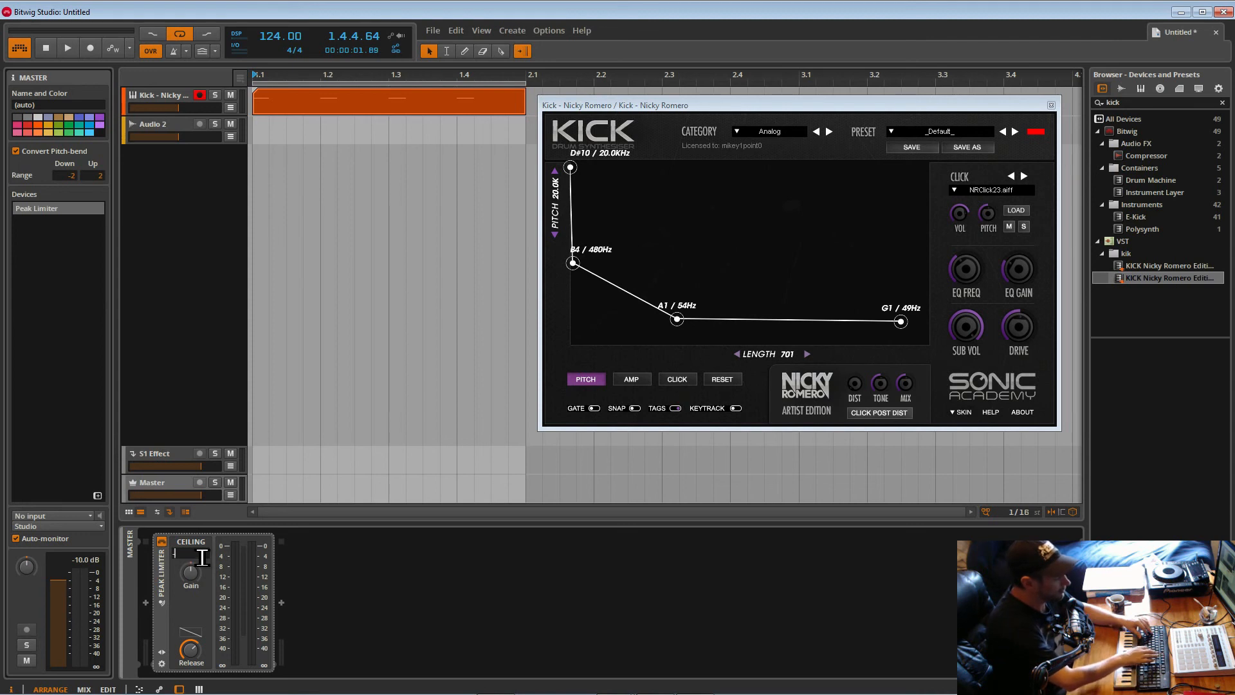
pyautogui.write('0.1')
pyautogui.press('Return')
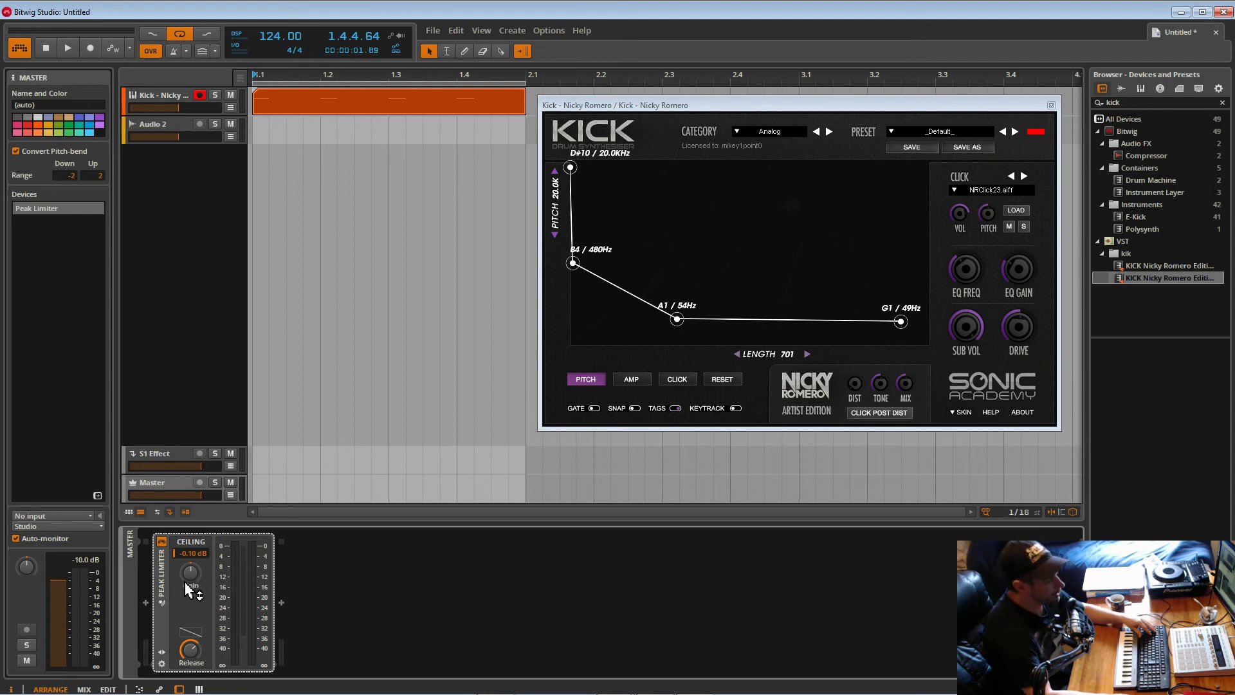
# Set the Peak Limiter's release to about 14.3 ms and make a slight adjustment to its gain.
pyautogui.moveTo(190, 656); pyautogui.dragTo(190, 654)
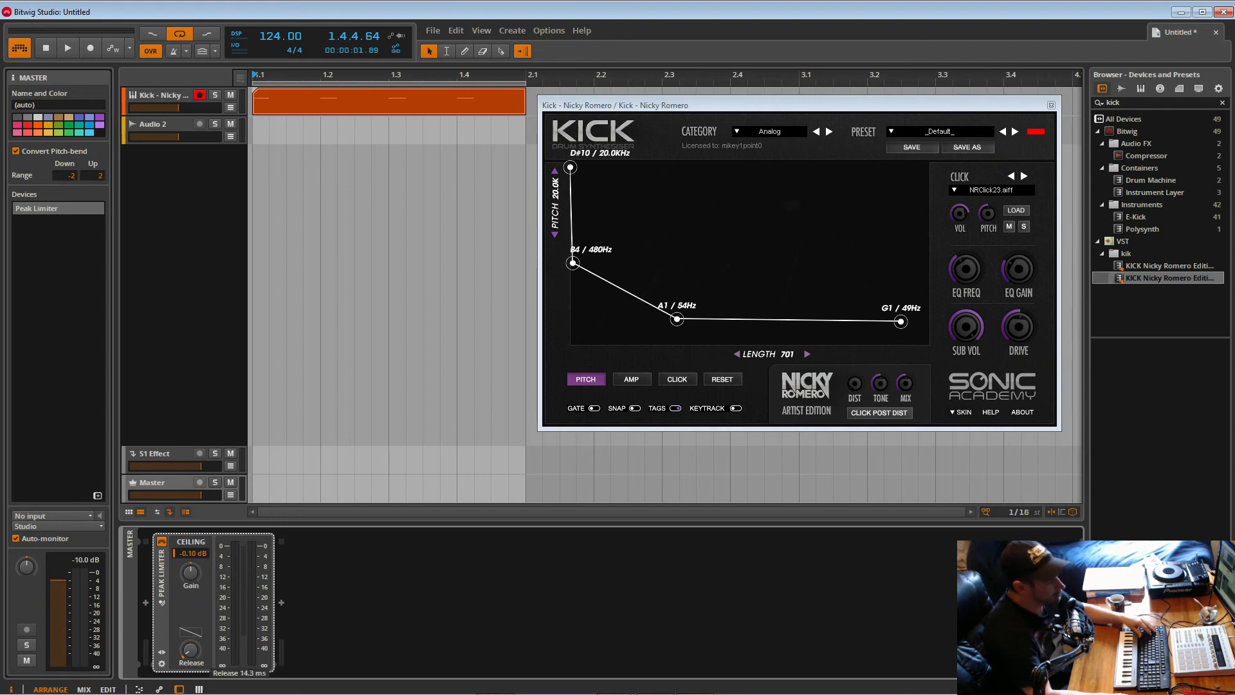
pyautogui.moveTo(194, 575); pyautogui.dragTo(194, 573)
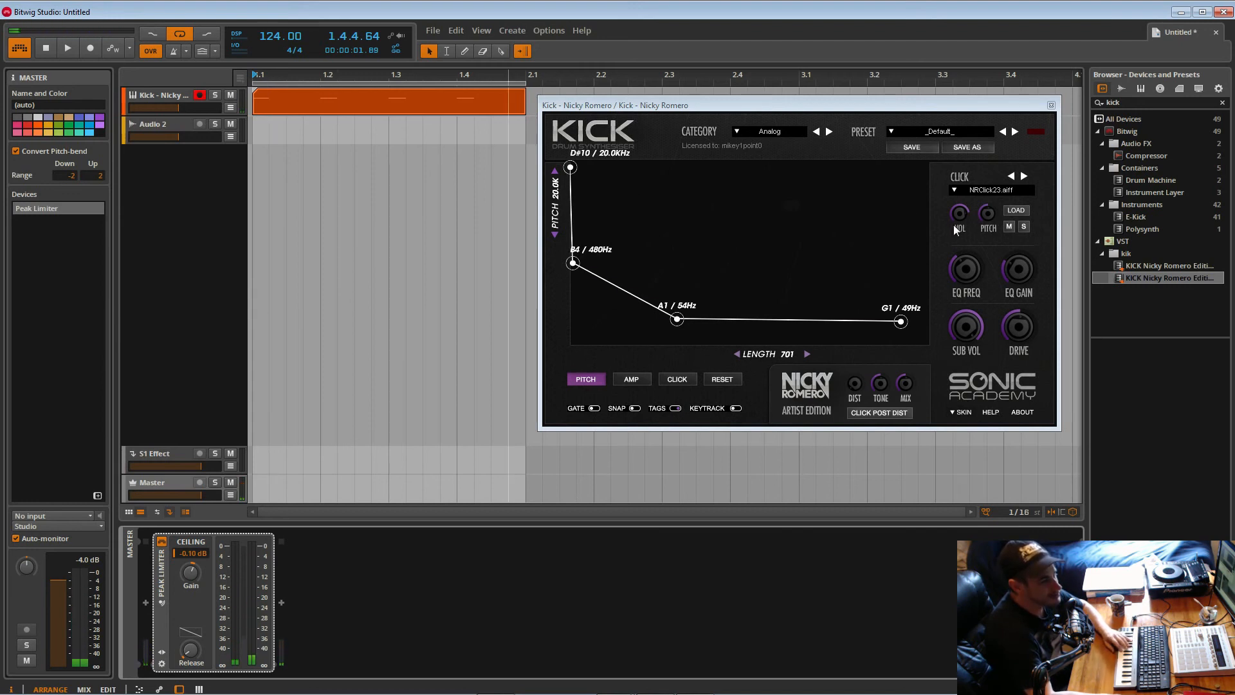
# Turn the KICK click volume all the way down and bring it back up to compare the sound.
pyautogui.moveTo(958, 219); pyautogui.dragTo(955, 252)
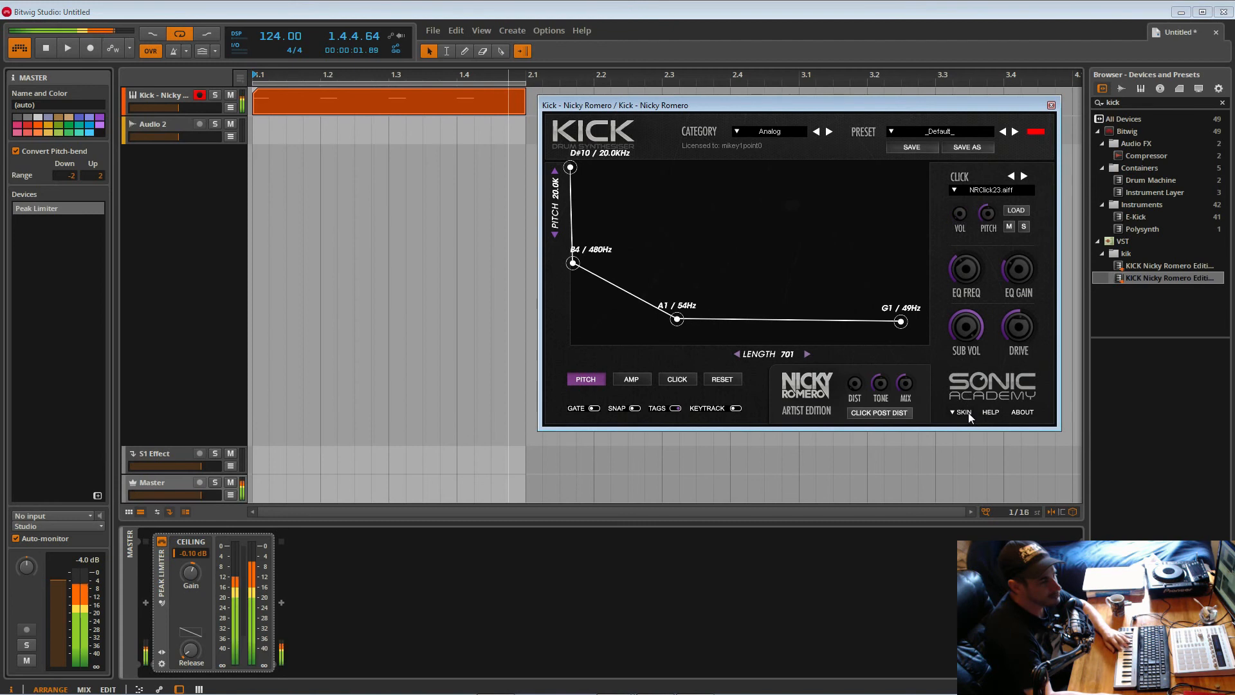
pyautogui.moveTo(956, 218); pyautogui.dragTo(964, 95)
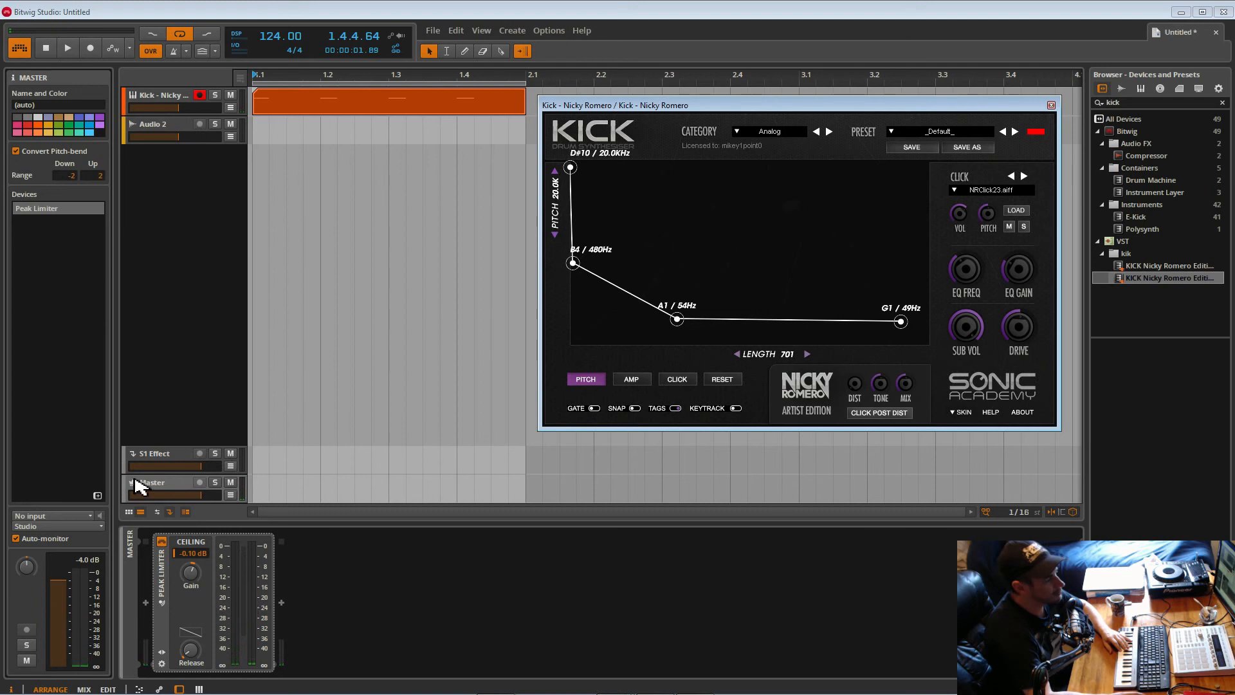
# Add FabFilter Pro-Q x64 to the Master track and place it before the Peak Limiter.
pyautogui.click(156, 481)
pyautogui.click(342, 617)
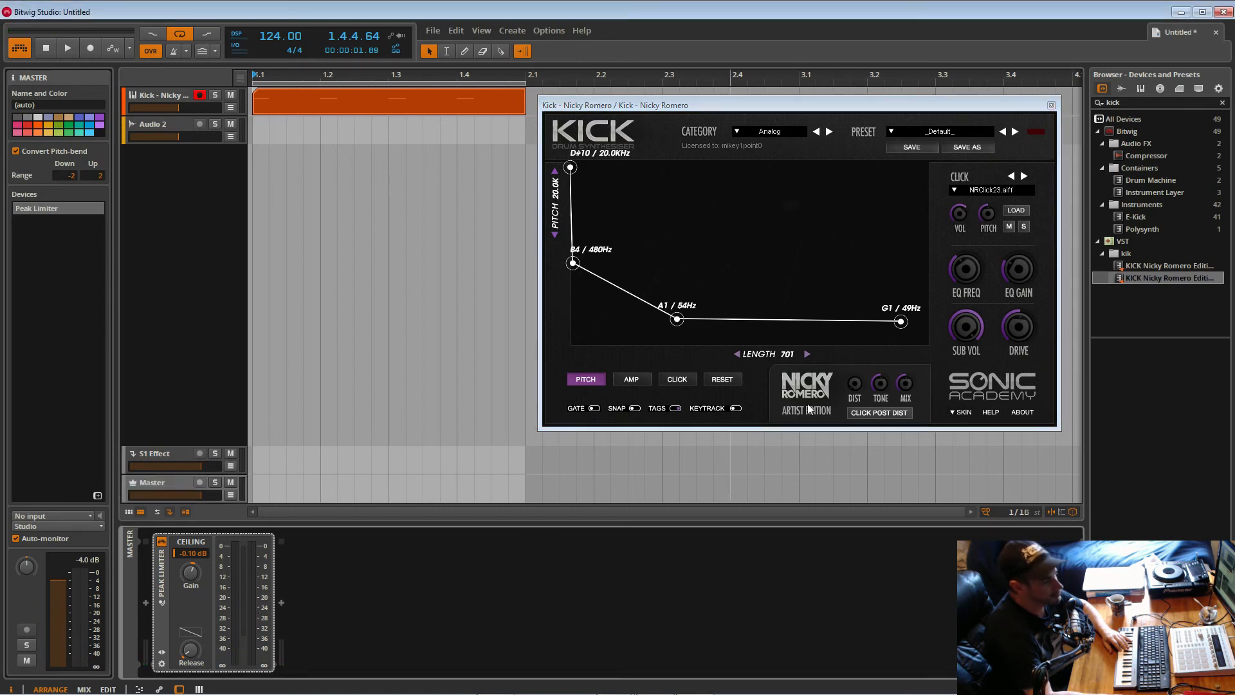
pyautogui.click(1116, 103)
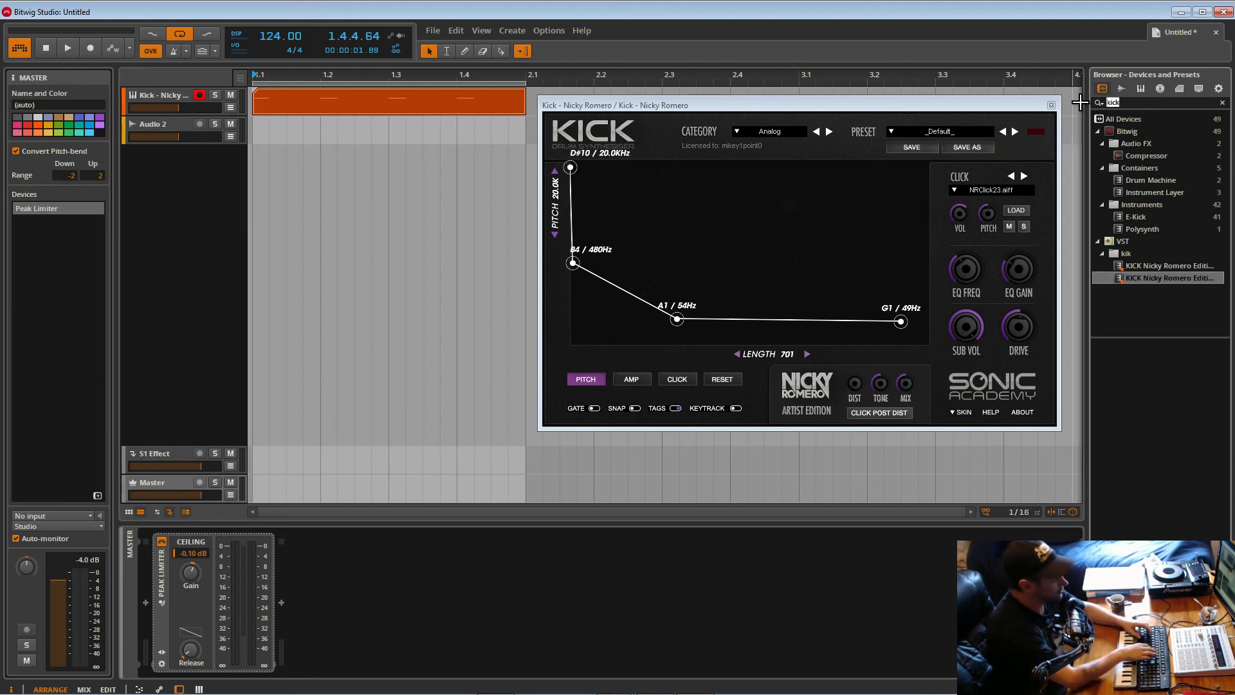
pyautogui.write('pro')
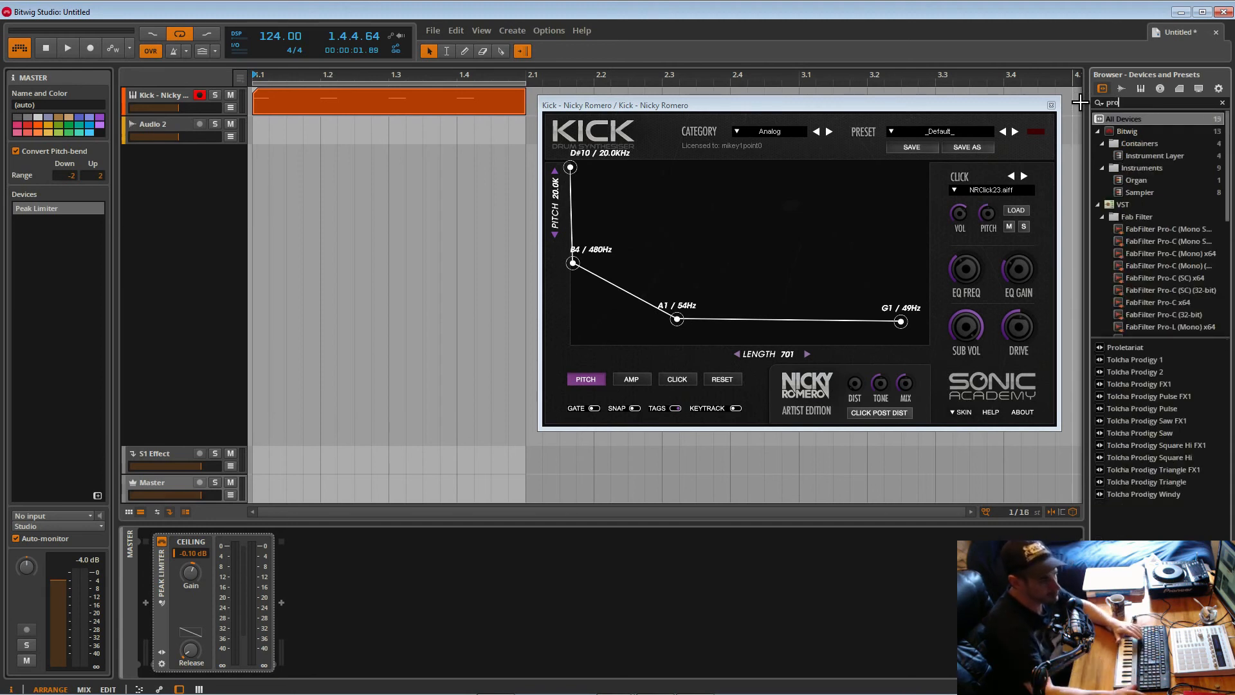
pyautogui.scroll(-3, 1171, 292)
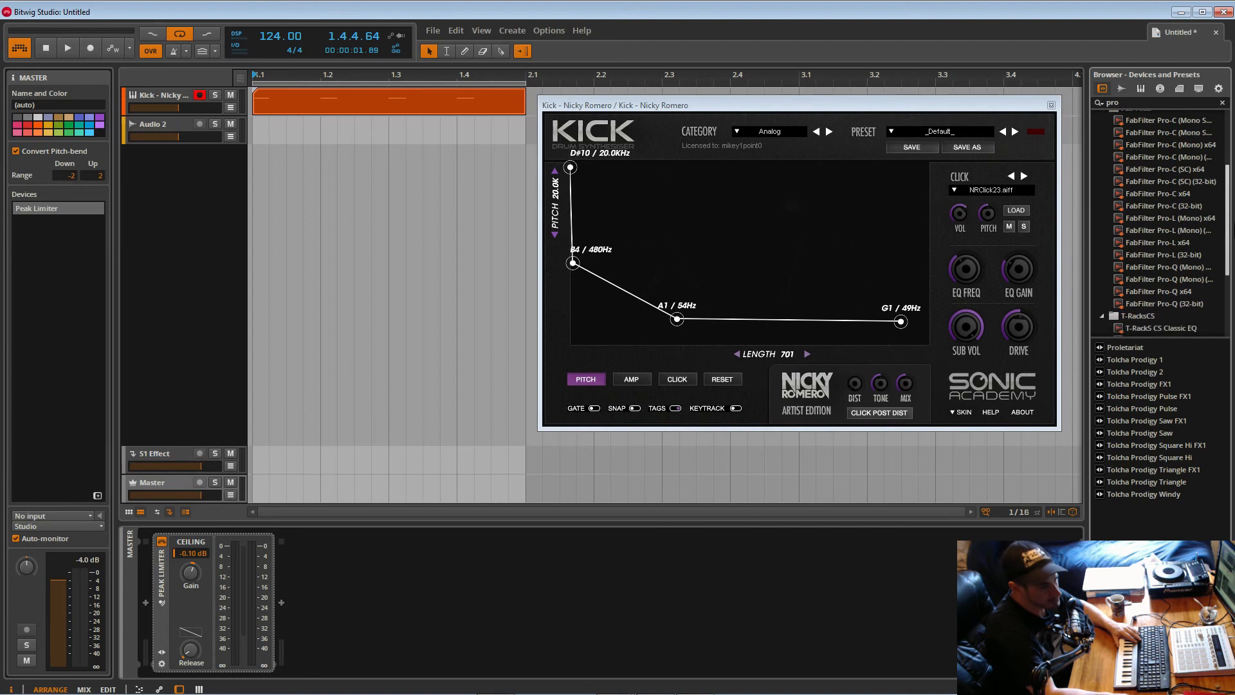
pyautogui.doubleClick(1169, 287)
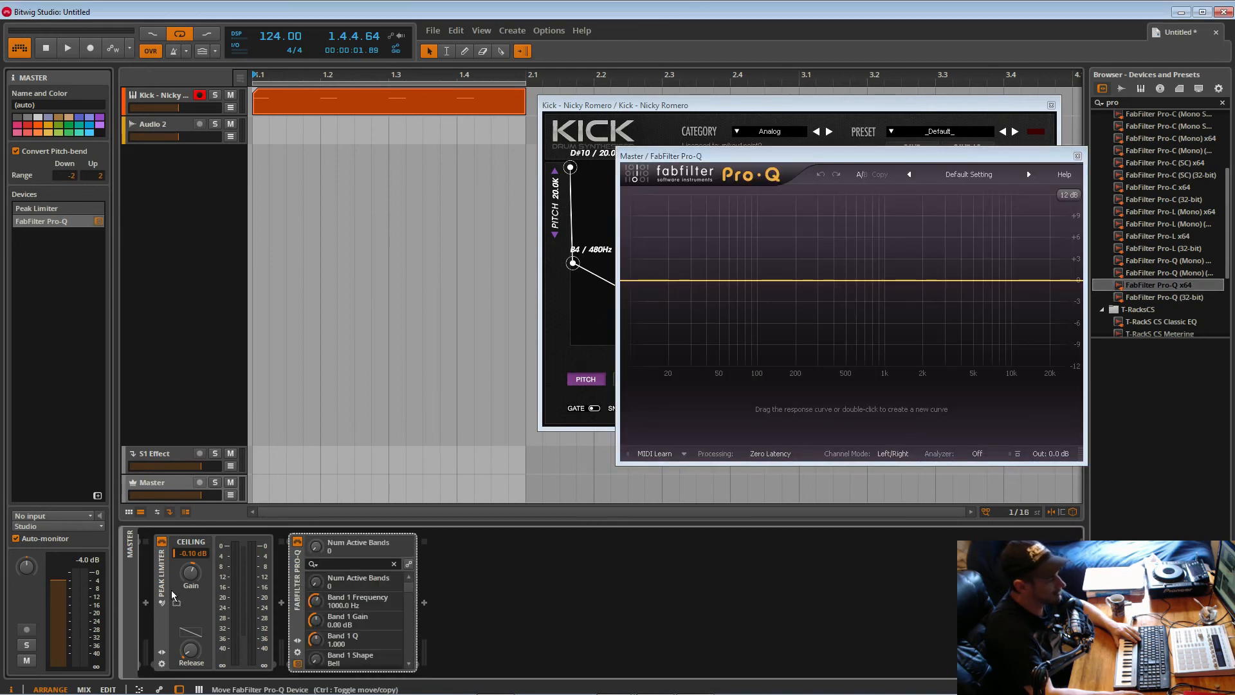
pyautogui.moveTo(300, 590); pyautogui.dragTo(164, 598)
# Set the Pro-Q analyzer to Pre+Post and position the Pro-Q and KICK windows to view the kick's spectrum during playback.
pyautogui.click(977, 454)
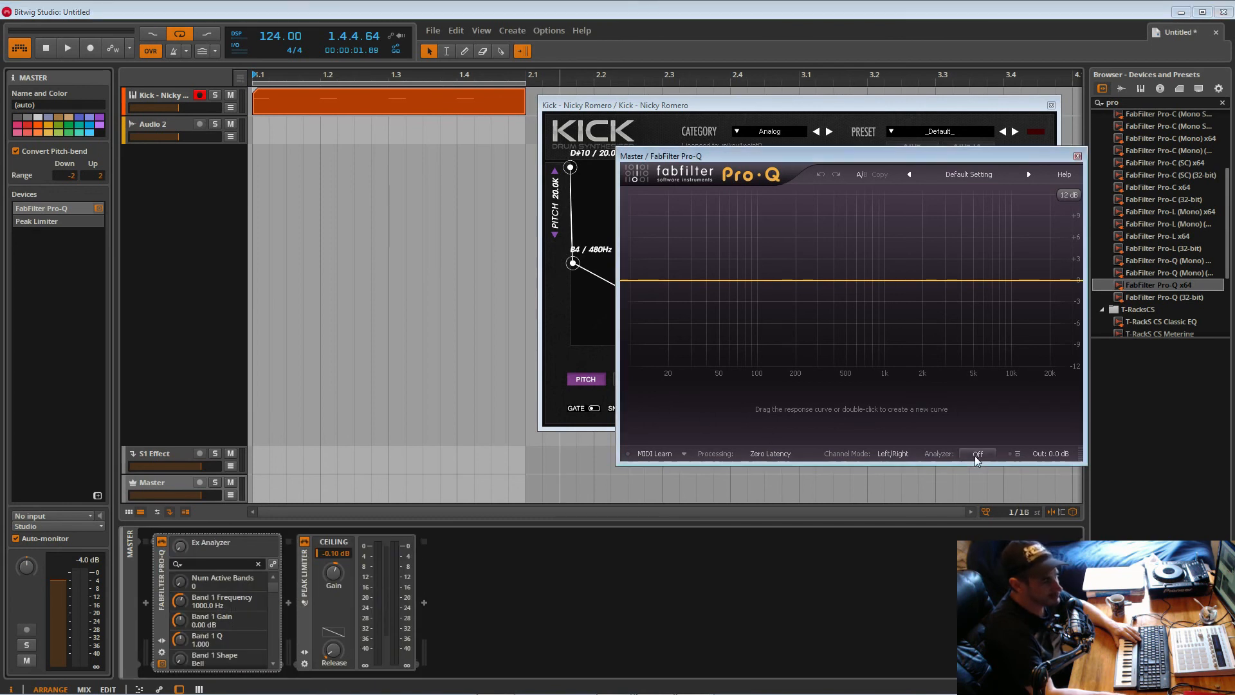
pyautogui.click(990, 511)
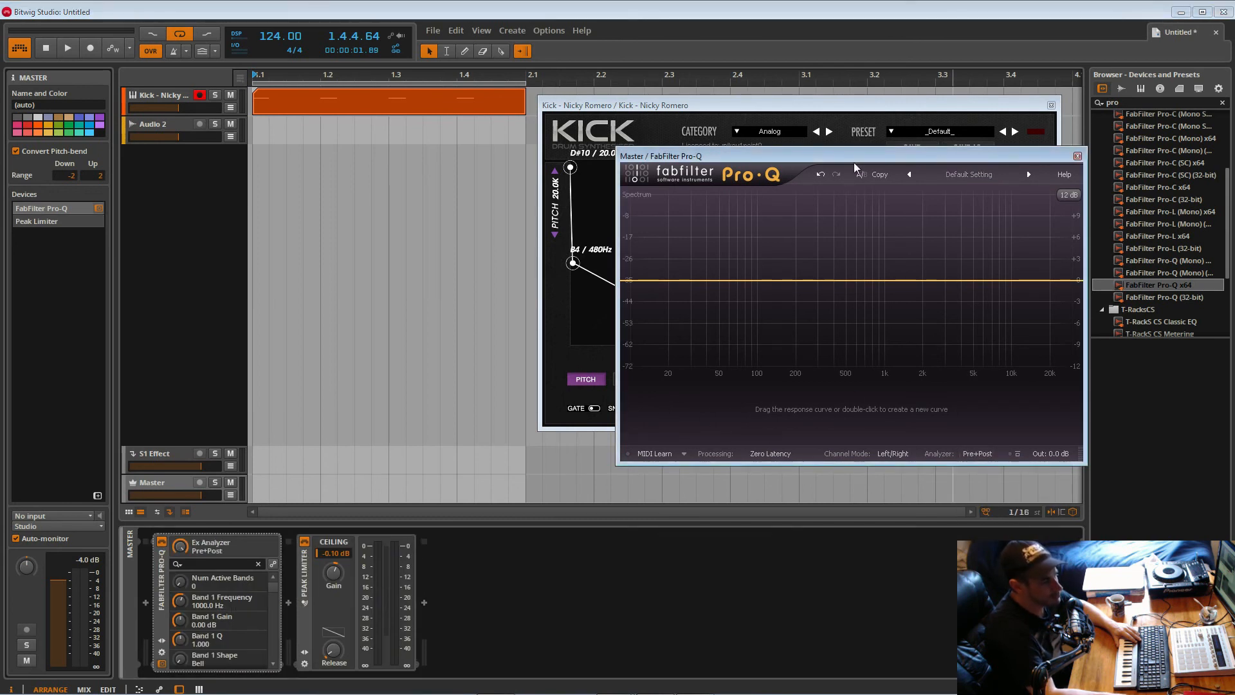
pyautogui.moveTo(854, 165); pyautogui.dragTo(772, 267)
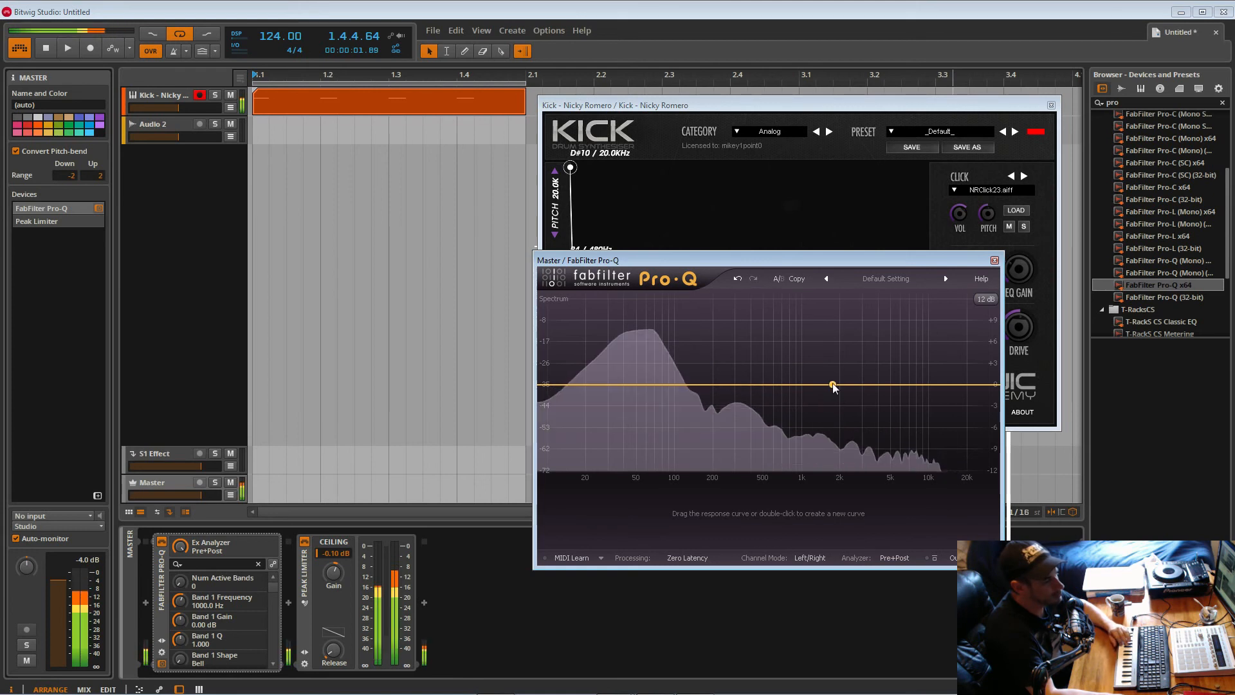
pyautogui.moveTo(820, 275); pyautogui.dragTo(966, 339)
pyautogui.moveTo(939, 108); pyautogui.dragTo(692, 153)
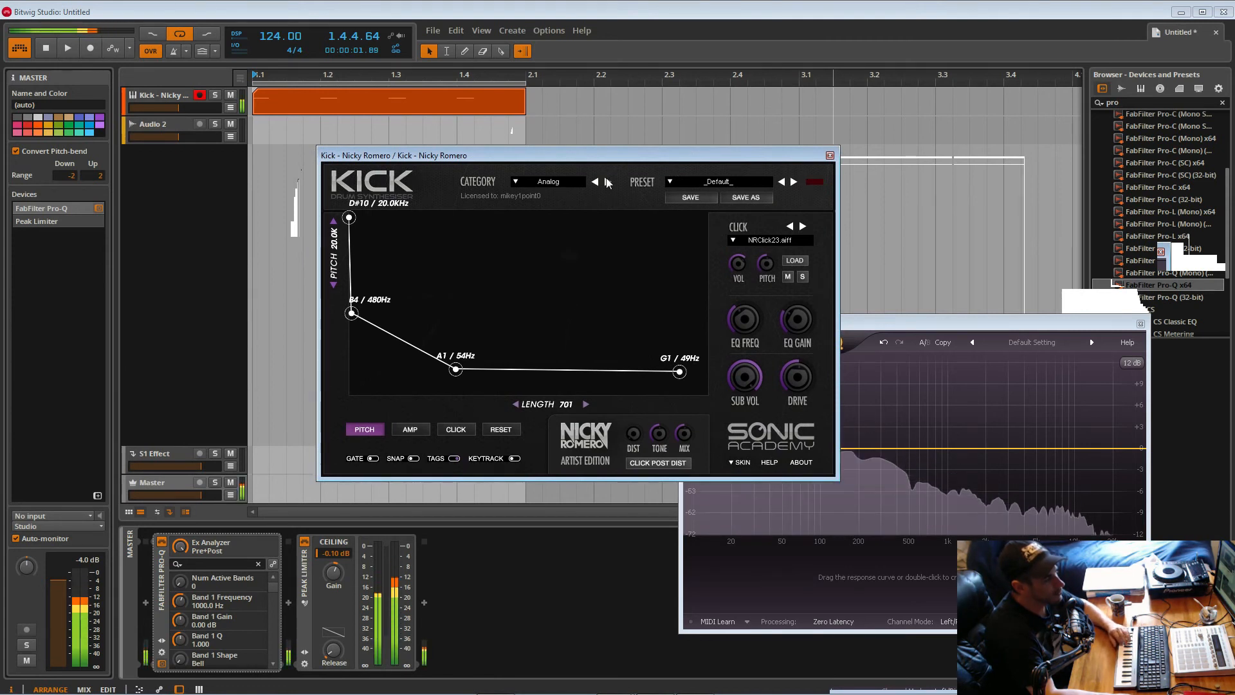
pyautogui.press('space')
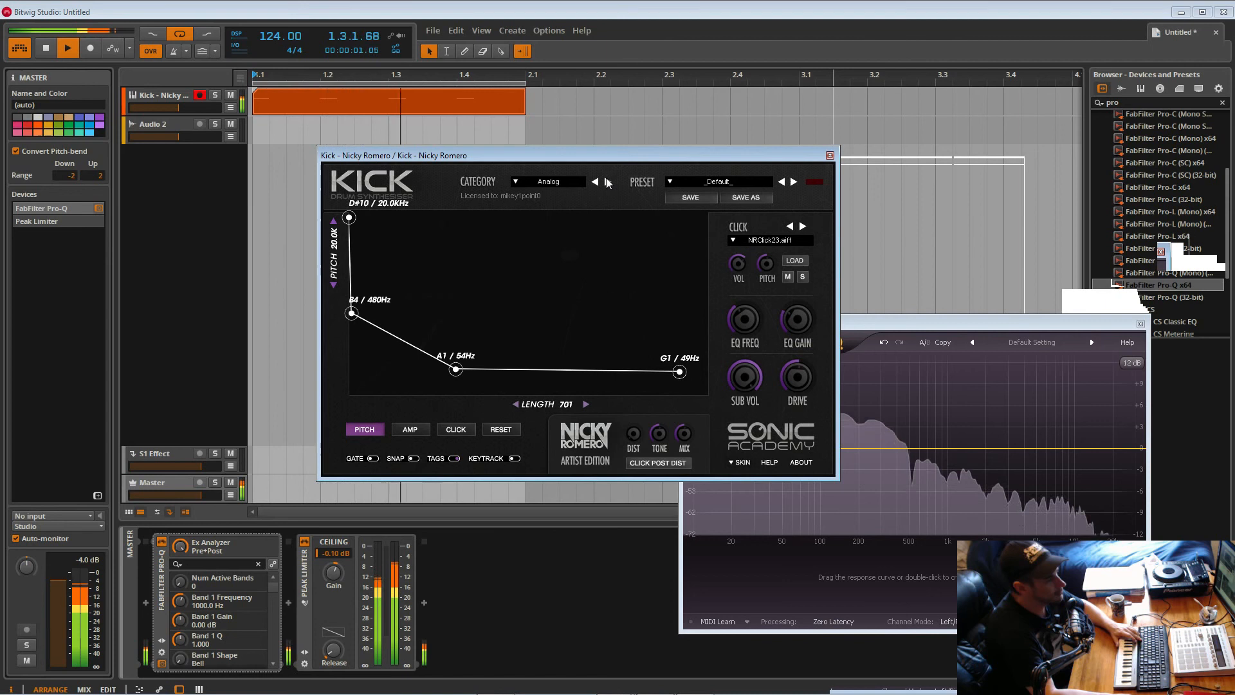
pyautogui.press('space')
# Open the kick clip's notes for editing, move Pro-Q beside the KICK window, and play the pattern.
pyautogui.doubleClick(367, 106)
pyautogui.moveTo(257, 564); pyautogui.dragTo(618, 634)
pyautogui.moveTo(978, 324); pyautogui.dragTo(1080, 179)
pyautogui.moveTo(869, 611); pyautogui.dragTo(380, 572)
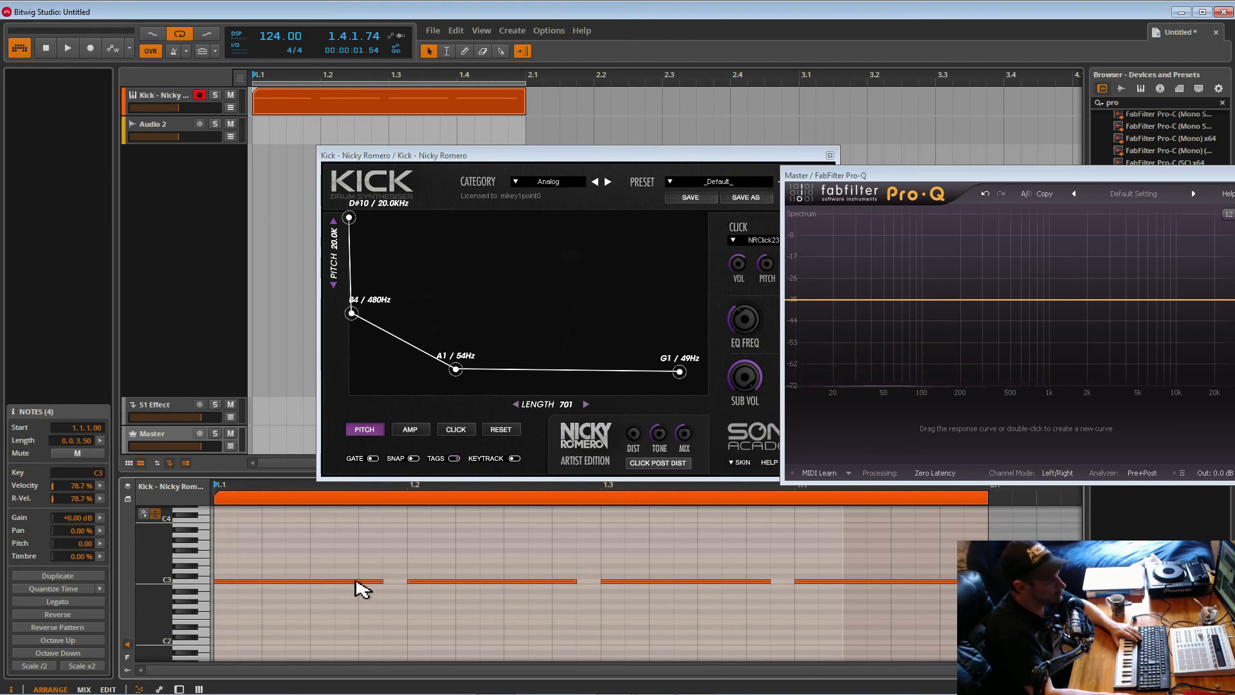
pyautogui.press('space')
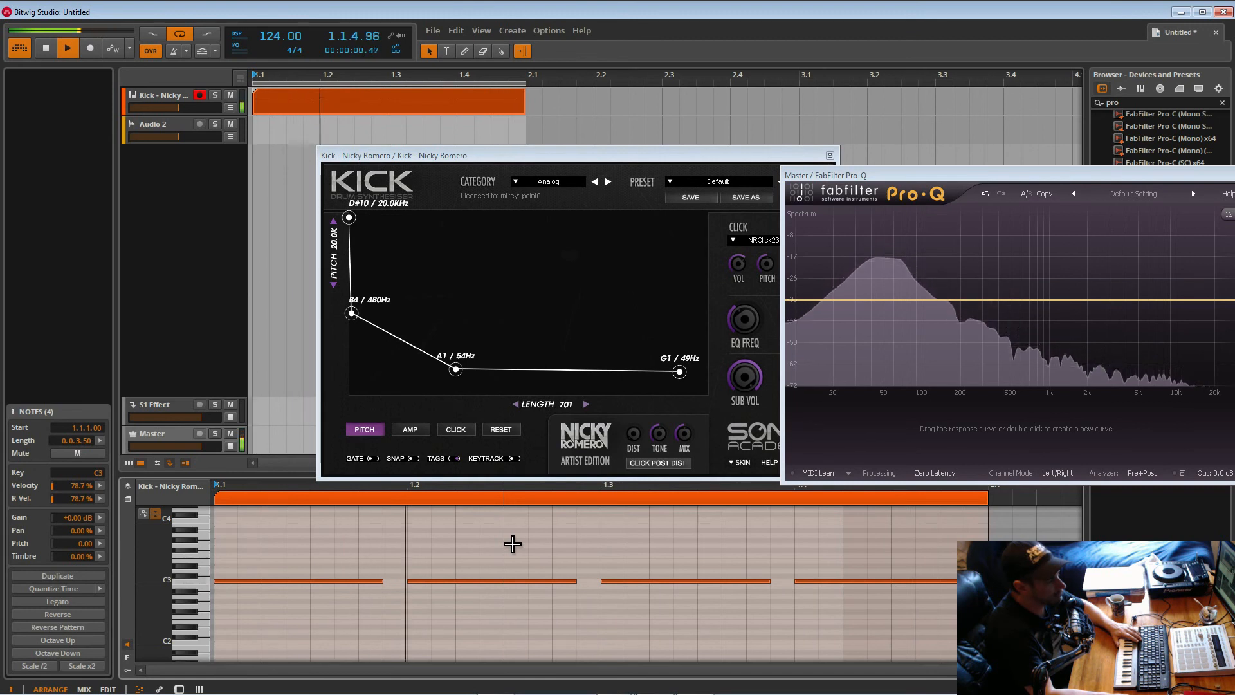
pyautogui.press('space')
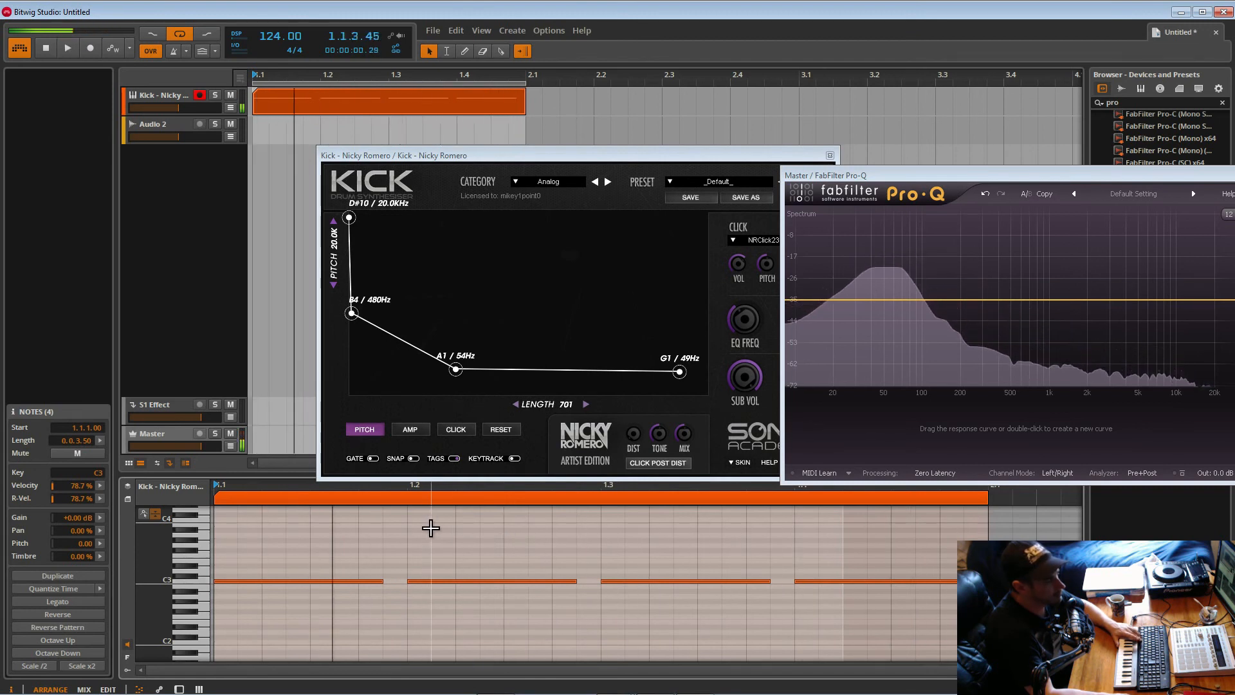
# Shorten the KICK amp envelope by moving its final zero-level decay point slightly before the end, and play the loop to check it.
pyautogui.click(411, 431)
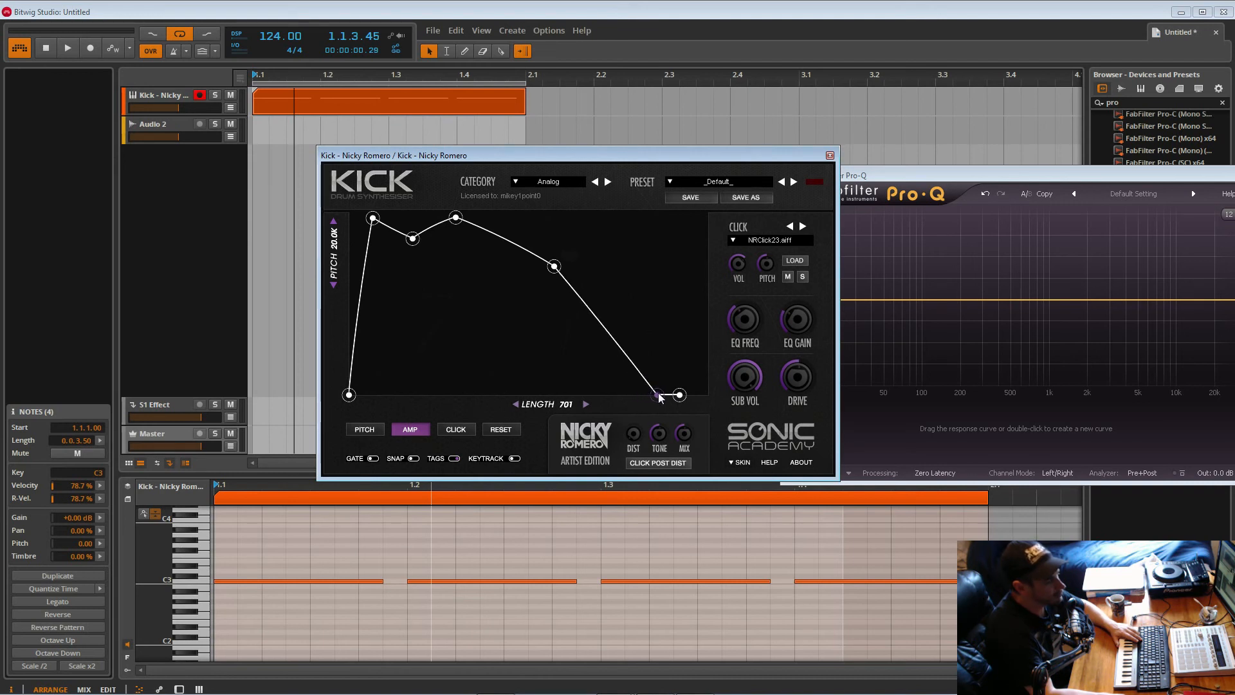
pyautogui.press('space')
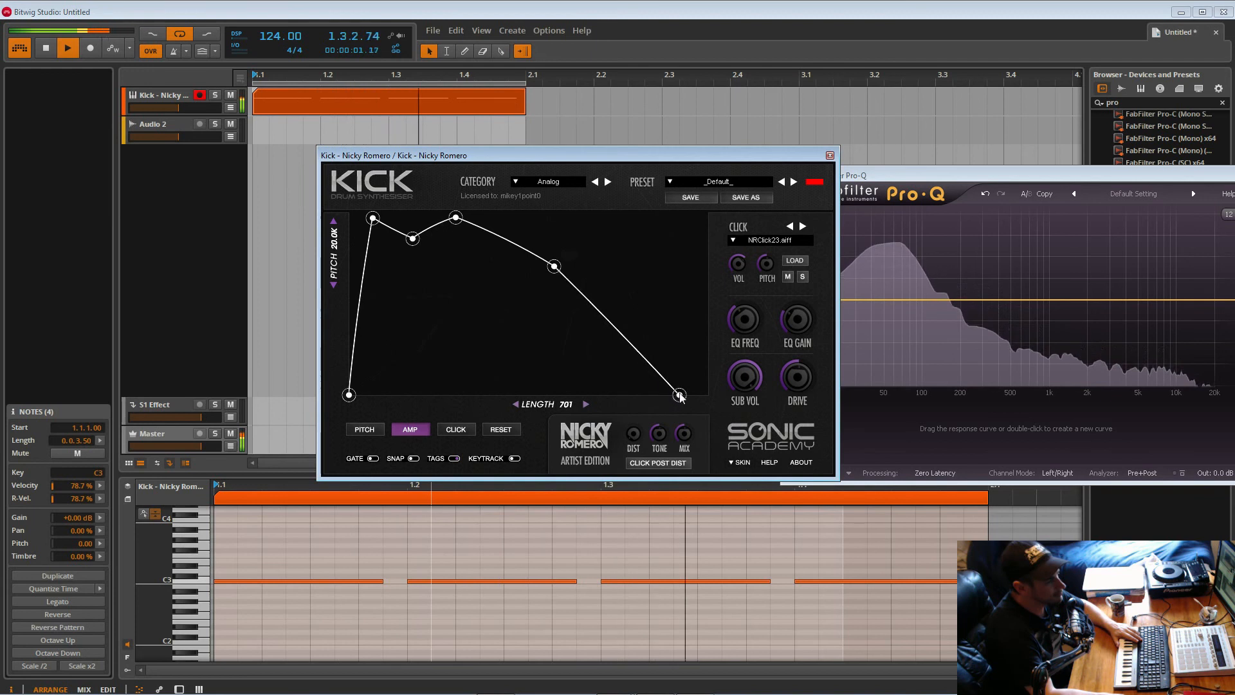
pyautogui.moveTo(684, 397); pyautogui.dragTo(648, 399)
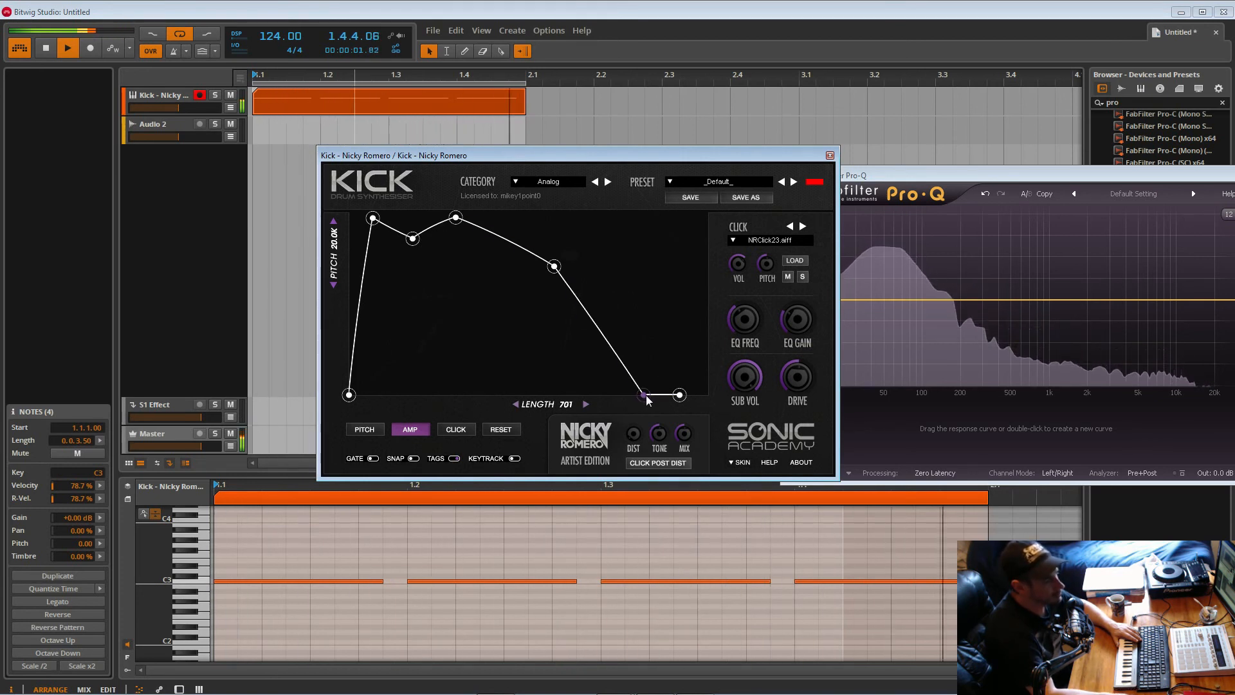
pyautogui.moveTo(647, 399); pyautogui.dragTo(648, 399)
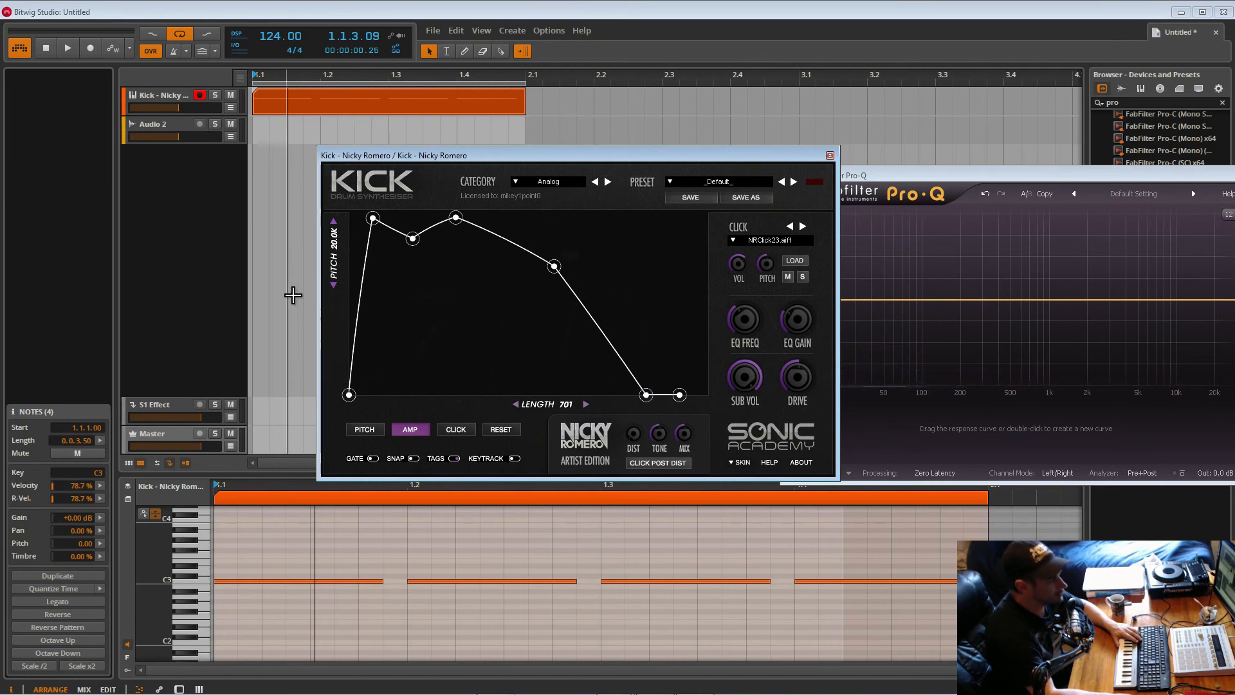
pyautogui.press('space')
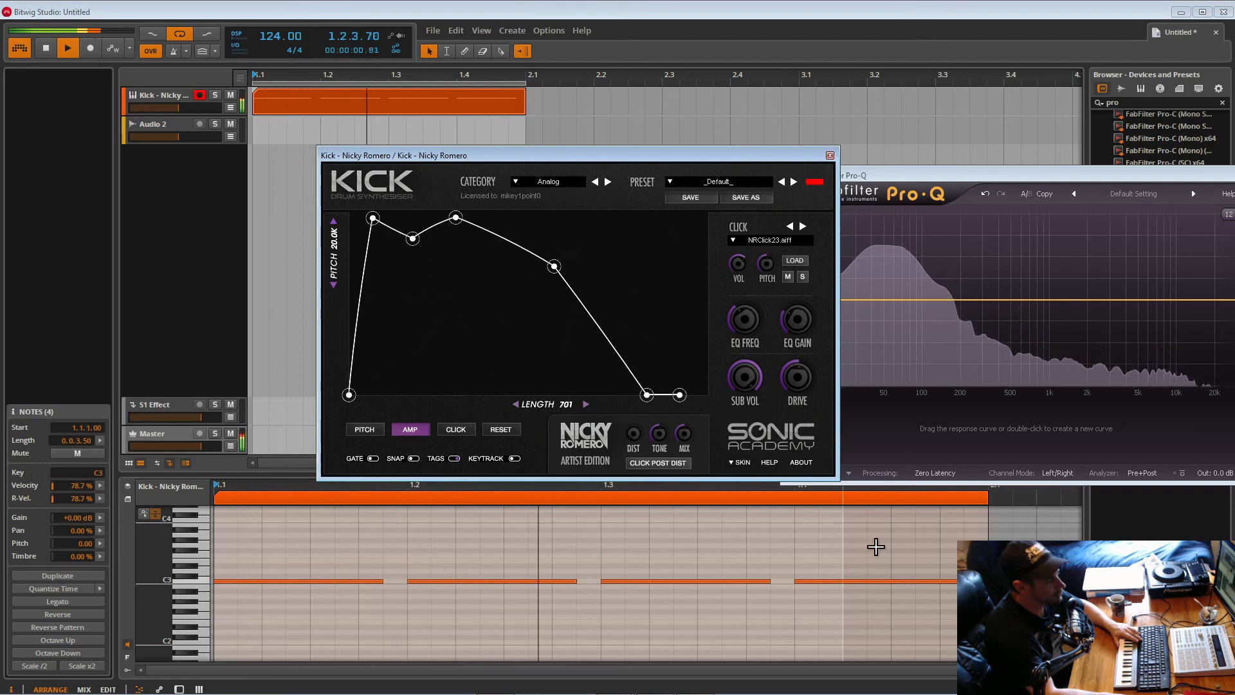
pyautogui.click(337, 567)
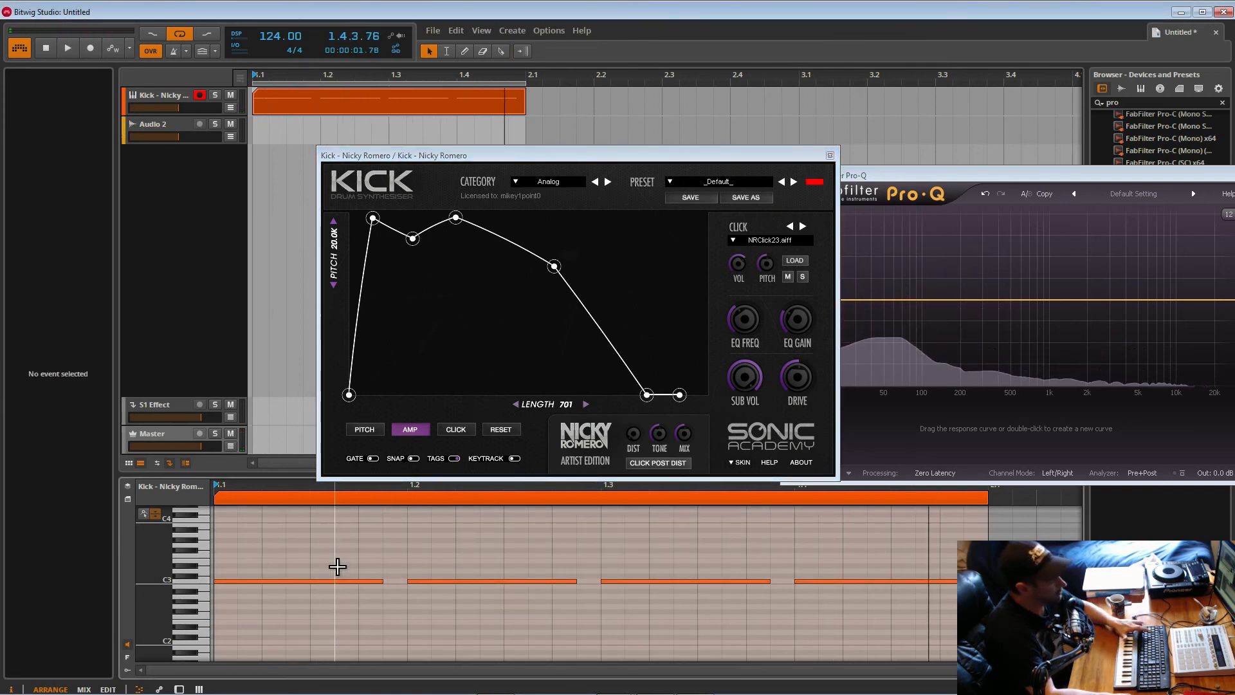
# Save the project as "Making a kick".
pyautogui.hotkey('ctrl', 's')
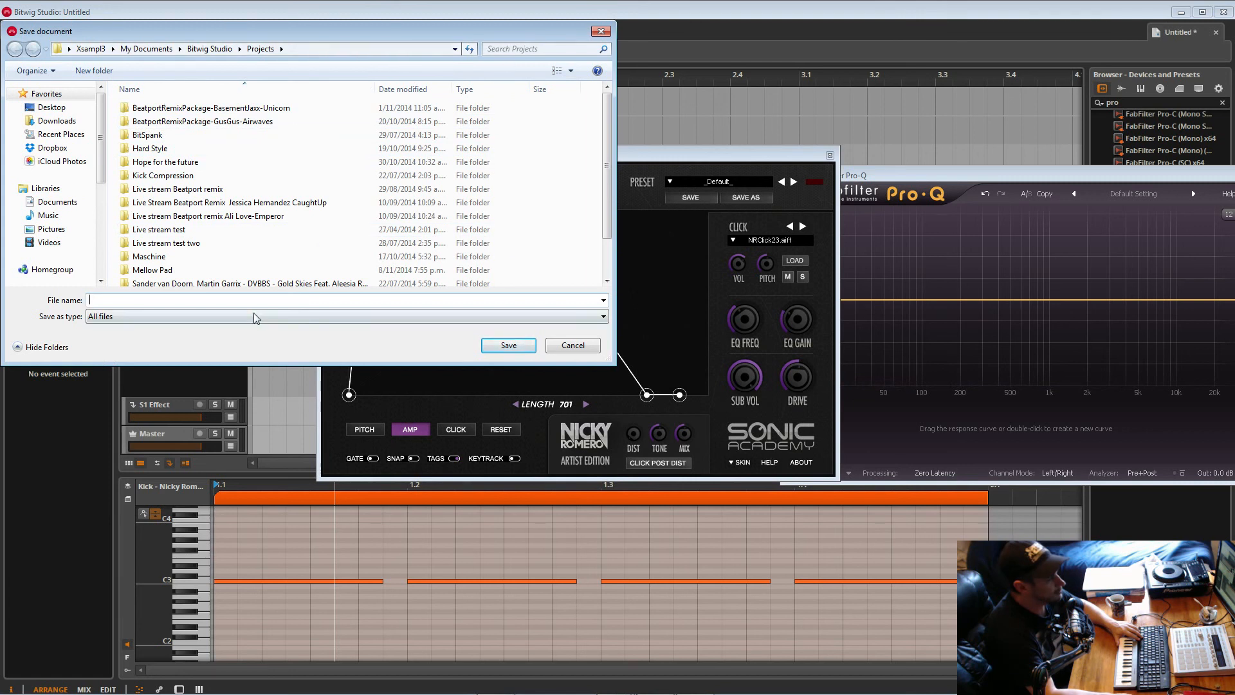
pyautogui.write('Making a kick')
pyautogui.press('Return')
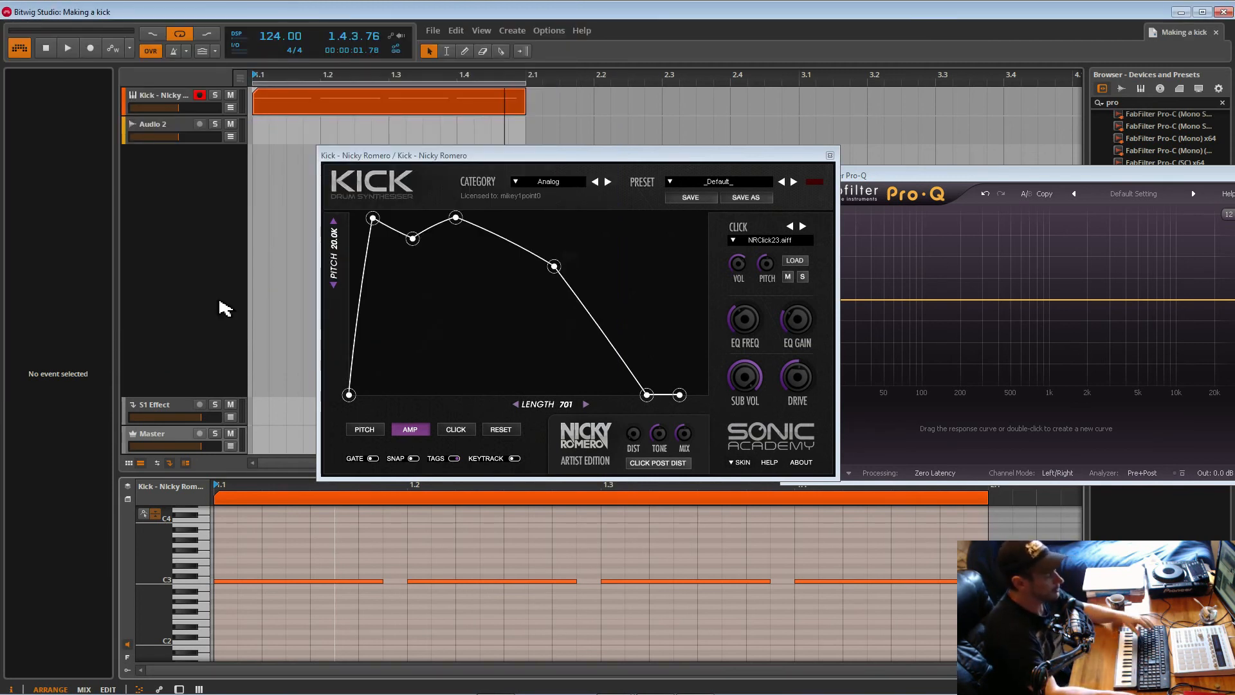
# Play the kick loop briefly and close the KICK window.
pyautogui.press('space')
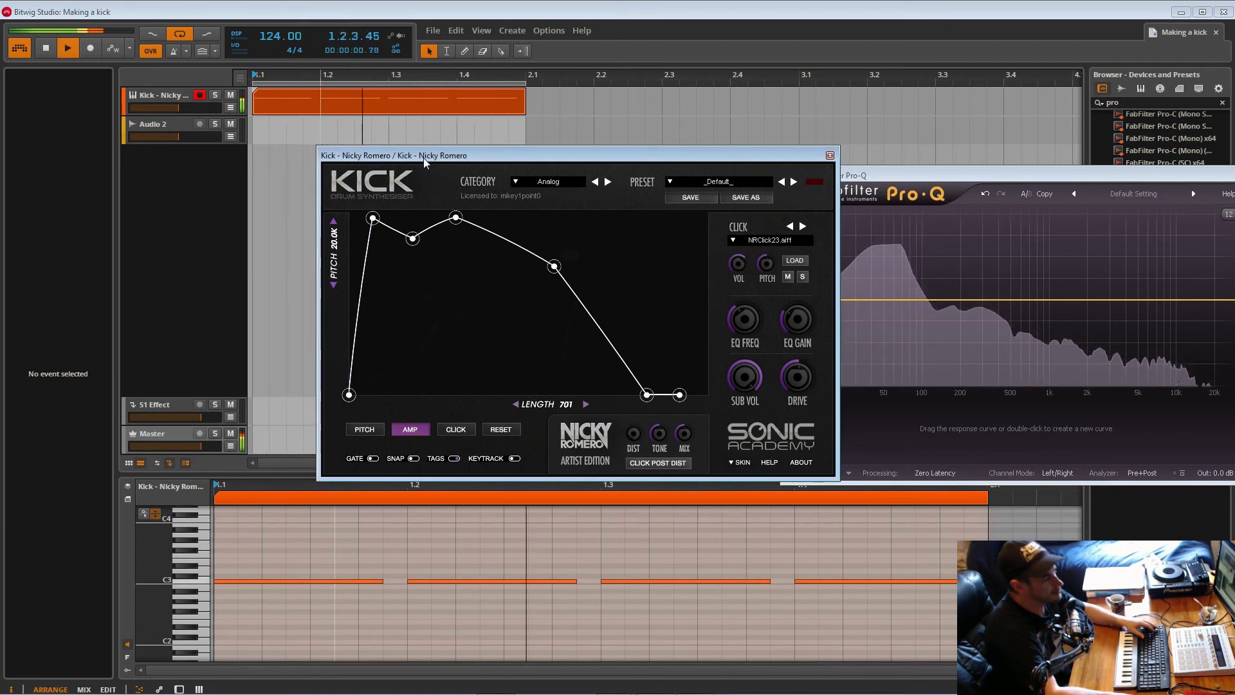
pyautogui.press('space')
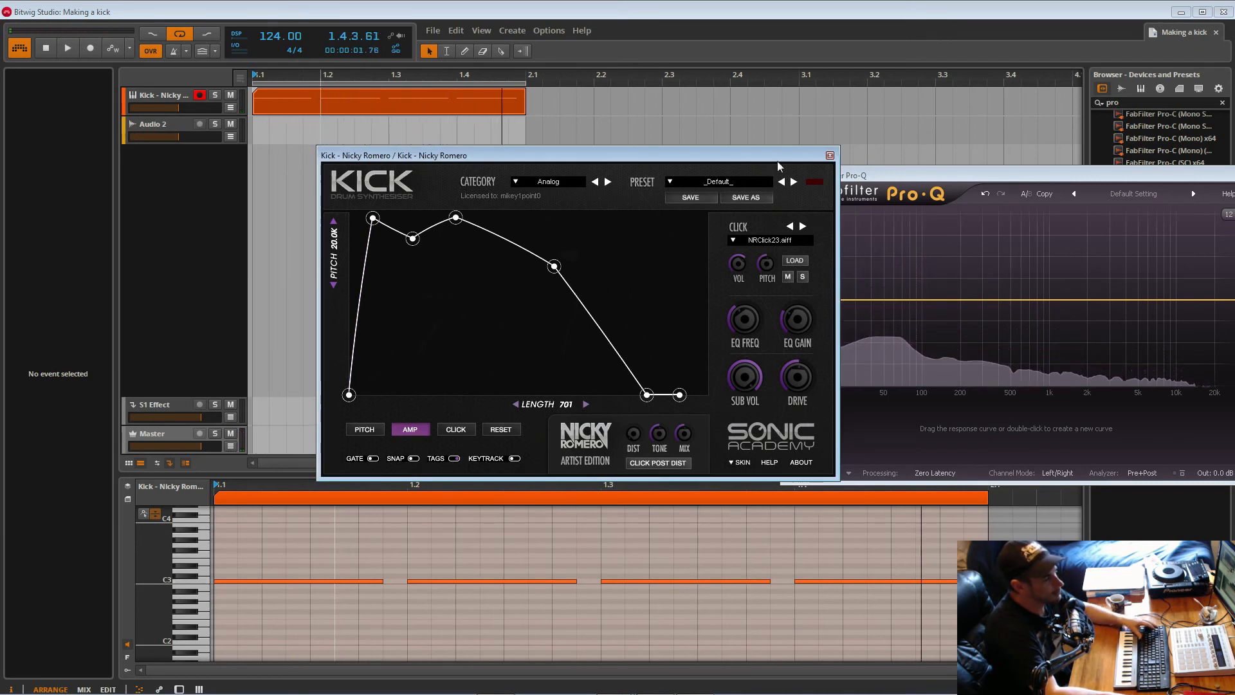
pyautogui.click(830, 155)
# Create an empty one-bar clip at bar 1 on the Audio 2 track and set the play start back to 1.1.
pyautogui.click(168, 127)
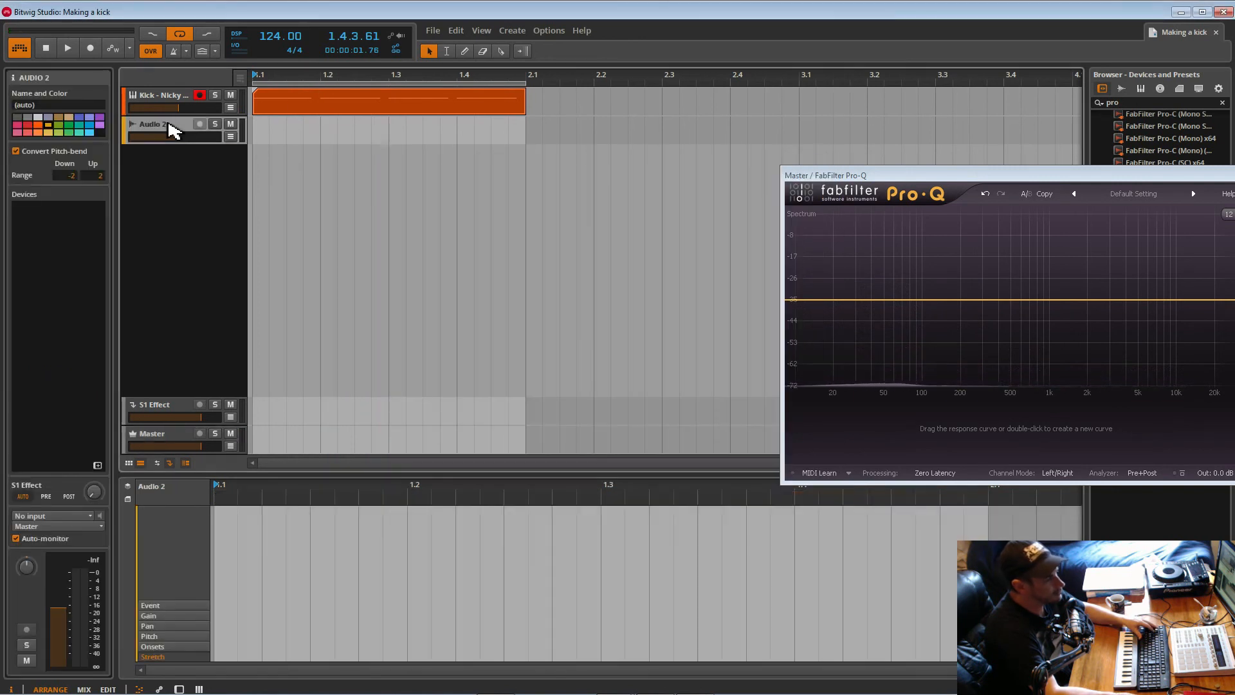
pyautogui.moveTo(1033, 177); pyautogui.dragTo(733, 241)
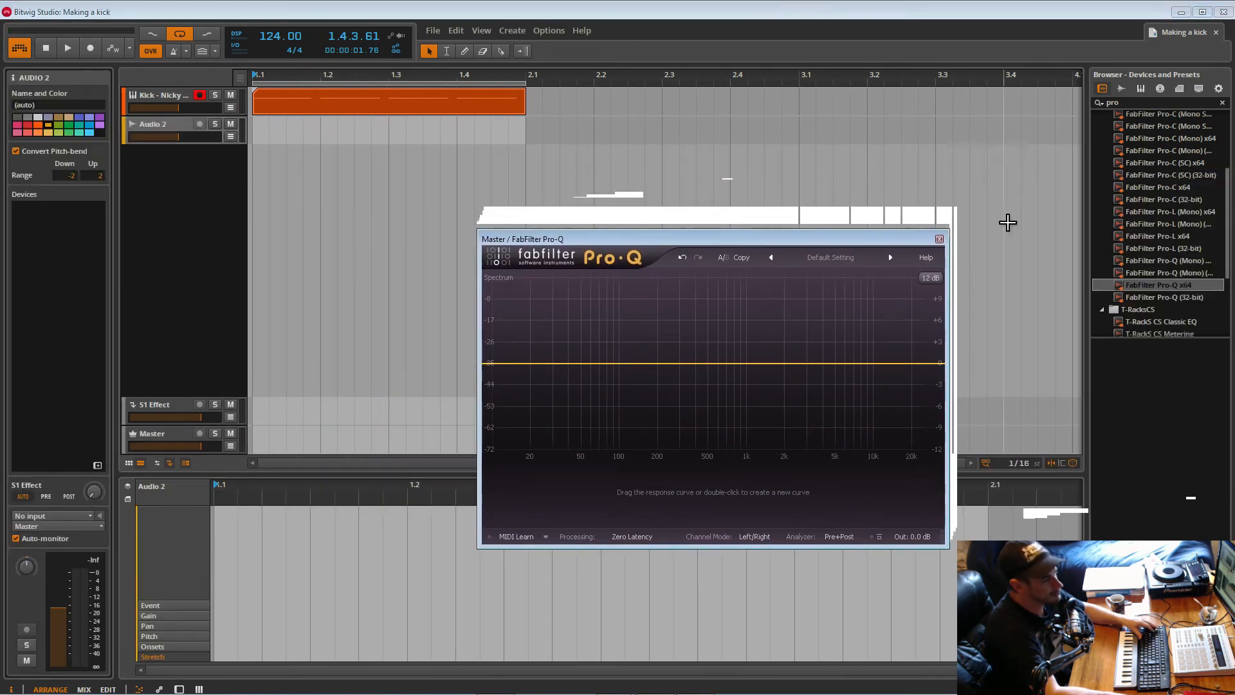
pyautogui.moveTo(875, 233); pyautogui.dragTo(952, 177)
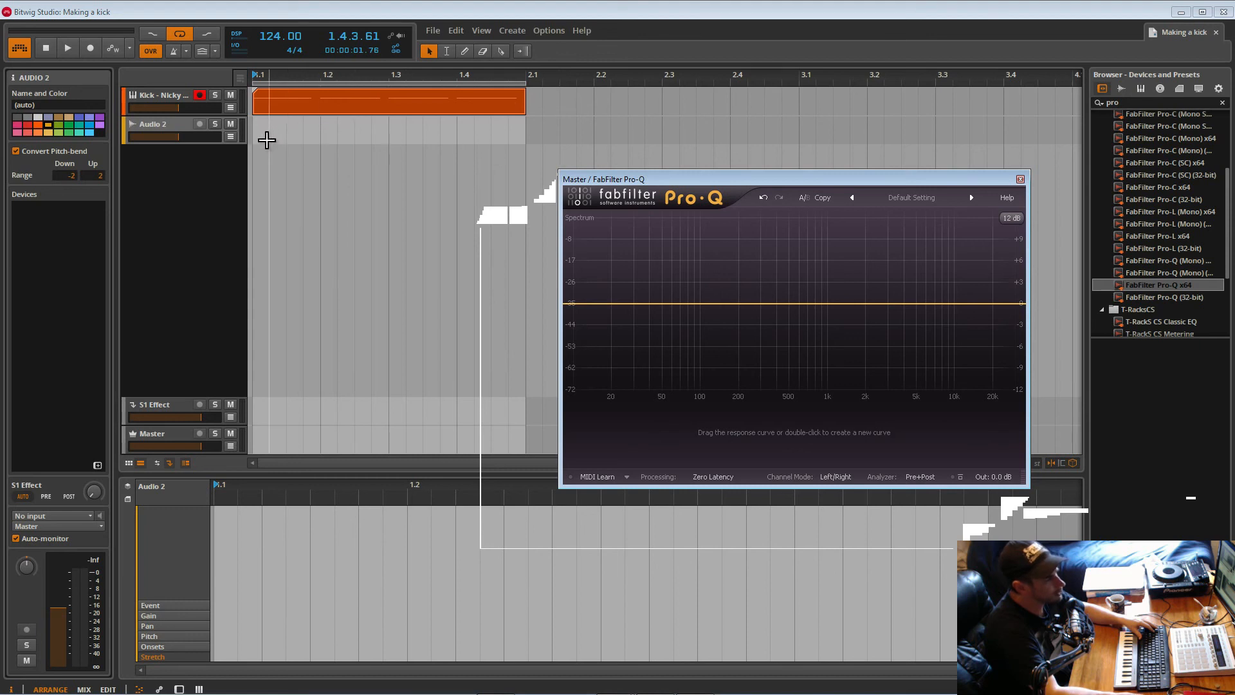
pyautogui.doubleClick(263, 137)
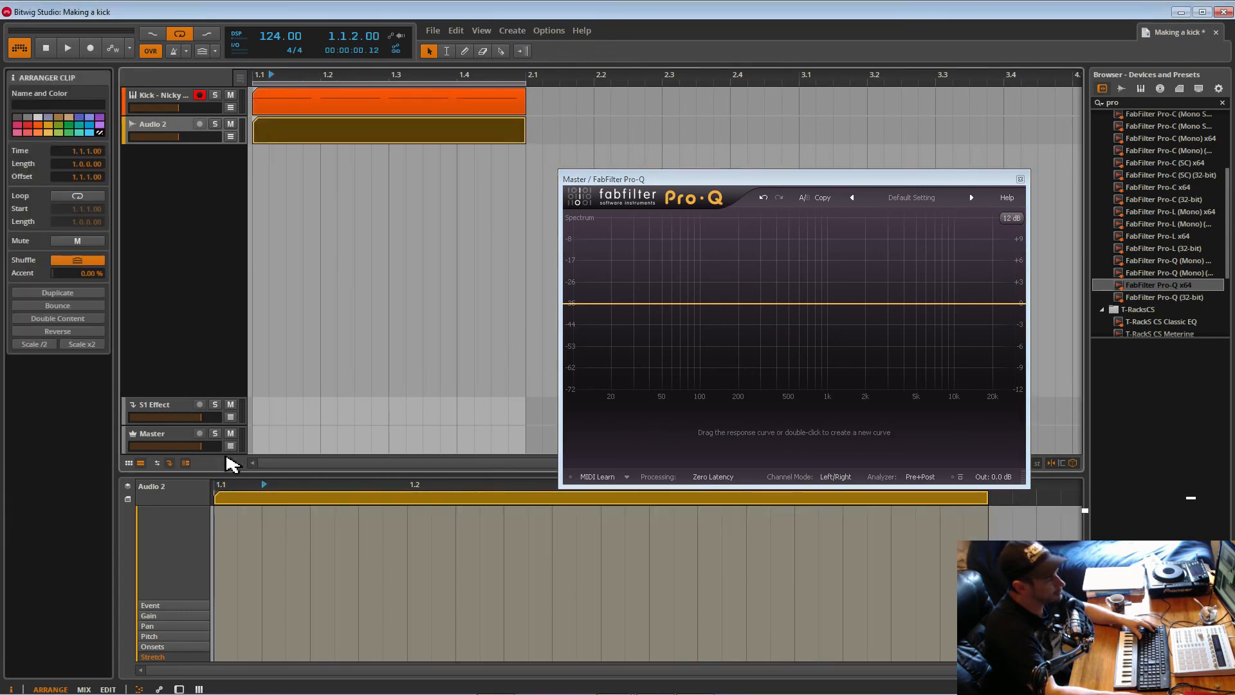
pyautogui.click(243, 492)
pyautogui.click(219, 488)
pyautogui.press('space')
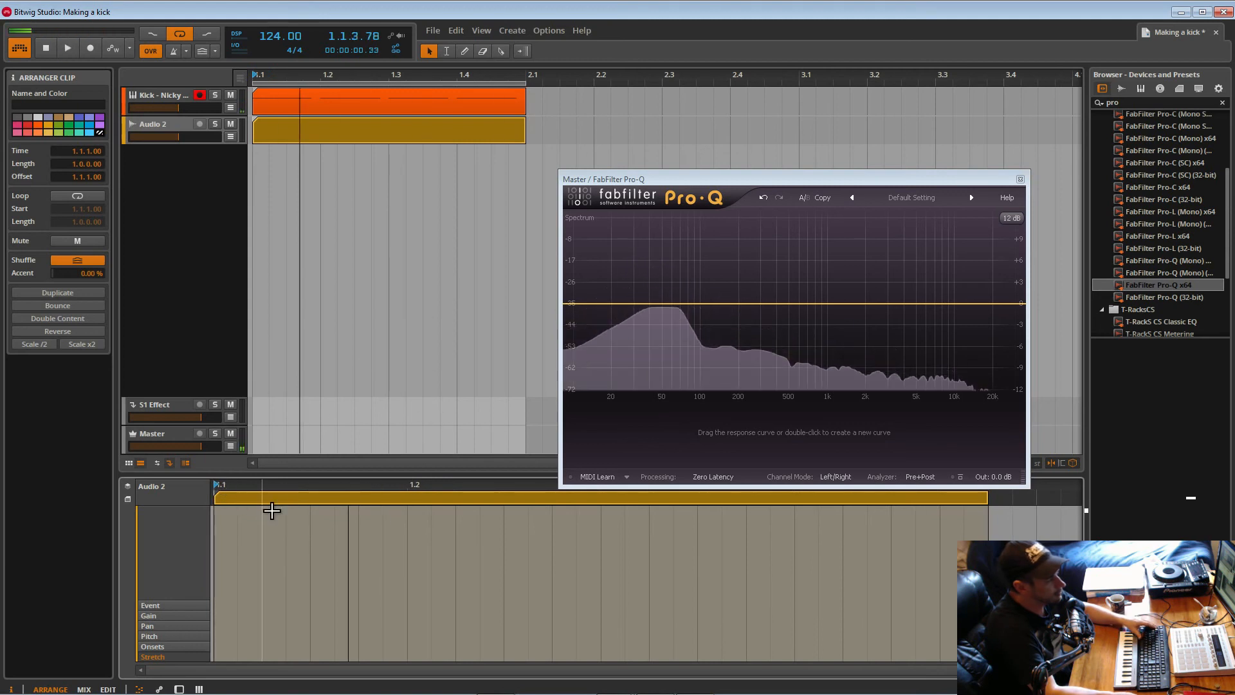
# Rename the Audio 2 track to "Mid Kick".
pyautogui.click(186, 131)
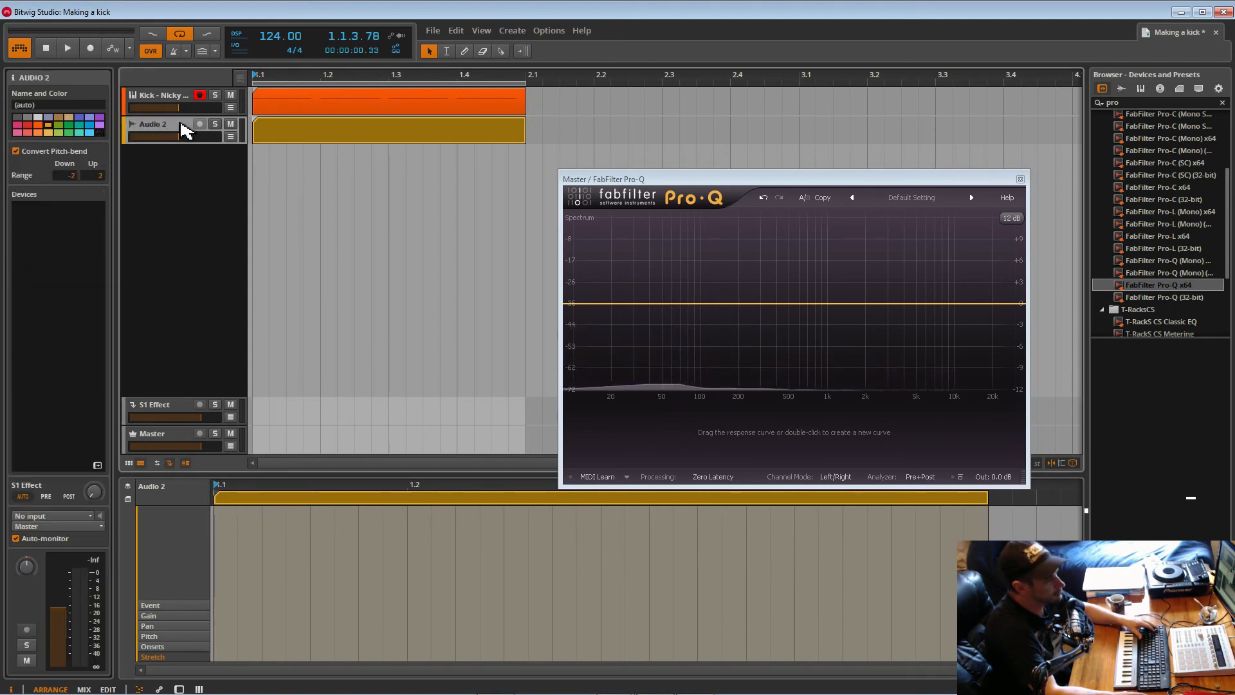
pyautogui.rightClick(143, 128)
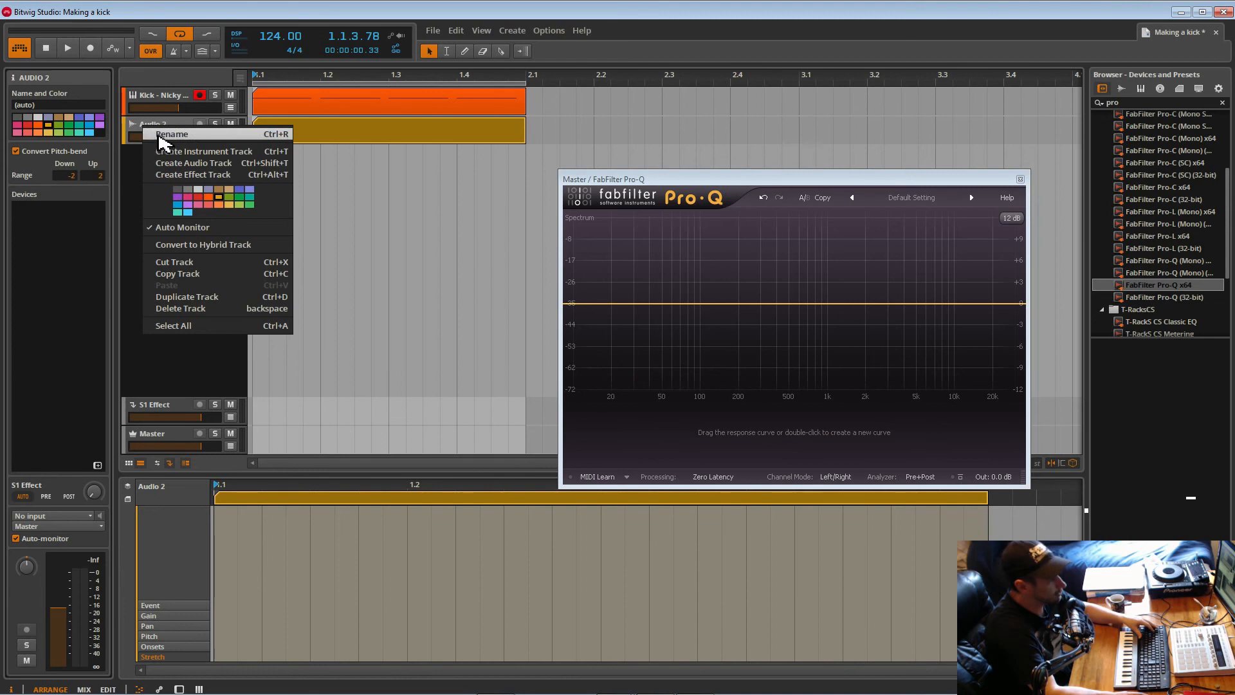
pyautogui.click(161, 134)
pyautogui.write('Mid Kick')
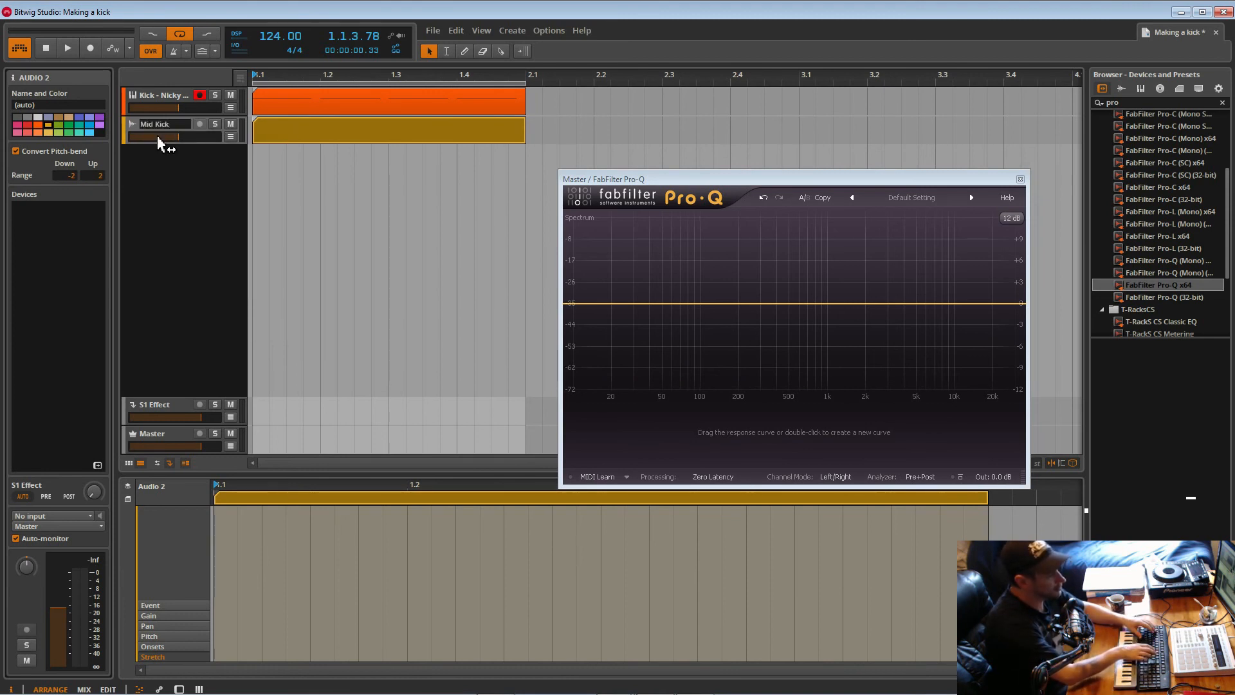
pyautogui.press('Return')
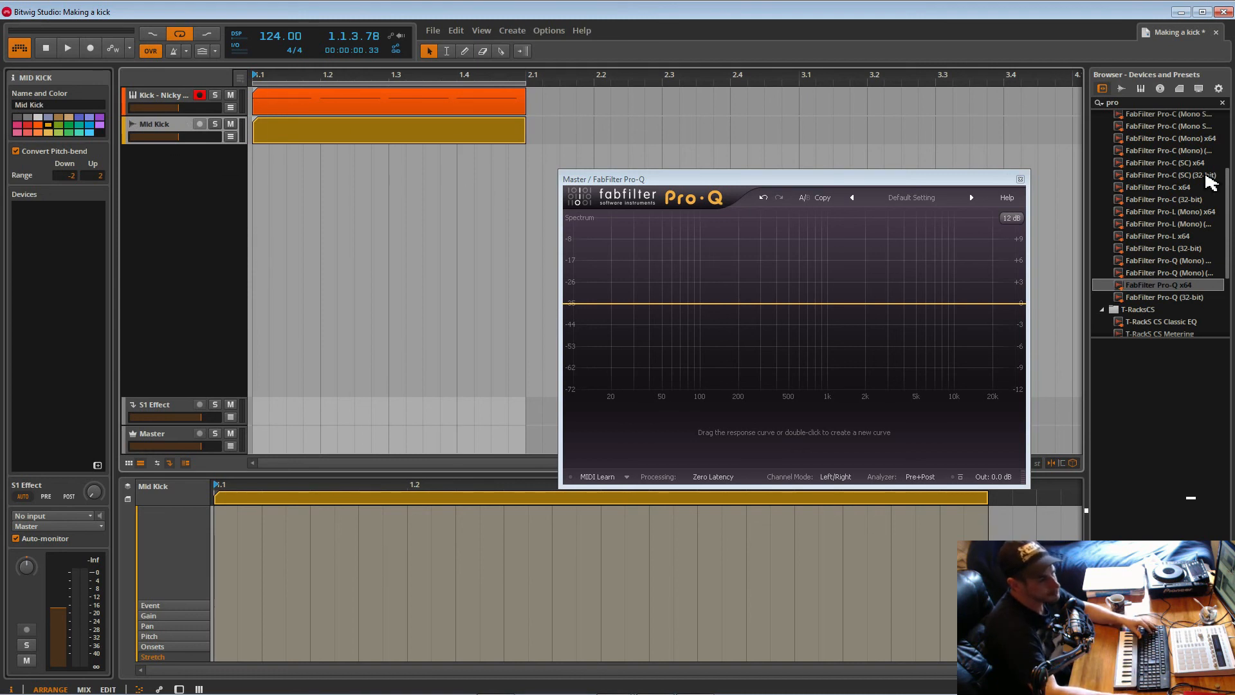
# Search the sample library for "kick" and audition JoMoX Kick samples 39-04, 39-05 and 50-02.
pyautogui.click(1121, 88)
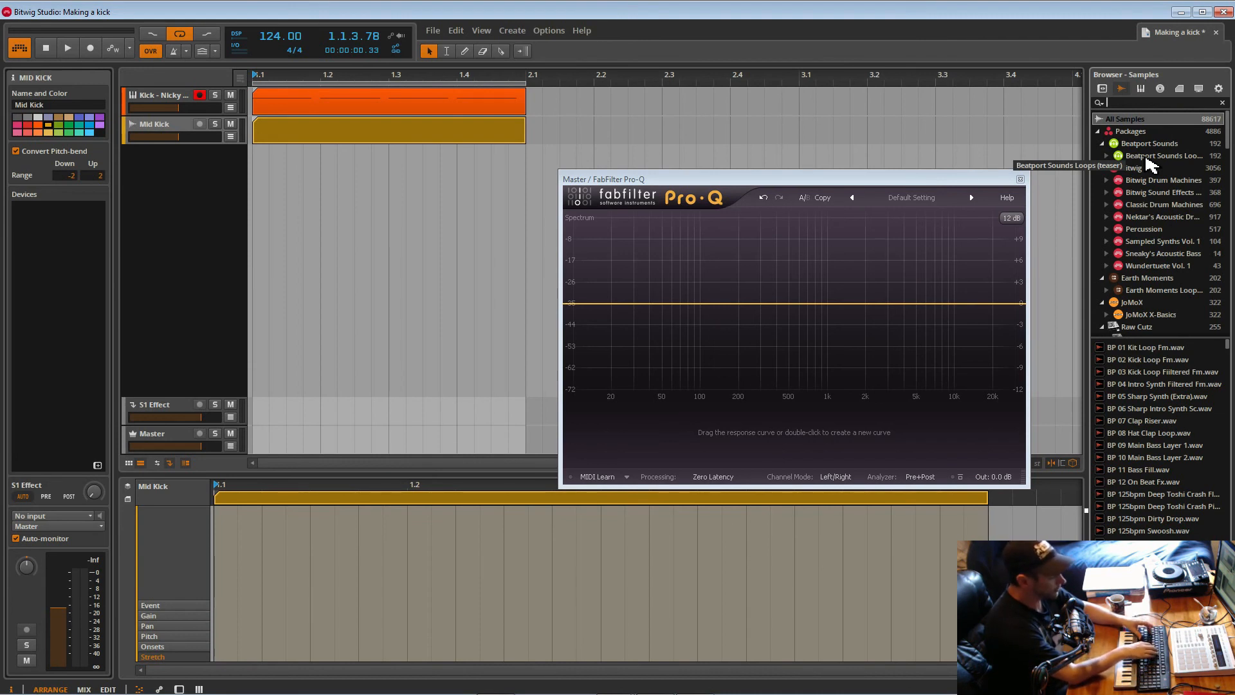
pyautogui.write('kick')
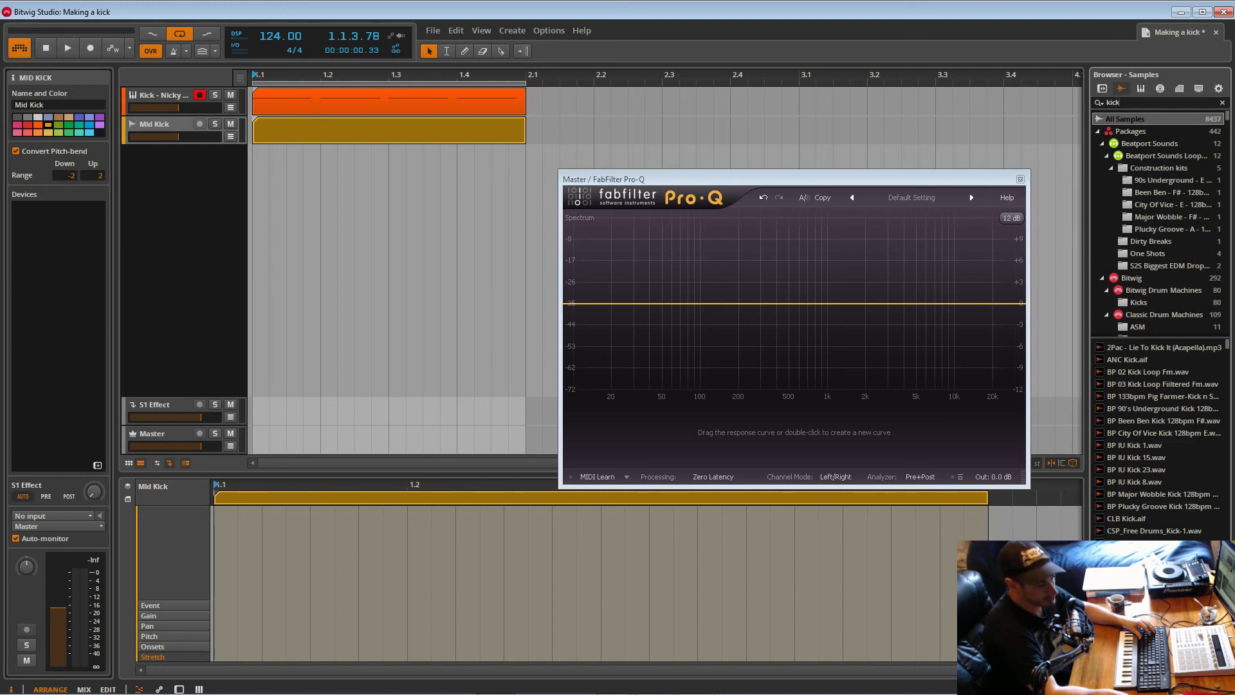
pyautogui.moveTo(1228, 351); pyautogui.dragTo(1230, 388)
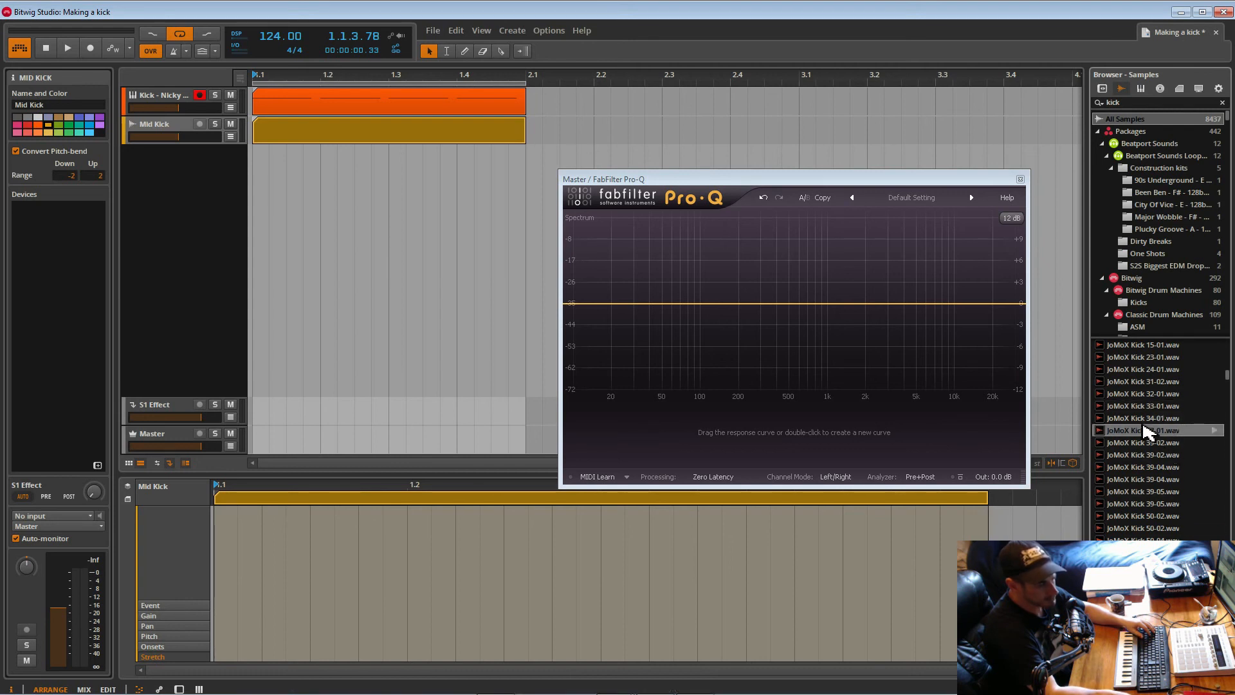
pyautogui.click(1136, 467)
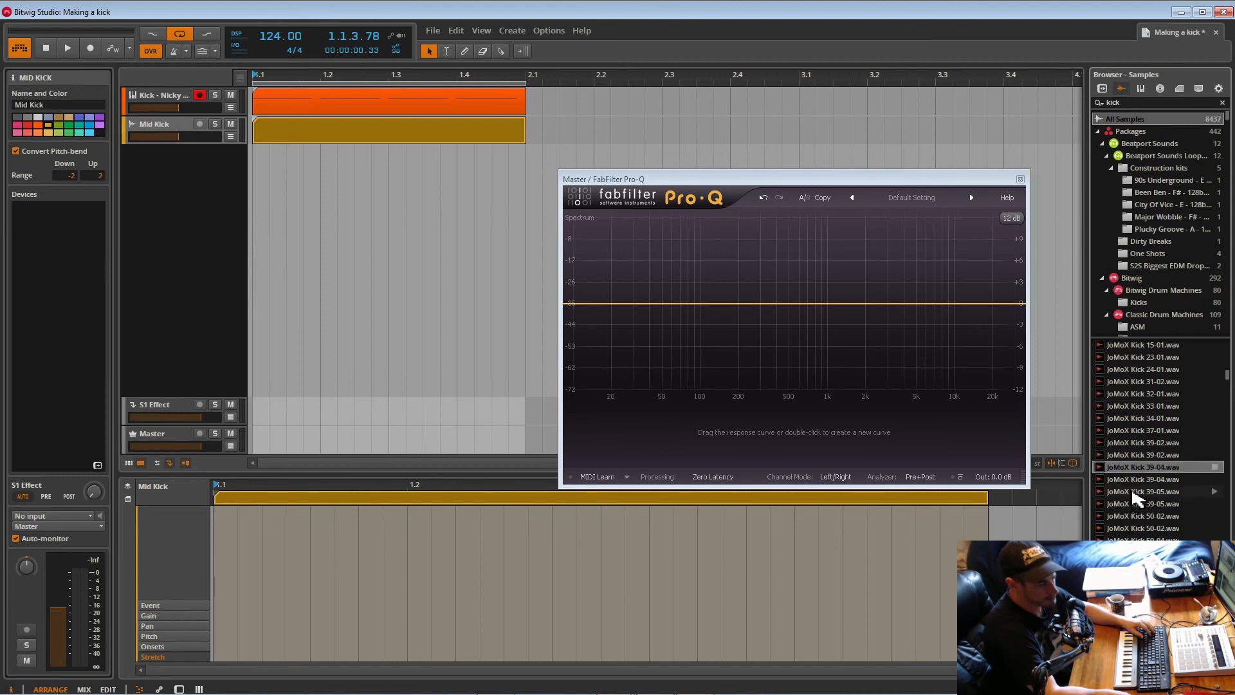
pyautogui.click(1133, 491)
pyautogui.click(1134, 516)
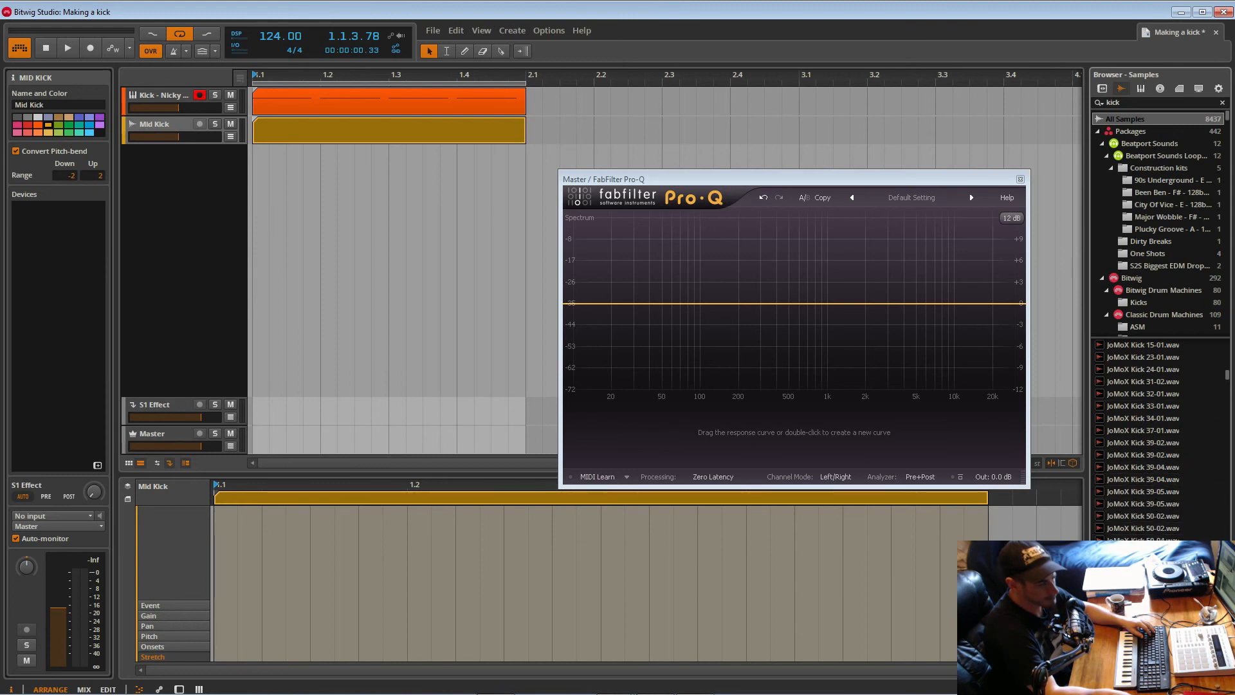
# Audition further kick samples, including Kick Hard Tough, Spiteful B, Snoopy and Sinister B.
pyautogui.scroll(-3, 1153, 525)
pyautogui.click(1153, 546)
pyautogui.scroll(-3, 1152, 541)
pyautogui.click(1149, 530)
pyautogui.scroll(-2, 1145, 524)
pyautogui.scroll(-10, 1147, 528)
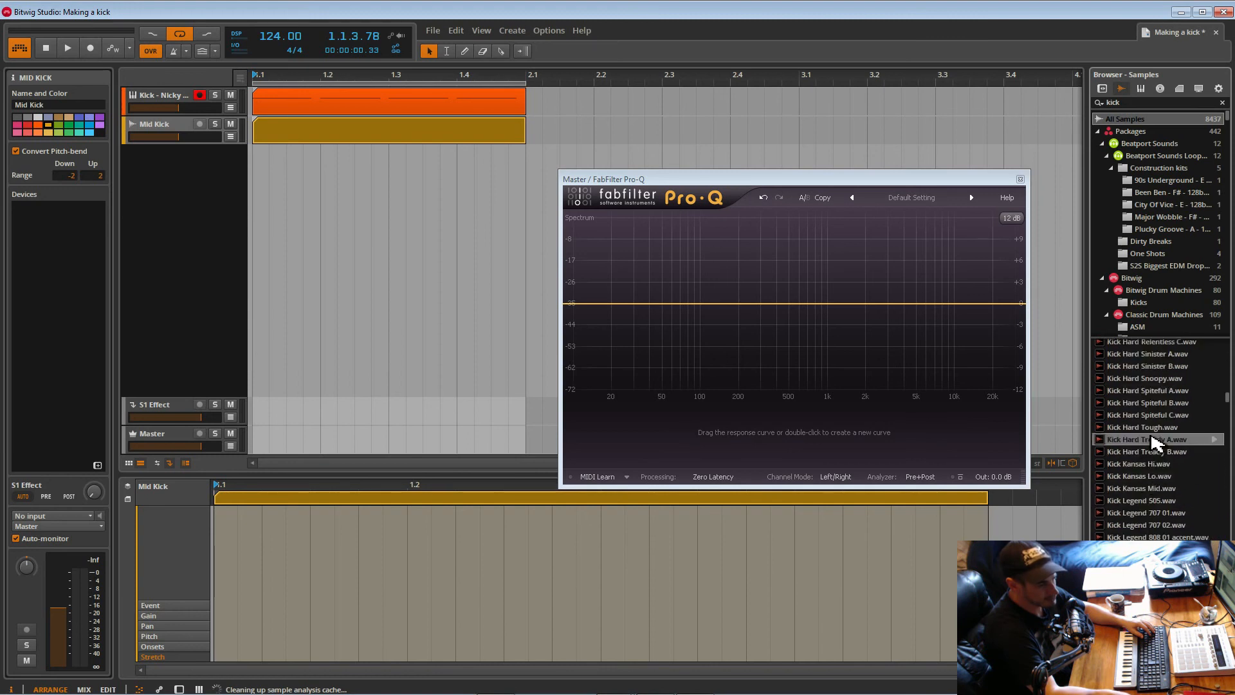
pyautogui.click(1154, 430)
pyautogui.click(1149, 402)
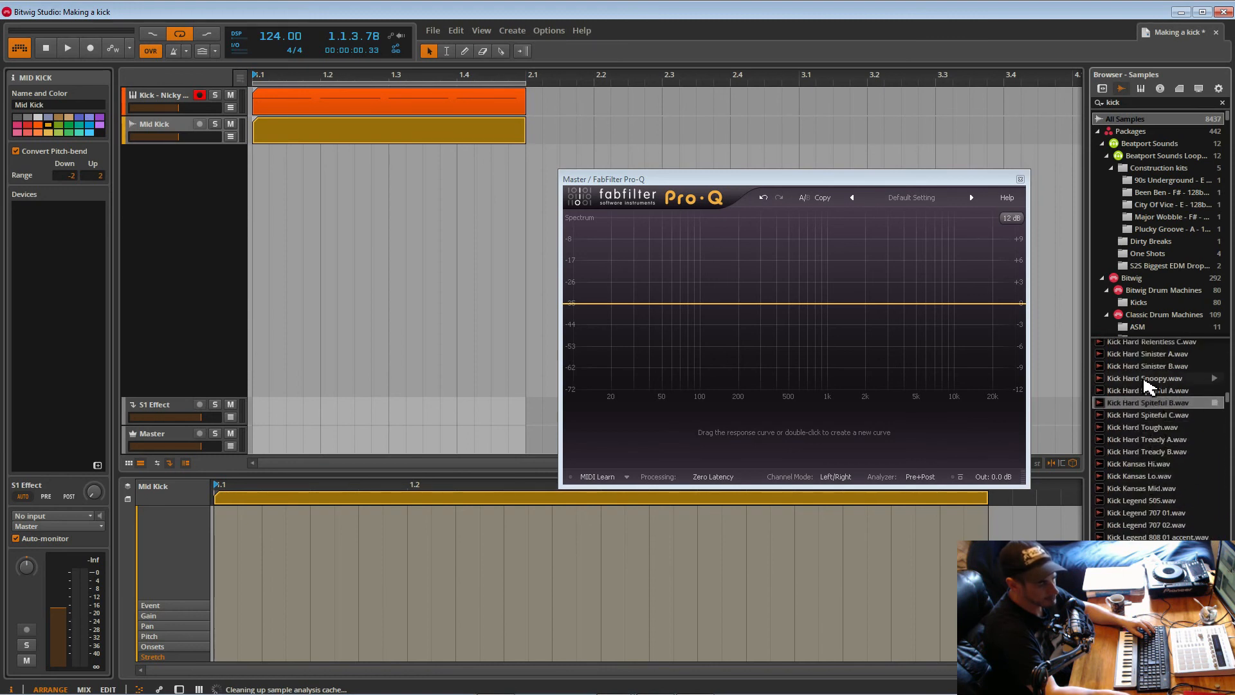
pyautogui.click(1144, 379)
pyautogui.click(1148, 366)
# Audition the Kick Legend 505, 707 01 and 707 02 samples.
pyautogui.click(1130, 501)
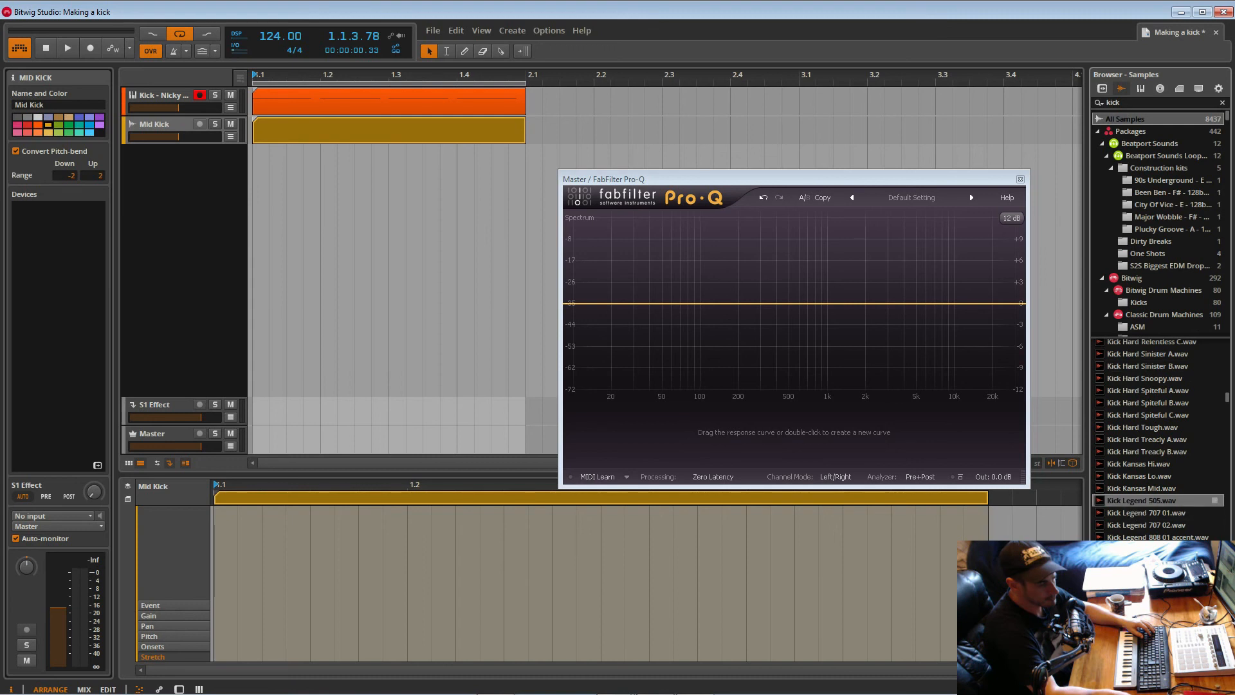
pyautogui.click(1141, 512)
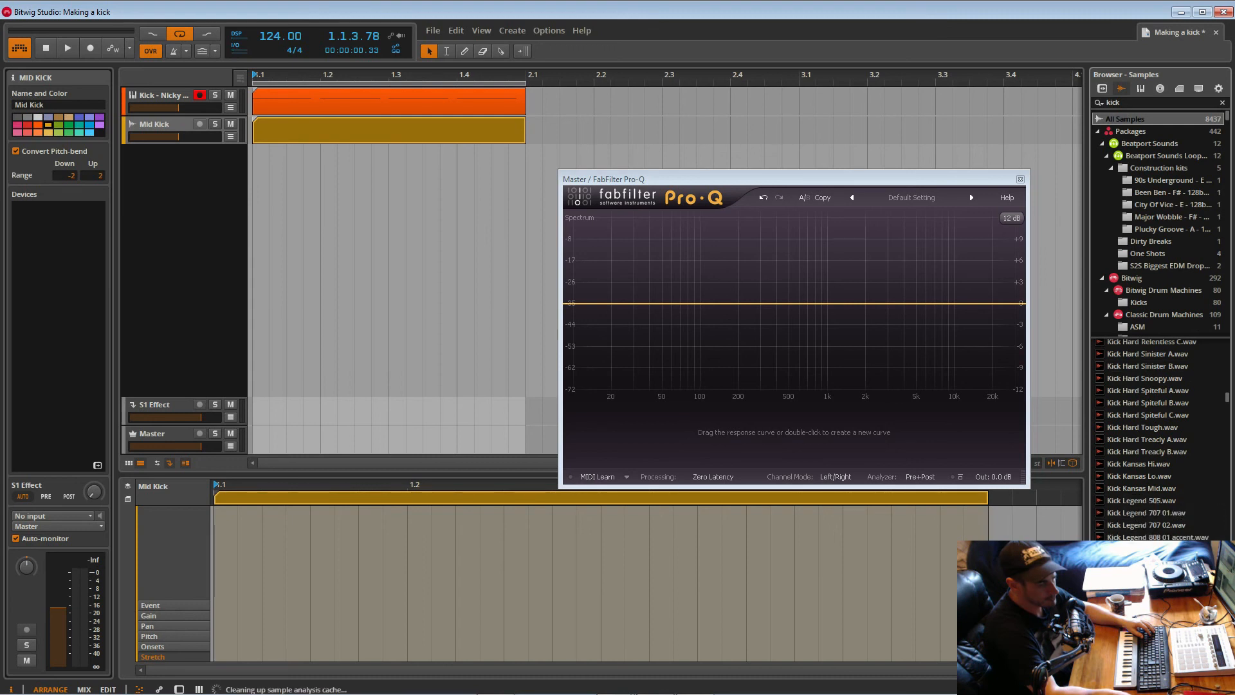
pyautogui.click(1149, 527)
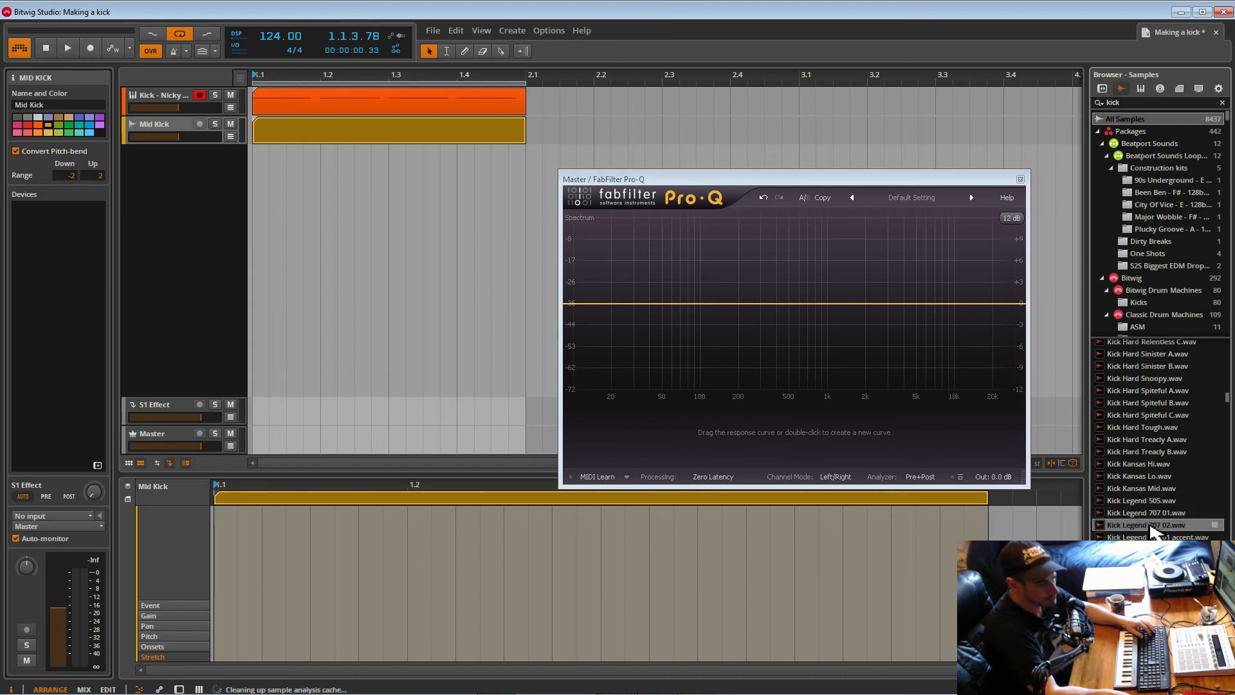
# Place the Kick Legend 707 01 sample on all four beats of the Mid Kick clip and play the loop.
pyautogui.click(1146, 516)
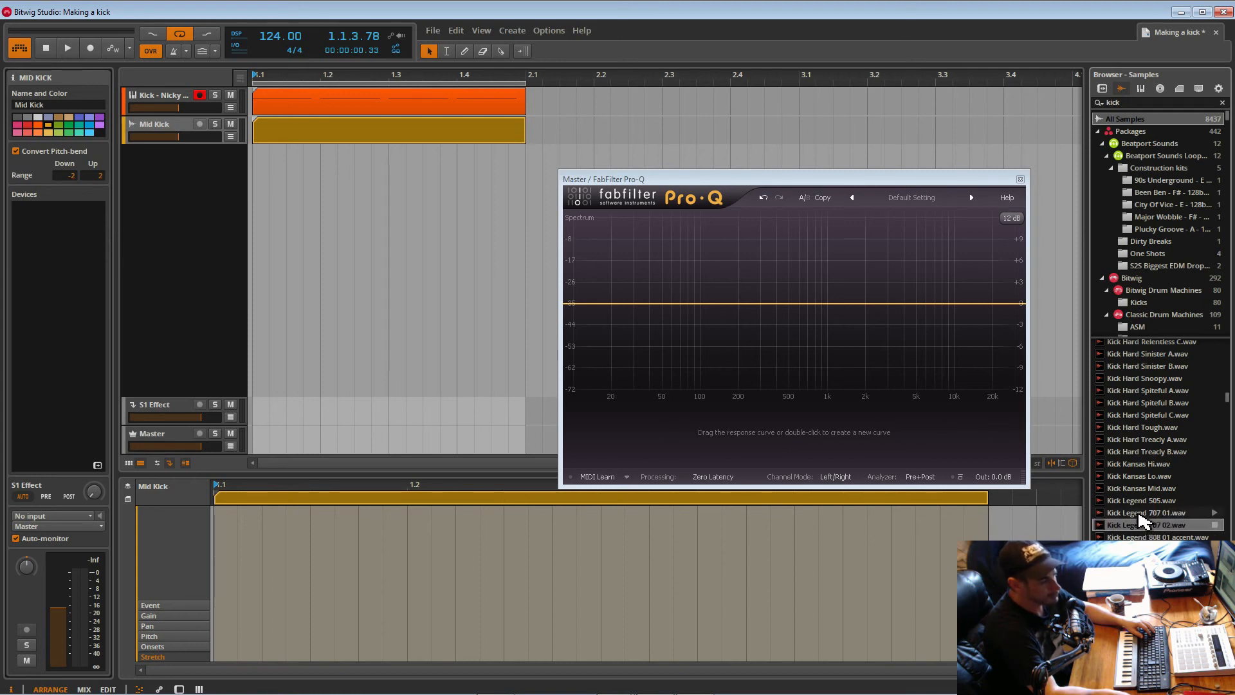
pyautogui.moveTo(1109, 518); pyautogui.dragTo(815, 518)
pyautogui.press('space')
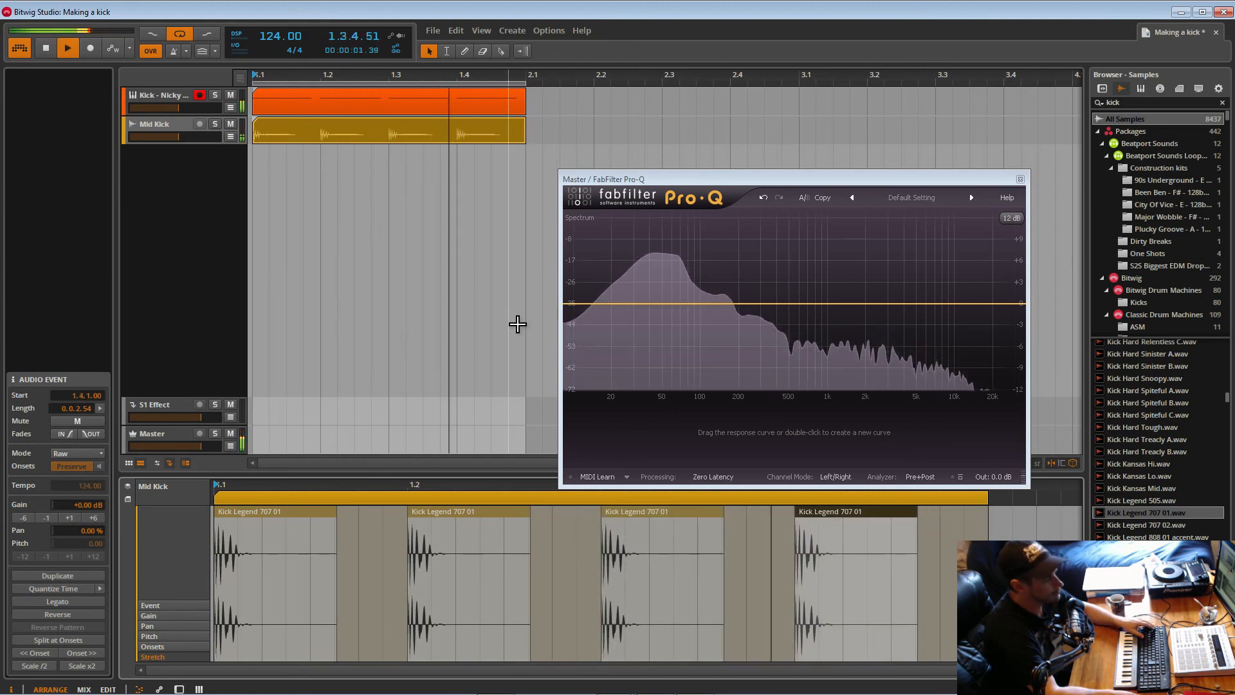
# Compare the Mid Kick and Kick tracks by soloing them in turn, ending with both soloed.
pyautogui.click(216, 124)
pyautogui.click(216, 96)
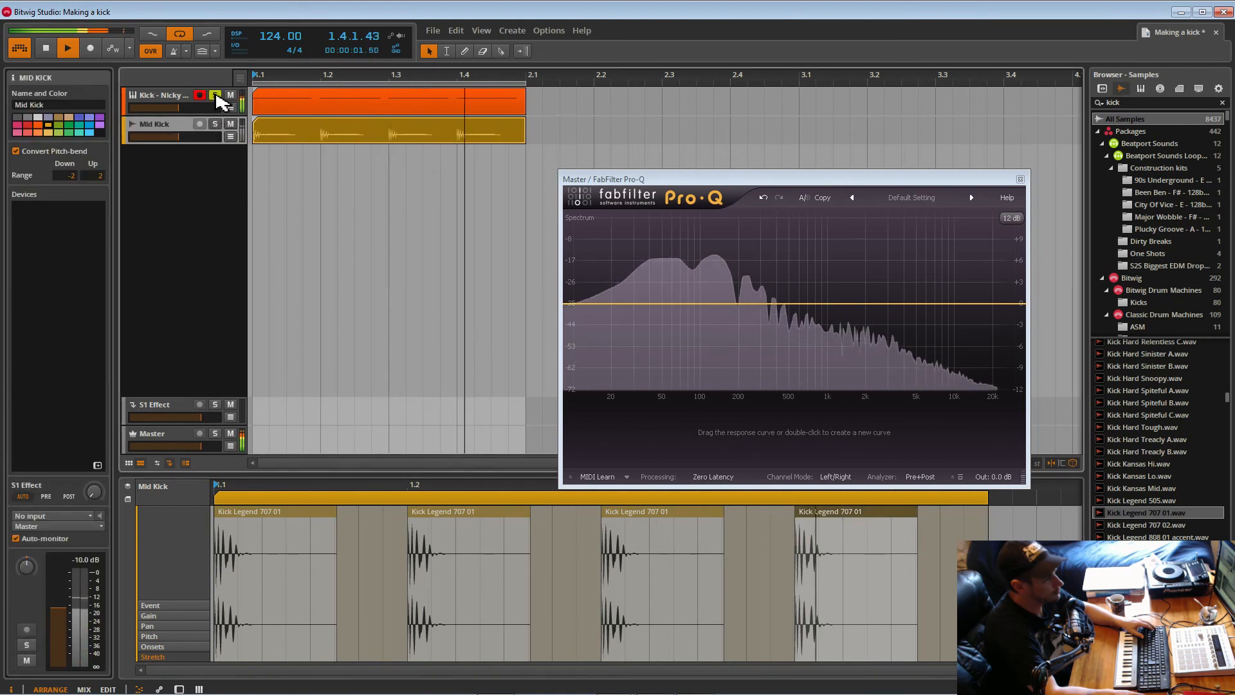
pyautogui.click(216, 124)
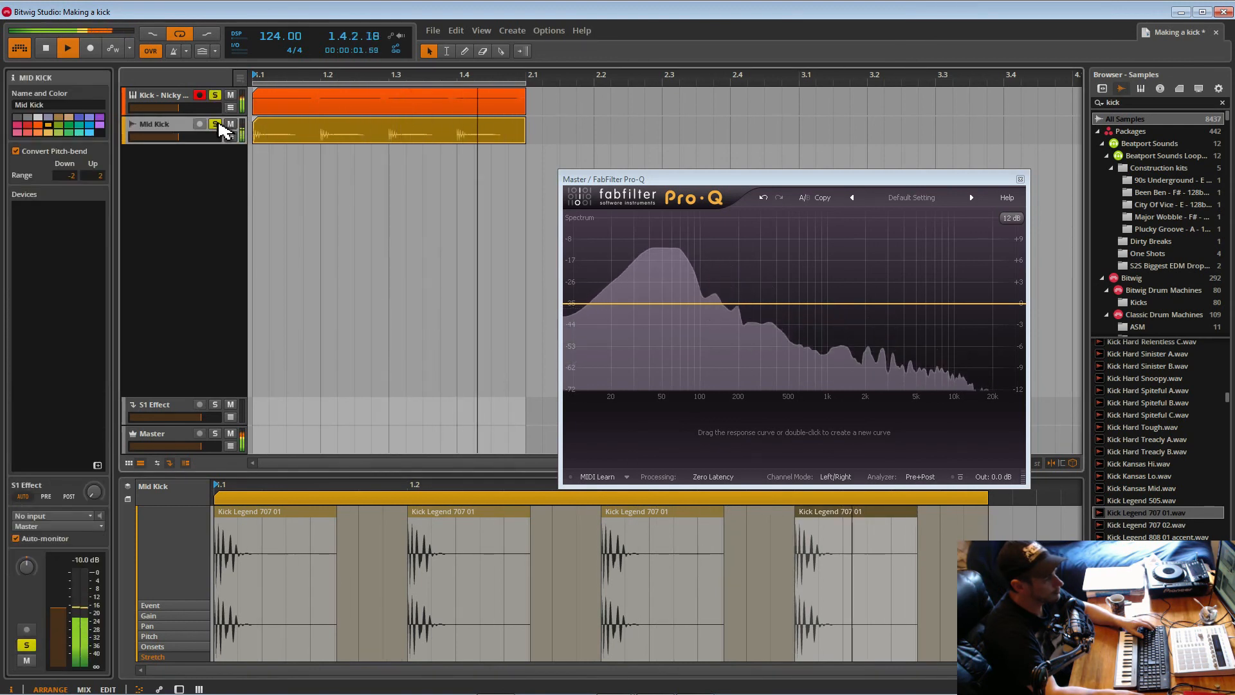
pyautogui.keyDown('ctrl'); pyautogui.click(215, 95); pyautogui.keyUp('ctrl')
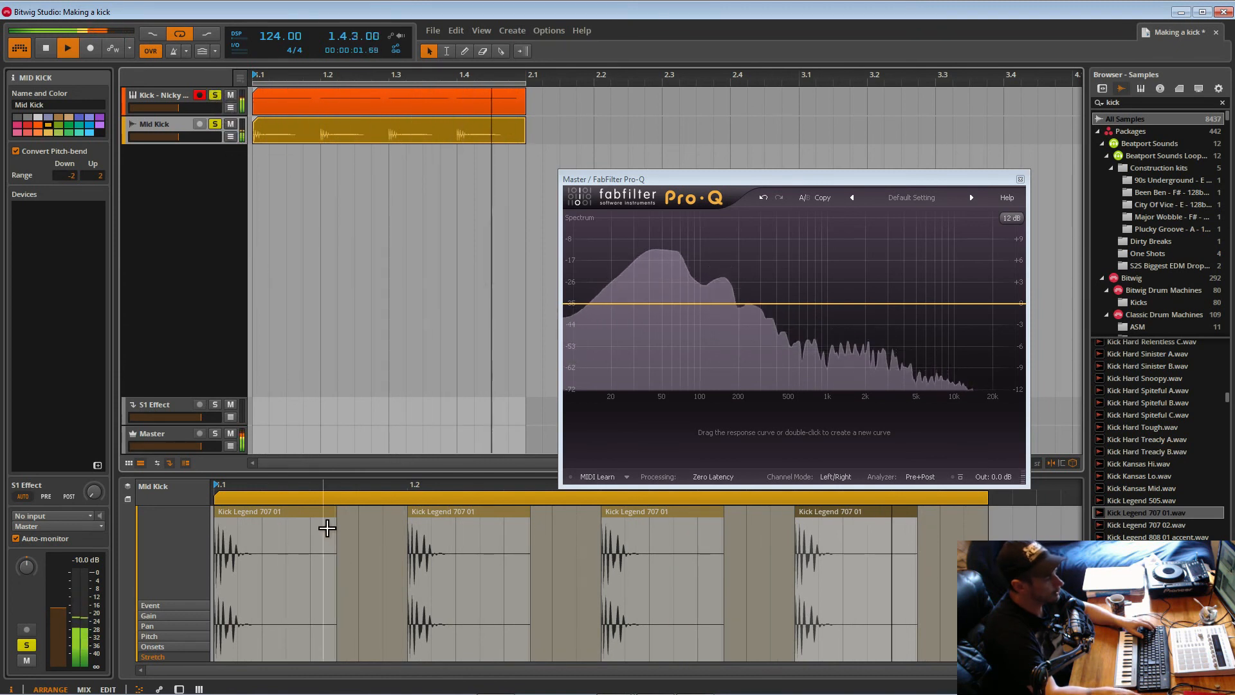
# Adjust the first Kick Legend 707 01 event to start at 1.1.1.01 with a length of 0.0.2.46, and play the loop.
pyautogui.moveTo(251, 490); pyautogui.dragTo(252, 528)
pyautogui.click(224, 521)
pyautogui.moveTo(234, 517)
pyautogui.mouseDown()
pyautogui.moveTo(326, 512)
pyautogui.moveTo(251, 512)
pyautogui.mouseUp()
pyautogui.press('space')
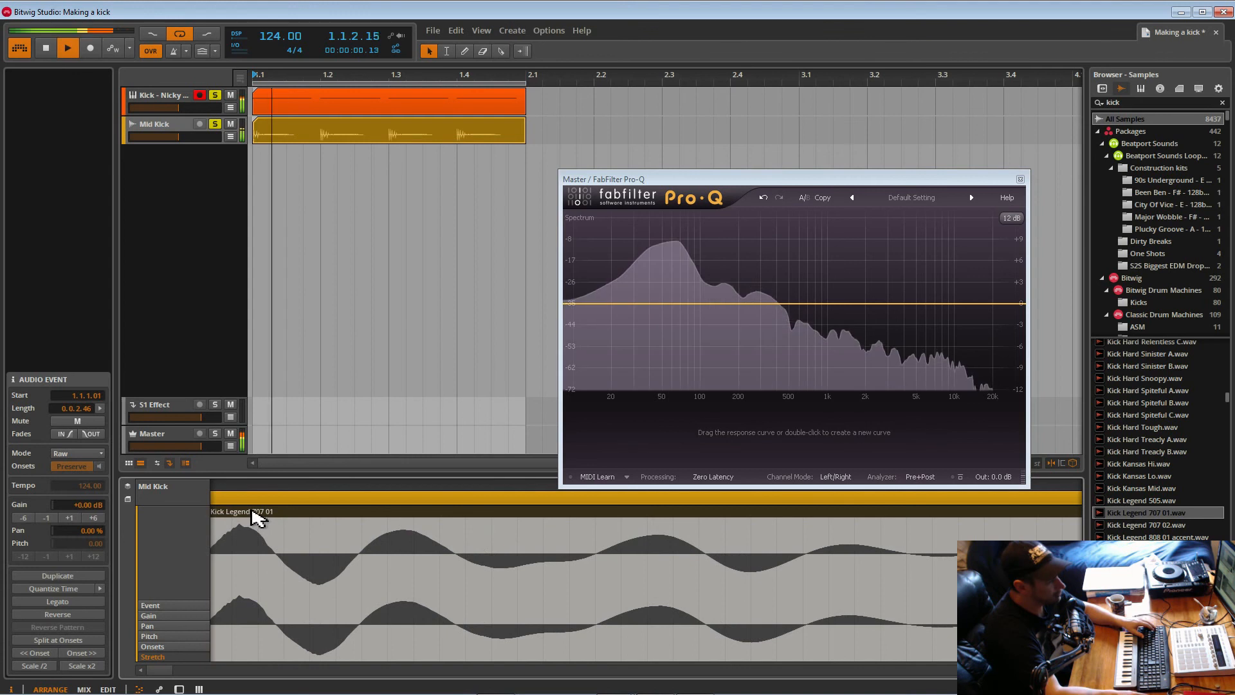
# Stop playback, shorten the Mid Kick clip to its first beat, loop it to fill bar 1, and play the result.
pyautogui.press('space')
pyautogui.click(215, 128)
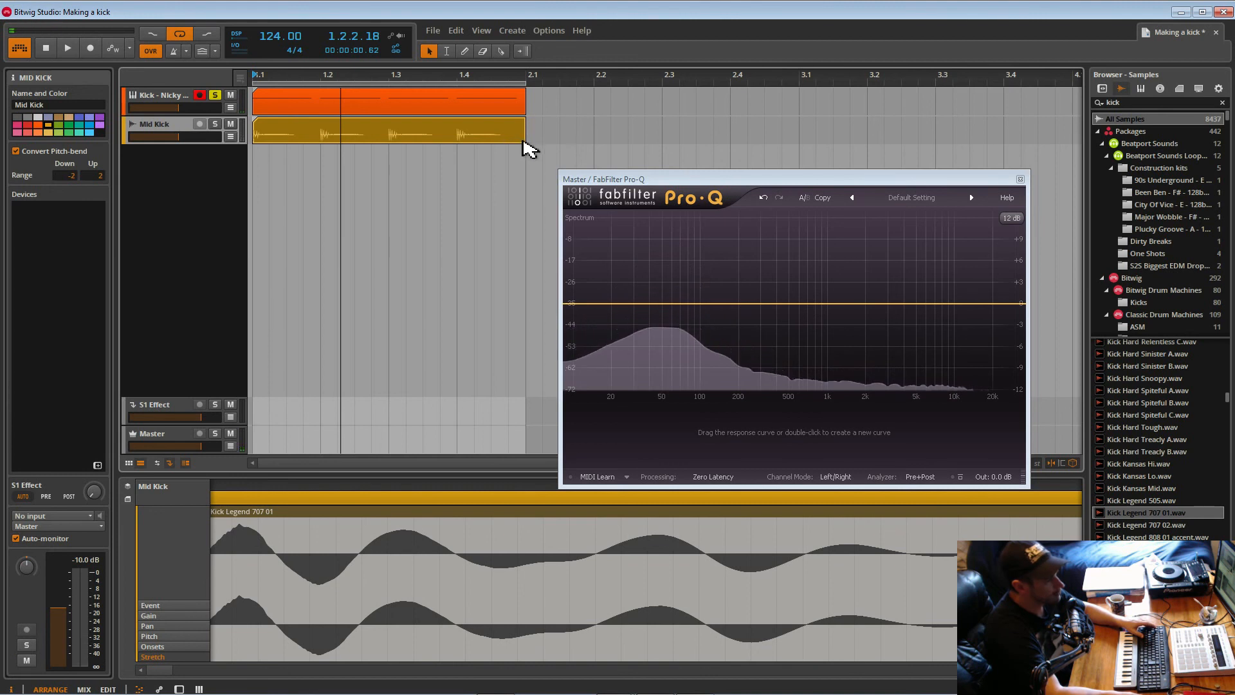
pyautogui.moveTo(524, 141); pyautogui.dragTo(321, 145)
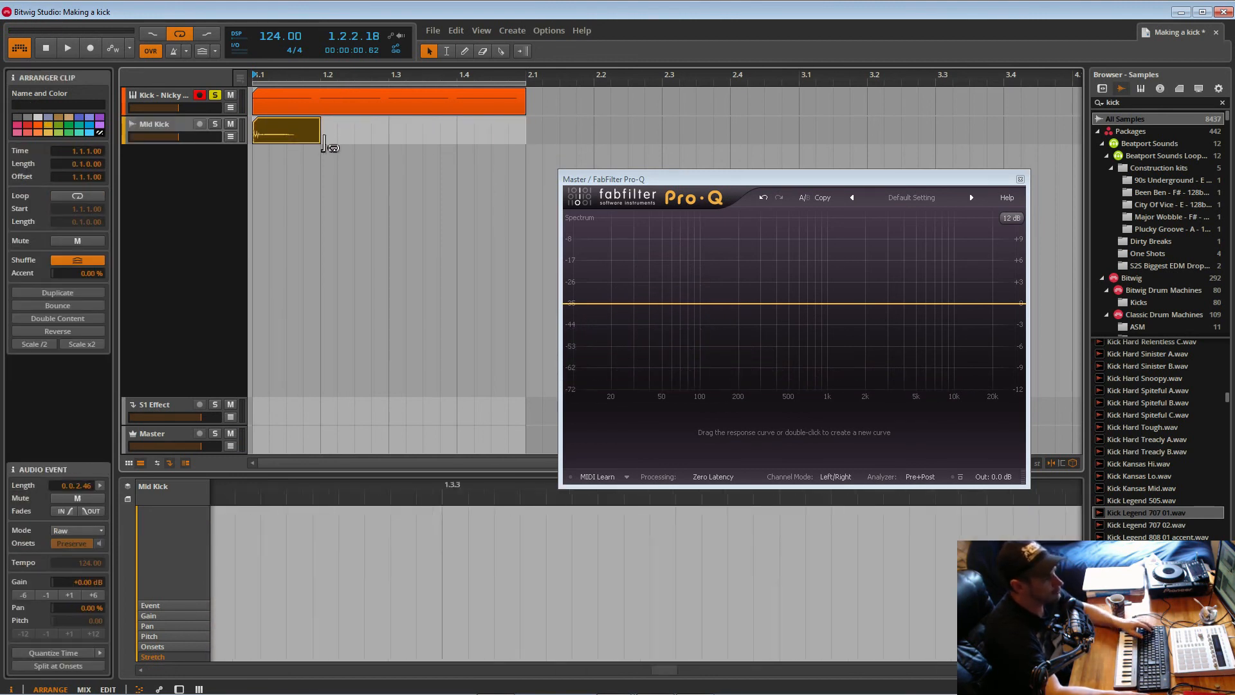
pyautogui.moveTo(324, 145); pyautogui.dragTo(540, 154)
pyautogui.press('space')
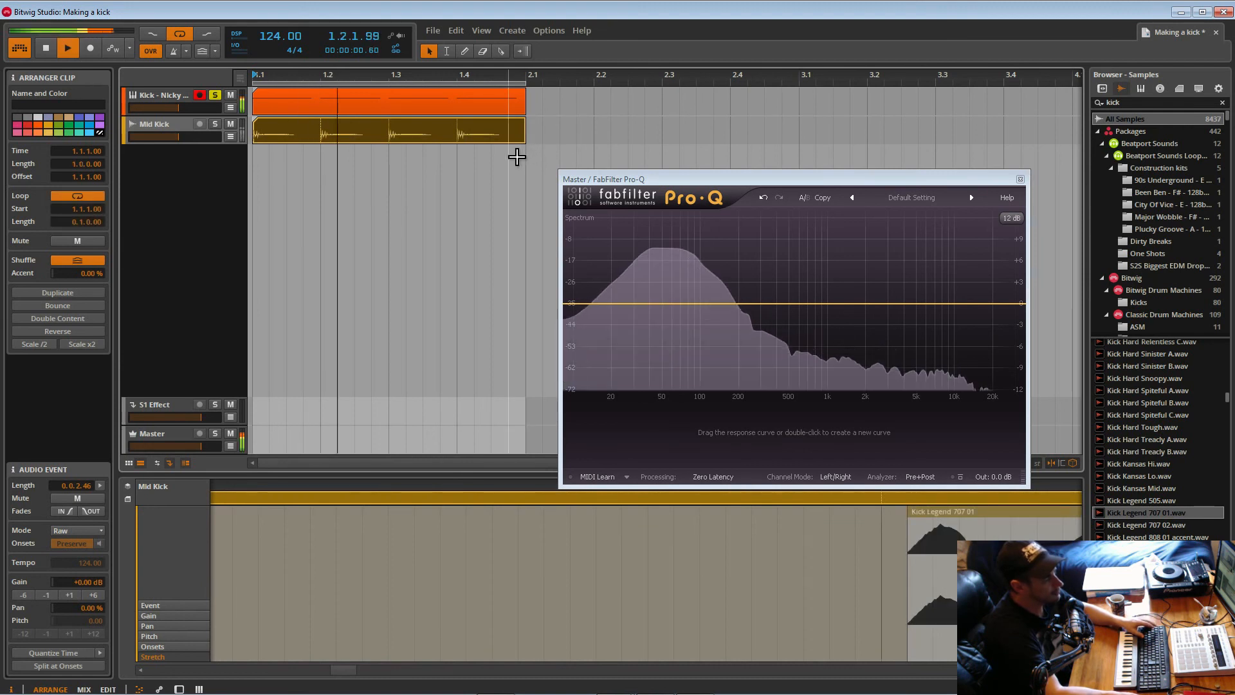
# Toggle the track solos to compare the kick layers and raise the Mid Kick track's volume.
pyautogui.click(216, 124)
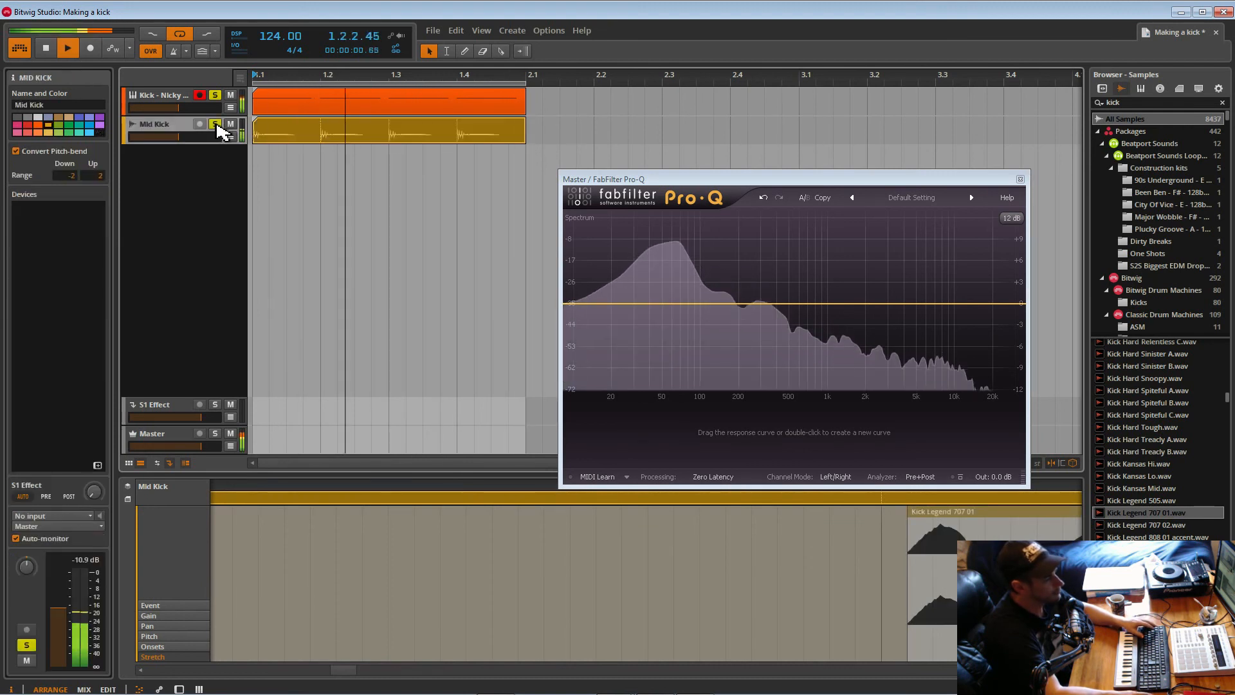
pyautogui.click(216, 125)
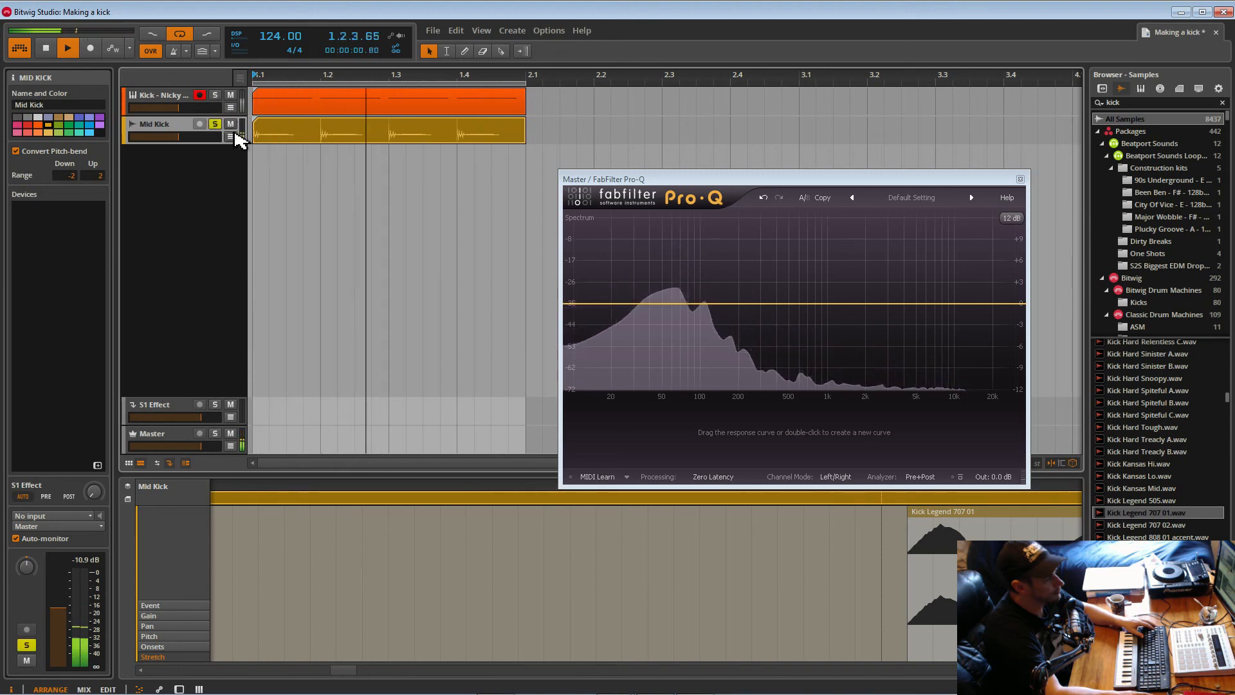
pyautogui.moveTo(186, 137); pyautogui.dragTo(193, 137)
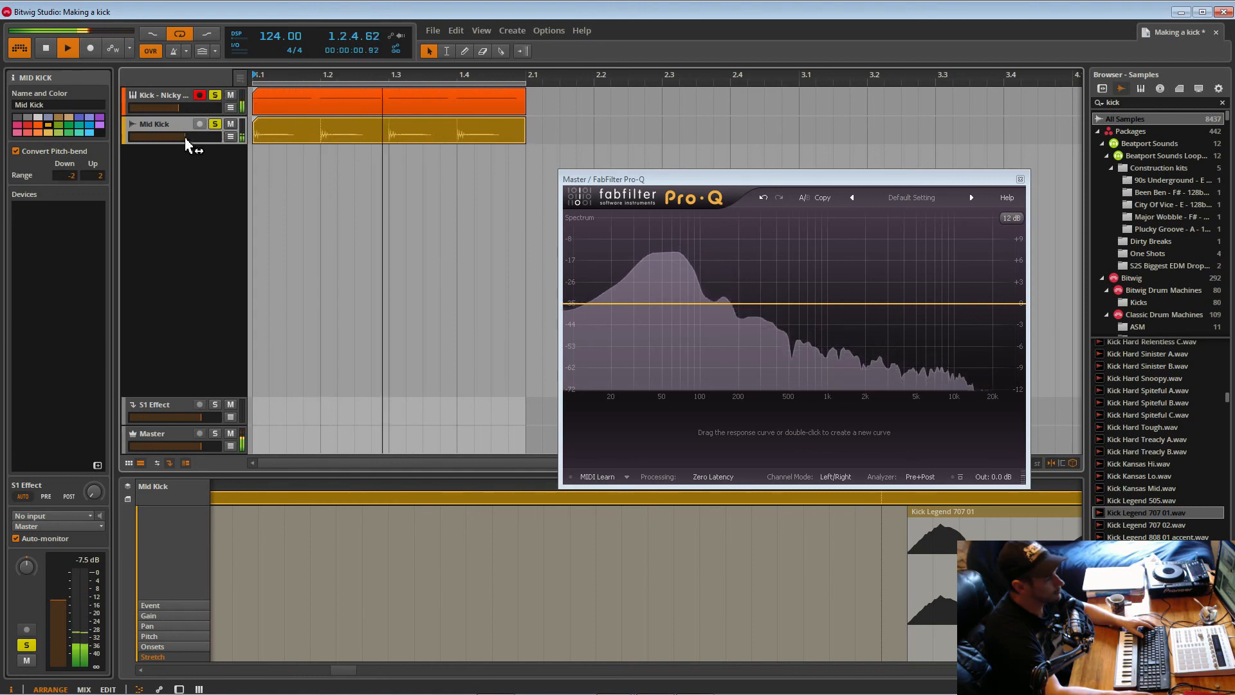
pyautogui.moveTo(197, 137)
pyautogui.mouseDown()
pyautogui.moveTo(161, 137)
pyautogui.moveTo(184, 137)
pyautogui.mouseUp()
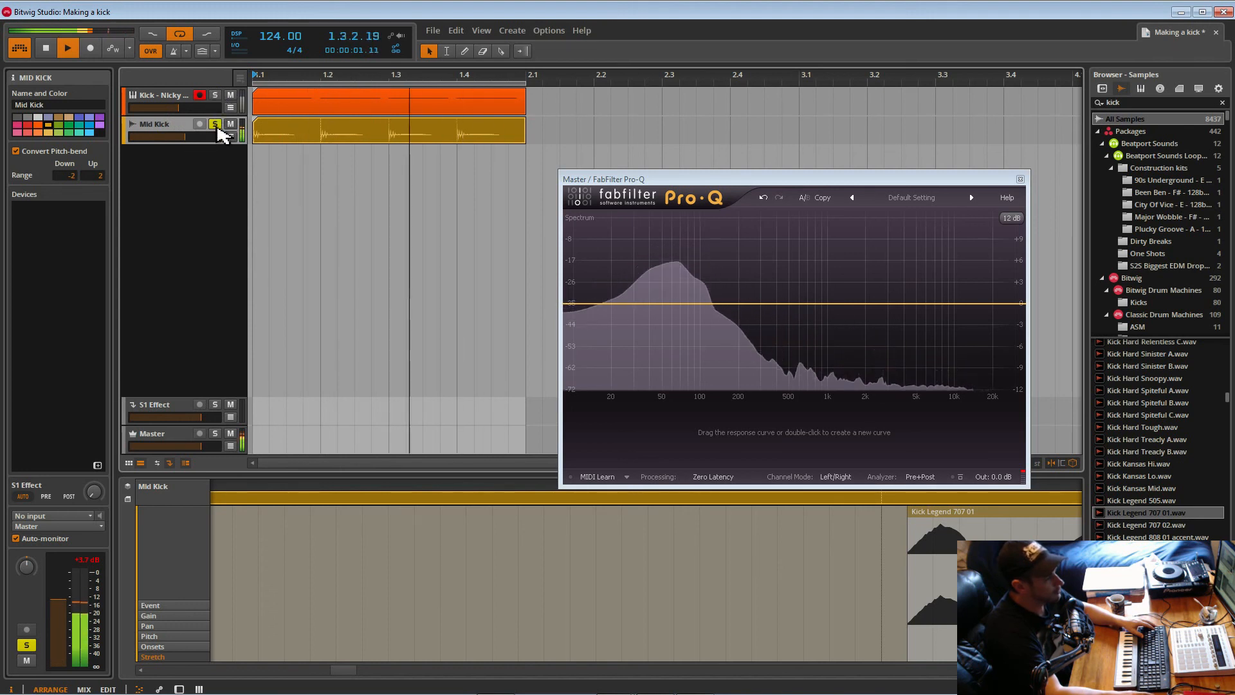
# Balance the volumes of the Kick and Mid Kick tracks while playing the loop with both layers soloed.
pyautogui.click(214, 95)
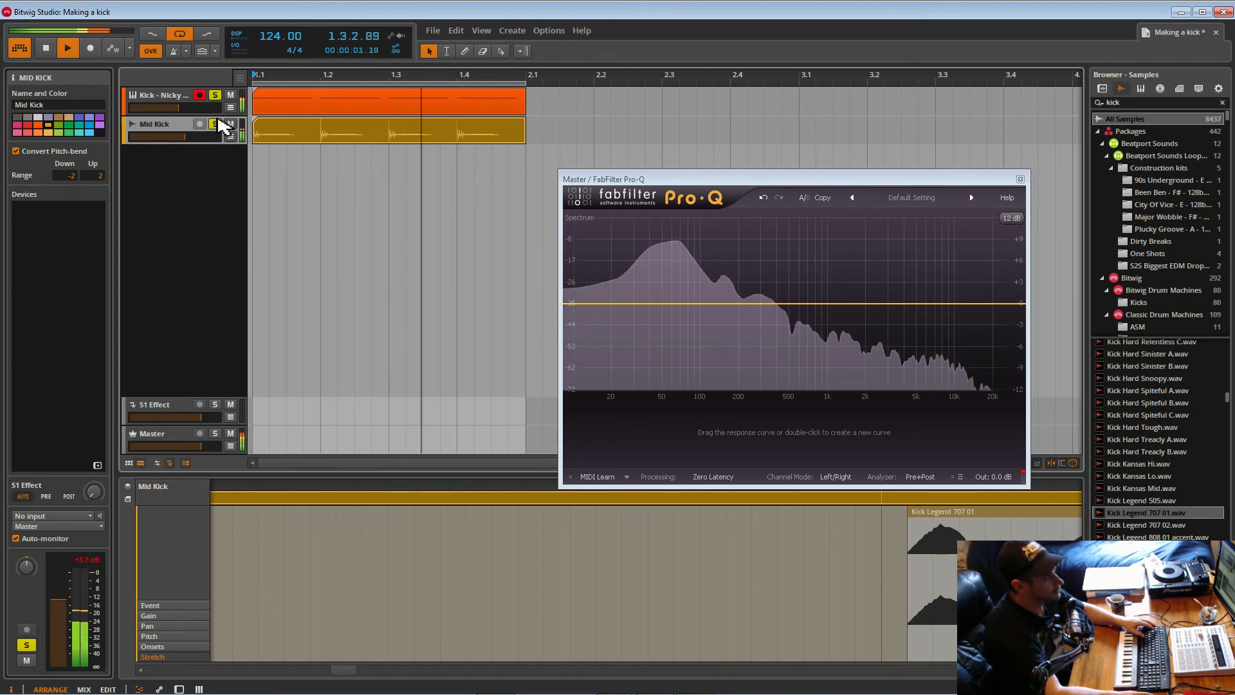
pyautogui.press('space')
pyautogui.moveTo(181, 111); pyautogui.dragTo(183, 110)
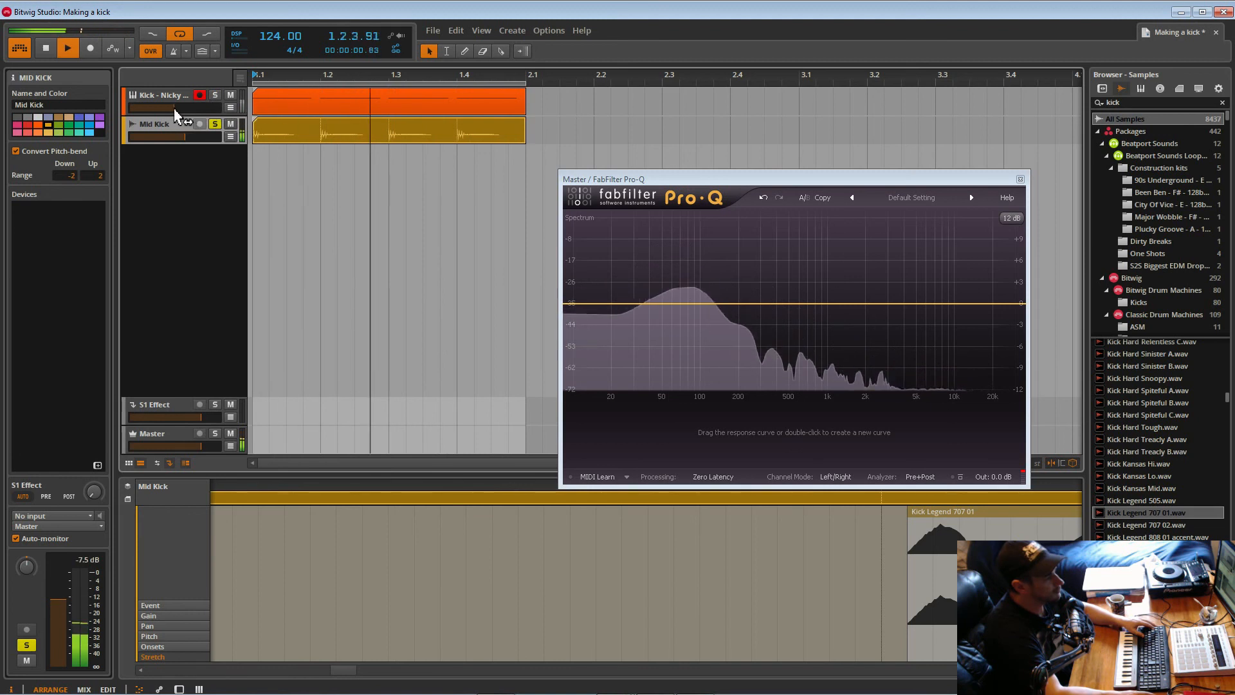
pyautogui.click(184, 102)
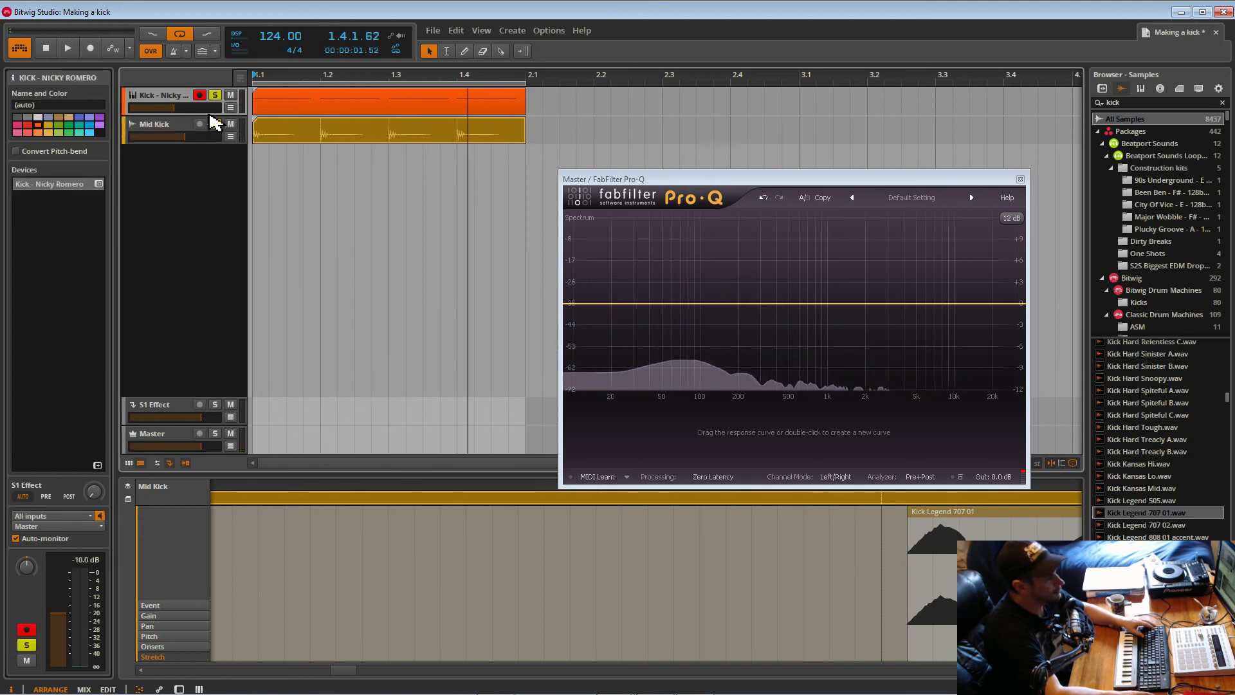
pyautogui.press('space')
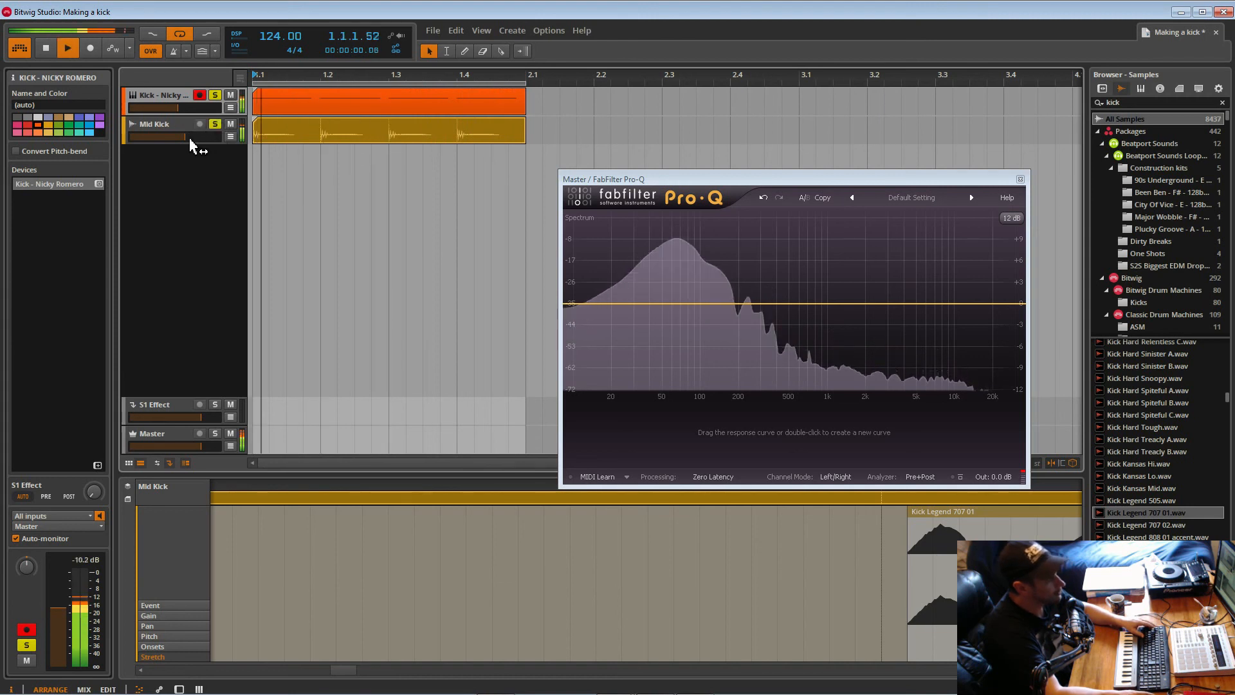
pyautogui.moveTo(205, 136); pyautogui.dragTo(158, 136)
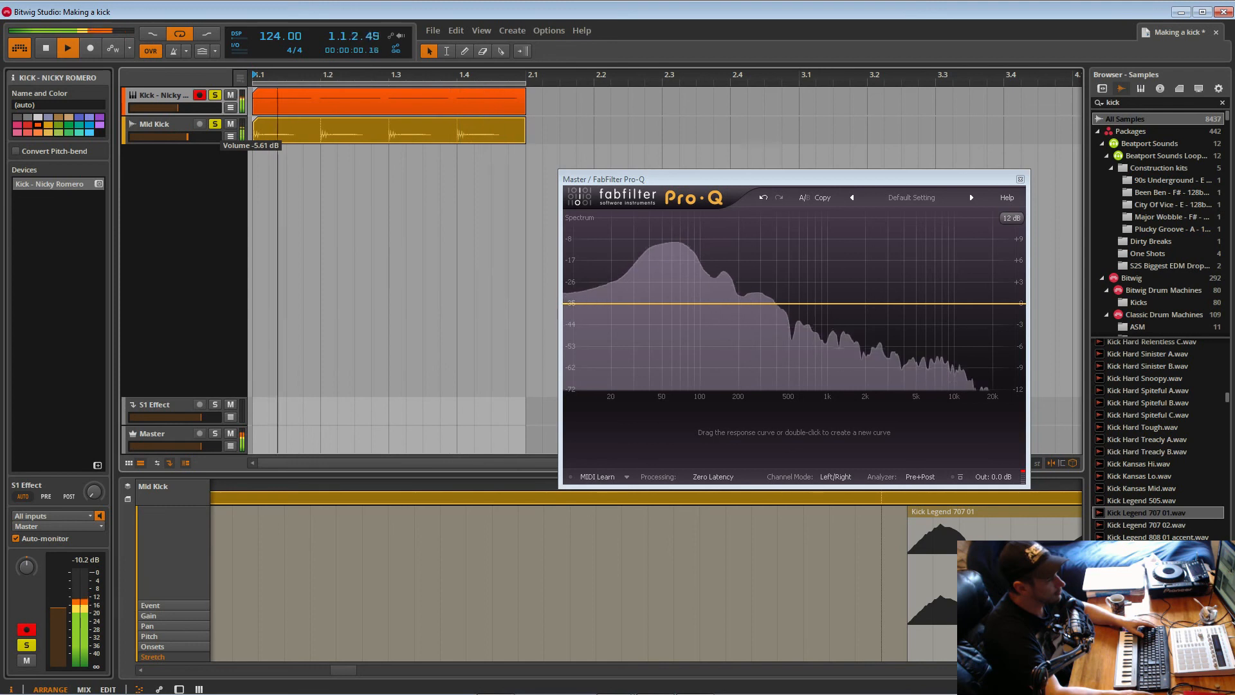
# Unsolo the Kick track and add a Compressor to the Mid Kick track's device chain.
pyautogui.click(287, 142)
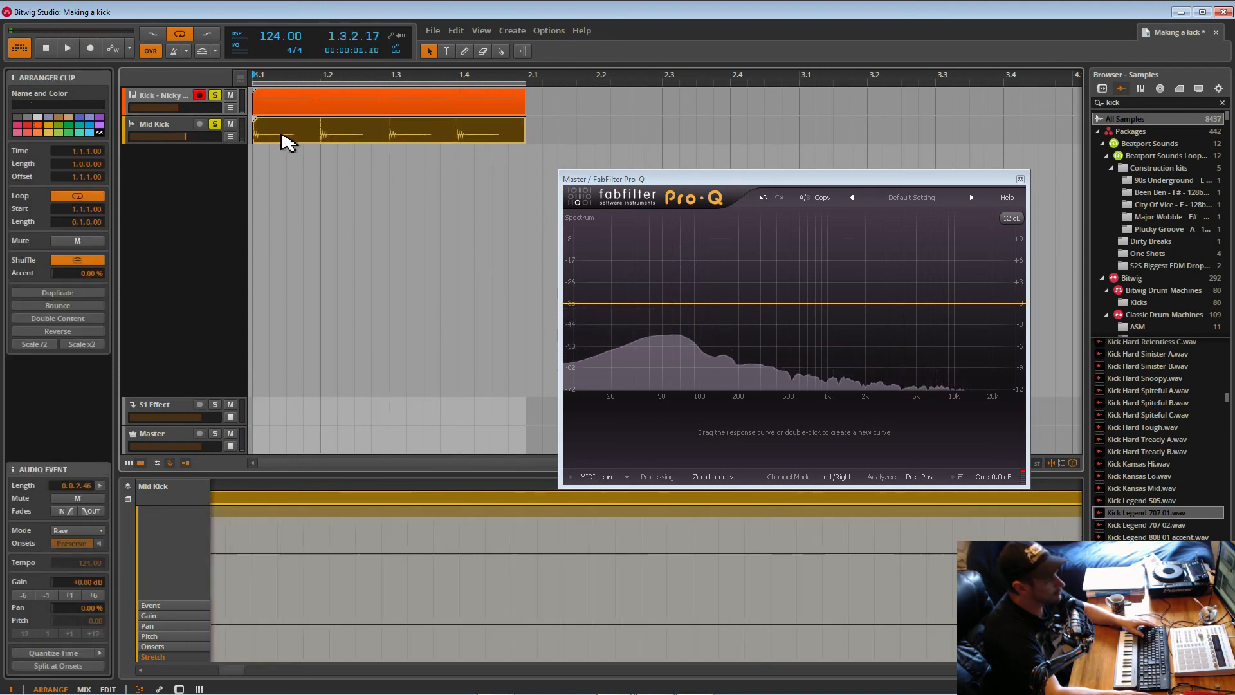
pyautogui.click(215, 95)
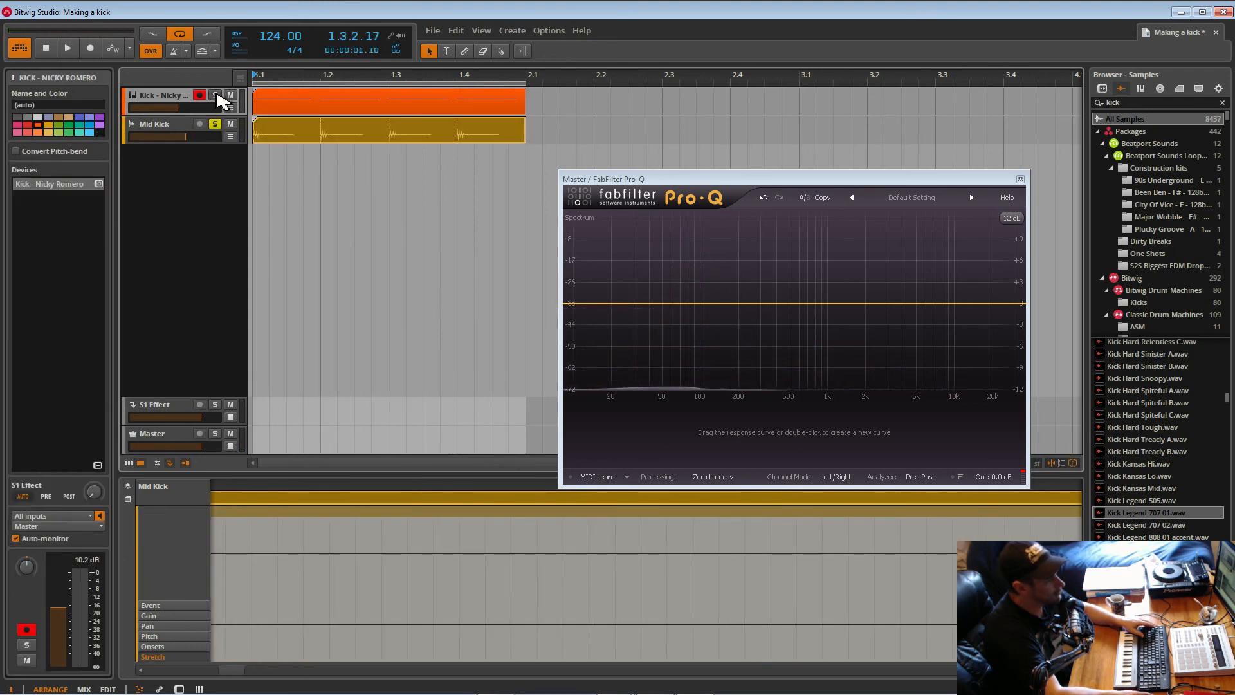
pyautogui.click(293, 143)
pyautogui.click(172, 128)
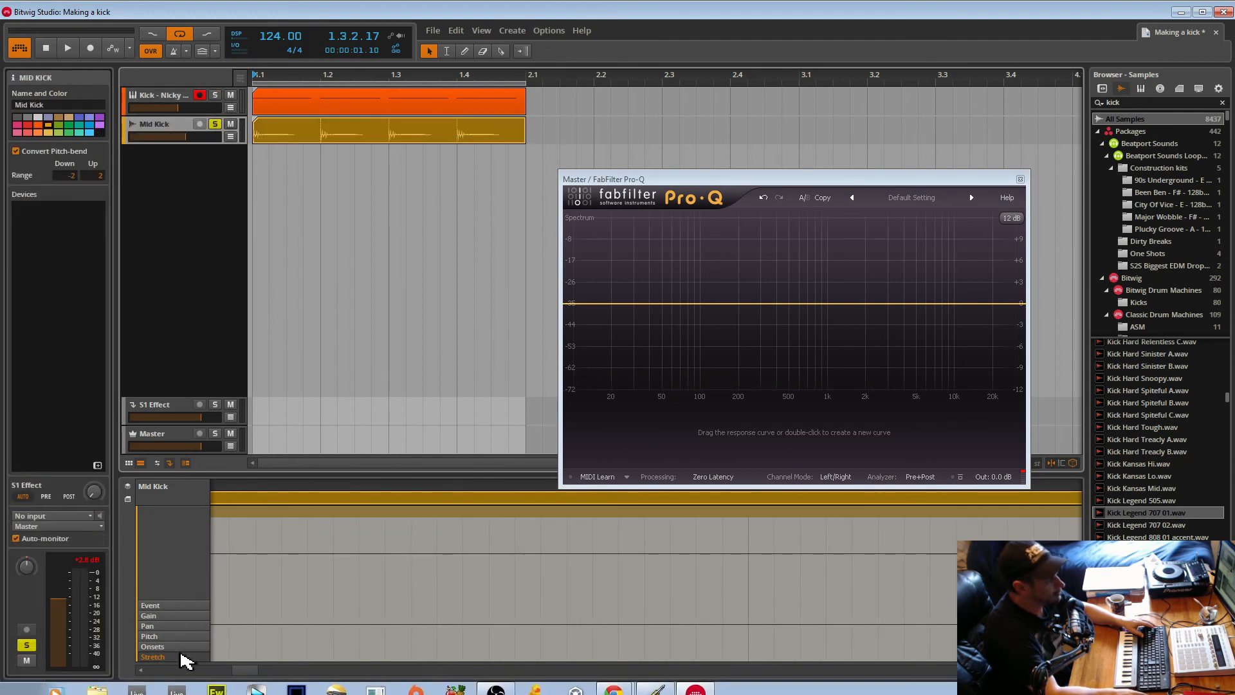
pyautogui.click(179, 689)
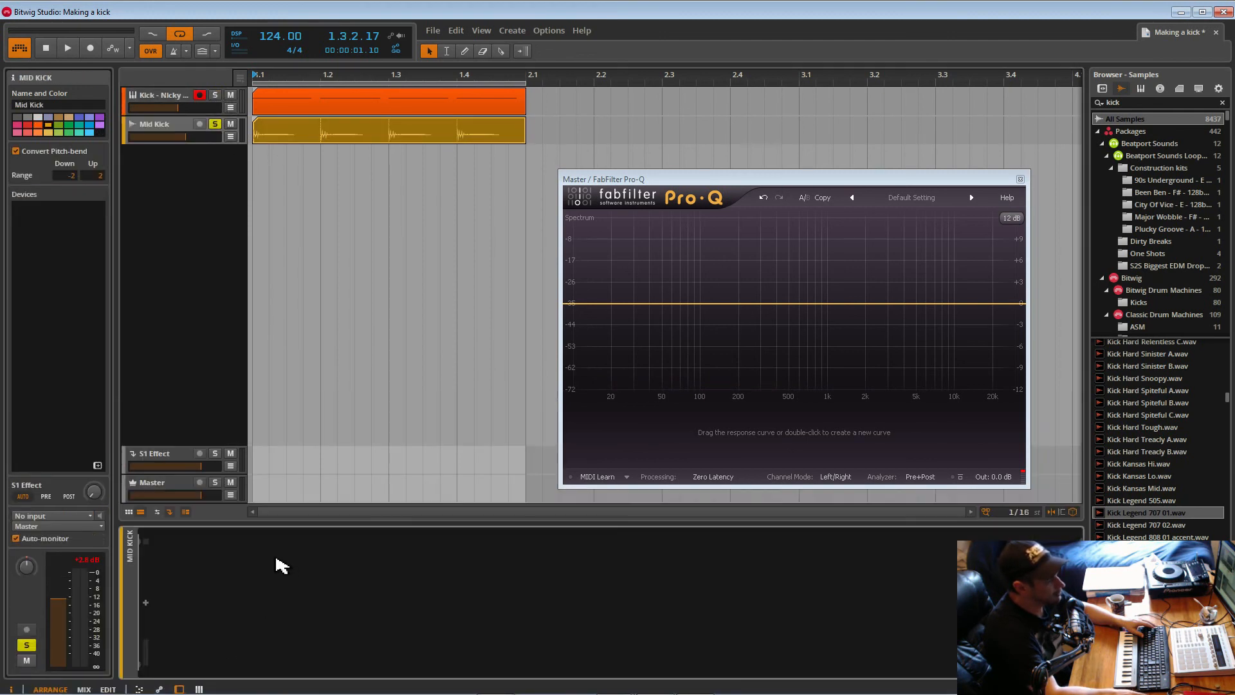
pyautogui.click(147, 603)
pyautogui.click(313, 552)
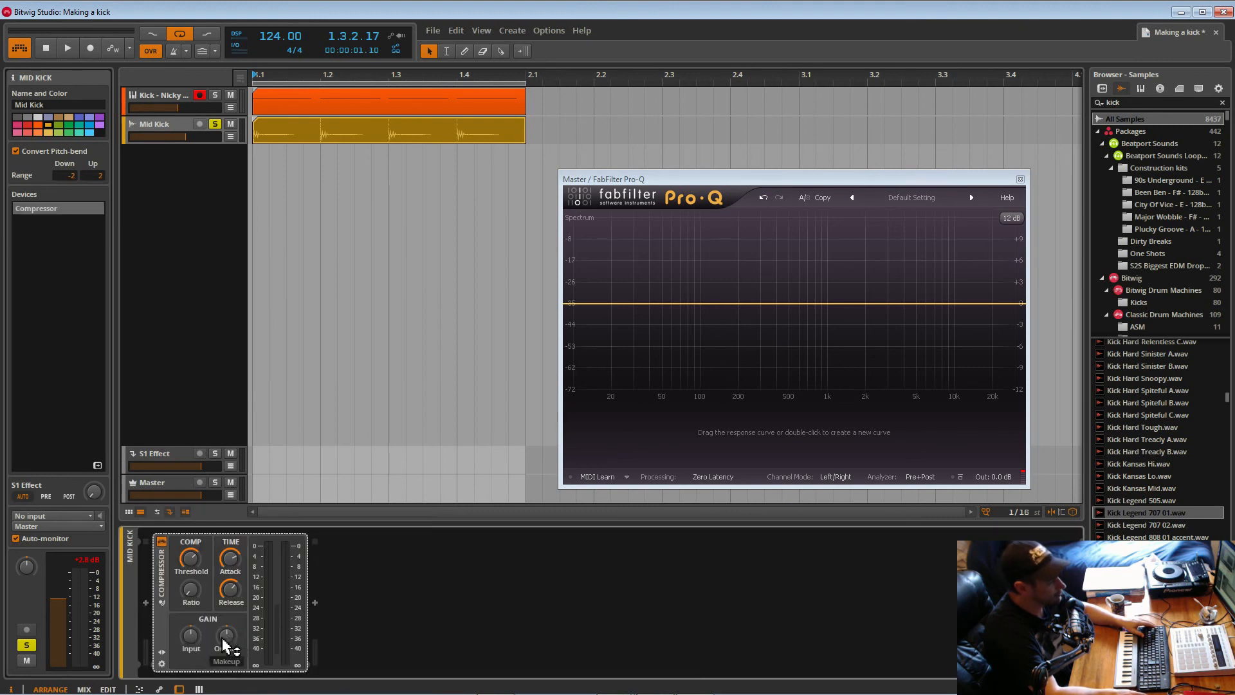
# Play the loop and adjust the Mid Kick Compressor's ratio and attack, setting its release to about 104 ms.
pyautogui.press('space')
pyautogui.moveTo(191, 597); pyautogui.dragTo(230, 634)
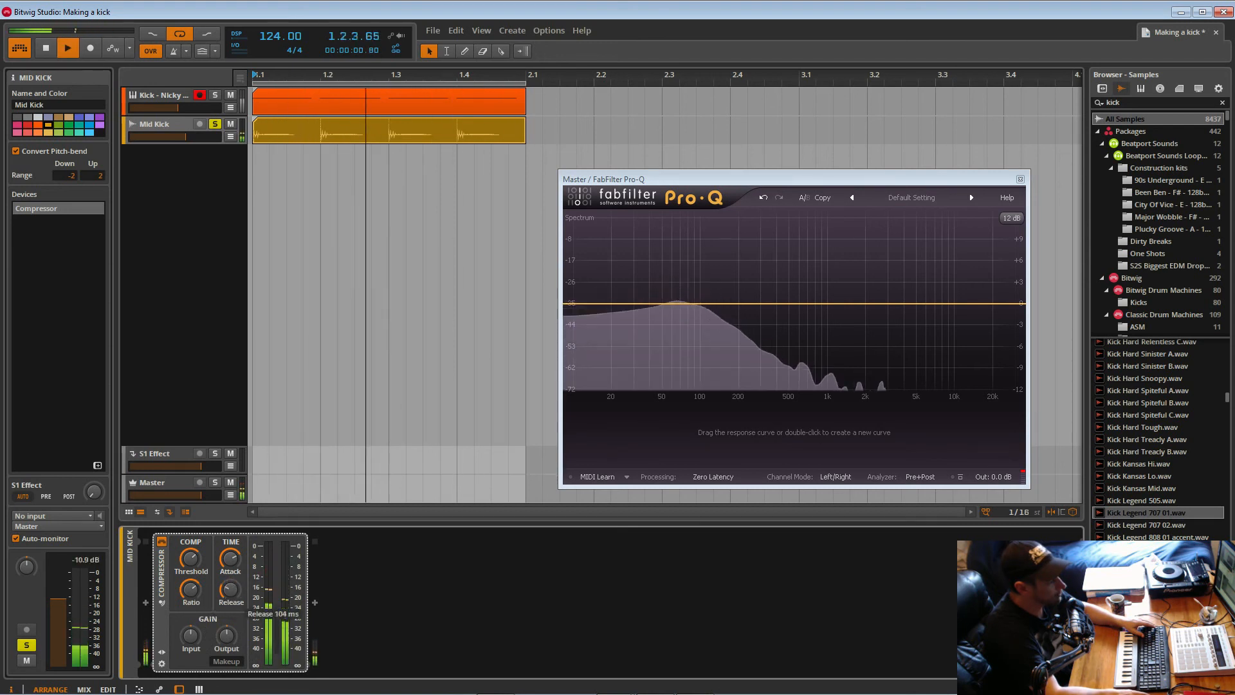
pyautogui.moveTo(230, 558); pyautogui.dragTo(231, 550)
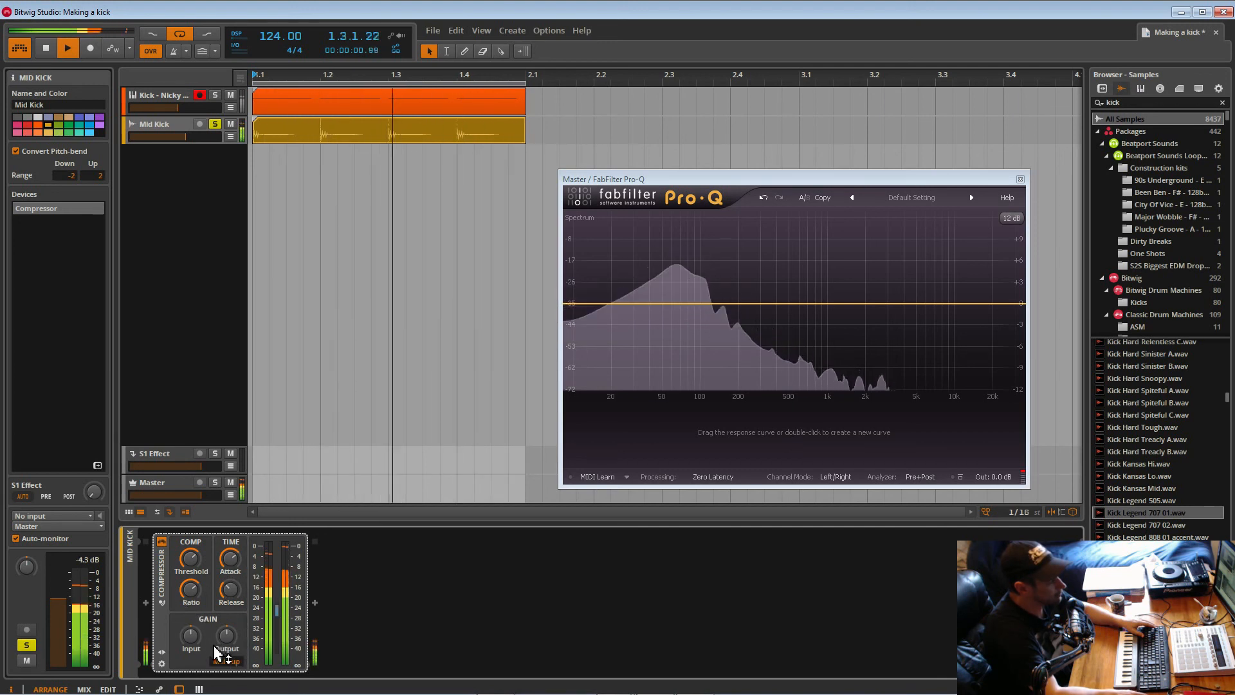
# Fine-tune the threshold of the Mid Kick track's Compressor.
pyautogui.moveTo(191, 559)
pyautogui.mouseDown()
pyautogui.moveTo(190, 590)
pyautogui.moveTo(190, 565)
pyautogui.mouseUp()
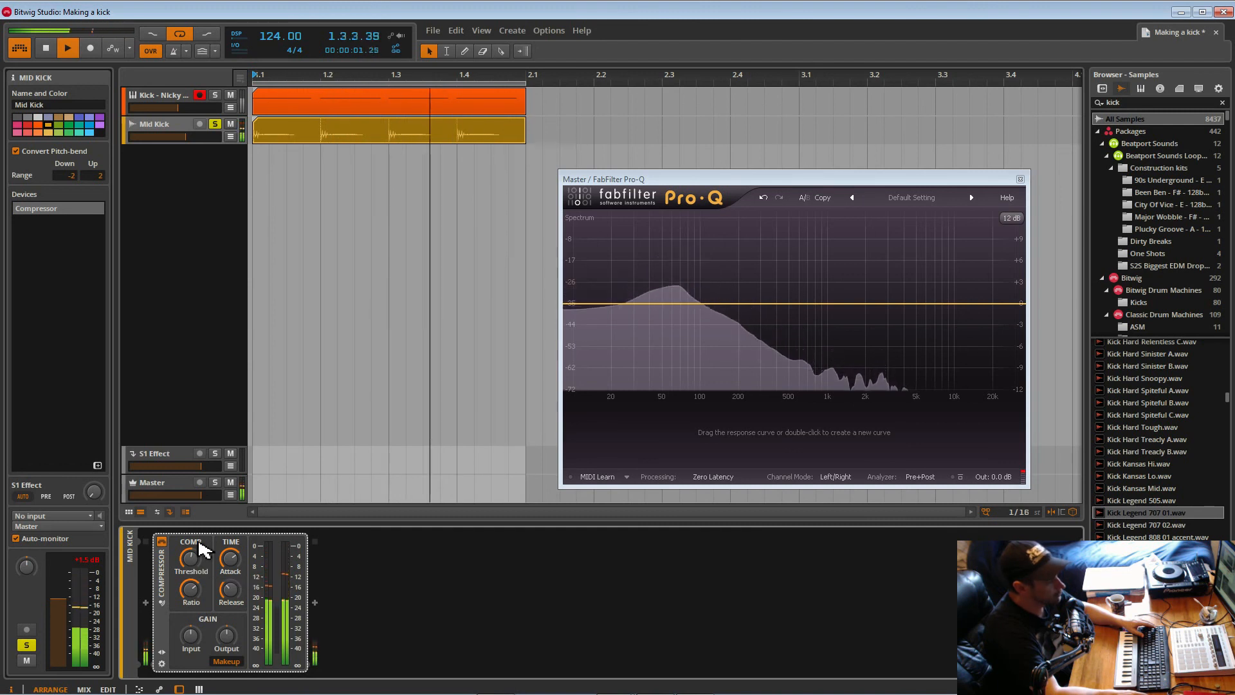
pyautogui.doubleClick(674, 303)
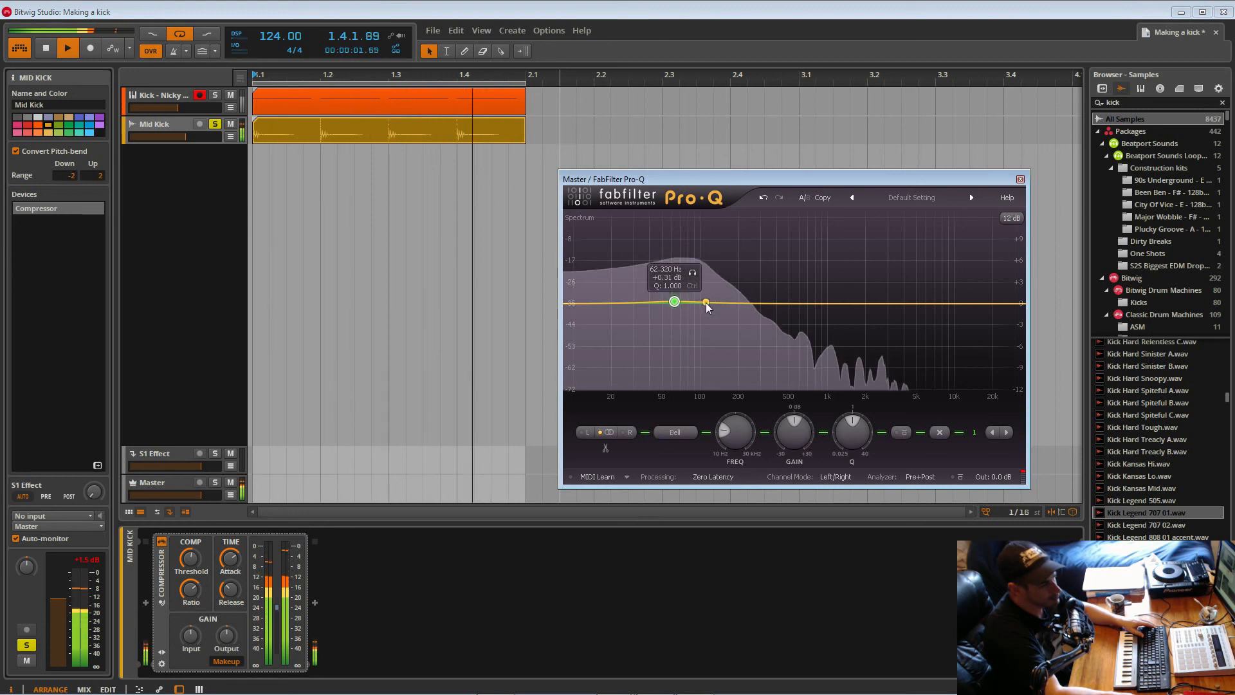
pyautogui.doubleClick(705, 302)
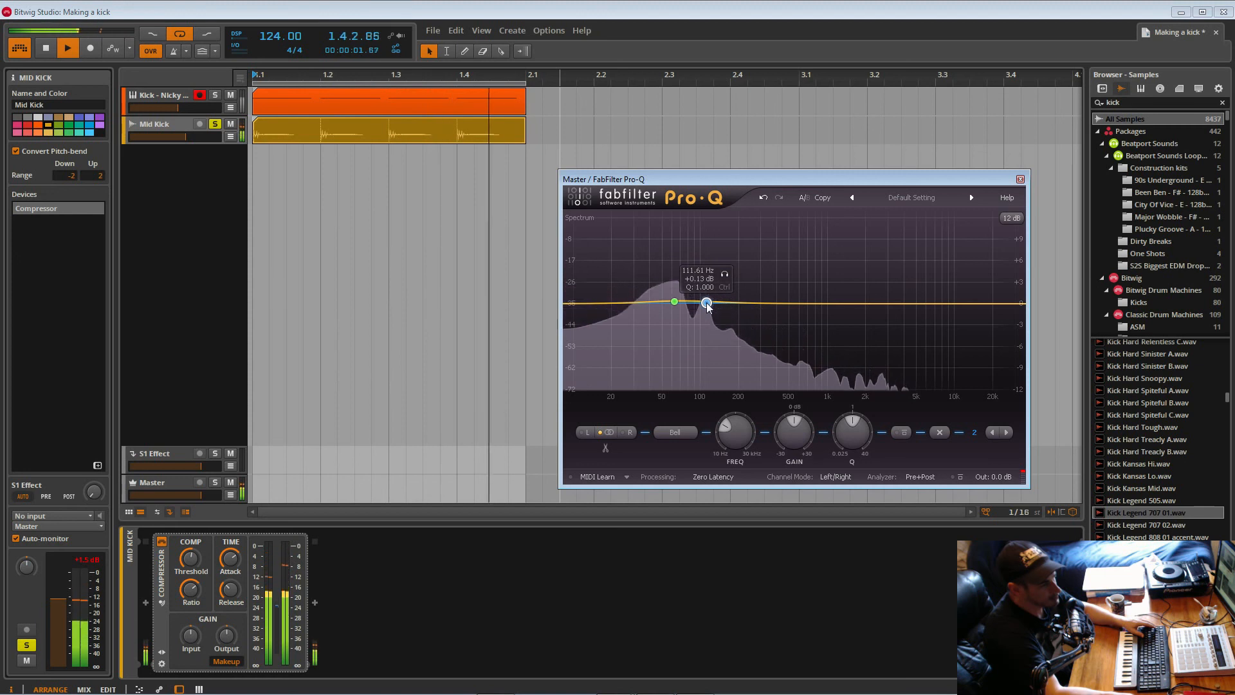
pyautogui.click(674, 303)
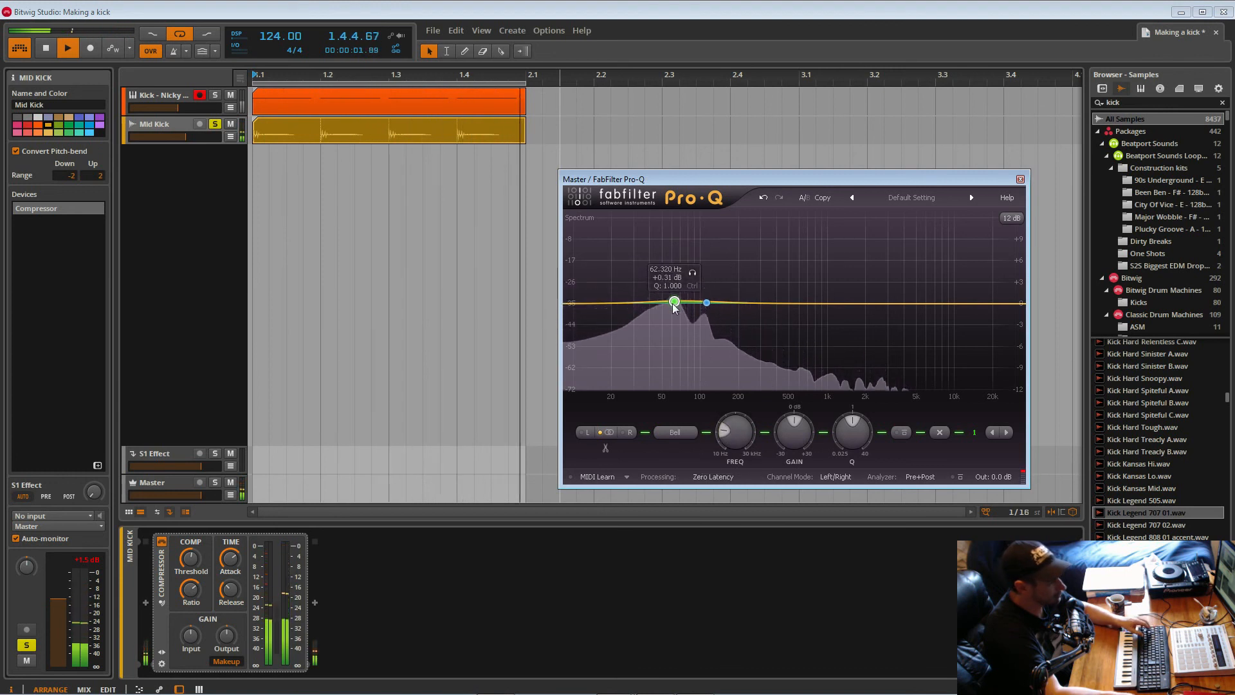
pyautogui.rightClick(674, 302)
pyautogui.click(703, 375)
pyautogui.rightClick(707, 307)
pyautogui.click(743, 376)
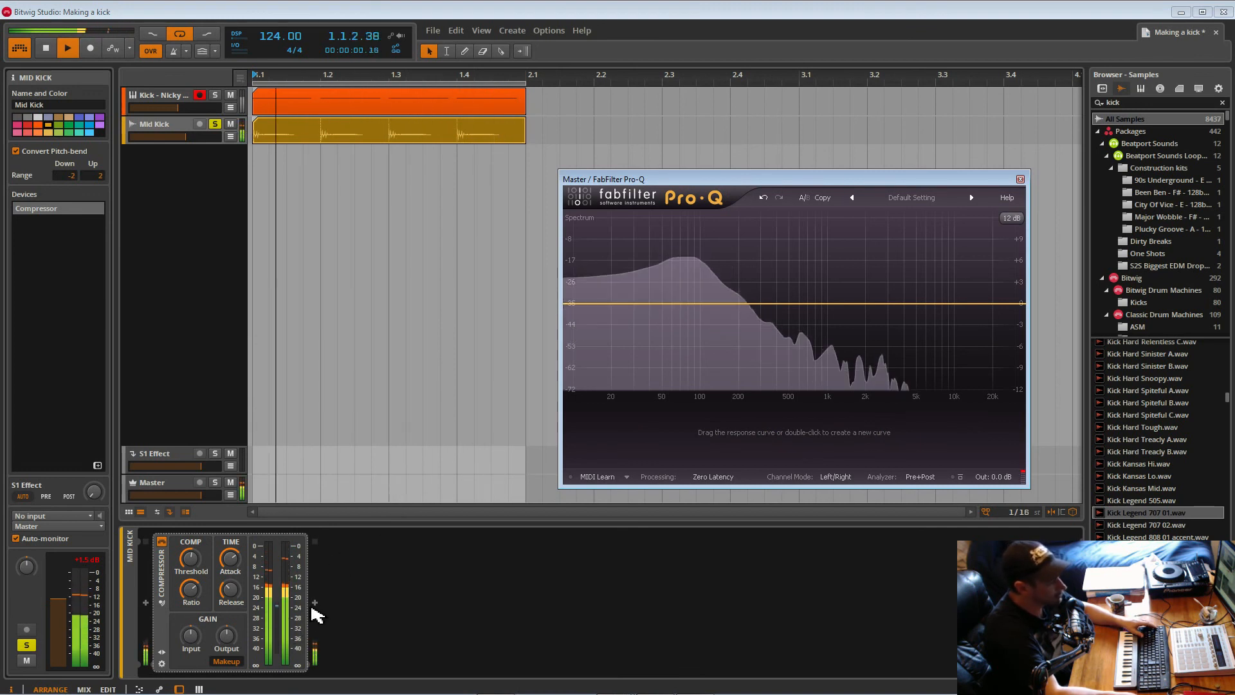
# Compare the Mid Kick with its Compressor bypassed and active, and raise the Compressor's attack and release.
pyautogui.click(163, 542)
pyautogui.click(162, 541)
pyautogui.moveTo(230, 558)
pyautogui.mouseDown()
pyautogui.moveTo(230, 597)
pyautogui.moveTo(230, 538)
pyautogui.mouseUp()
pyautogui.moveTo(231, 592); pyautogui.dragTo(231, 553)
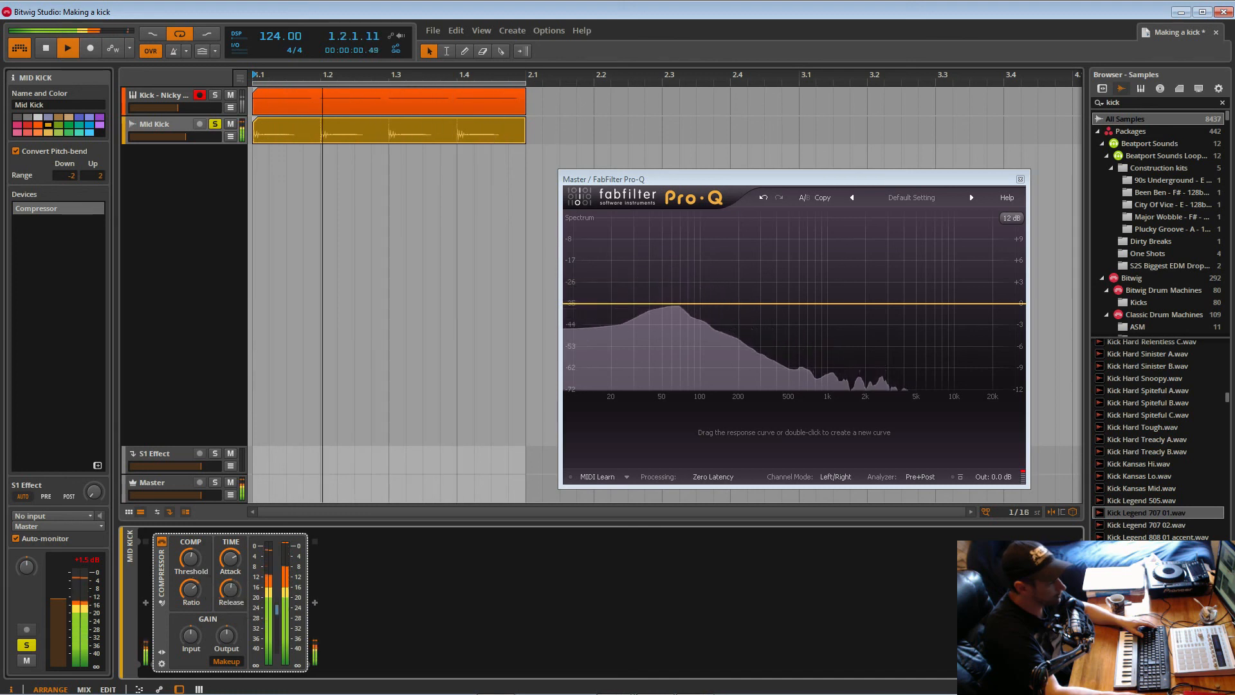
# Set the Mid Kick Compressor's threshold to about -28.7 dB, readjust its ratio, and compare the result with the device bypassed.
pyautogui.moveTo(192, 559); pyautogui.dragTo(191, 560)
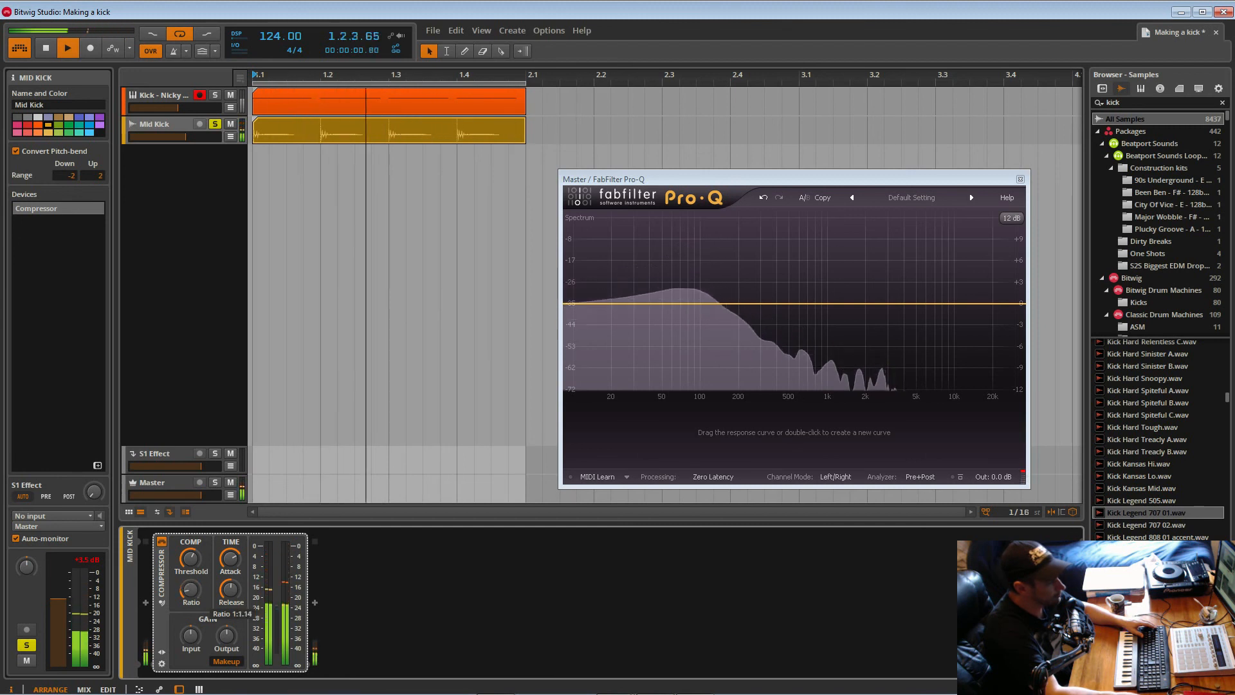
pyautogui.moveTo(189, 589); pyautogui.dragTo(190, 587)
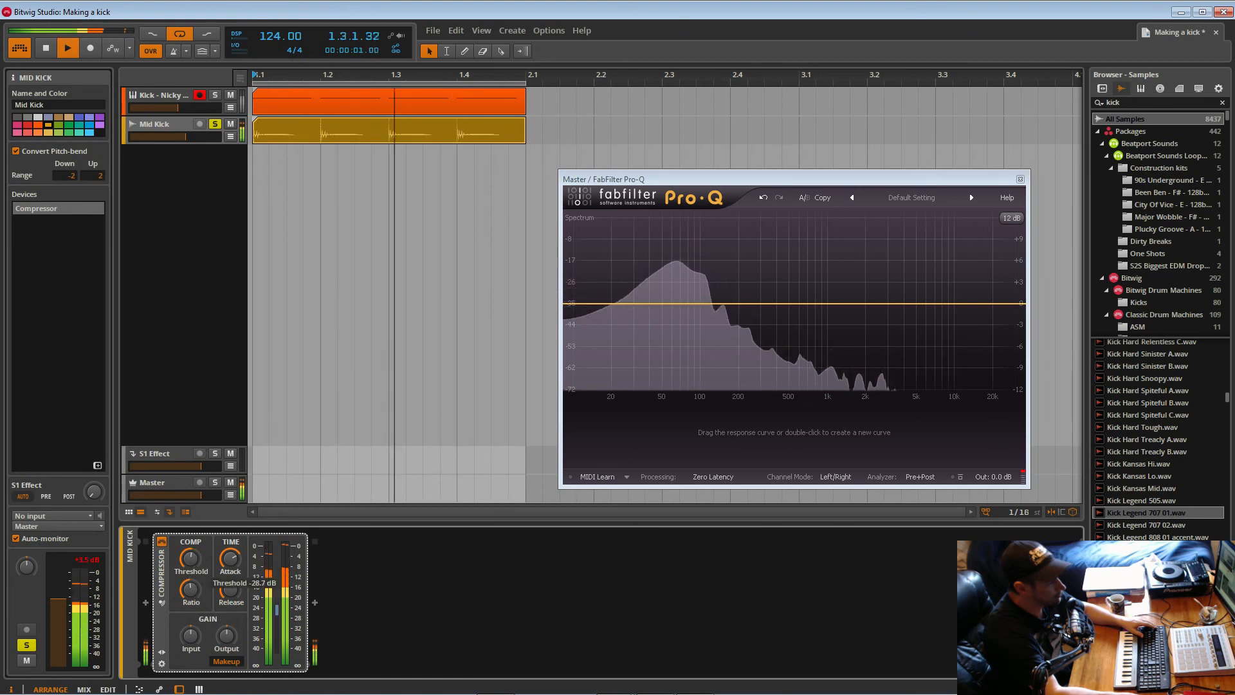
pyautogui.click(162, 543)
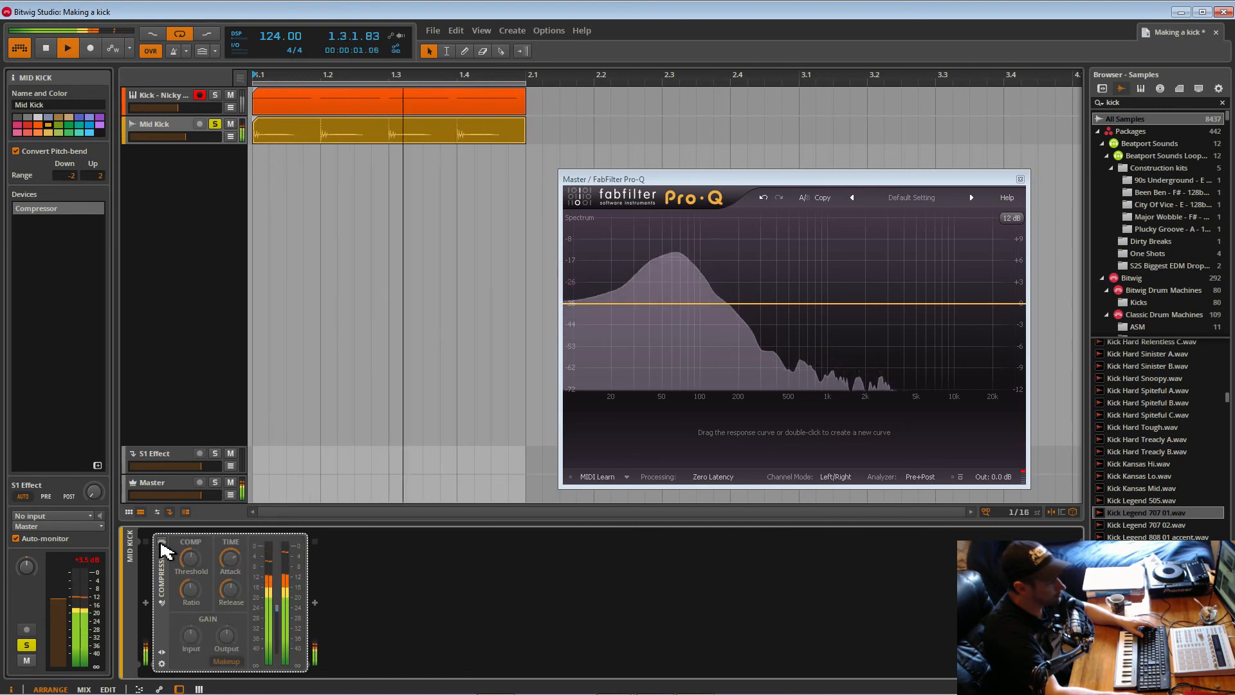
pyautogui.click(162, 542)
pyautogui.press('space')
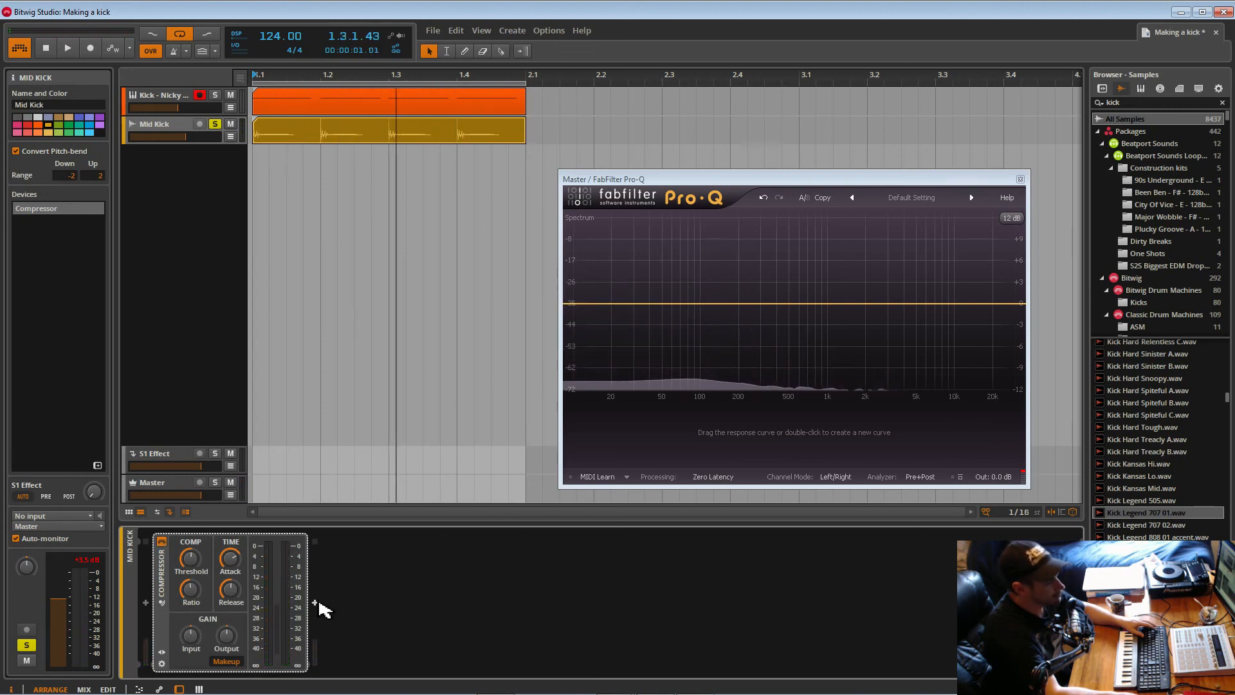
# Add FabFilter Pro-Q x64 after the Mid Kick's Compressor and set its analyzer to Pre+Post while the loop plays.
pyautogui.click(1104, 90)
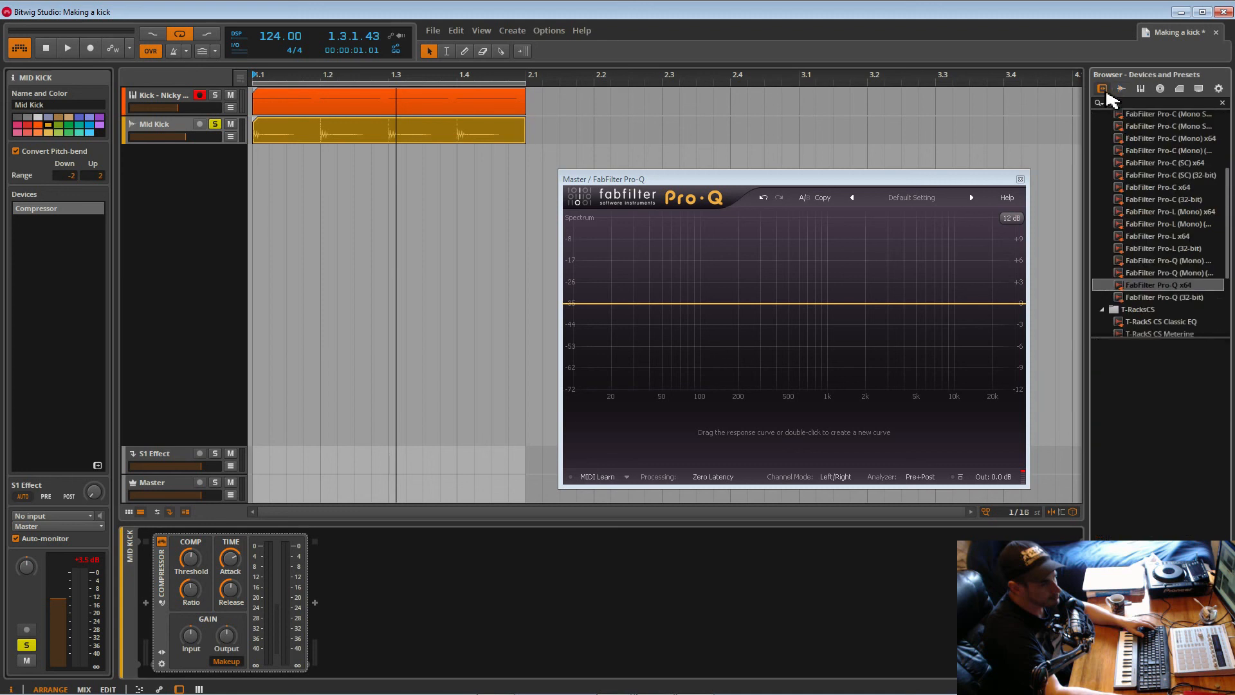
pyautogui.moveTo(474, 645); pyautogui.dragTo(378, 605)
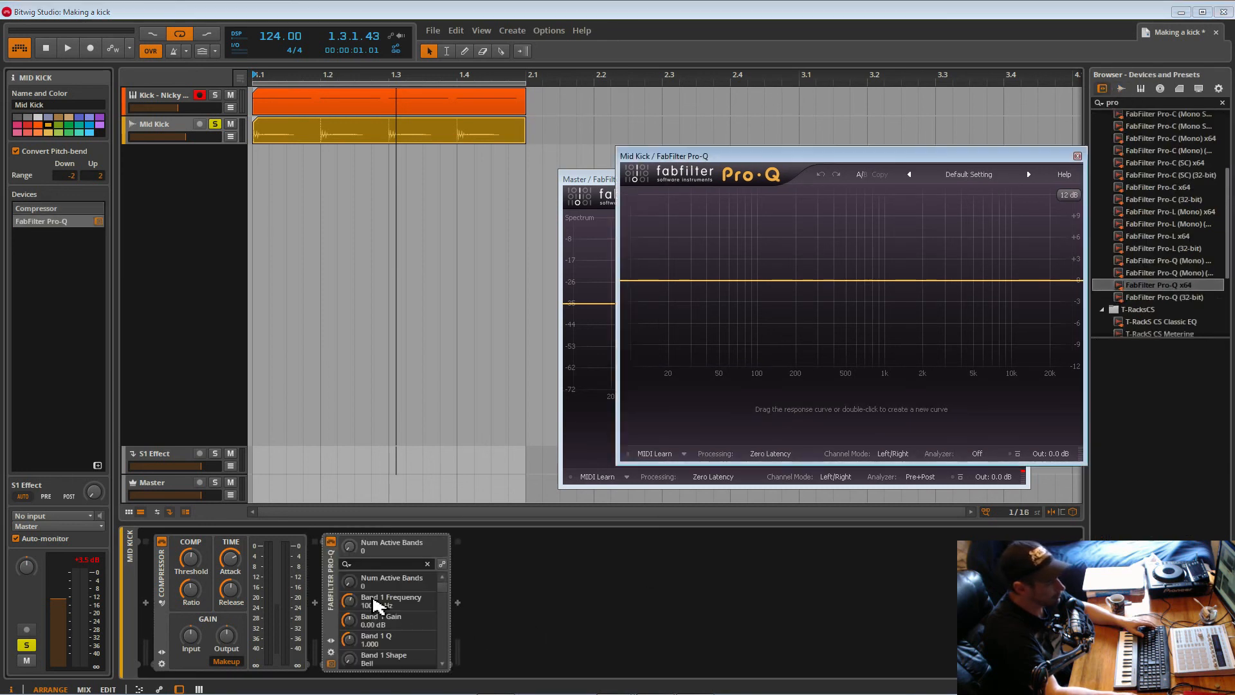
pyautogui.click(189, 125)
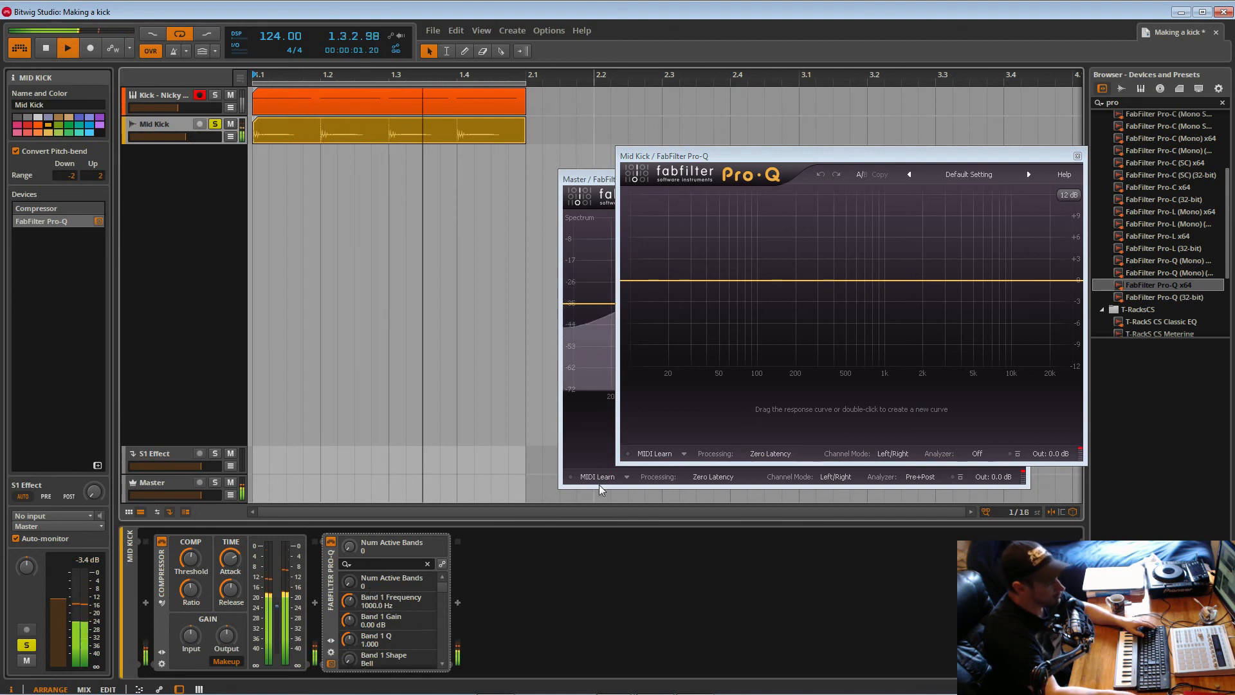
pyautogui.click(977, 455)
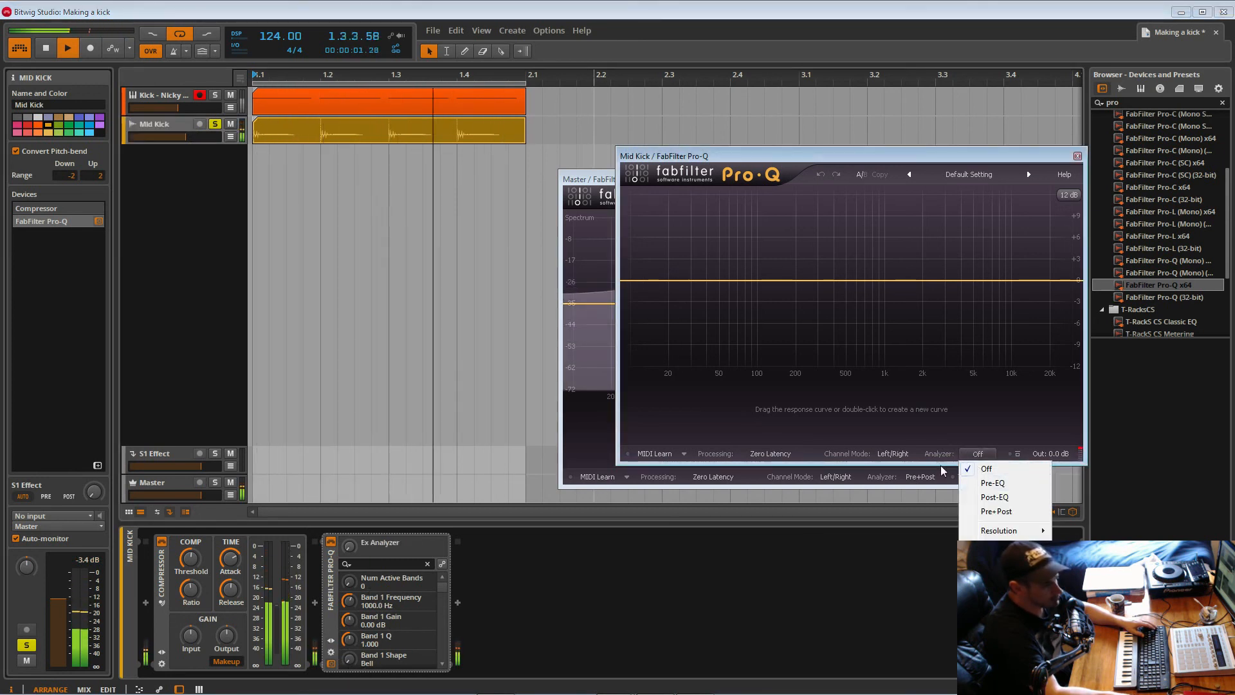
pyautogui.click(988, 512)
# Create a Low Cut at about 77 Hz and a High Cut at about 712 Hz in the Mid Kick's Pro-Q.
pyautogui.moveTo(633, 281); pyautogui.dragTo(694, 280)
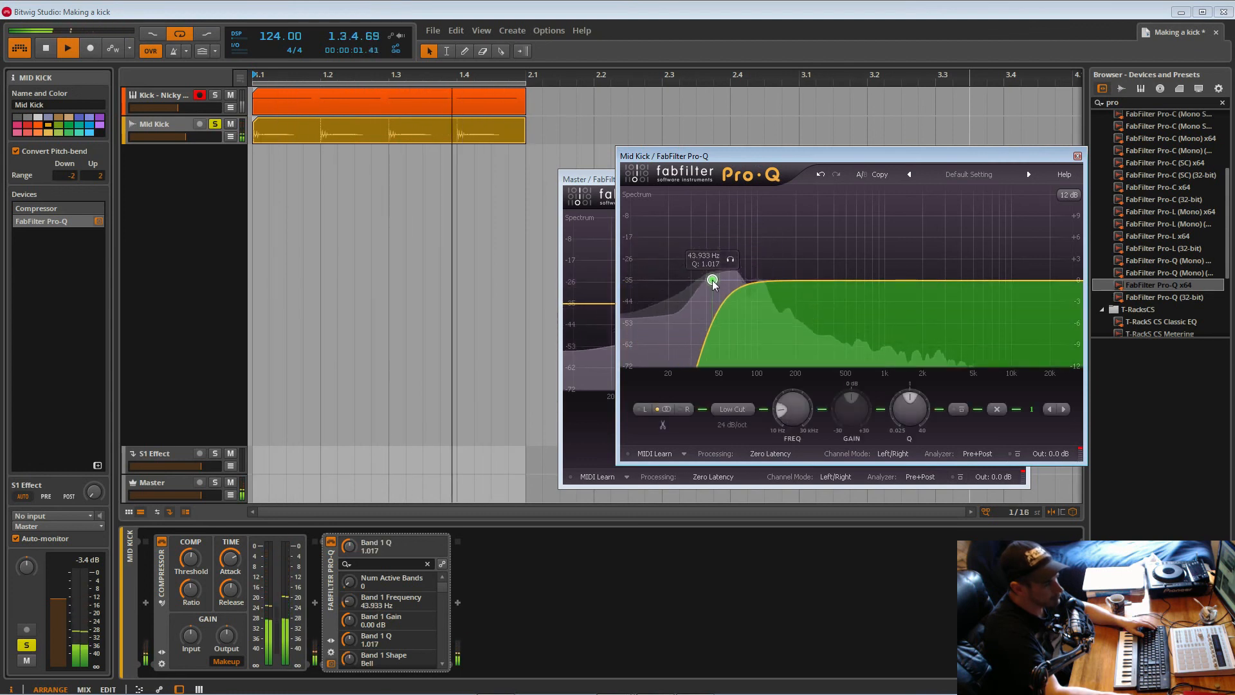
pyautogui.moveTo(732, 281); pyautogui.dragTo(761, 264)
pyautogui.click(757, 259)
pyautogui.moveTo(1047, 281); pyautogui.dragTo(867, 278)
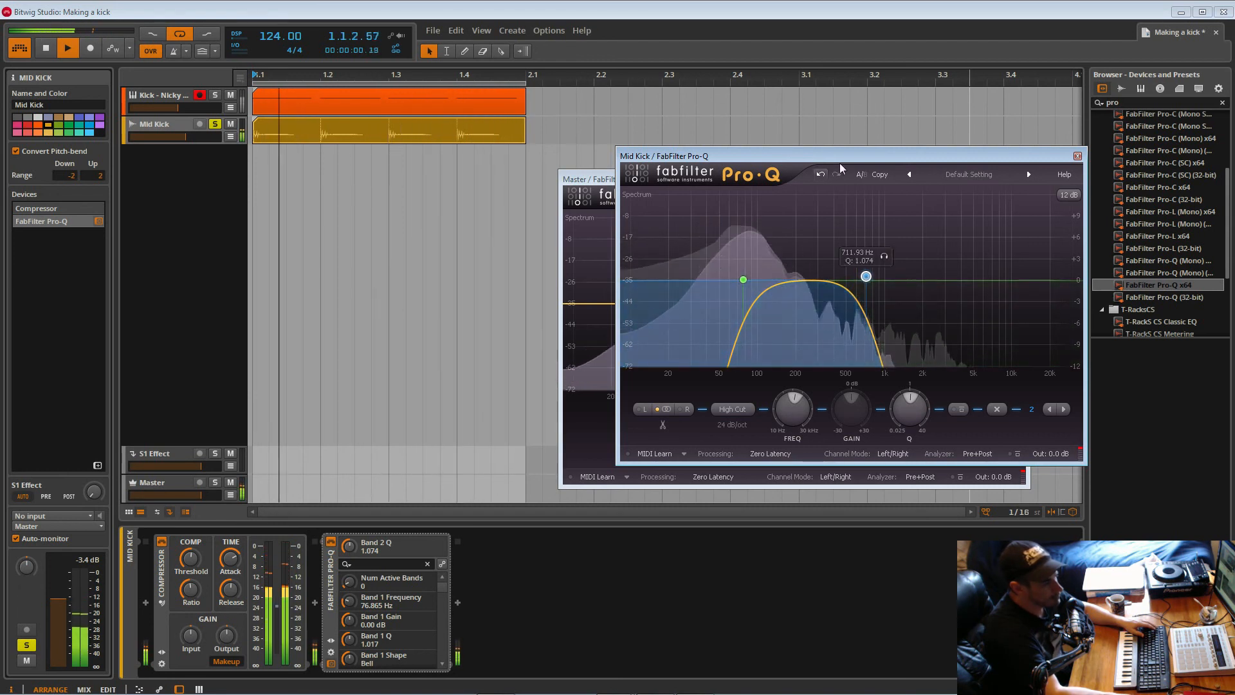
# Set the Low Cut band's slope to 48 dB/oct and move it to about 68 Hz with a Q of 1.1.
pyautogui.click(743, 280)
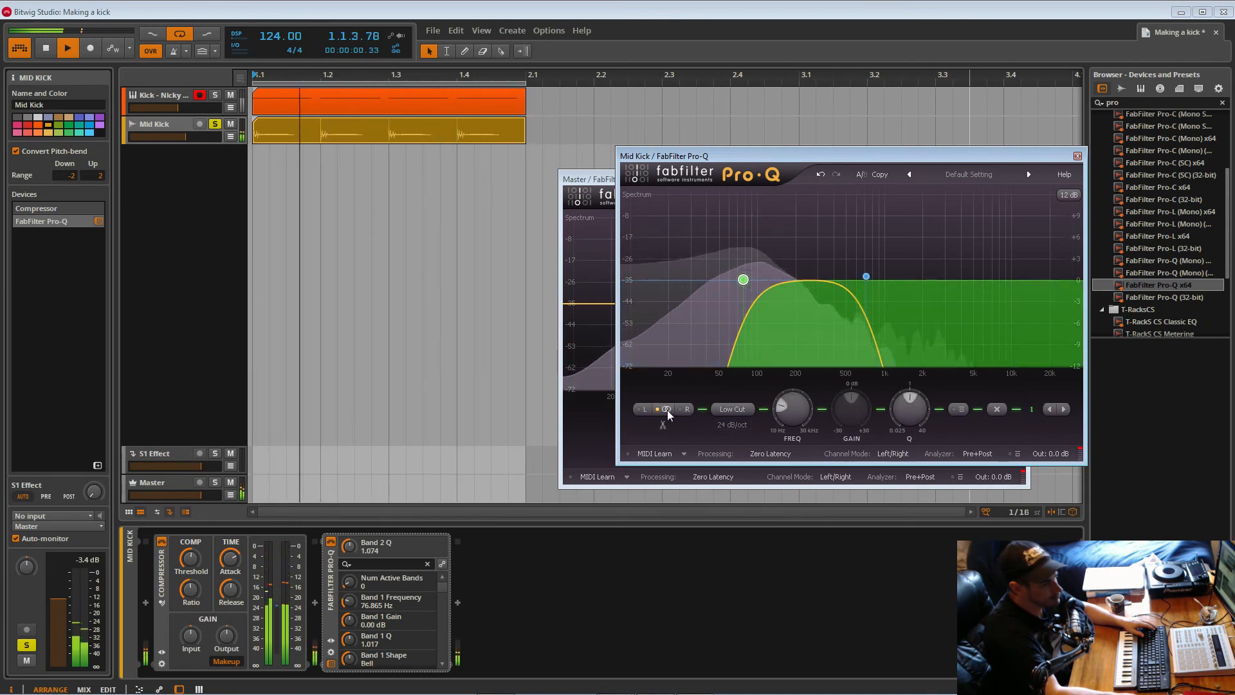
pyautogui.click(734, 424)
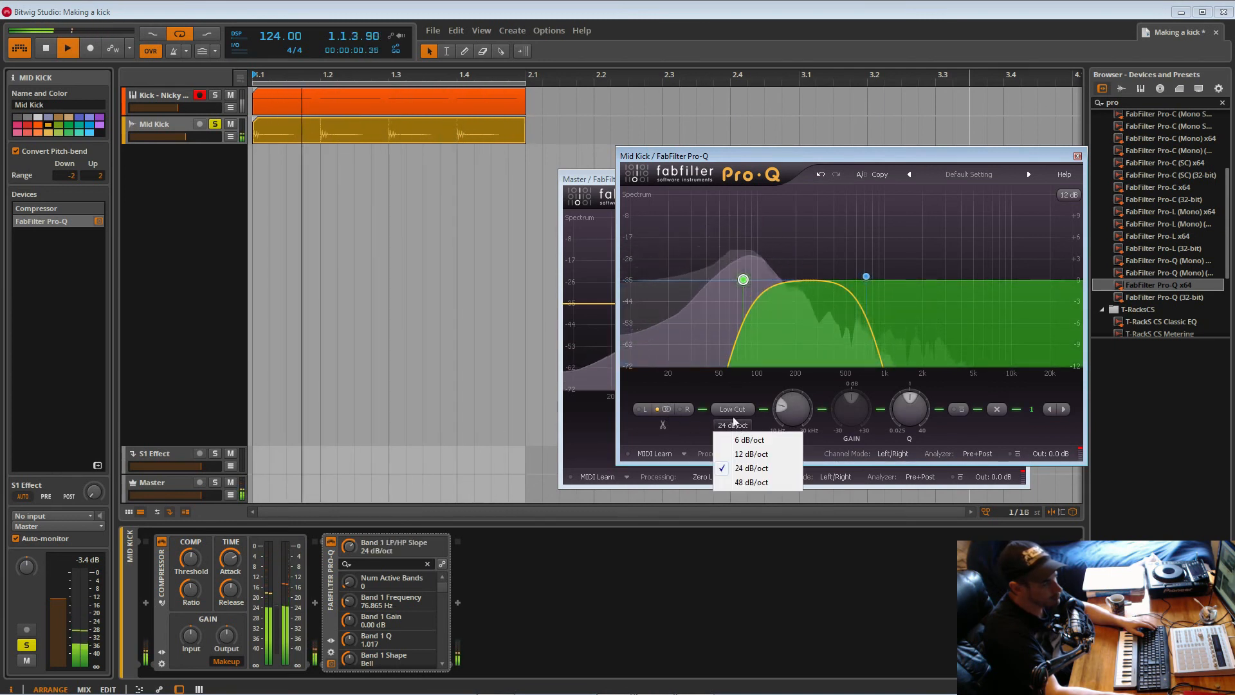
pyautogui.click(744, 283)
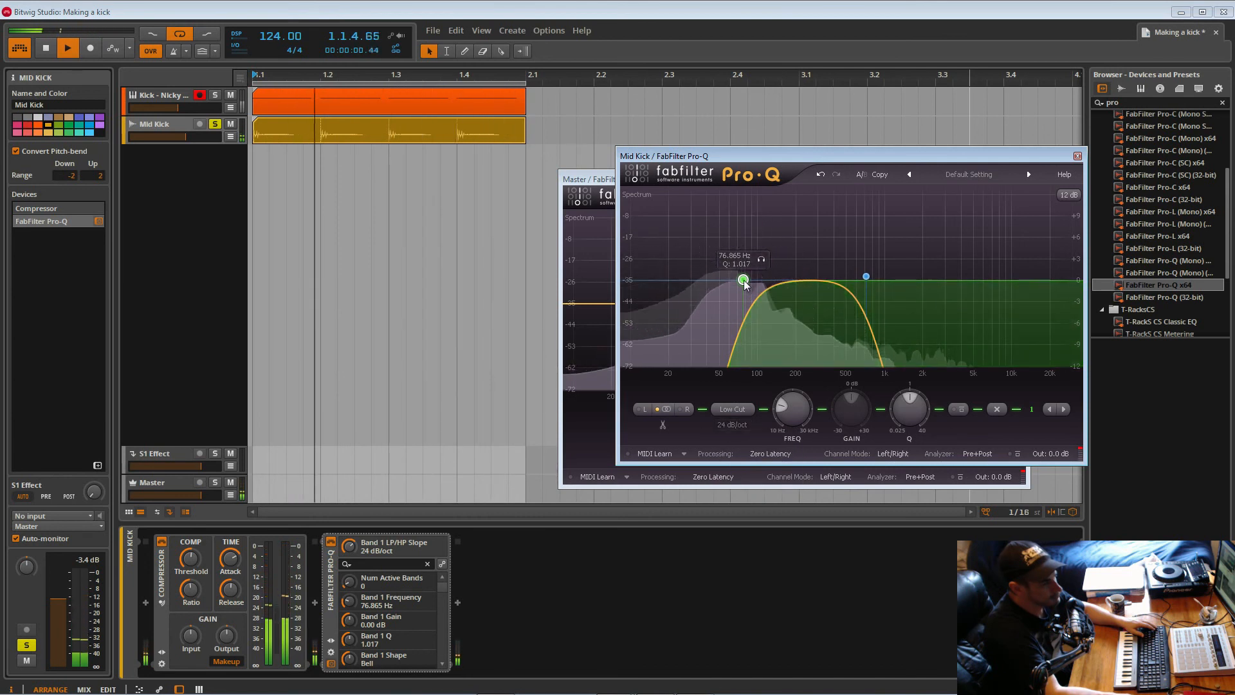
pyautogui.moveTo(896, 410)
pyautogui.mouseDown()
pyautogui.moveTo(896, 386)
pyautogui.moveTo(898, 409)
pyautogui.mouseUp()
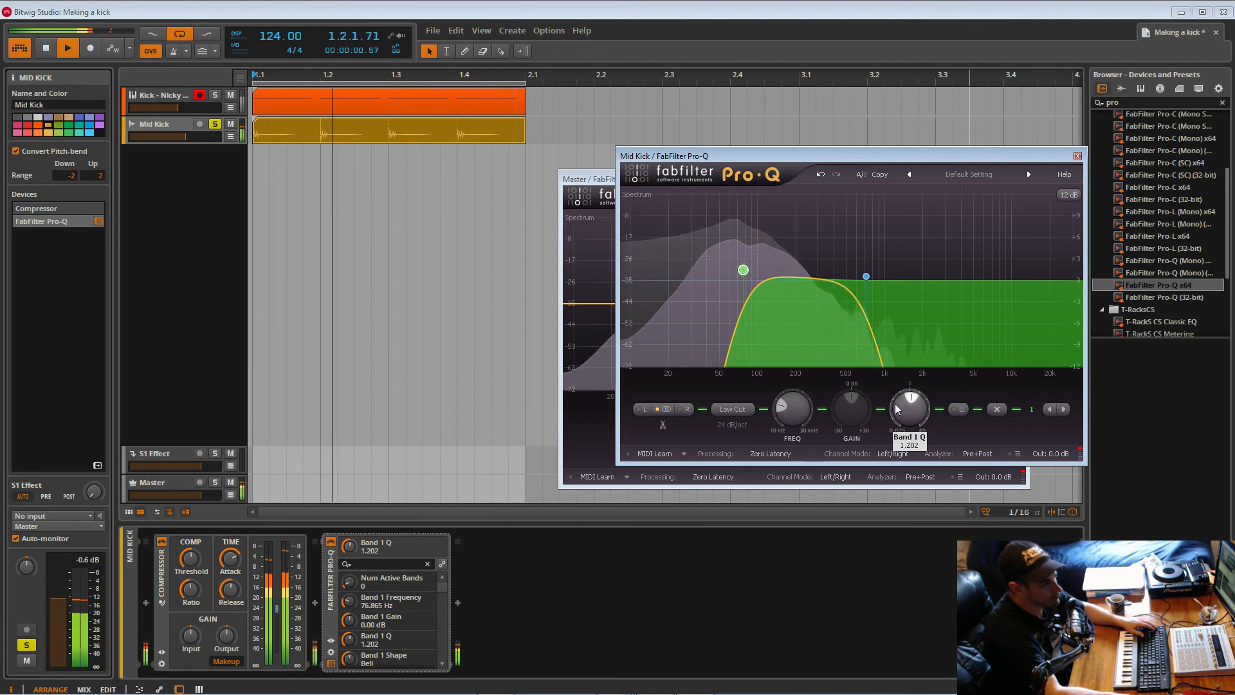
pyautogui.click(734, 409)
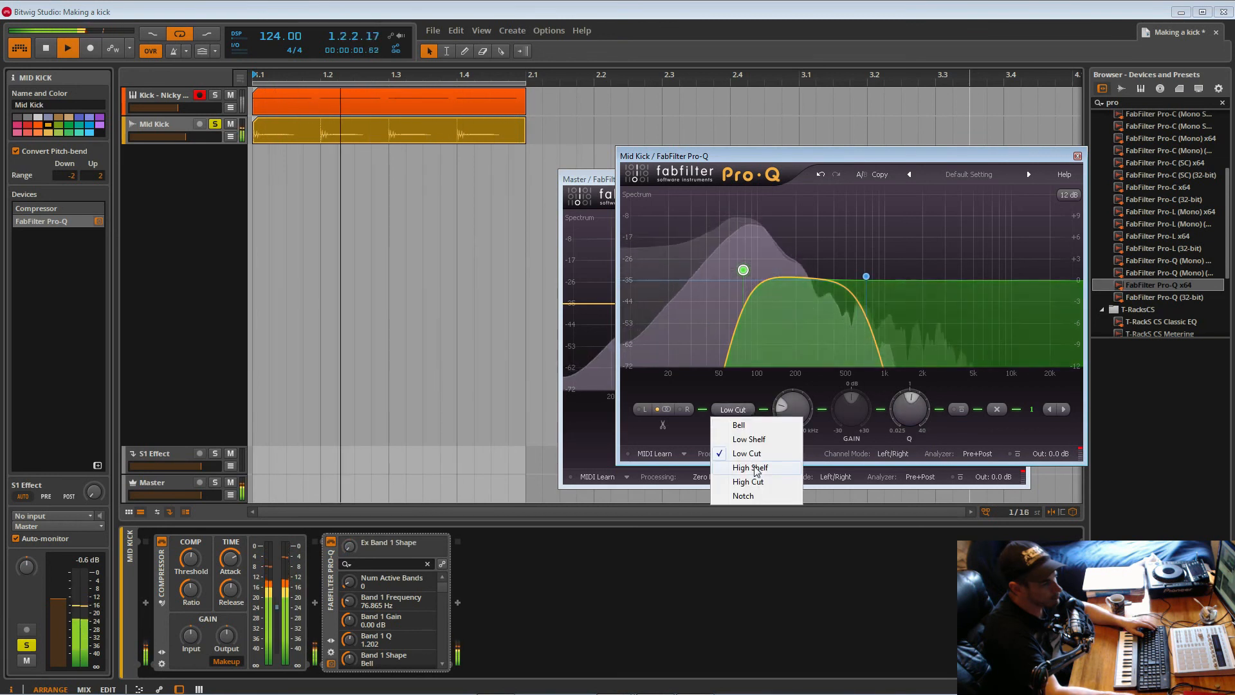
pyautogui.click(719, 392)
pyautogui.click(732, 426)
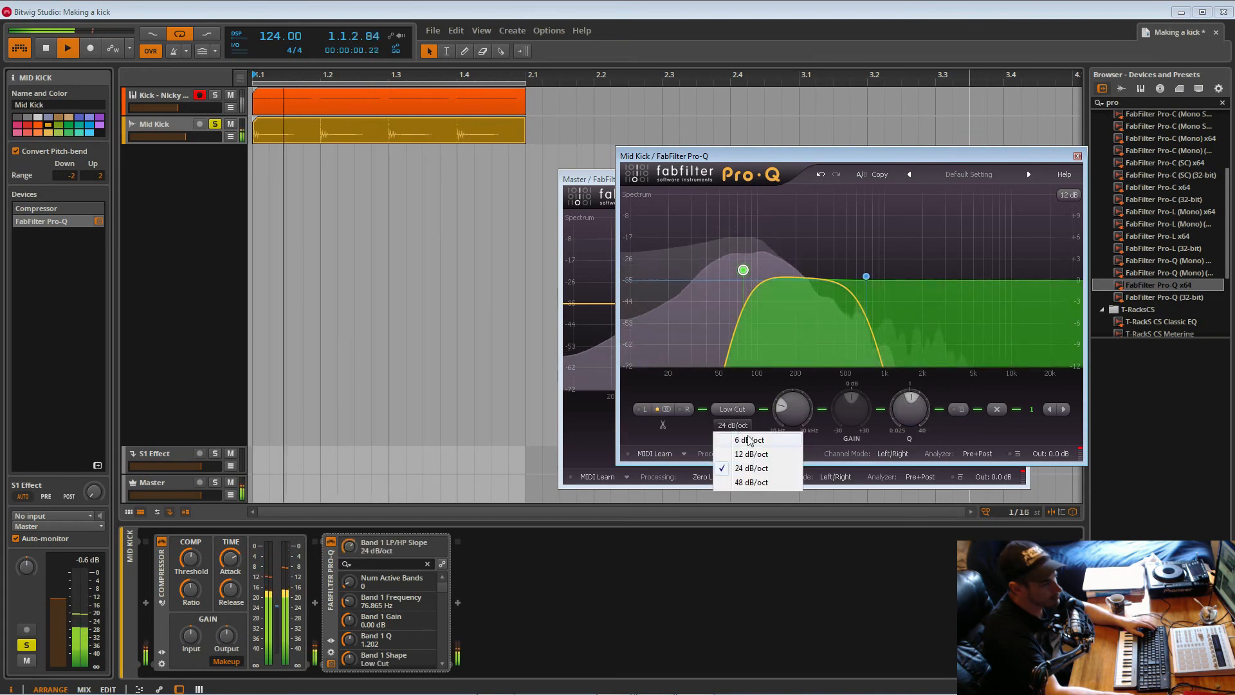
pyautogui.click(755, 481)
pyautogui.moveTo(743, 275); pyautogui.dragTo(738, 278)
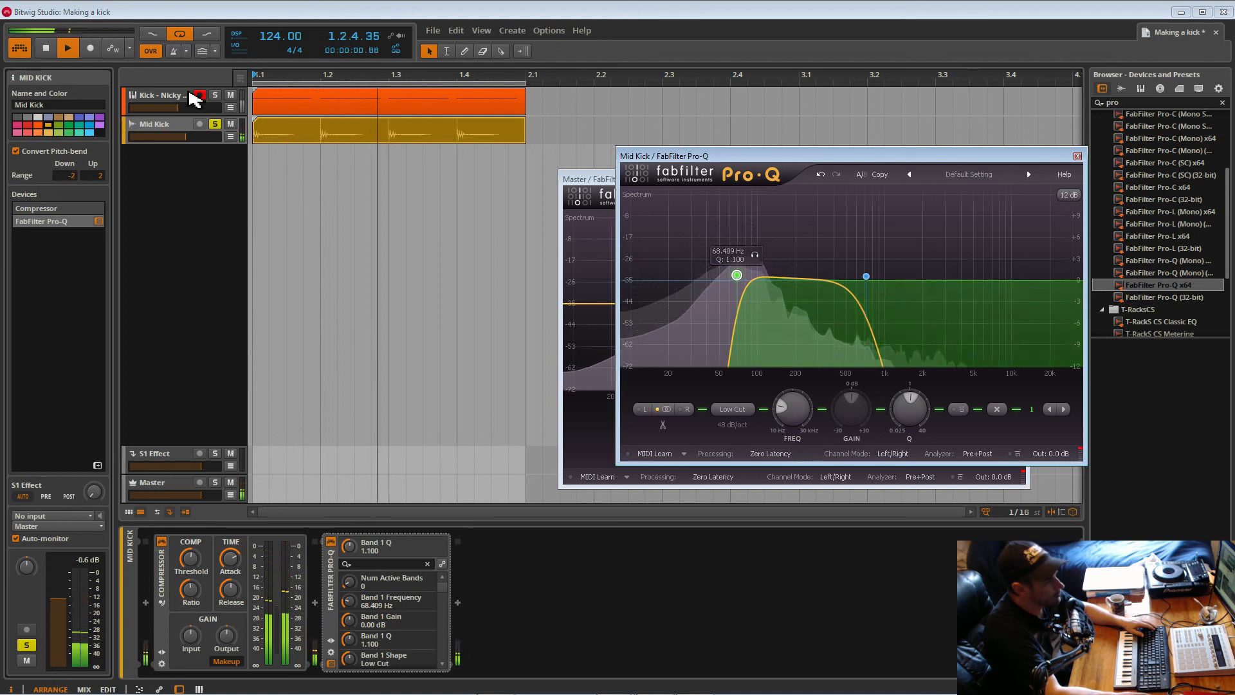
# Balance the Mid Kick's volume against the soloed Kick, toggle the Mid Kick's solo to compare, and unsolo the Kick.
pyautogui.click(215, 95)
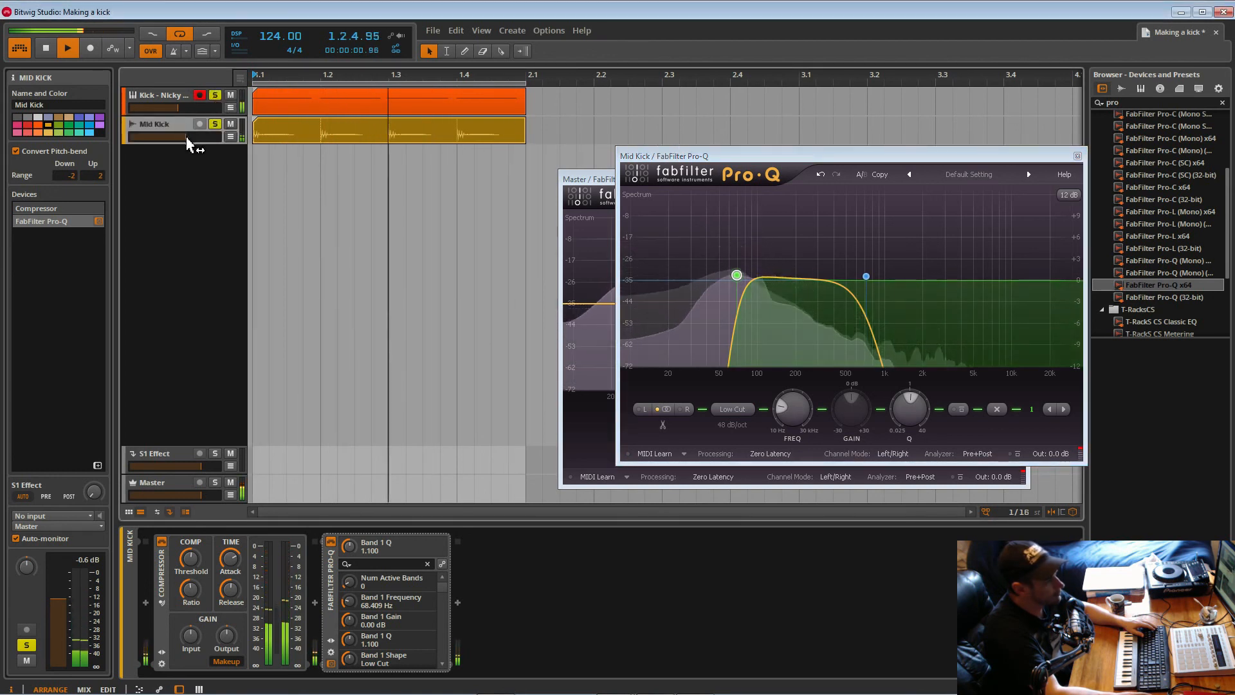
pyautogui.moveTo(186, 137); pyautogui.dragTo(182, 137)
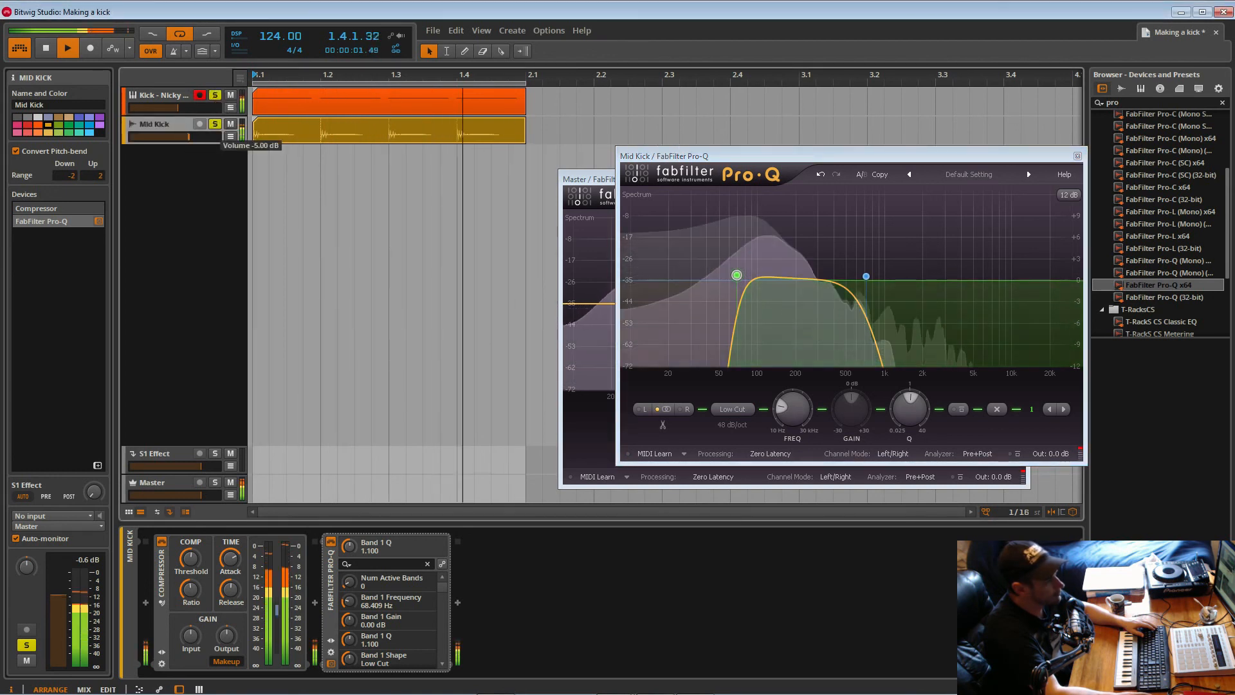
pyautogui.click(215, 124)
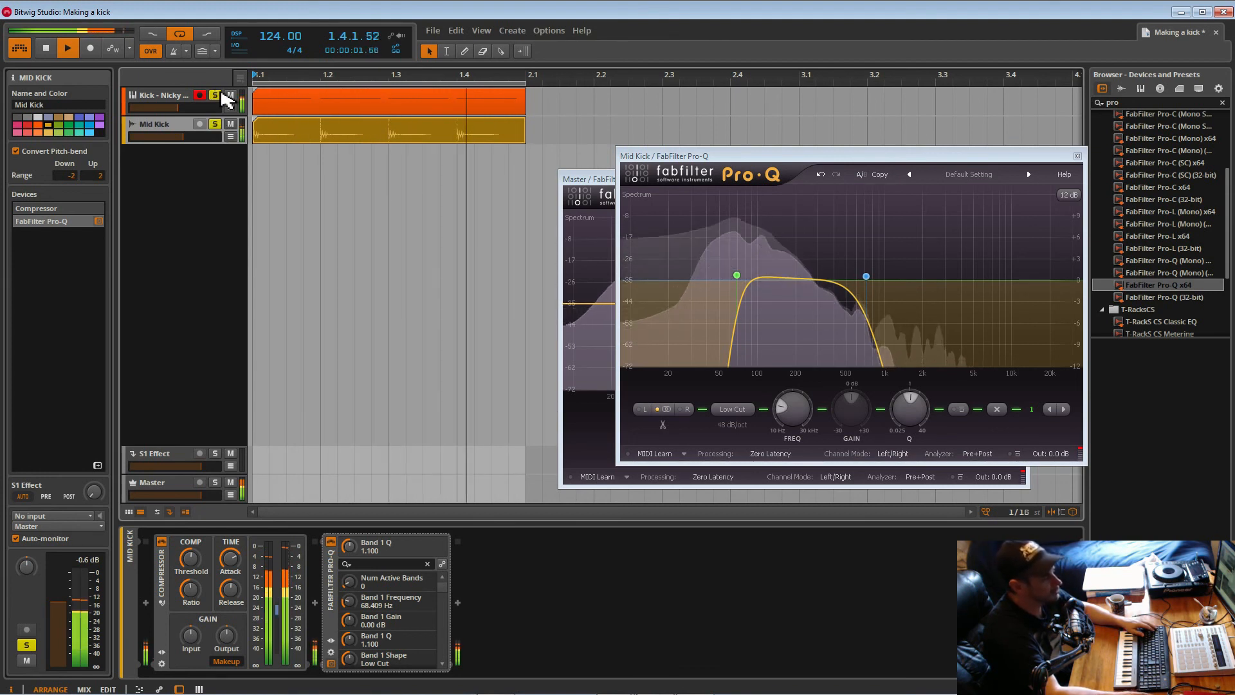
pyautogui.click(216, 126)
pyautogui.click(217, 125)
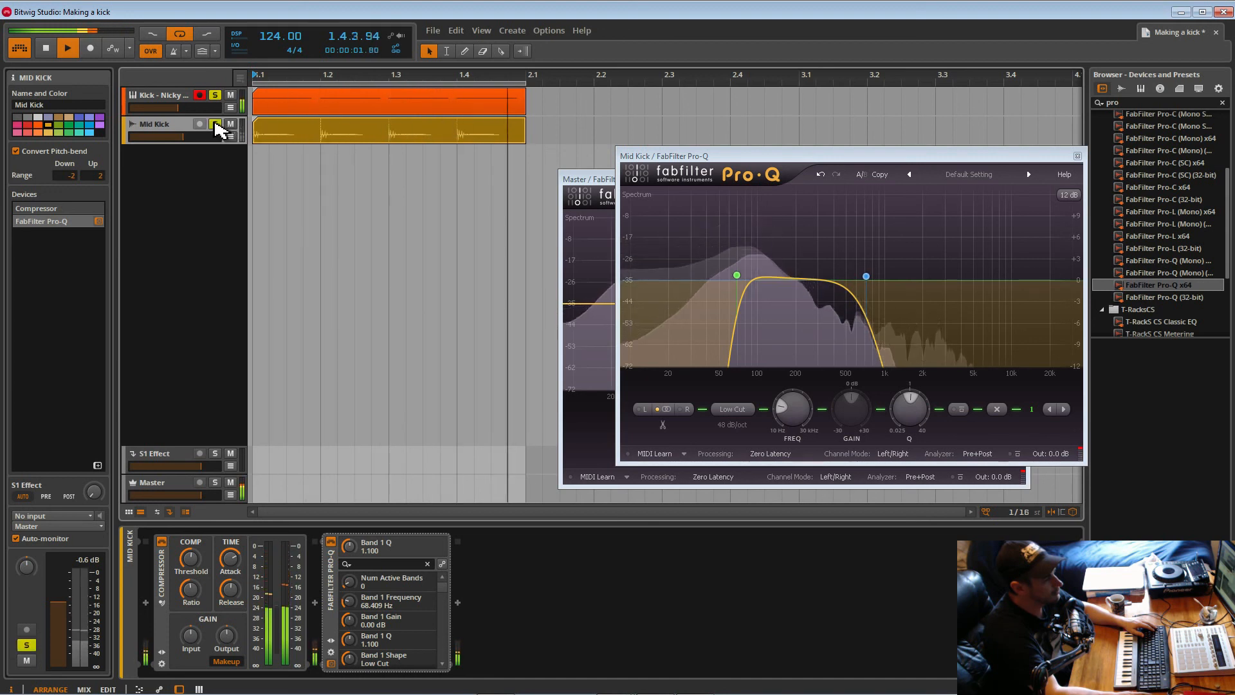
pyautogui.click(215, 95)
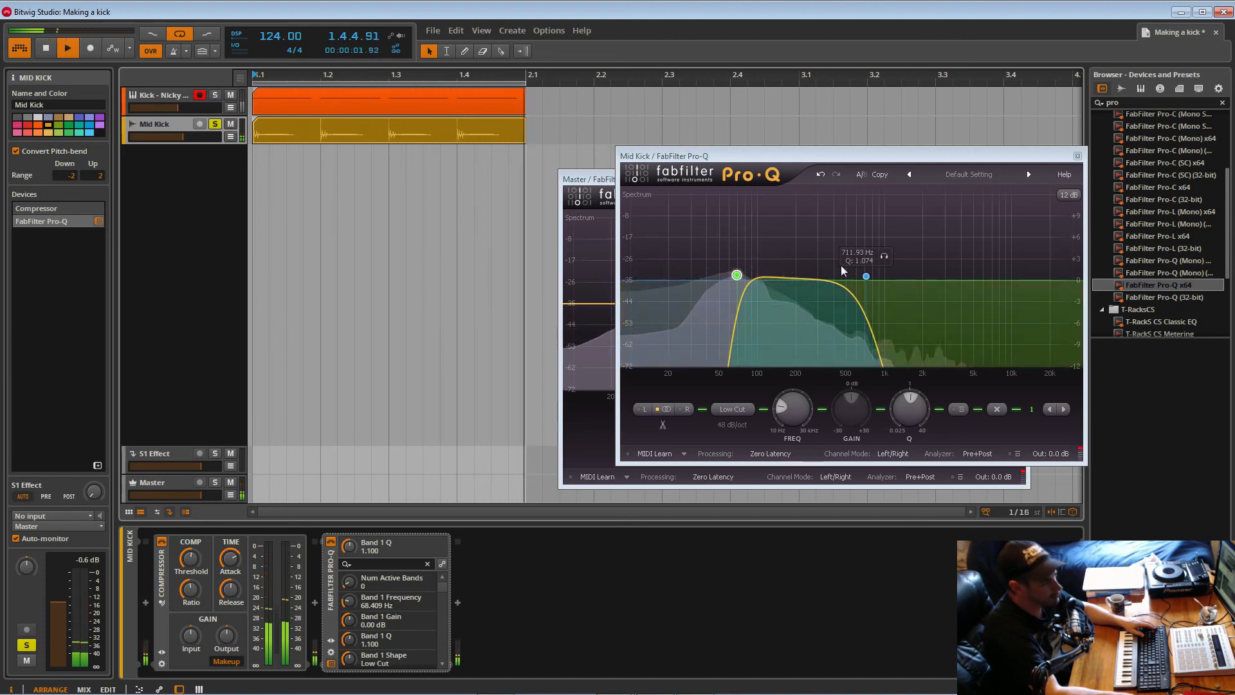
# Add a narrow Bell band to the Mid Kick's Pro-Q, cutting about 4.2 dB at 182 Hz with a Q of about 14.8.
pyautogui.moveTo(808, 164); pyautogui.dragTo(719, 181)
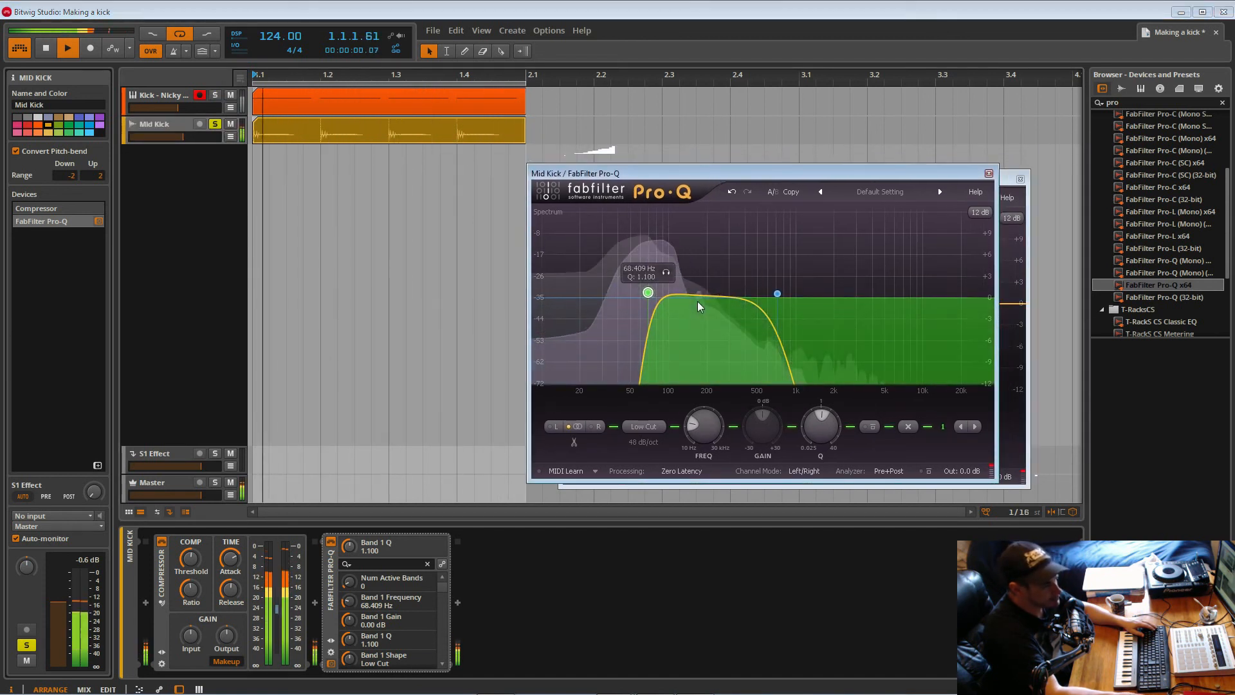
pyautogui.doubleClick(708, 298)
pyautogui.moveTo(708, 298); pyautogui.dragTo(711, 247)
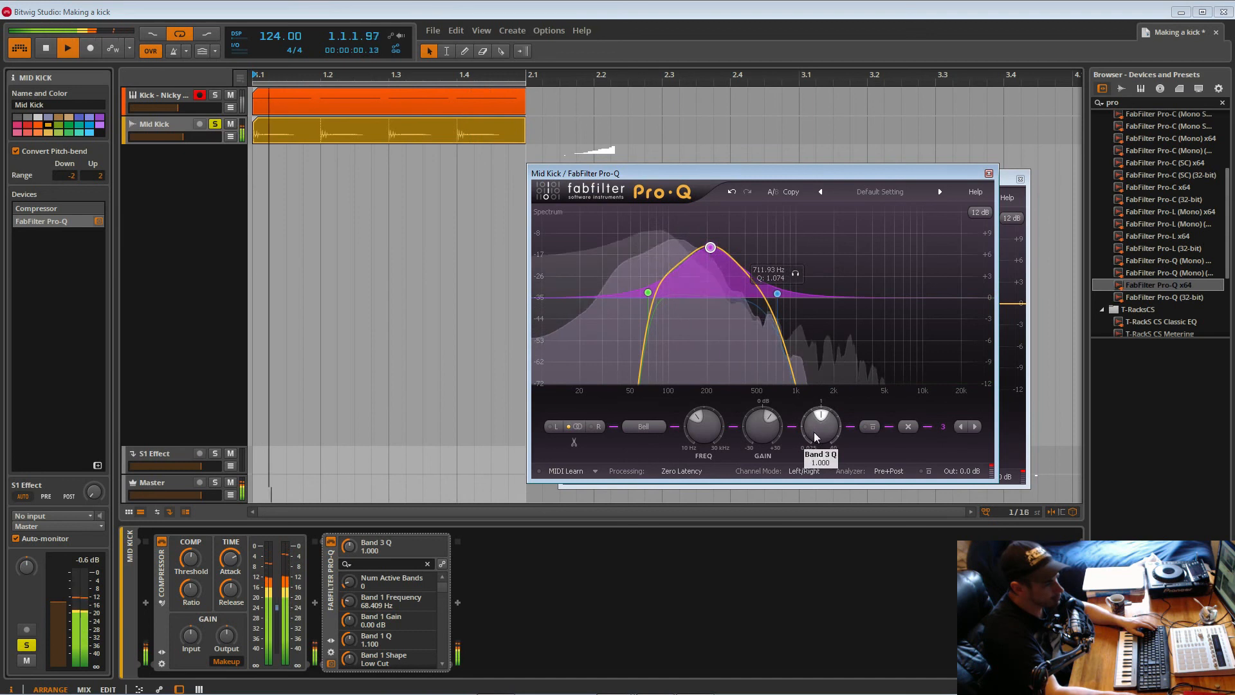
pyautogui.moveTo(813, 431); pyautogui.dragTo(813, 390)
pyautogui.moveTo(710, 247); pyautogui.dragTo(716, 207)
pyautogui.moveTo(752, 429); pyautogui.dragTo(812, 486)
pyautogui.moveTo(822, 429); pyautogui.dragTo(825, 436)
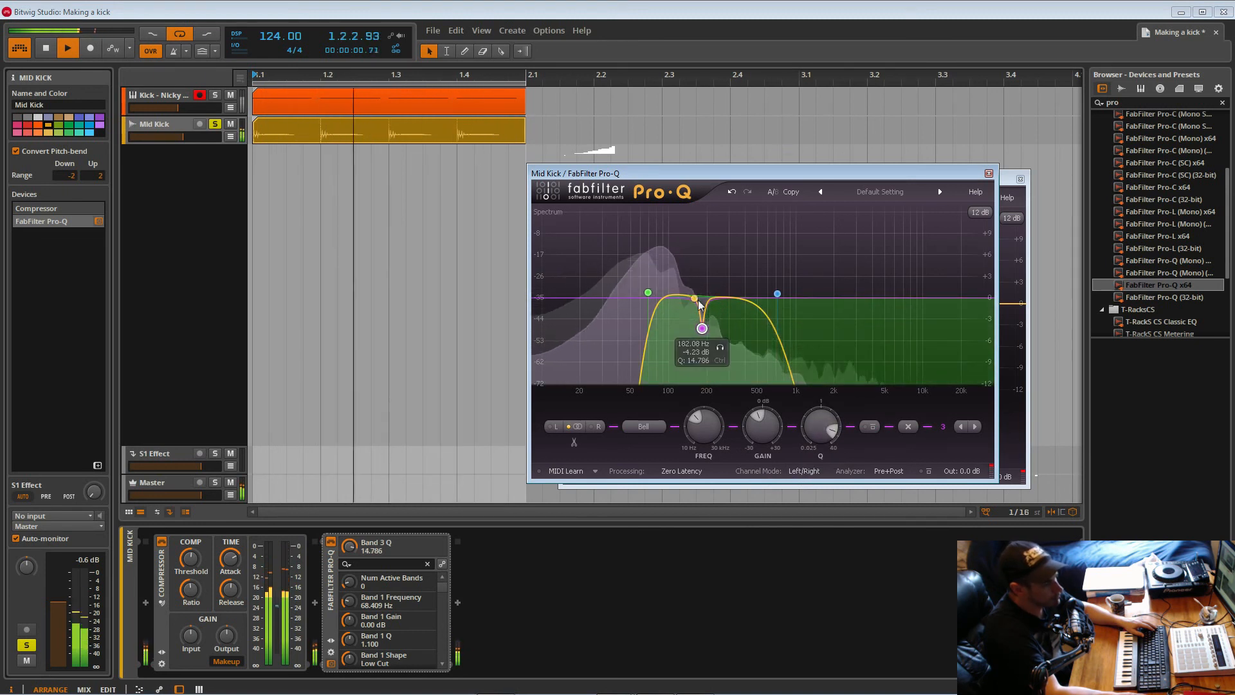
# Close the Mid Kick's Pro-Q window and move the plug-in ahead of the Compressor in the device chain.
pyautogui.click(988, 174)
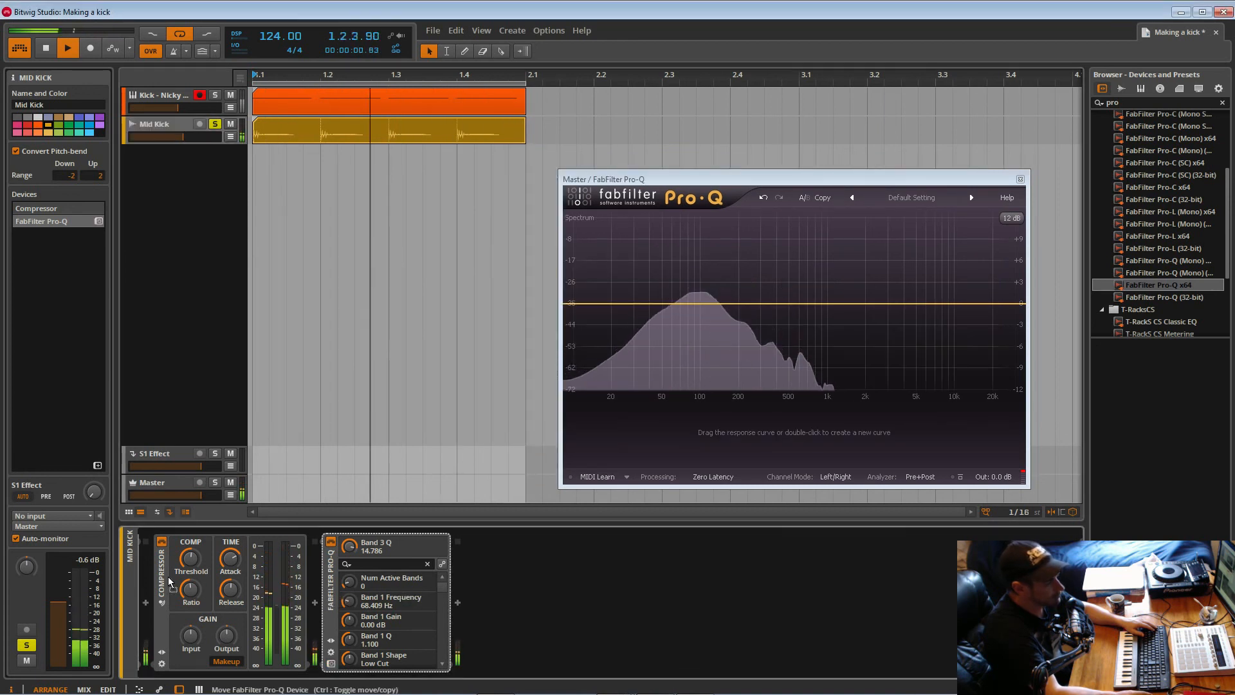
pyautogui.moveTo(334, 598); pyautogui.dragTo(174, 585)
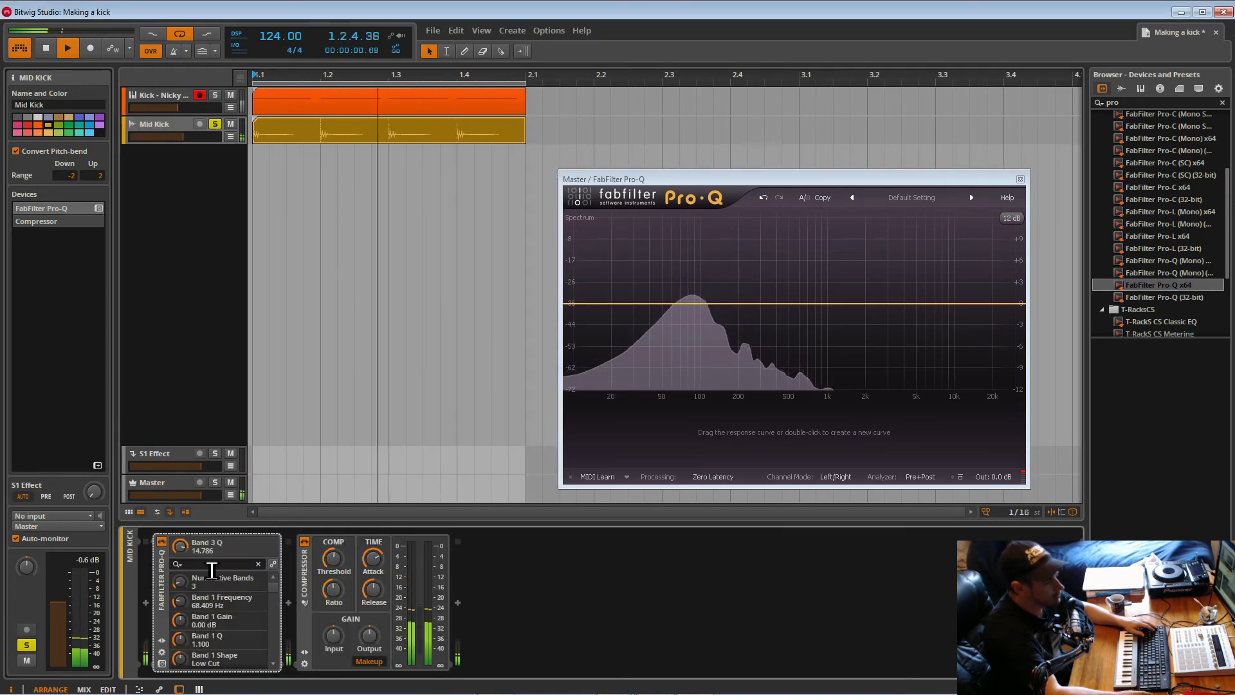
# Insert a Distortion device between the Mid Kick's Pro-Q and Compressor, and compare the sound with it bypassed and active.
pyautogui.click(288, 603)
pyautogui.click(412, 561)
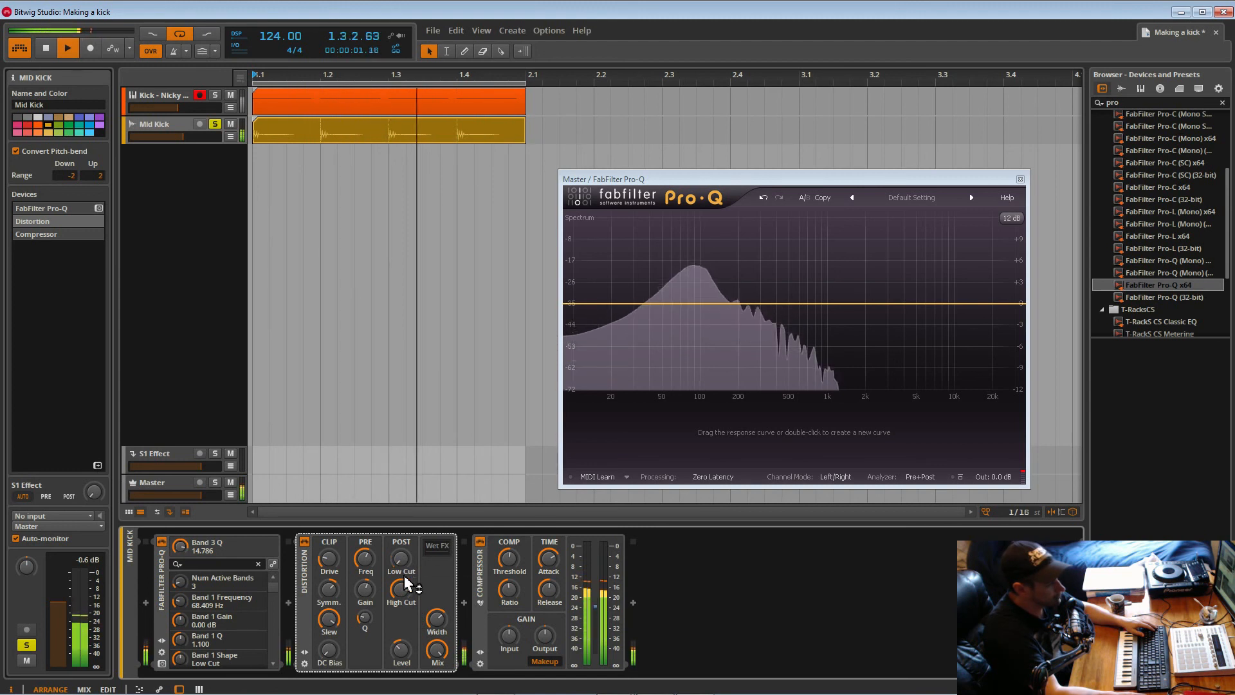
pyautogui.click(305, 542)
pyautogui.click(307, 545)
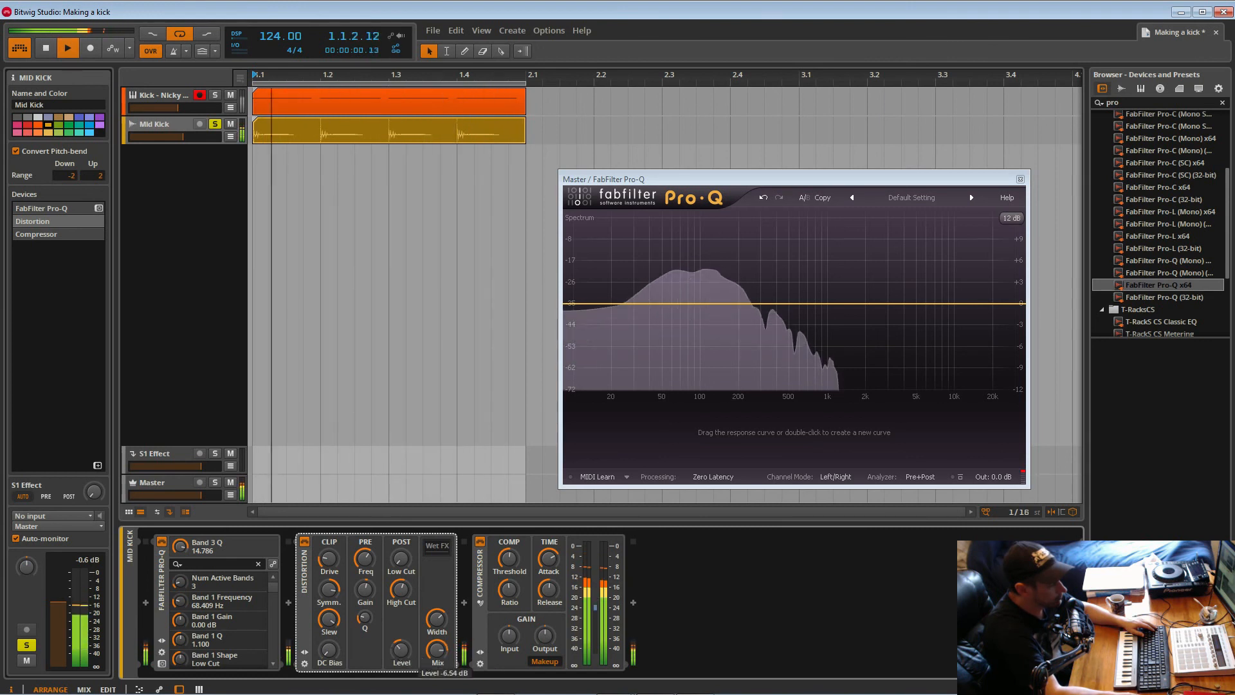
# Move the Mid Kick's Distortion ahead of the Pro-Q, comparing it bypassed and active in both chain positions.
pyautogui.click(305, 542)
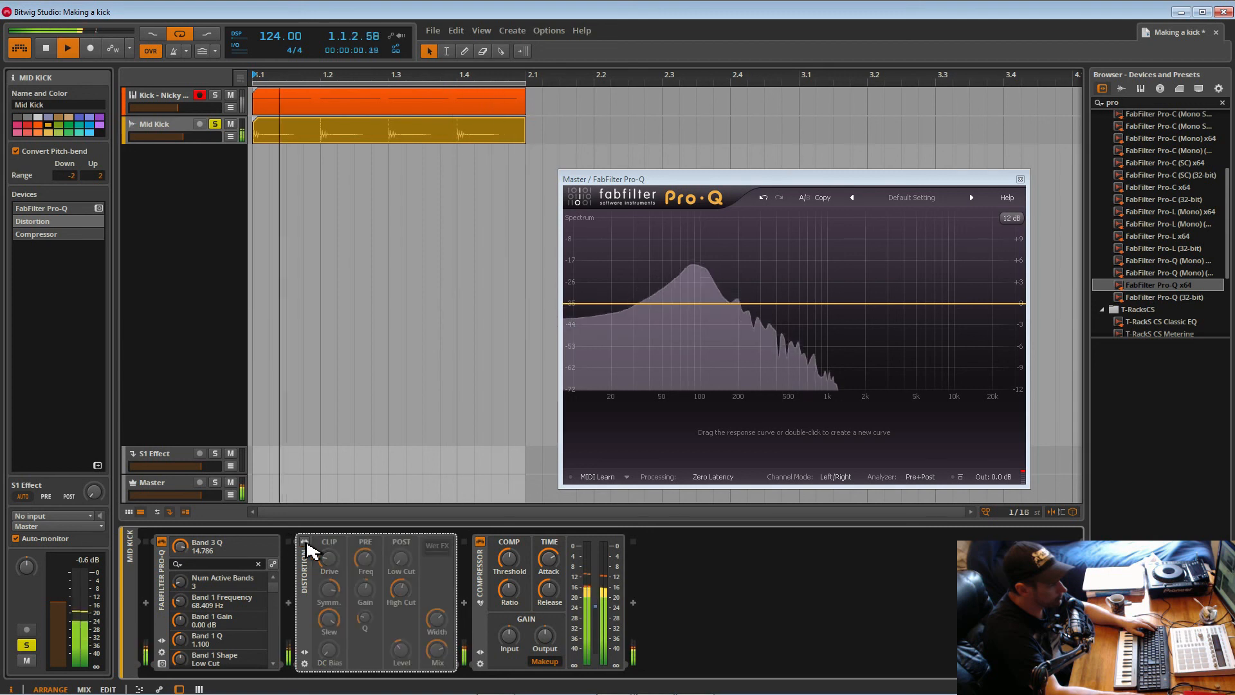
pyautogui.click(306, 543)
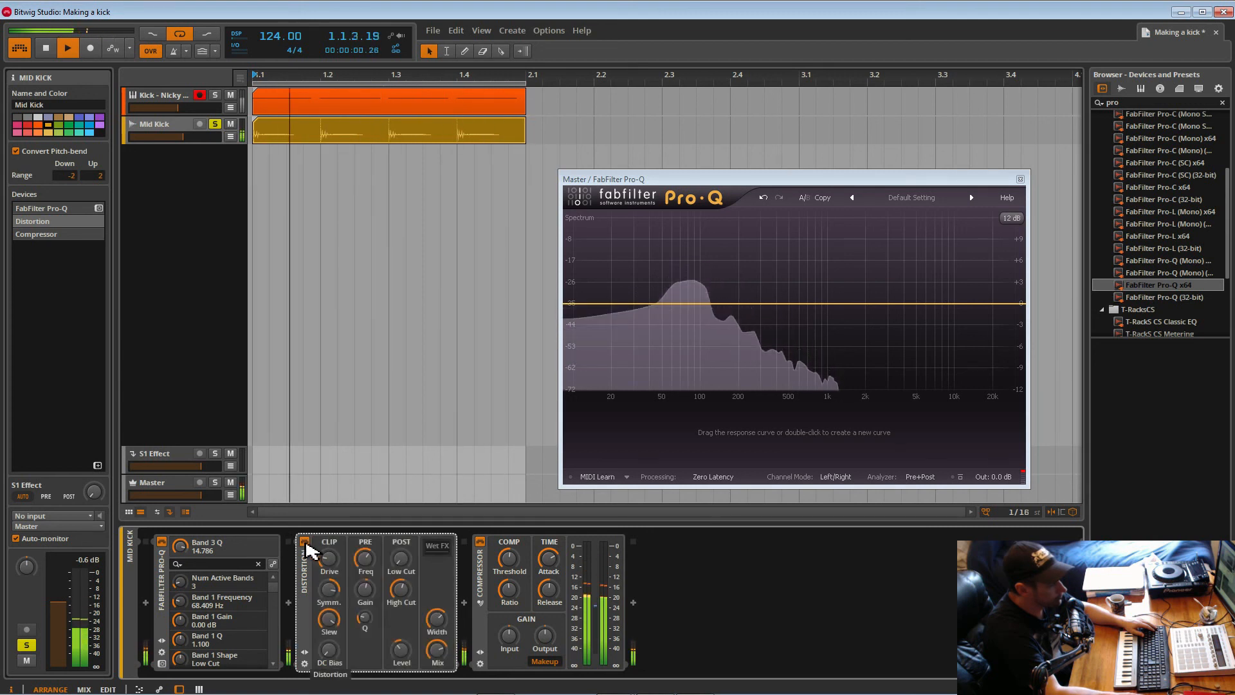
pyautogui.click(306, 542)
pyautogui.click(305, 542)
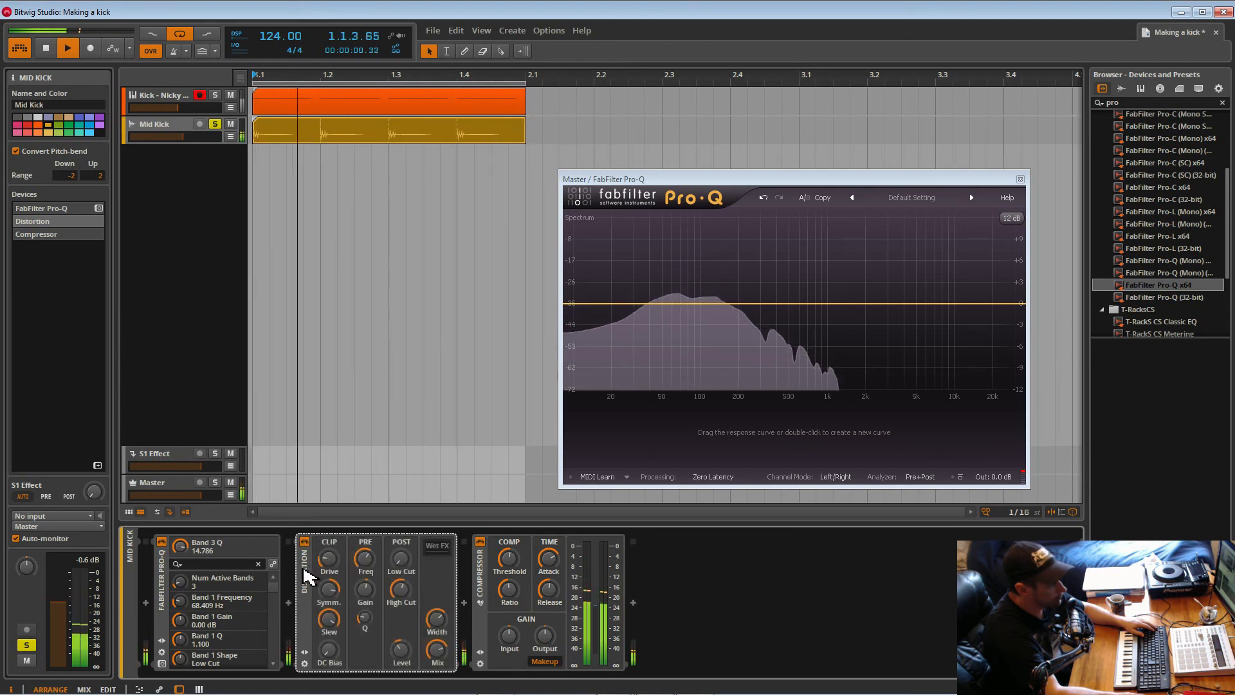
pyautogui.moveTo(307, 575); pyautogui.dragTo(154, 579)
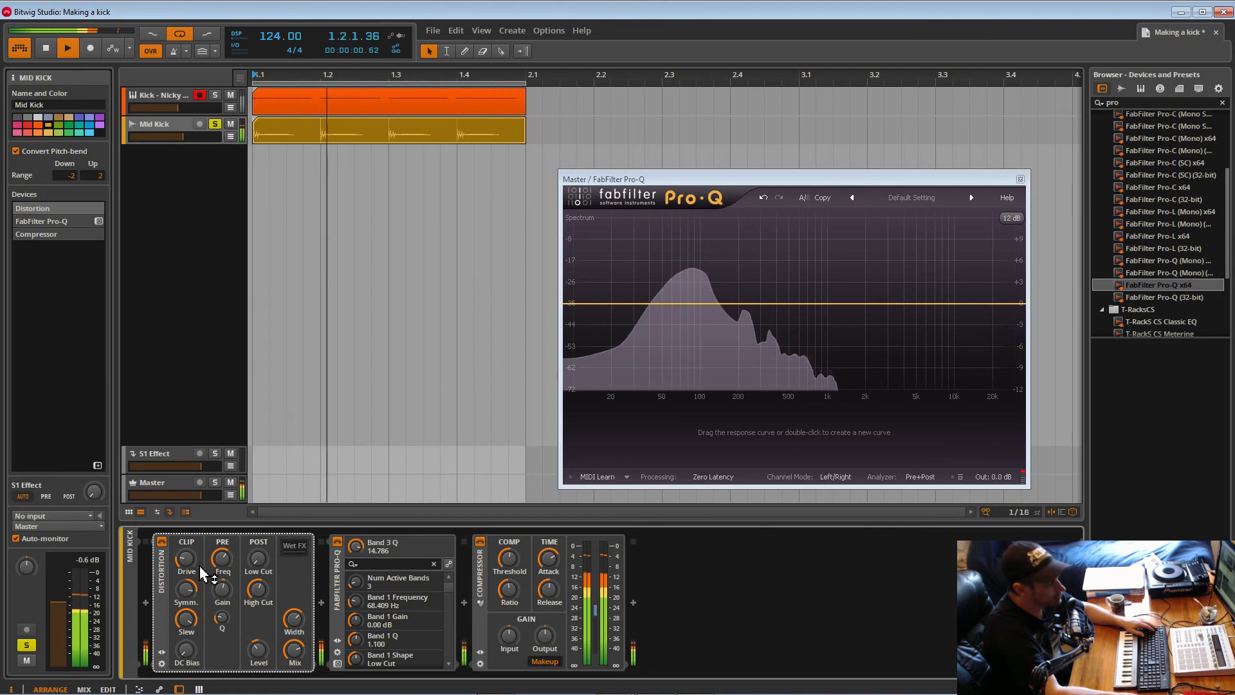
pyautogui.click(163, 542)
pyautogui.click(162, 542)
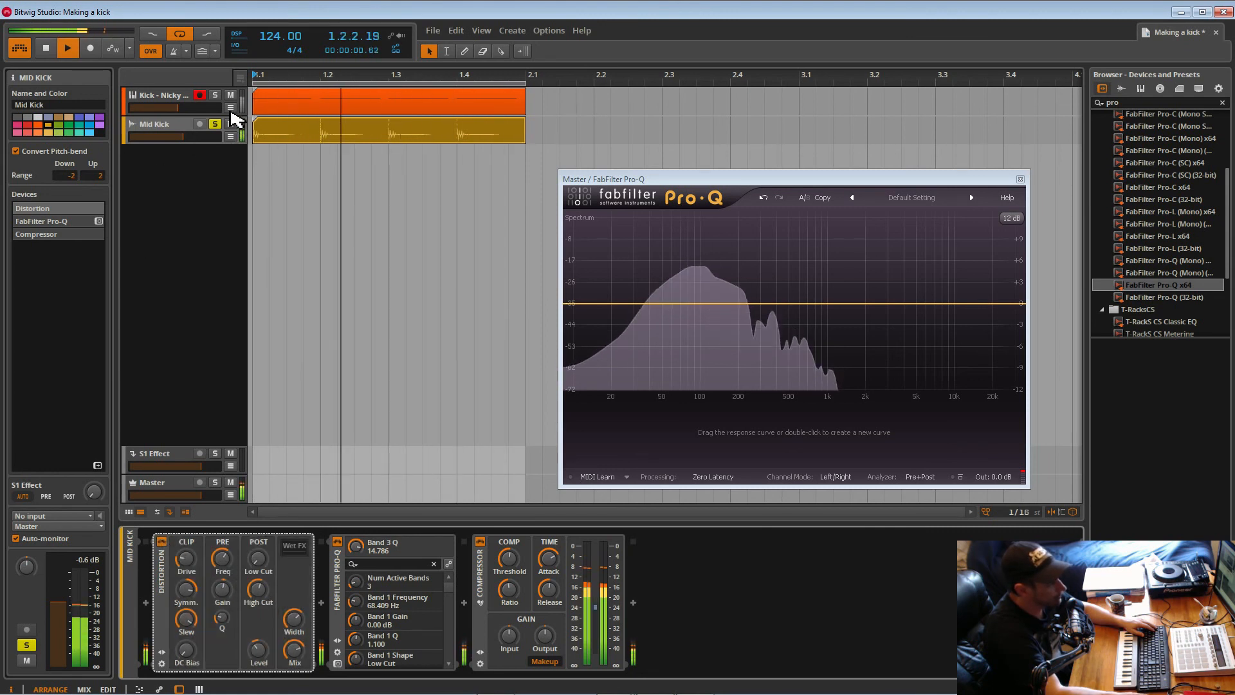
# Solo the Kick alongside the Mid Kick and toggle the Mid Kick's solo to compare the layers.
pyautogui.click(216, 95)
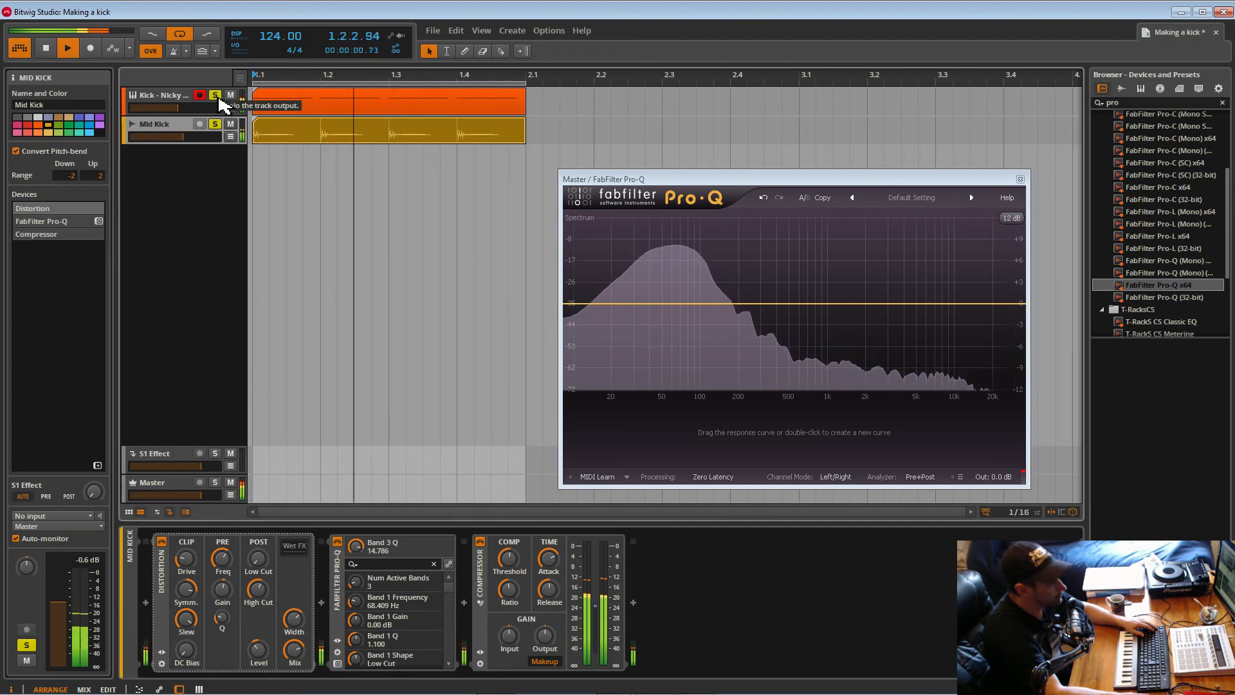
pyautogui.click(216, 124)
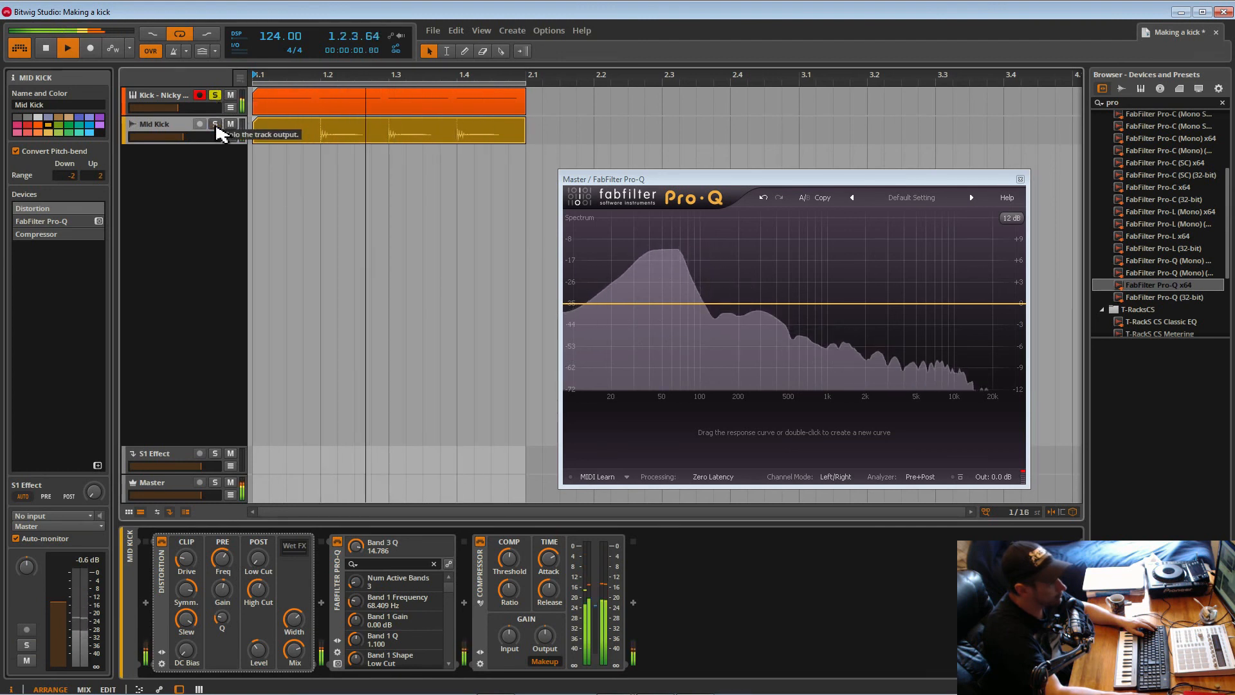
pyautogui.click(216, 124)
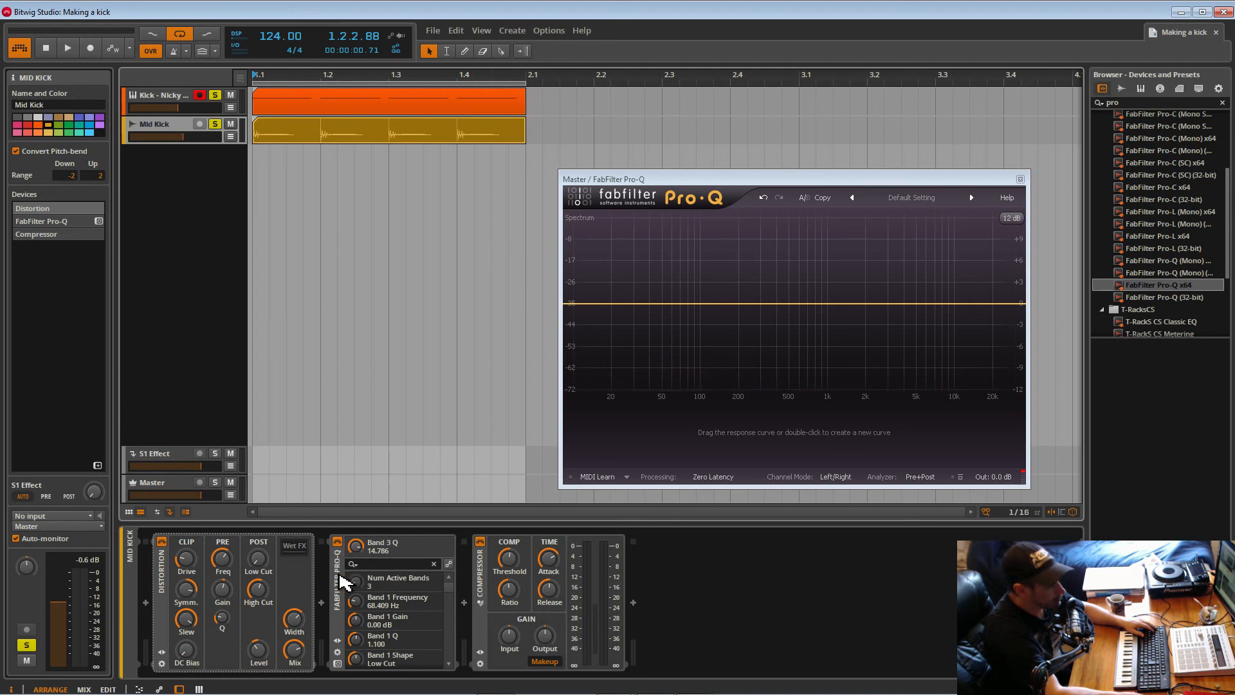
# Set the Distortion's Drive to +12.1 dB with only the Mid Kick soloed, and solo the Kick again to compare the layers.
pyautogui.click(343, 583)
pyautogui.click(162, 577)
pyautogui.press('space')
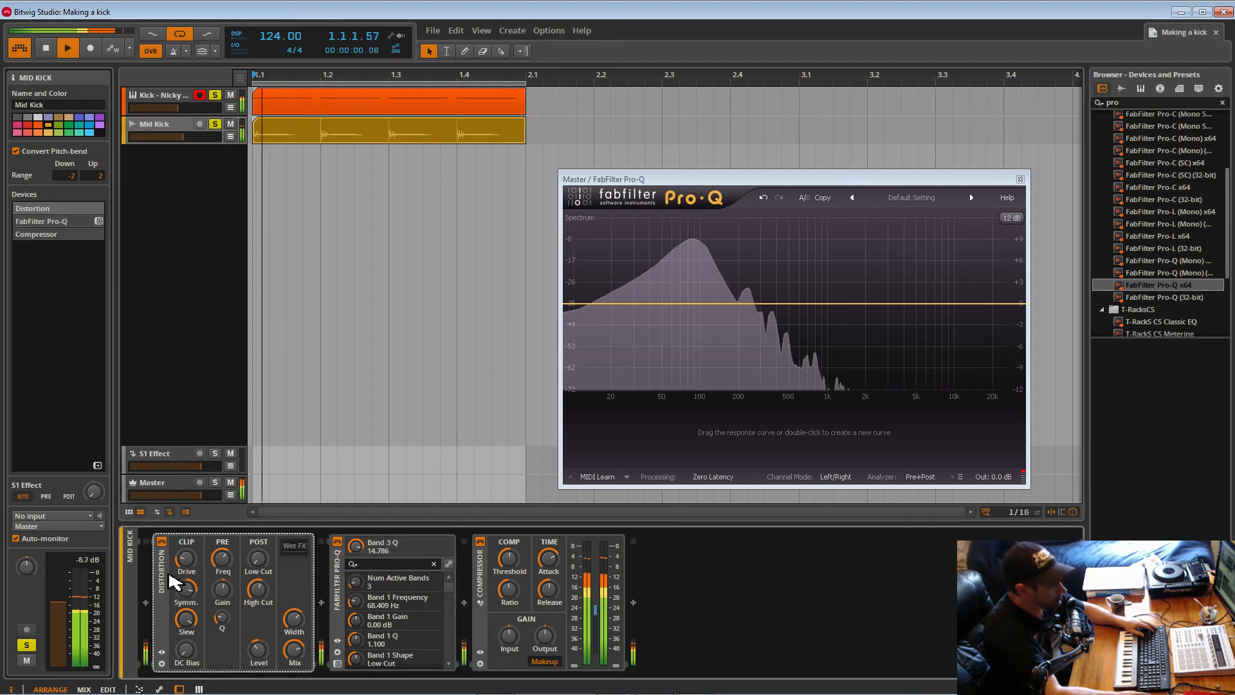
pyautogui.click(215, 95)
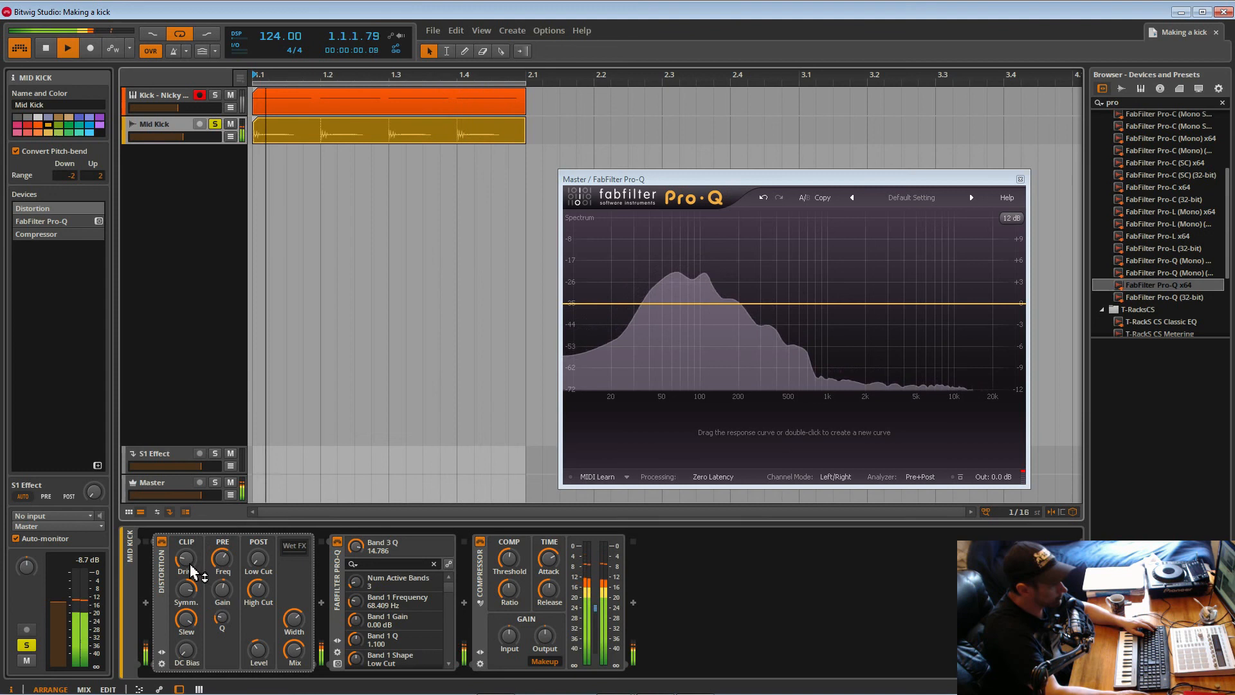
pyautogui.moveTo(186, 560); pyautogui.dragTo(187, 550)
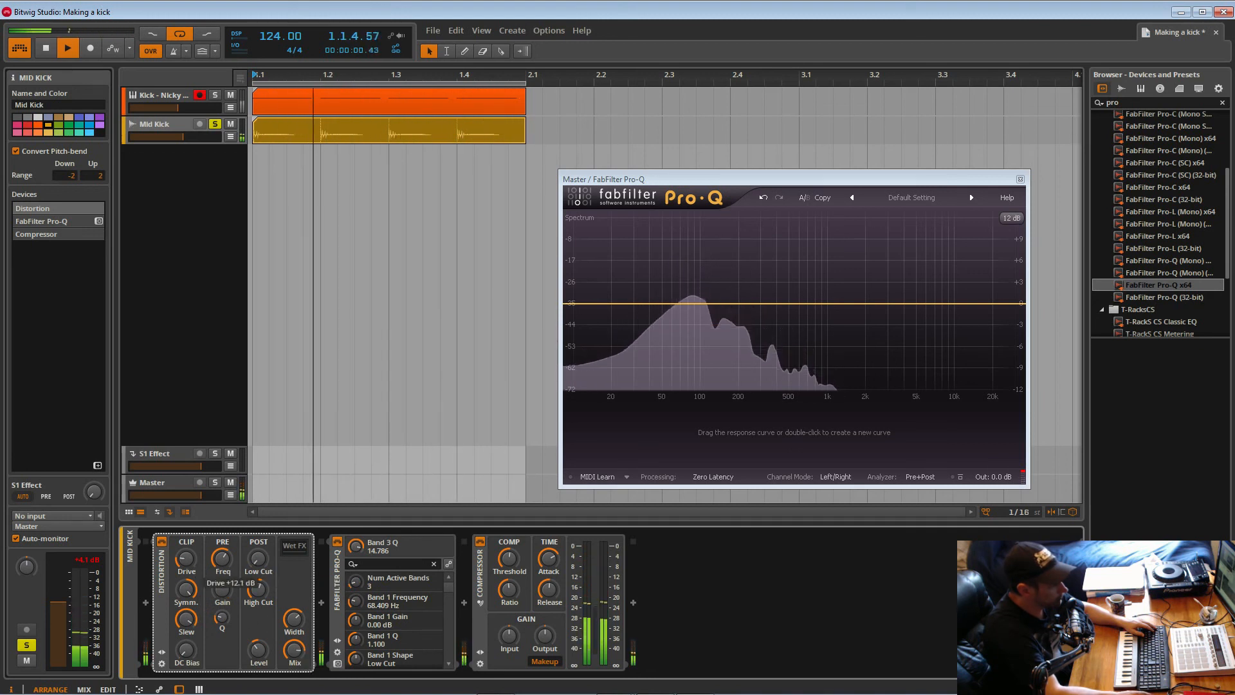
pyautogui.click(216, 95)
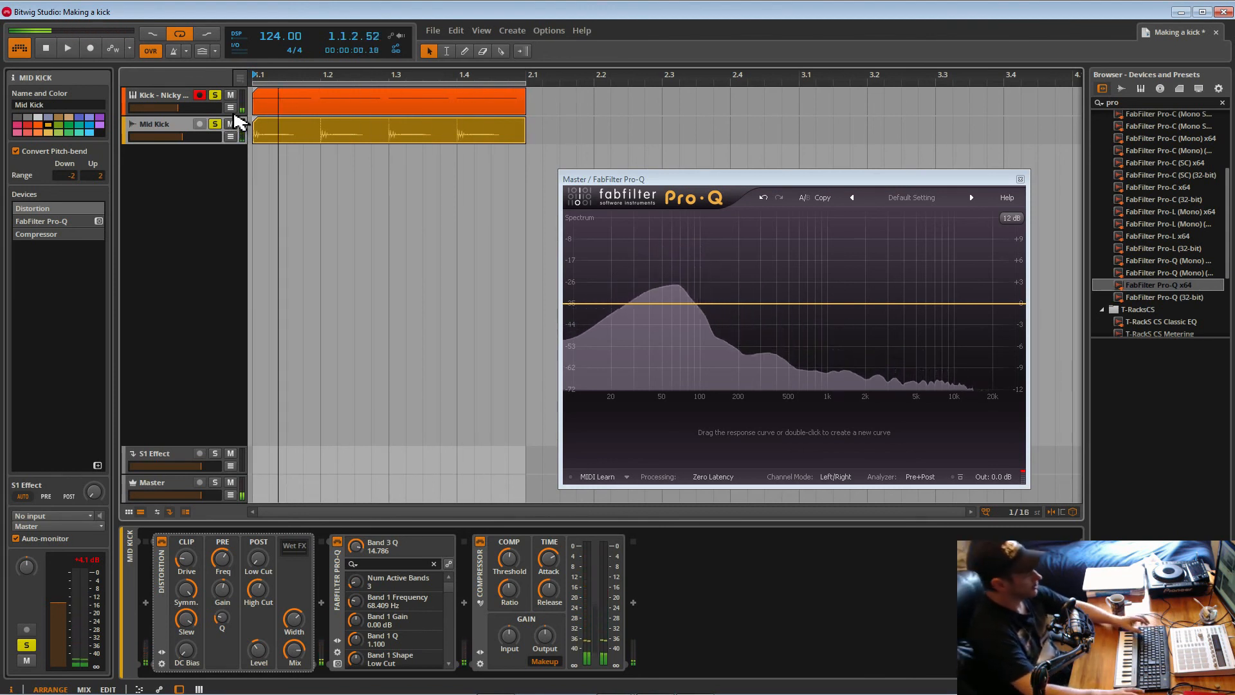
pyautogui.click(216, 124)
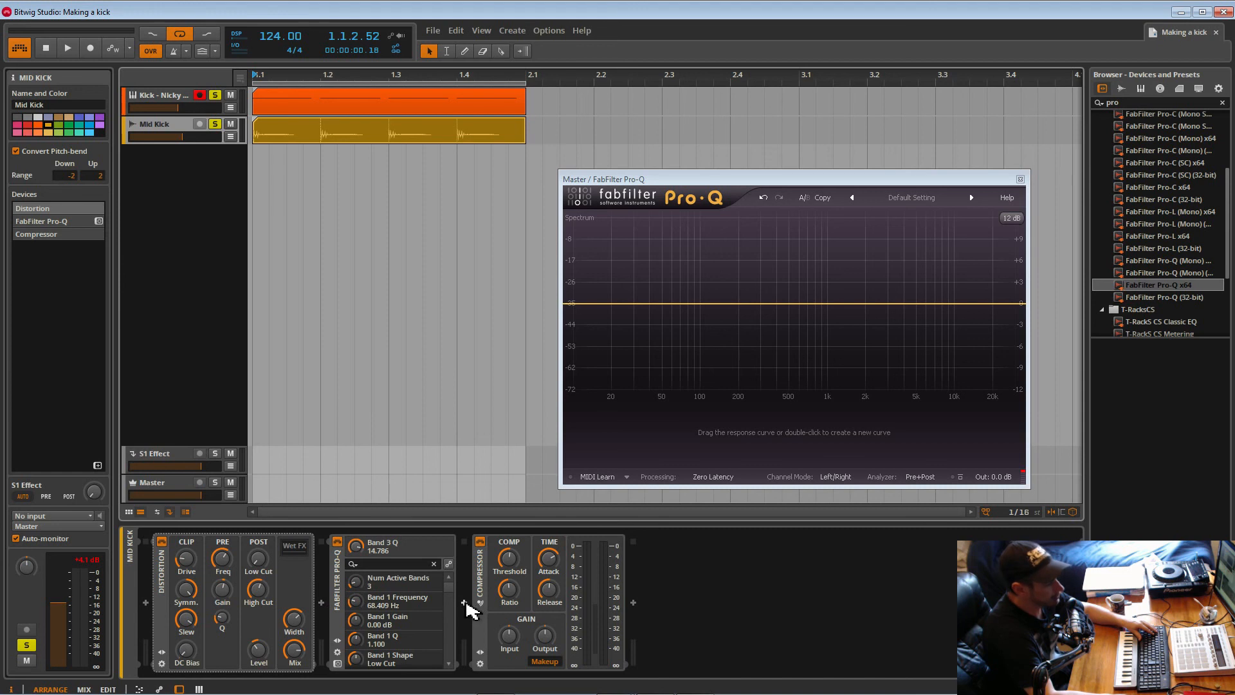
# Insert a Reverb device between the Mid Kick's Pro-Q and Compressor, and start playback.
pyautogui.click(464, 604)
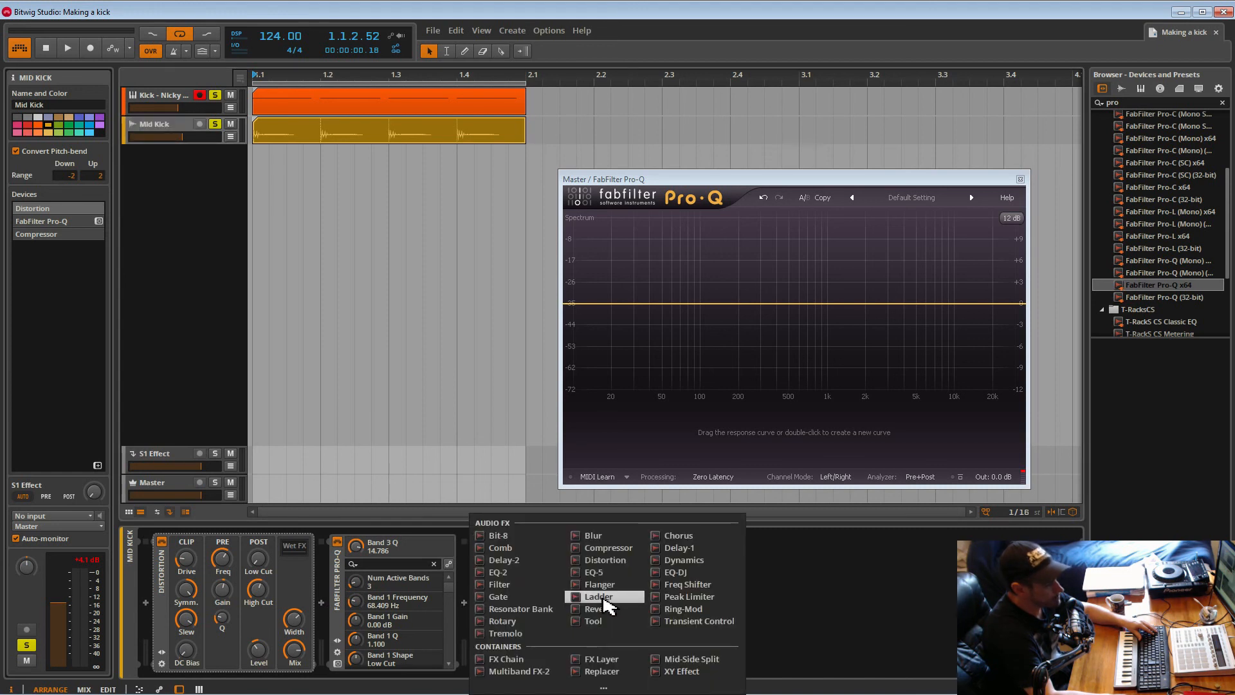
pyautogui.click(598, 609)
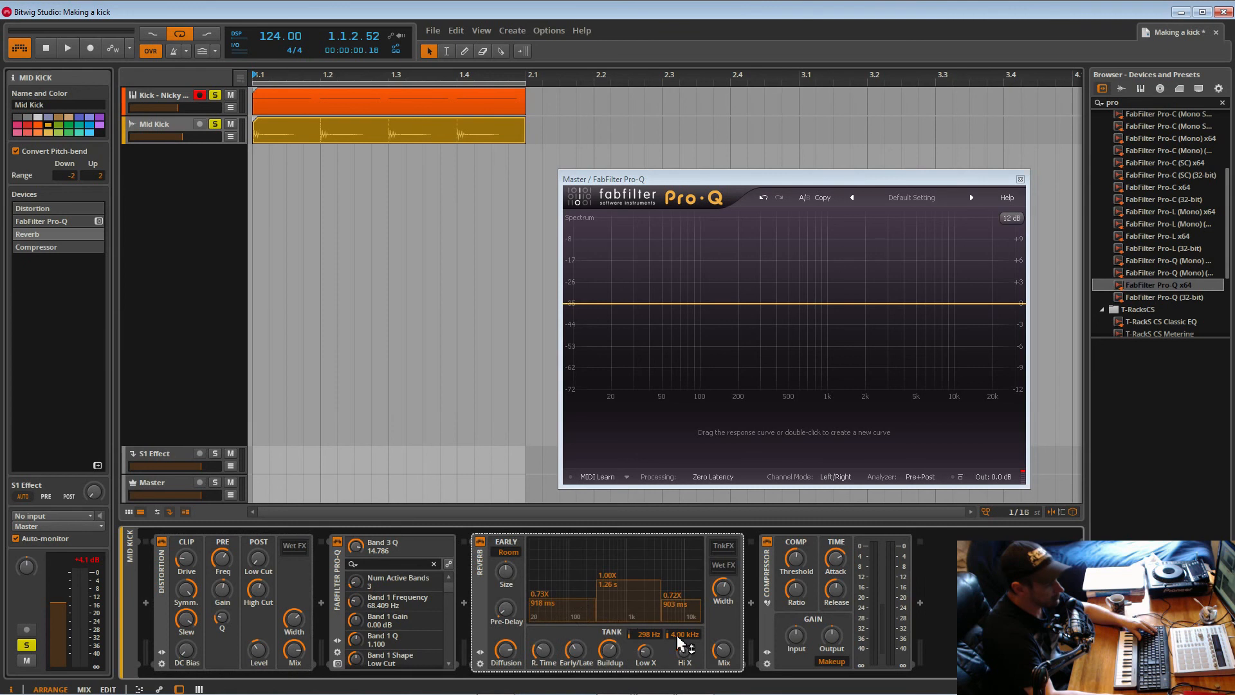
pyautogui.press('space')
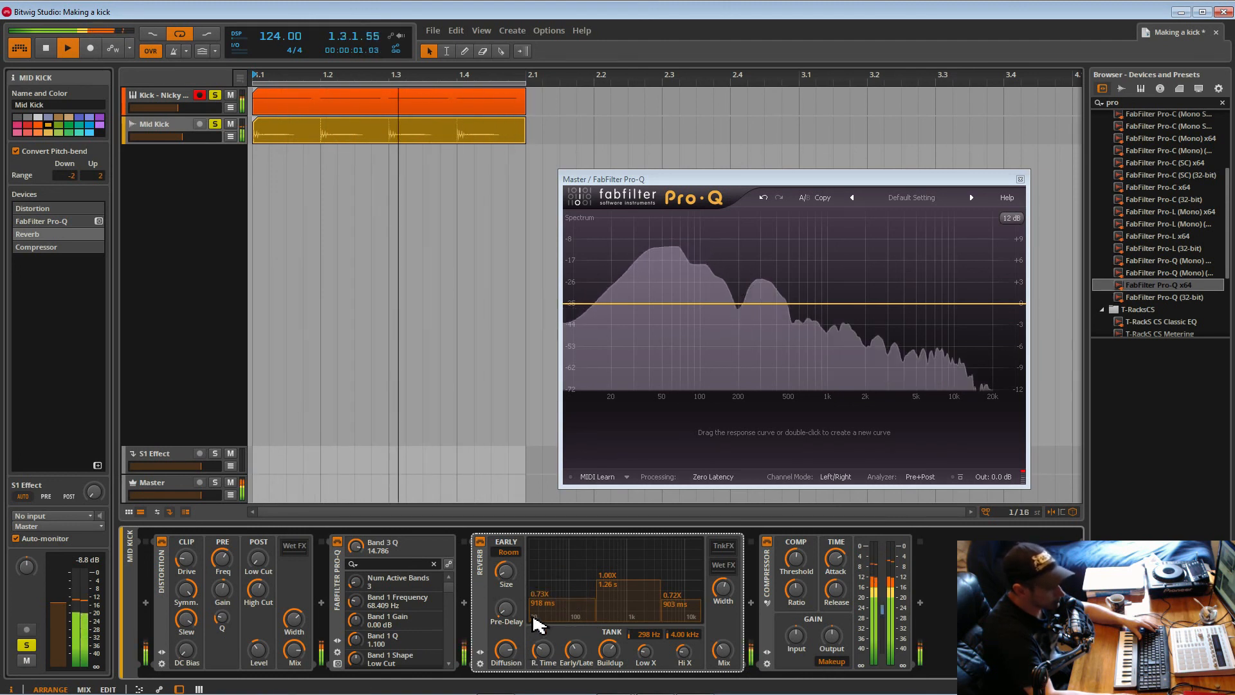
# Set the Reverb's time to 676 ms, adjust its Mix, and compare the Mid Kick with the Reverb bypassed and active.
pyautogui.moveTo(557, 653)
pyautogui.mouseDown()
pyautogui.moveTo(557, 666)
pyautogui.moveTo(558, 647)
pyautogui.mouseUp()
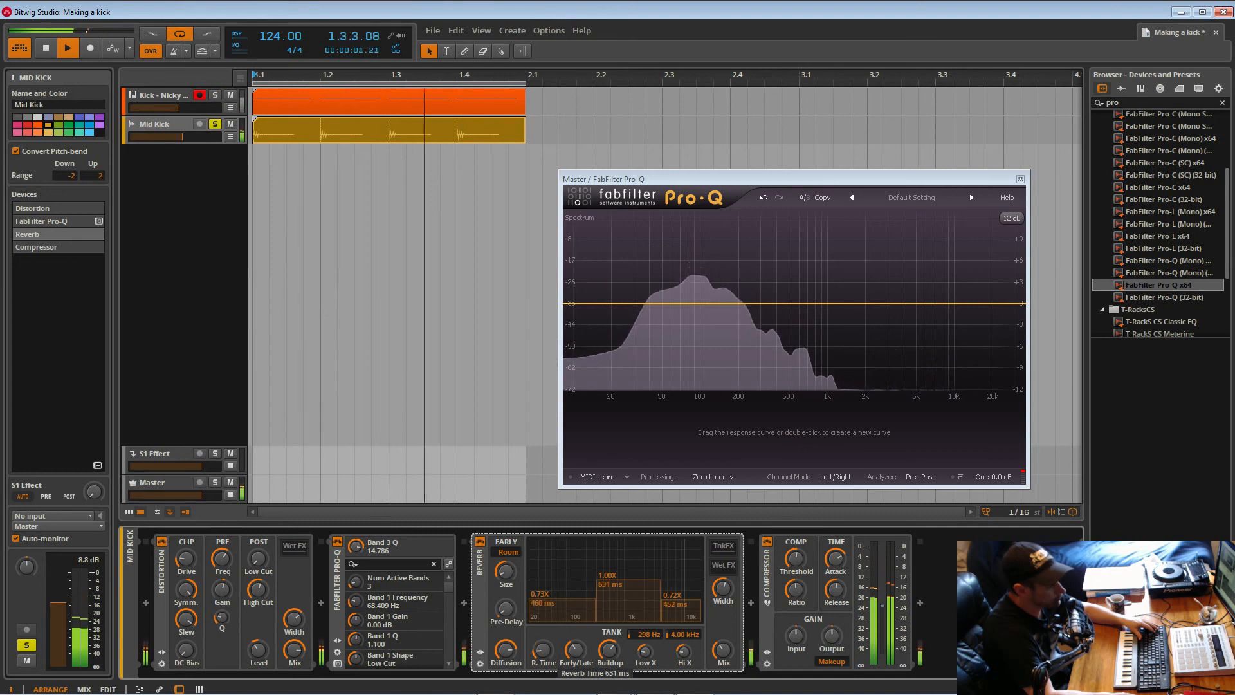
pyautogui.moveTo(514, 584); pyautogui.dragTo(513, 580)
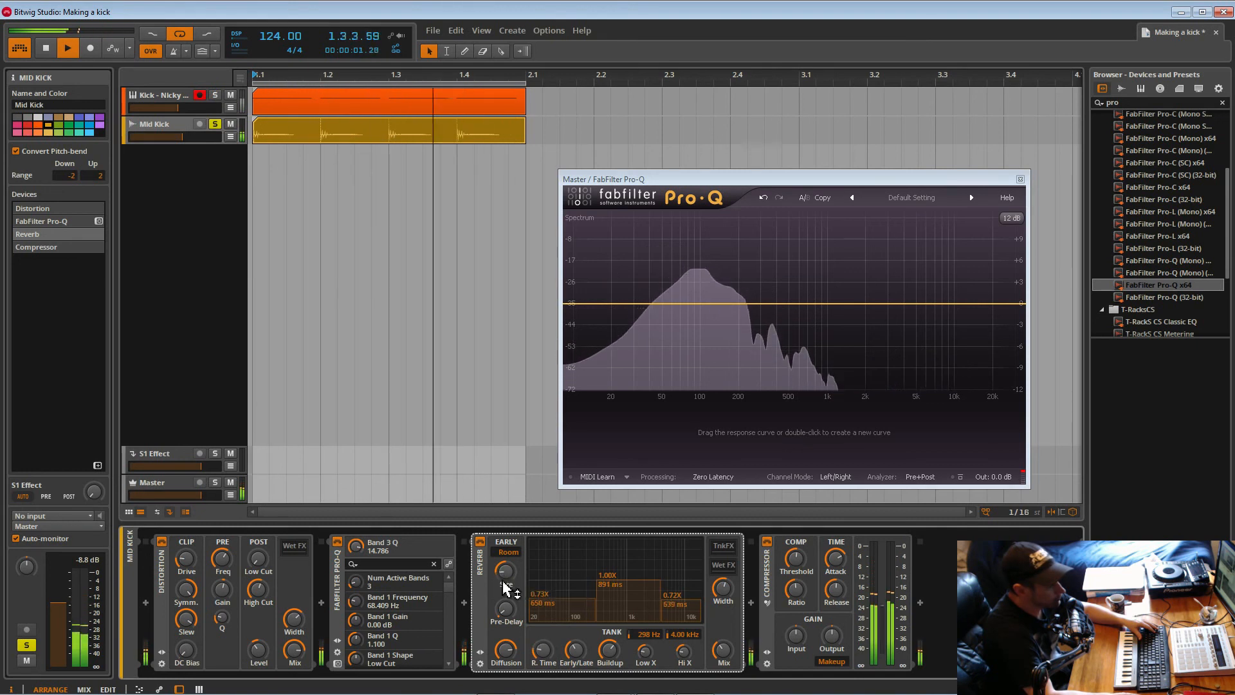
pyautogui.moveTo(550, 655); pyautogui.dragTo(550, 664)
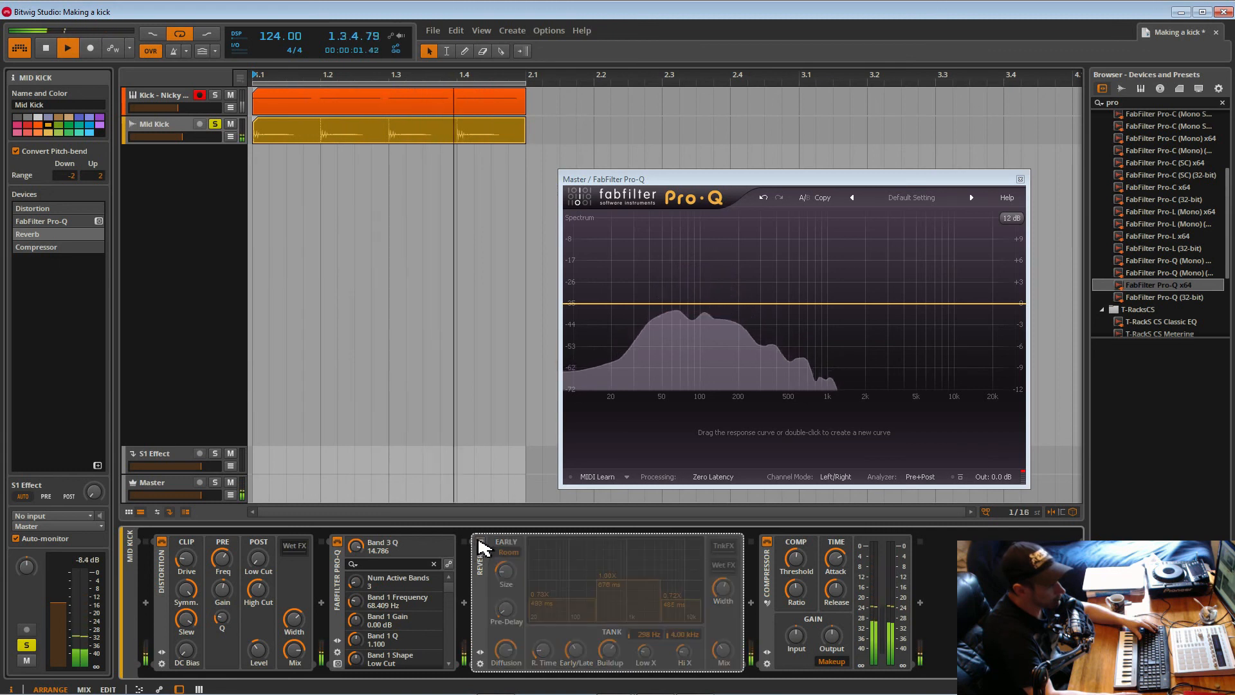
pyautogui.moveTo(712, 651); pyautogui.dragTo(712, 647)
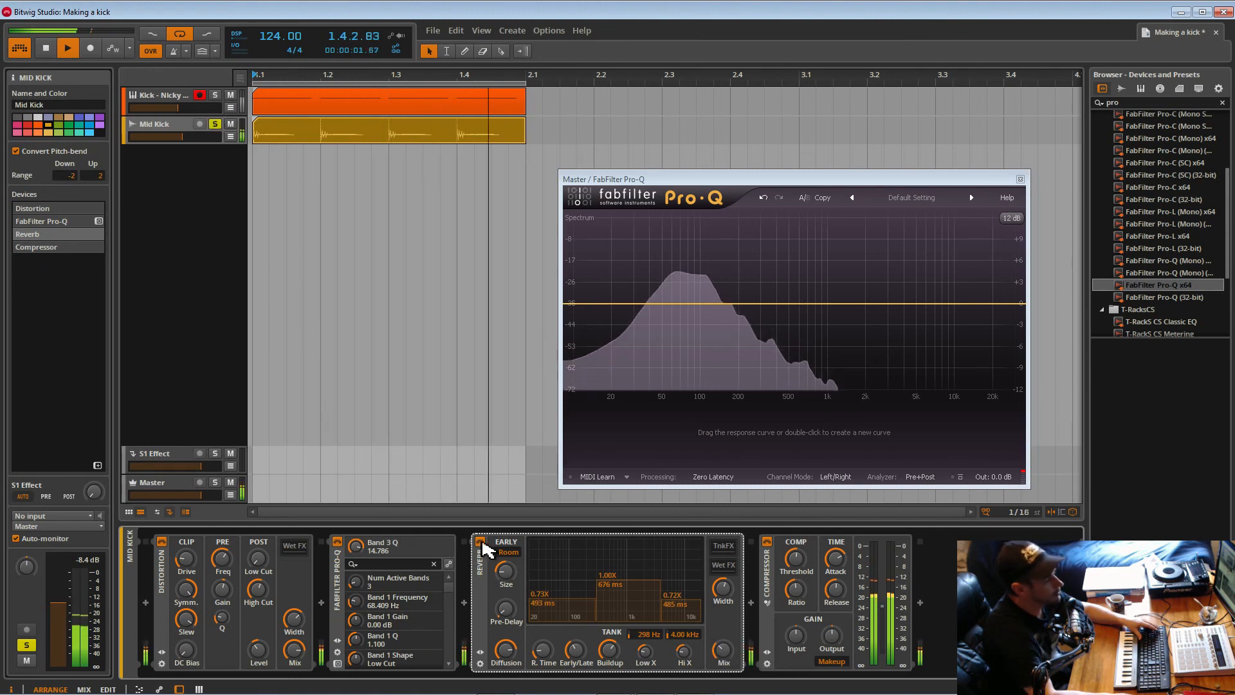
pyautogui.click(480, 543)
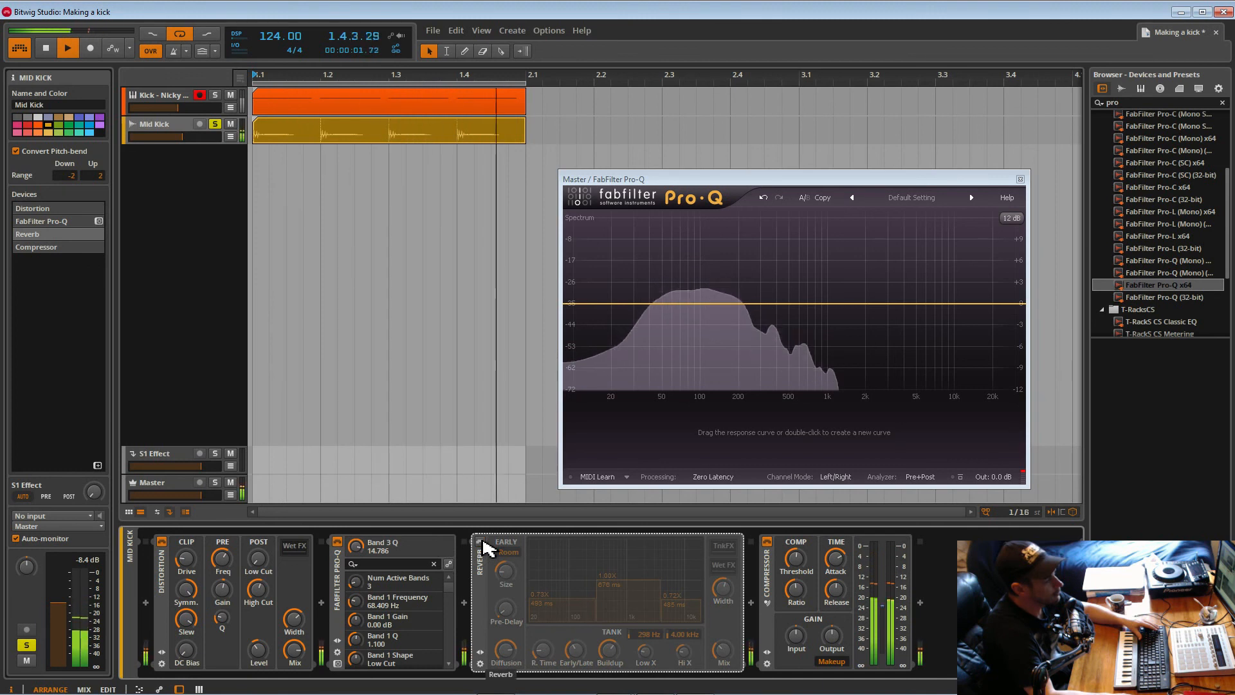
pyautogui.click(480, 543)
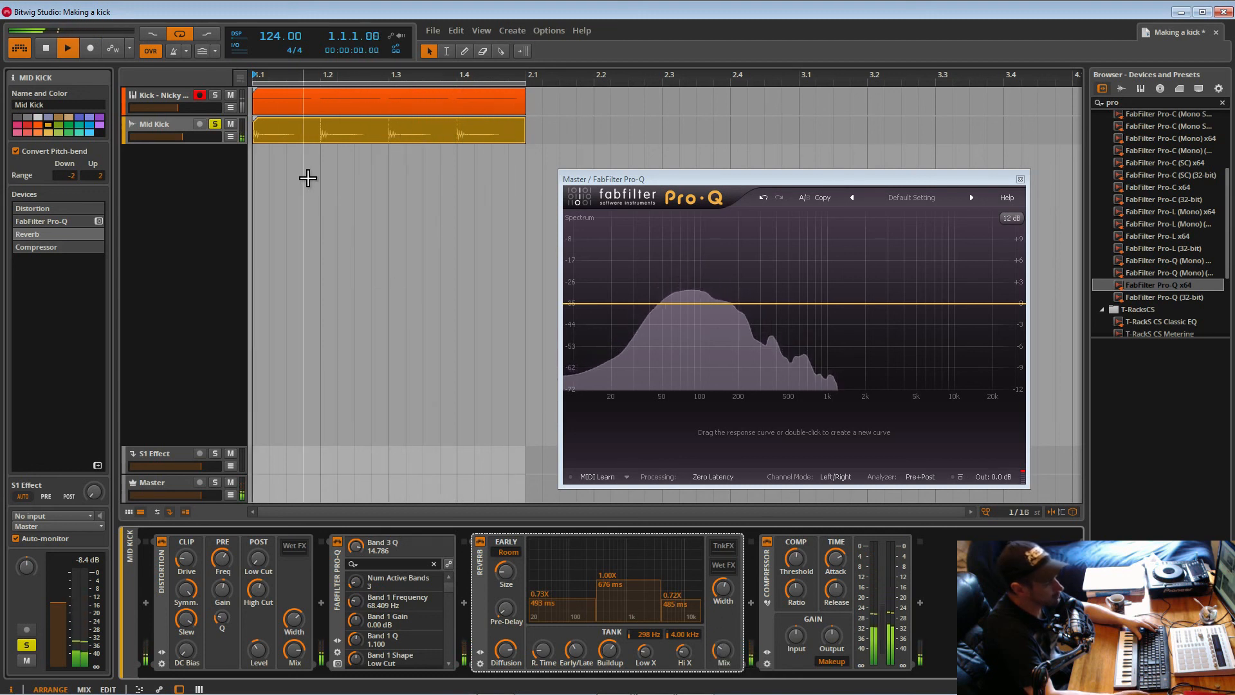
# Solo the Kick with the Mid Kick, and compare the layers by toggling the Mid Kick's solo and the Reverb's bypass.
pyautogui.click(217, 97)
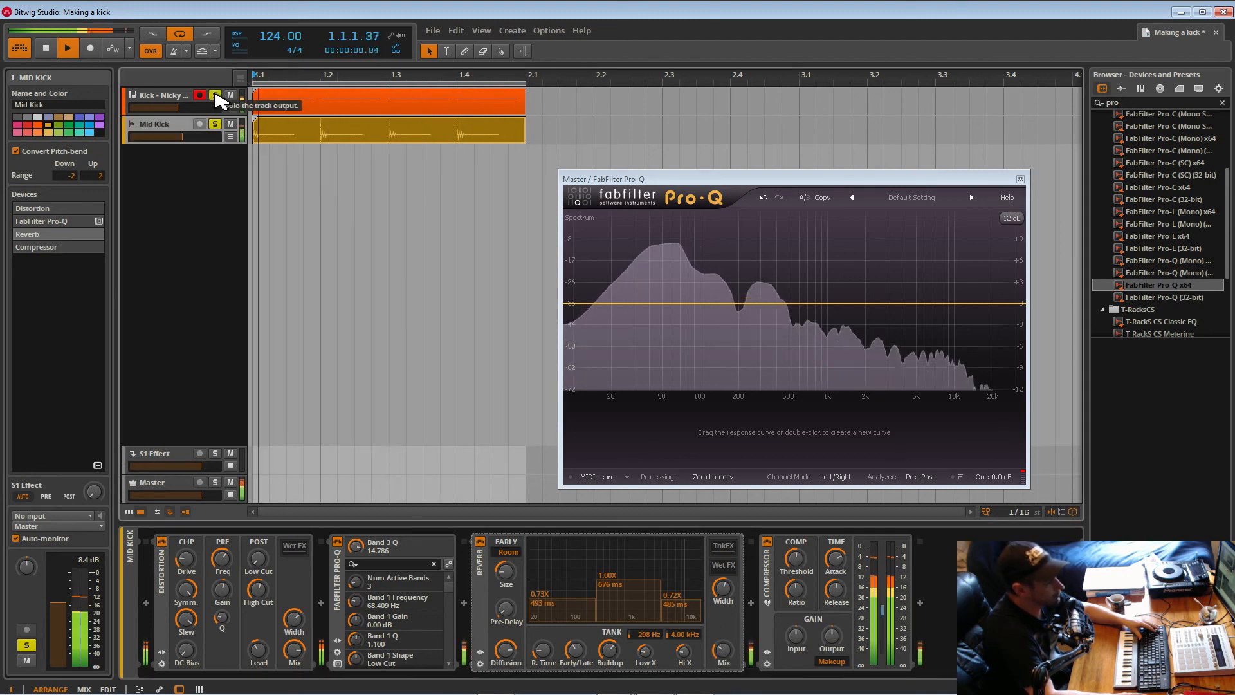
pyautogui.click(217, 125)
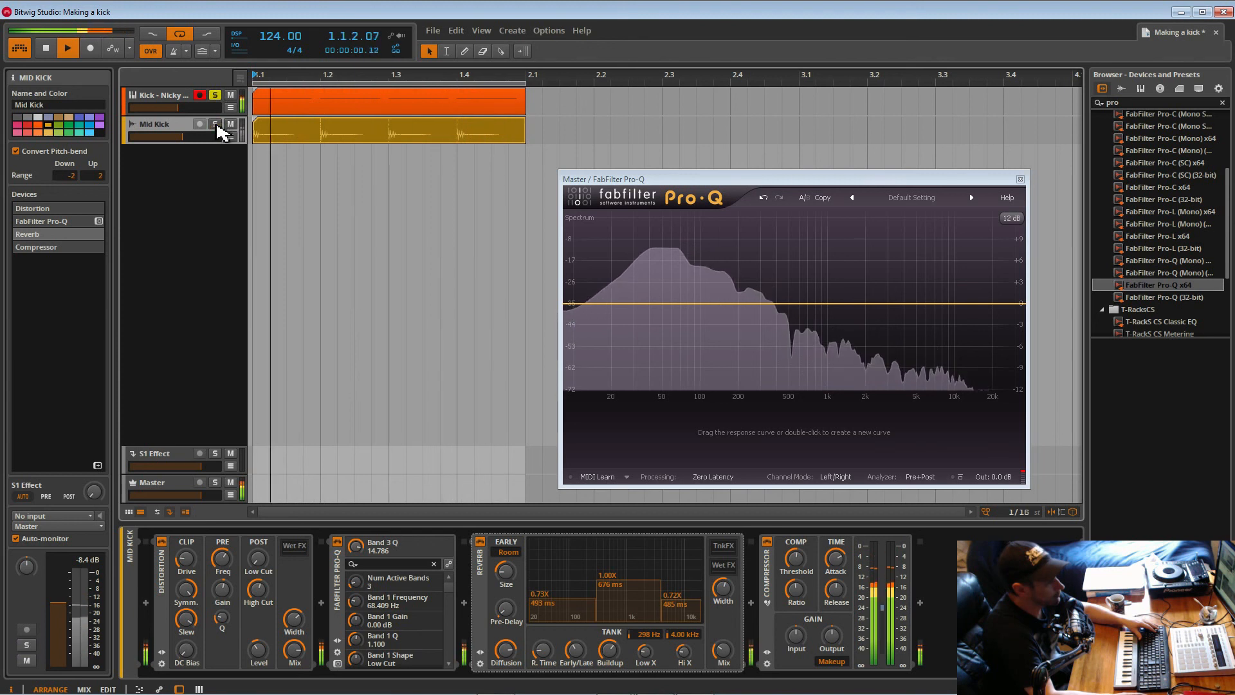
pyautogui.click(216, 125)
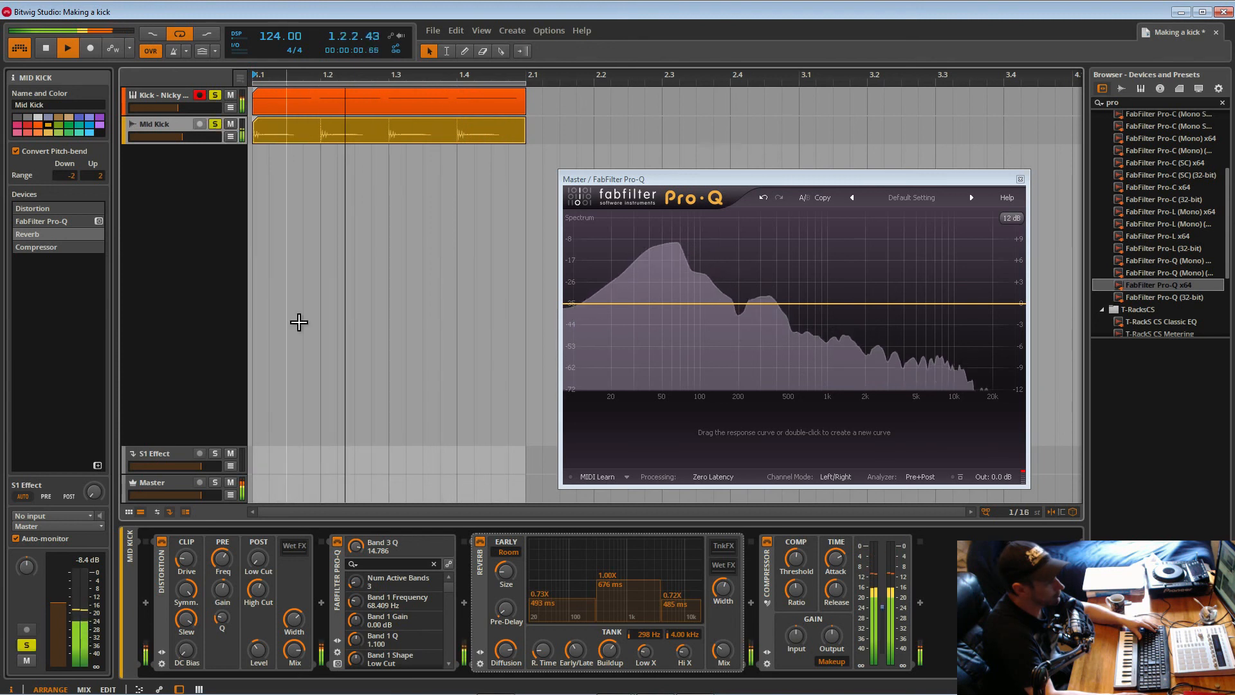
pyautogui.click(479, 542)
pyautogui.click(479, 542)
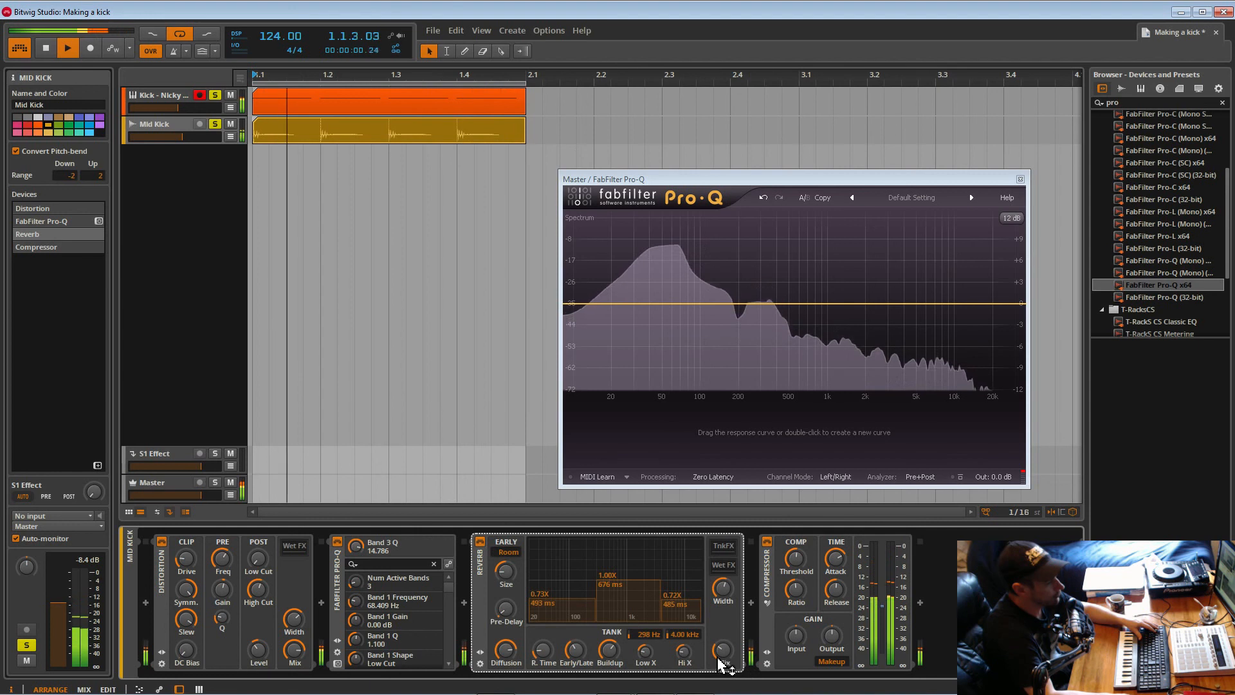
# Set the Reverb's Mix to 23.5 % and its time to 513 ms, and compare the Kick with and without the Mid Kick.
pyautogui.moveTo(724, 649); pyautogui.dragTo(723, 652)
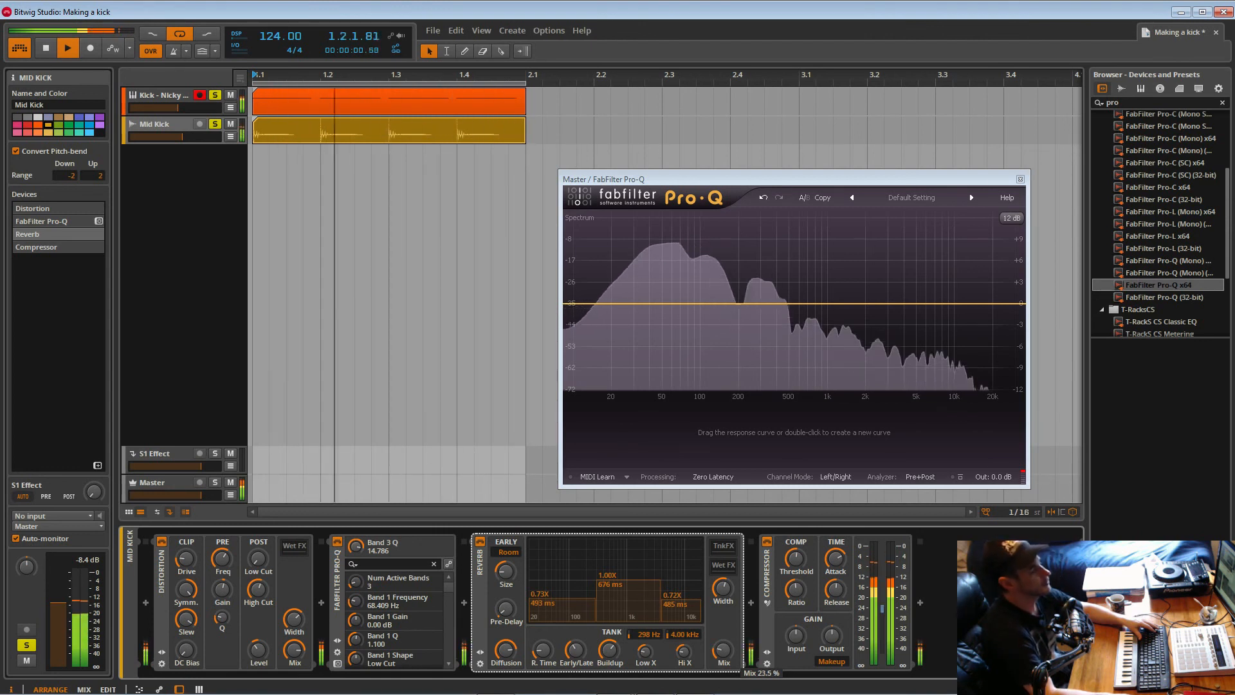
pyautogui.moveTo(544, 650); pyautogui.dragTo(543, 658)
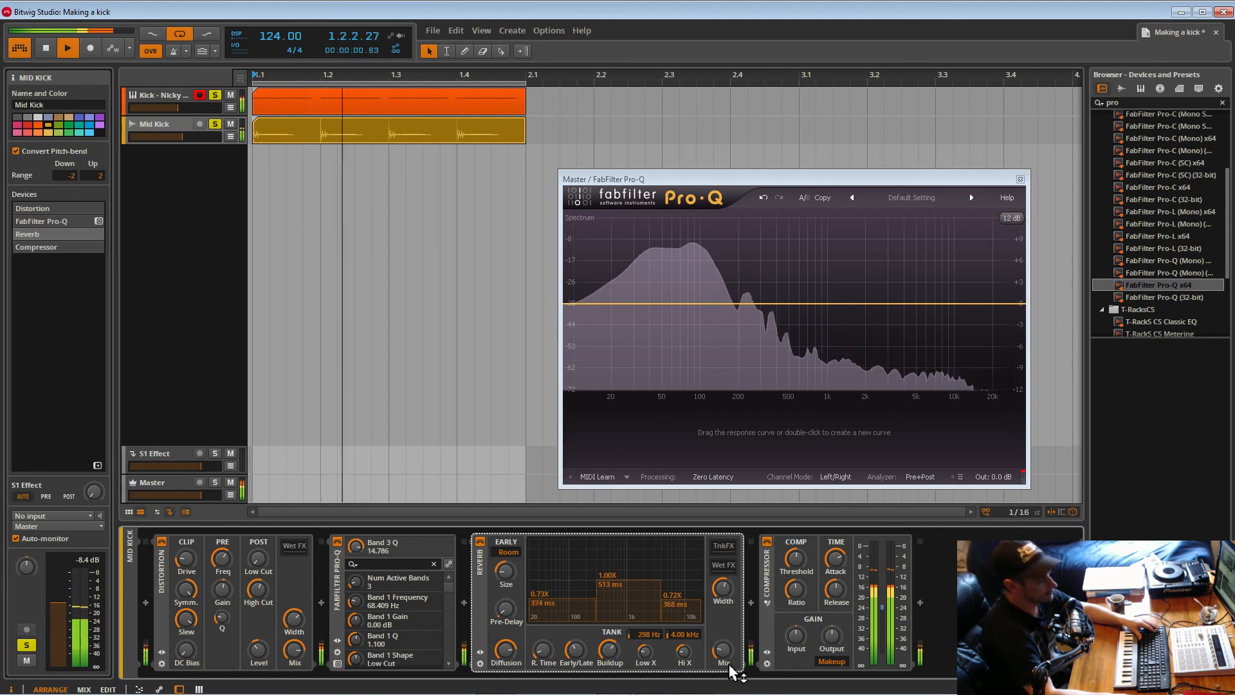
pyautogui.click(216, 124)
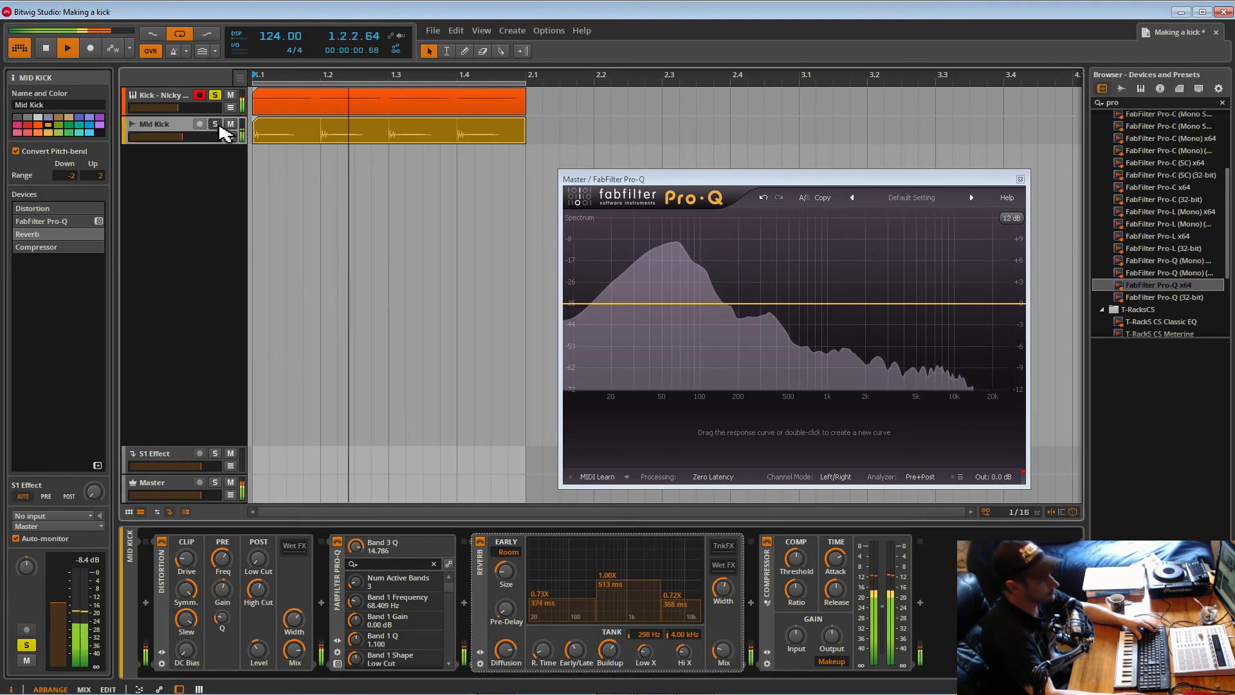
pyautogui.click(215, 125)
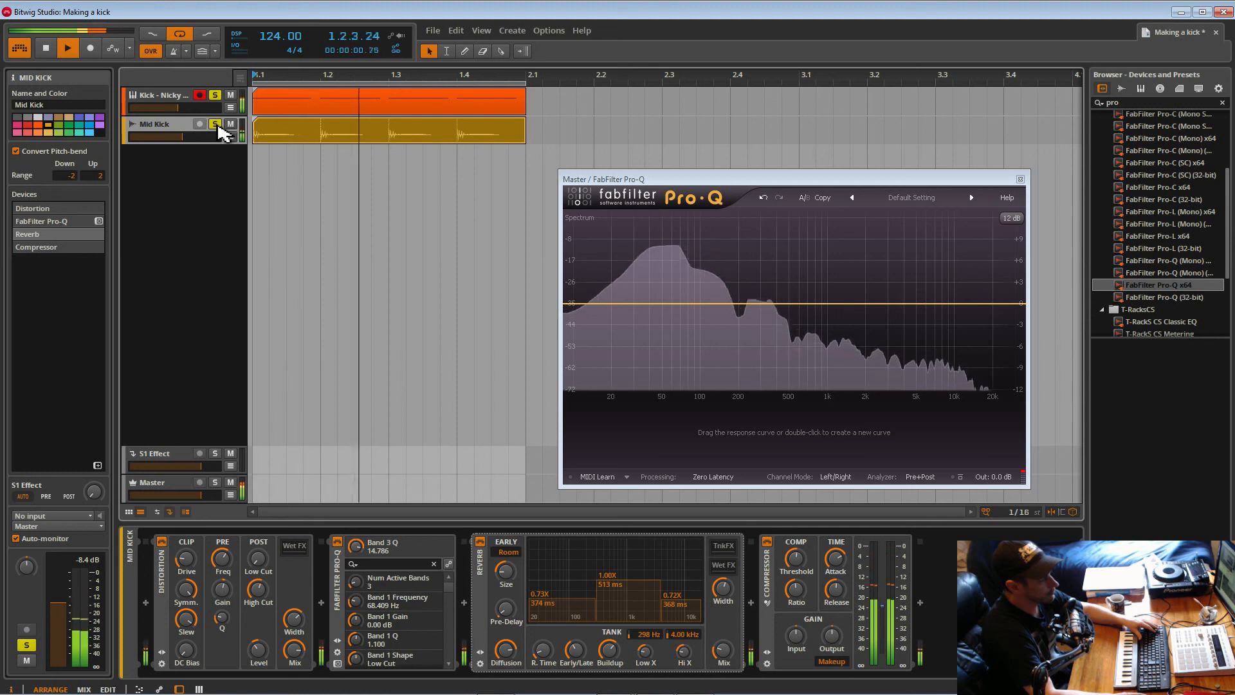
# Compare the layered kick with the Reverb bypassed and active, and set the reverb time to 468 ms.
pyautogui.click(481, 542)
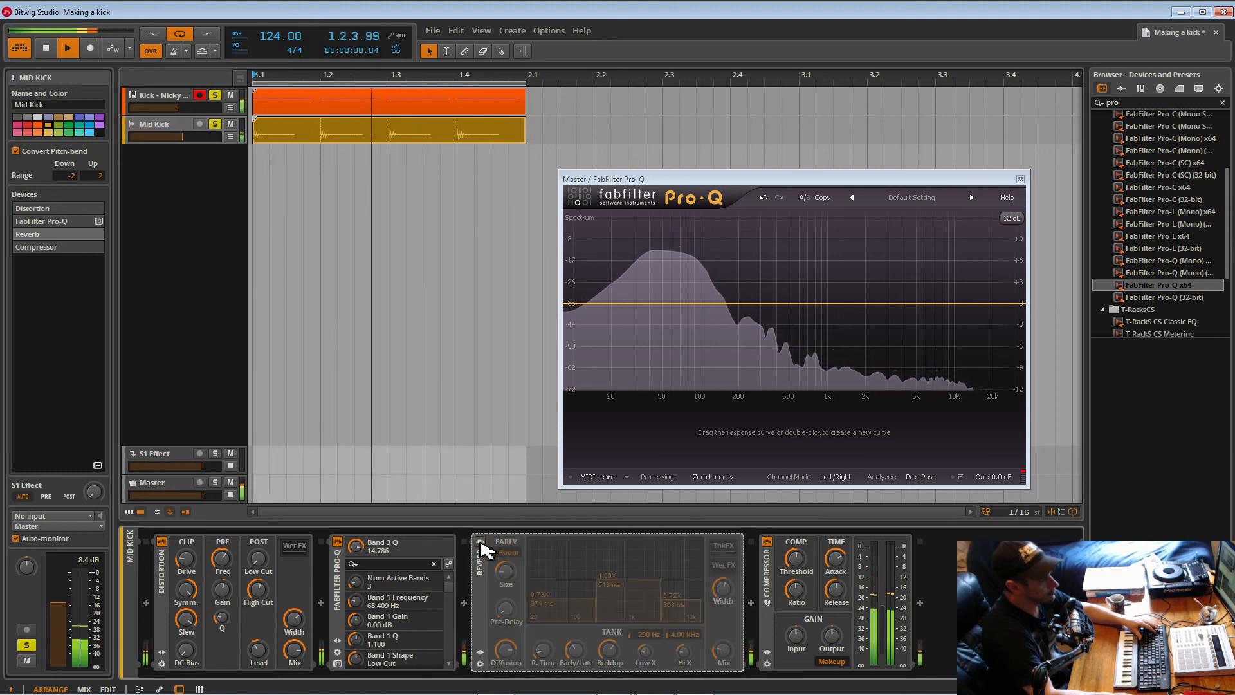
pyautogui.click(481, 542)
pyautogui.moveTo(543, 651); pyautogui.dragTo(544, 655)
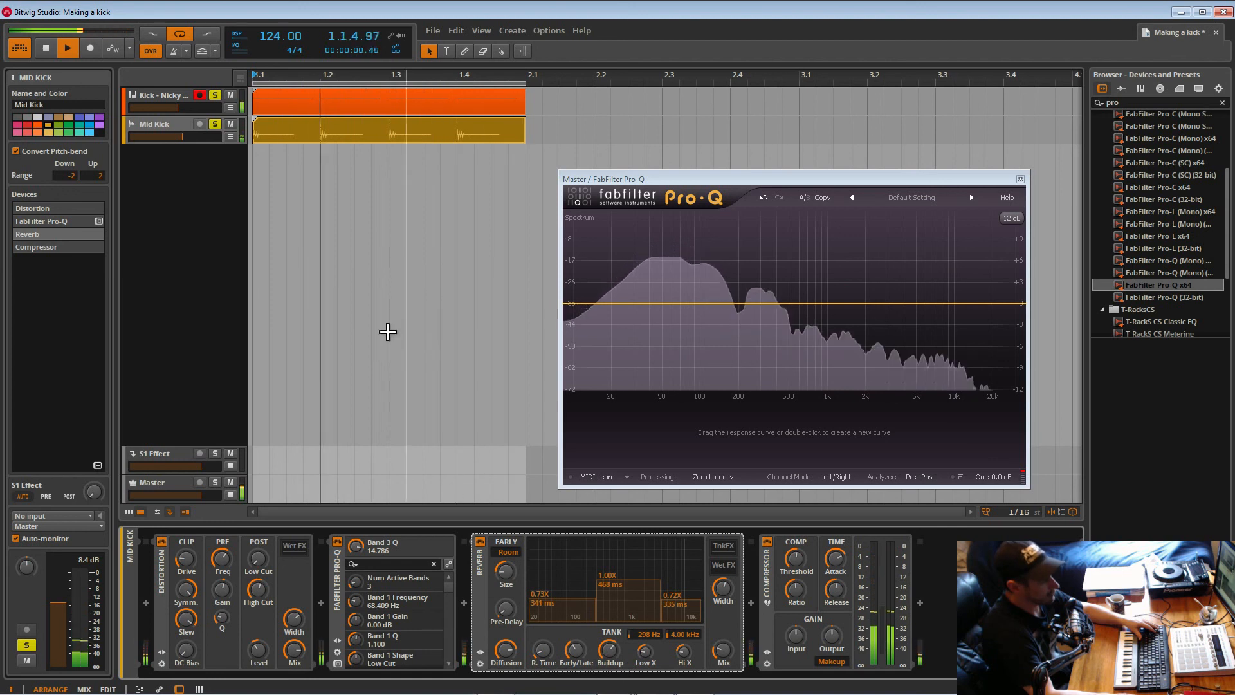
# Toggle the Mid Kick's solo to compare the layers, and select the Kick track to show its devices.
pyautogui.click(215, 125)
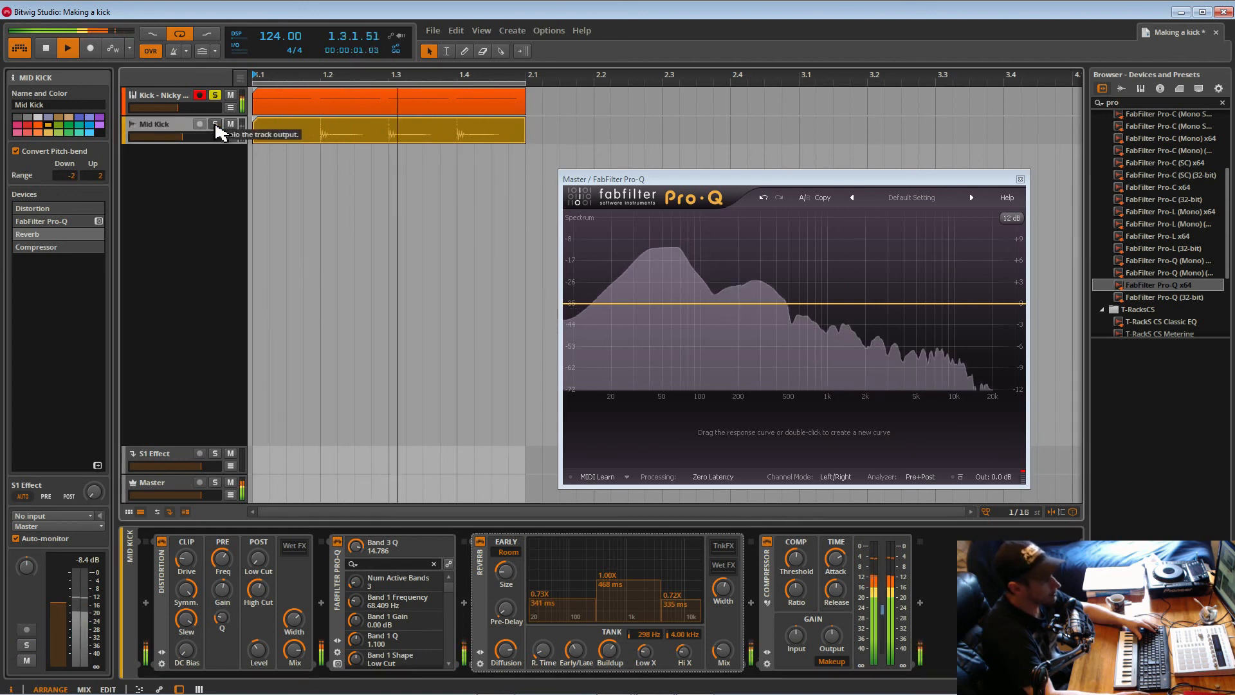
pyautogui.click(215, 124)
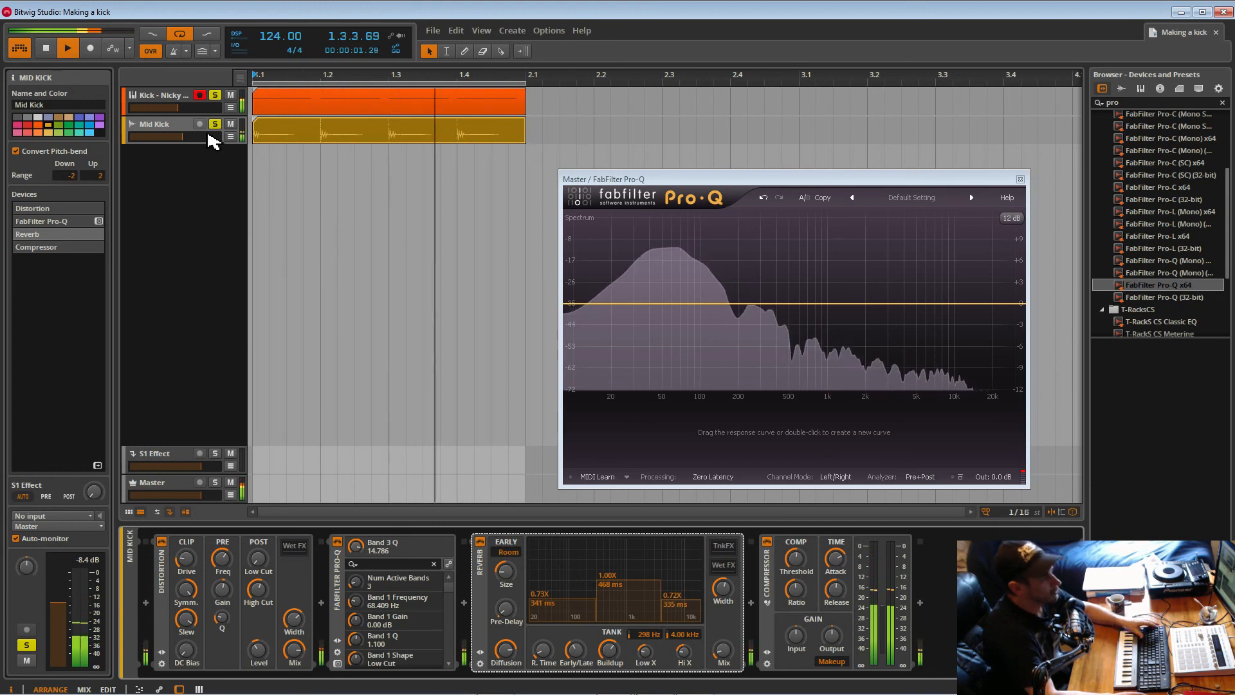
pyautogui.click(200, 108)
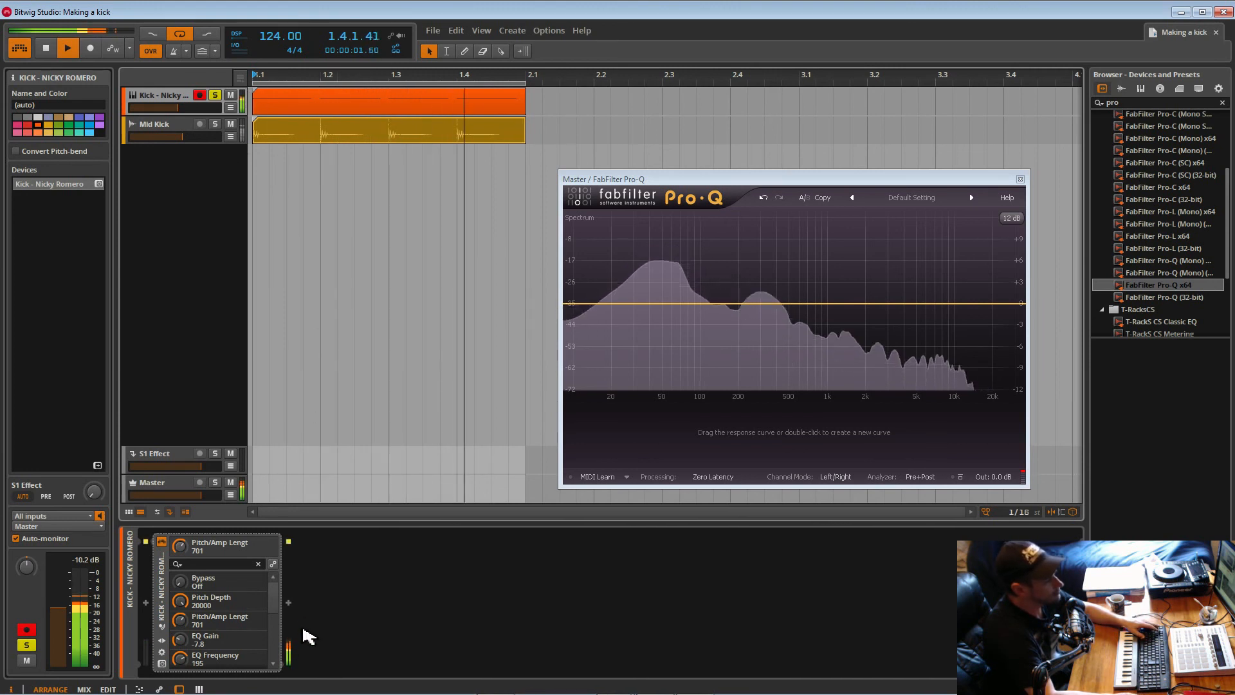
# Add a Compressor after the Kick synth, enable Makeup, adjust the Attack, and set the Threshold to -13.8 dB and the Ratio to 1:2.04.
pyautogui.click(289, 603)
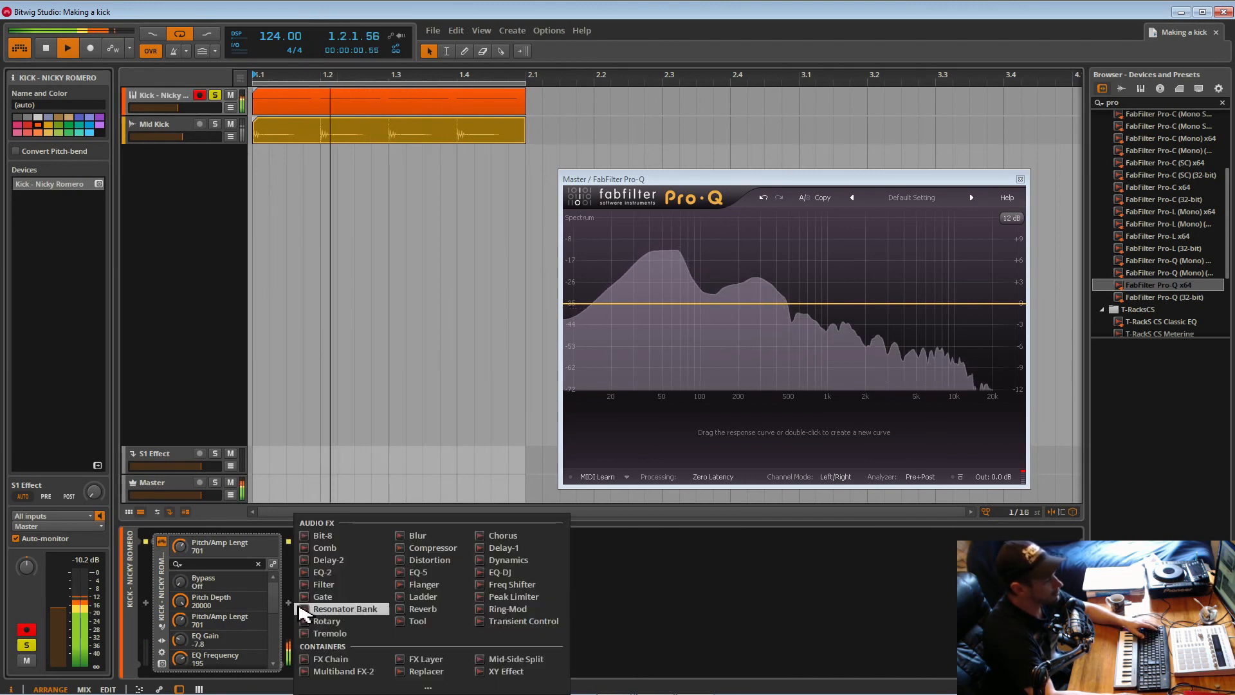
pyautogui.click(432, 548)
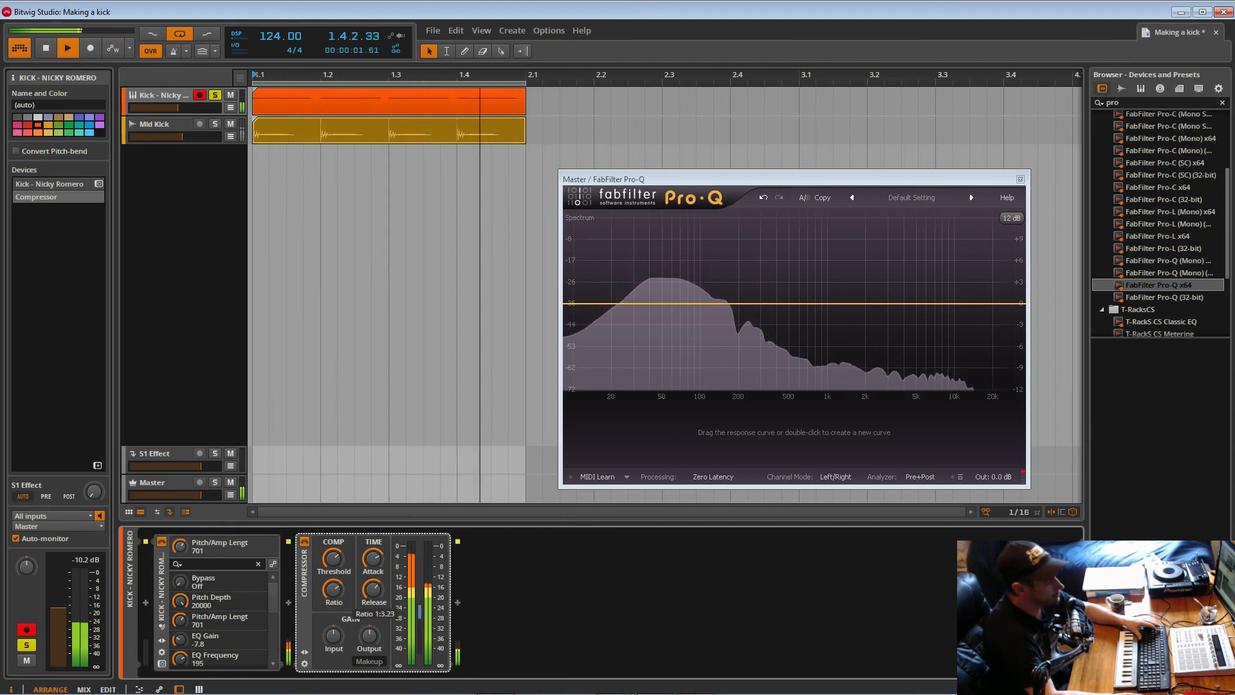
pyautogui.click(373, 662)
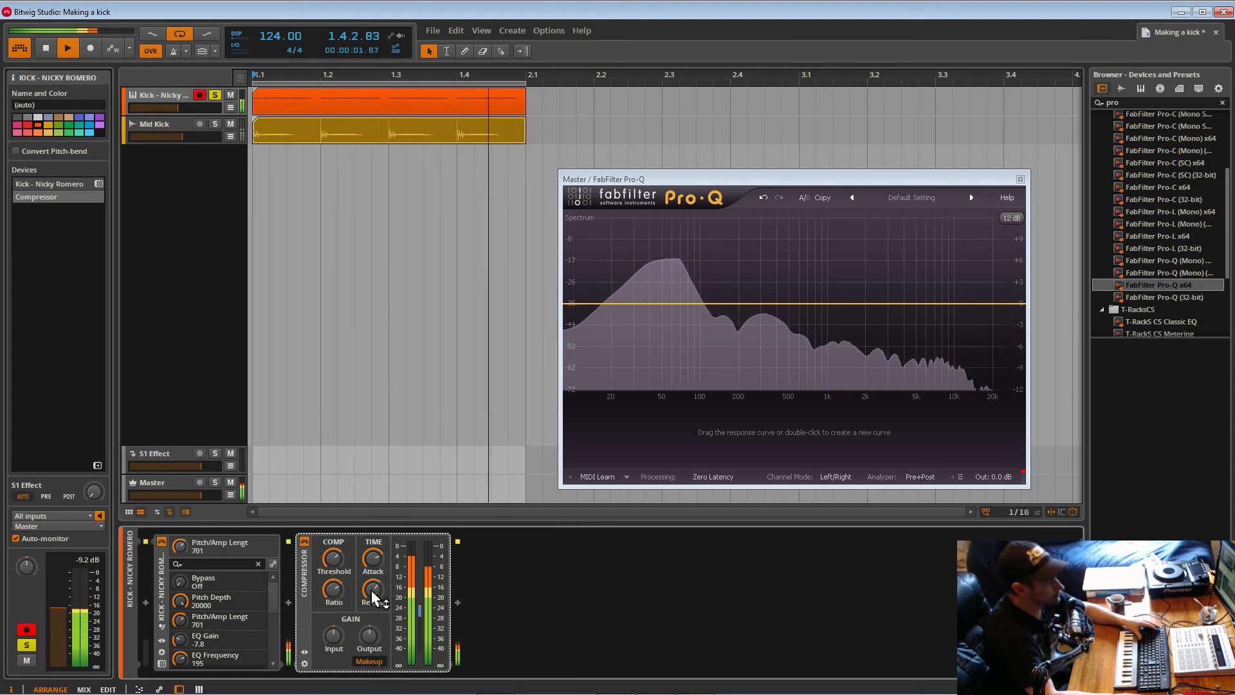
pyautogui.moveTo(373, 559); pyautogui.dragTo(373, 555)
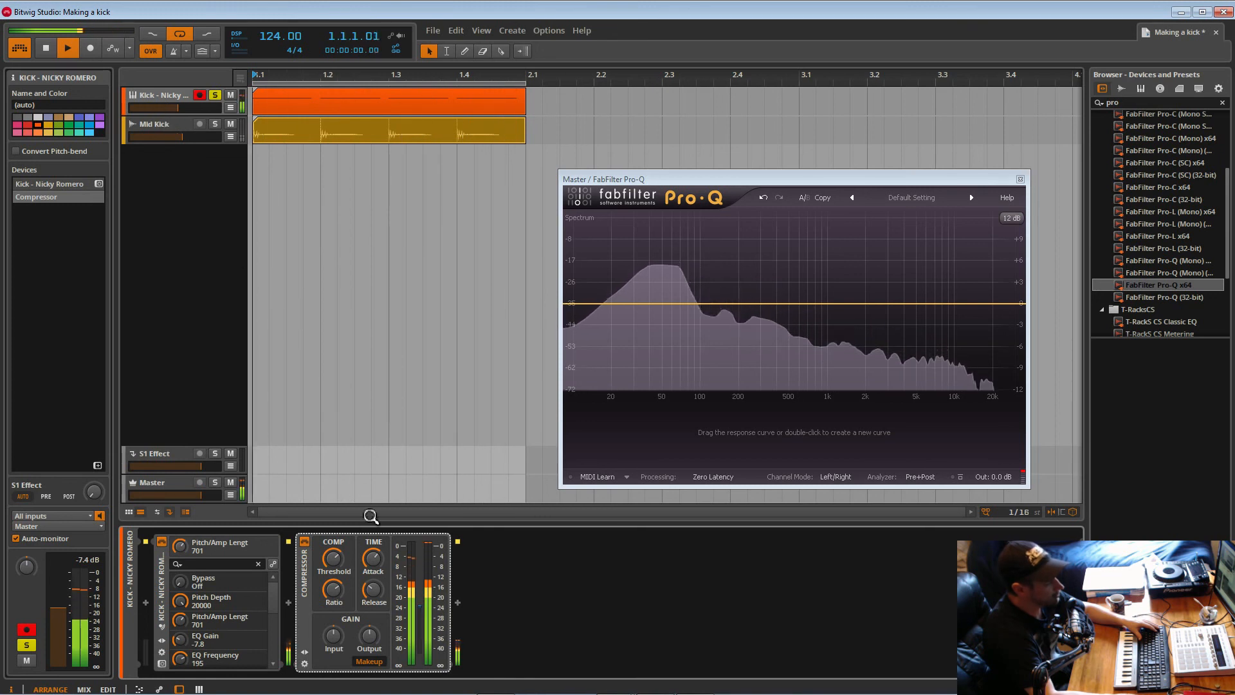
pyautogui.moveTo(336, 559); pyautogui.dragTo(336, 601)
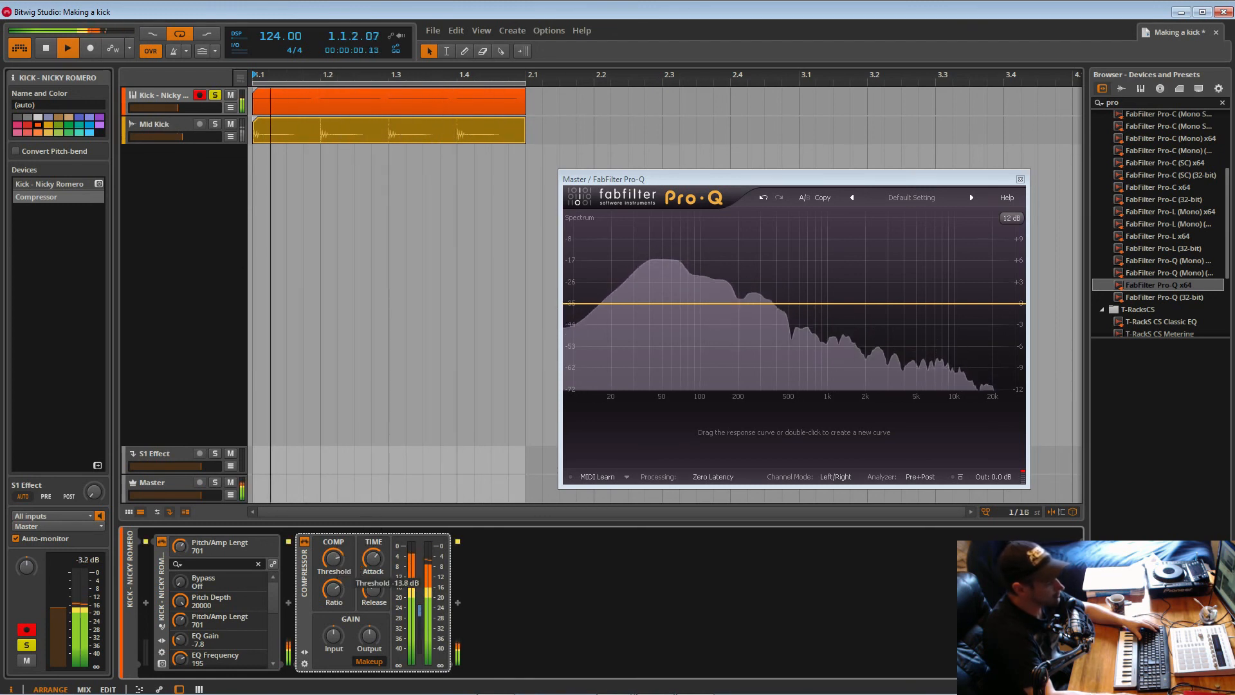
pyautogui.moveTo(333, 590); pyautogui.dragTo(334, 611)
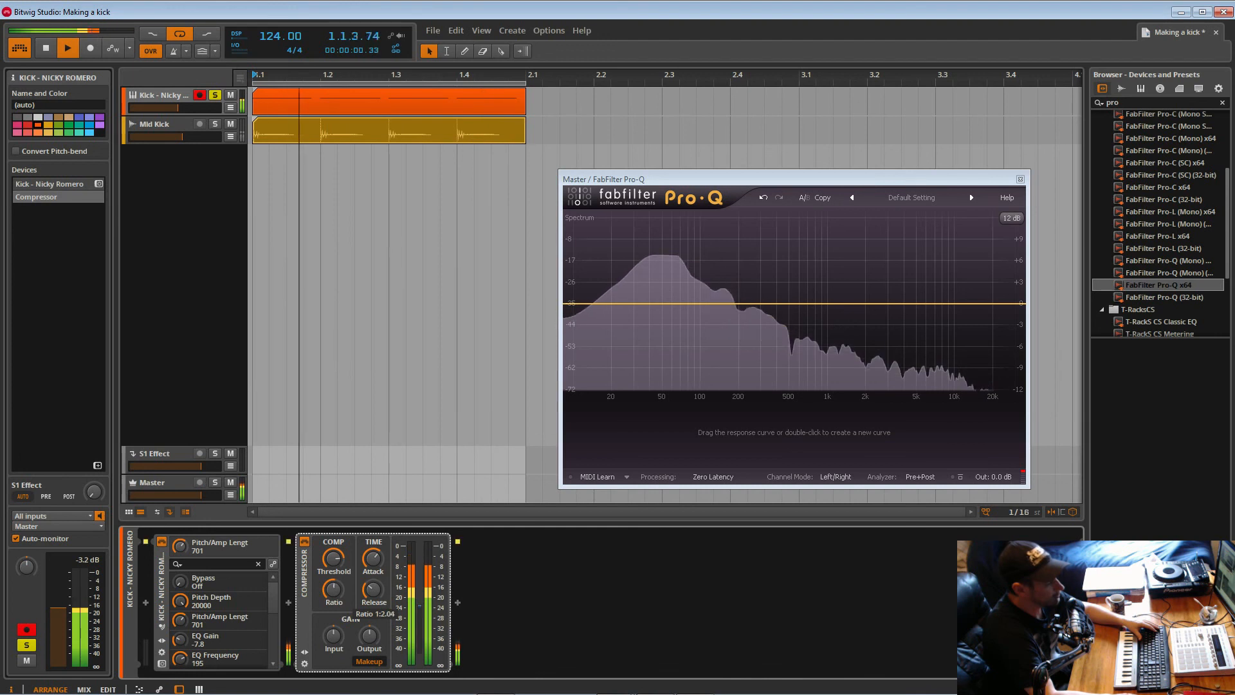
# Adjust the Compressor's Release and Attack, and compare the Kick with the Compressor bypassed and active.
pyautogui.click(305, 542)
pyautogui.click(305, 542)
pyautogui.moveTo(383, 586)
pyautogui.mouseDown()
pyautogui.moveTo(384, 617)
pyautogui.moveTo(380, 590)
pyautogui.mouseUp()
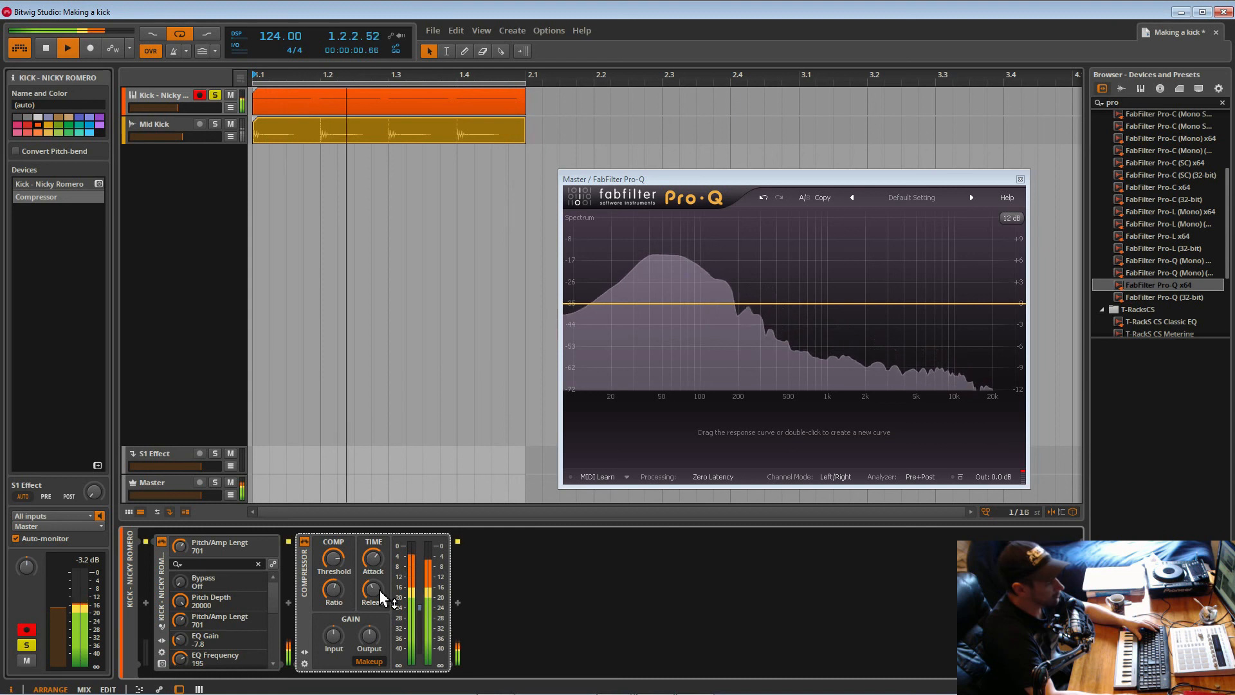
pyautogui.moveTo(372, 565)
pyautogui.mouseDown()
pyautogui.moveTo(372, 555)
pyautogui.moveTo(373, 611)
pyautogui.moveTo(373, 572)
pyautogui.mouseUp()
pyautogui.click(305, 542)
pyautogui.click(306, 543)
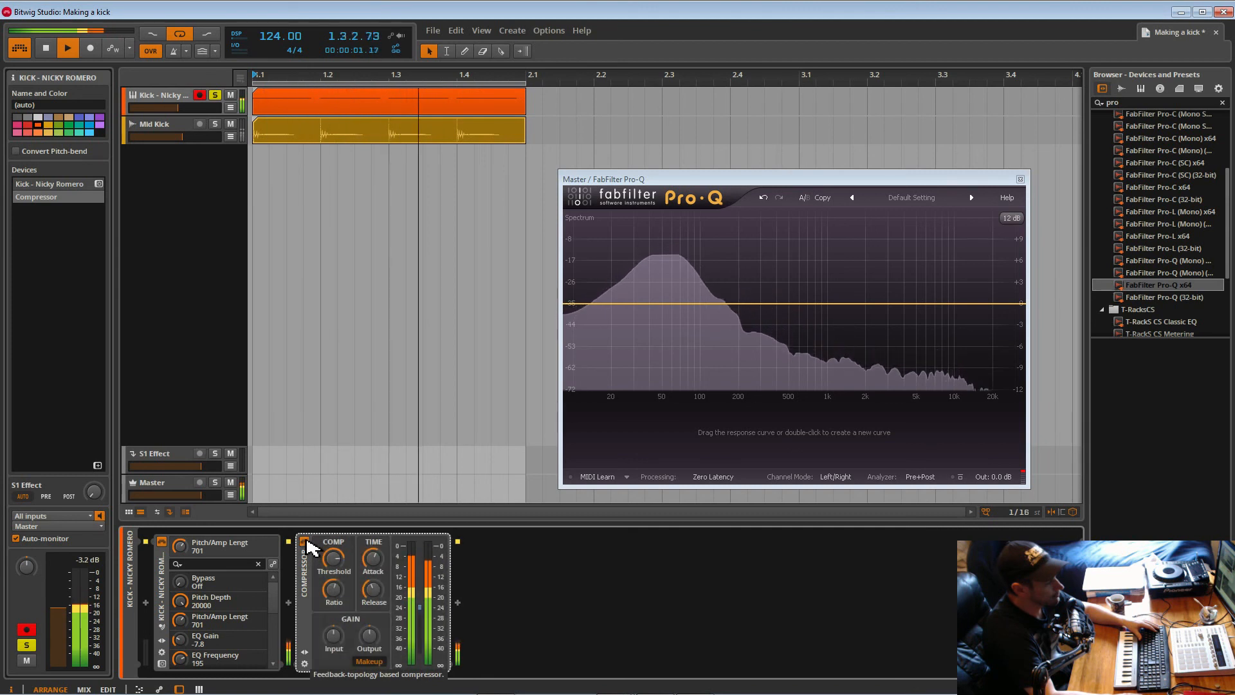
# Fine-tune the Compressor's Ratio, set its Release to 103 ms, and compare the Kick with and without compression.
pyautogui.moveTo(337, 592); pyautogui.dragTo(335, 565)
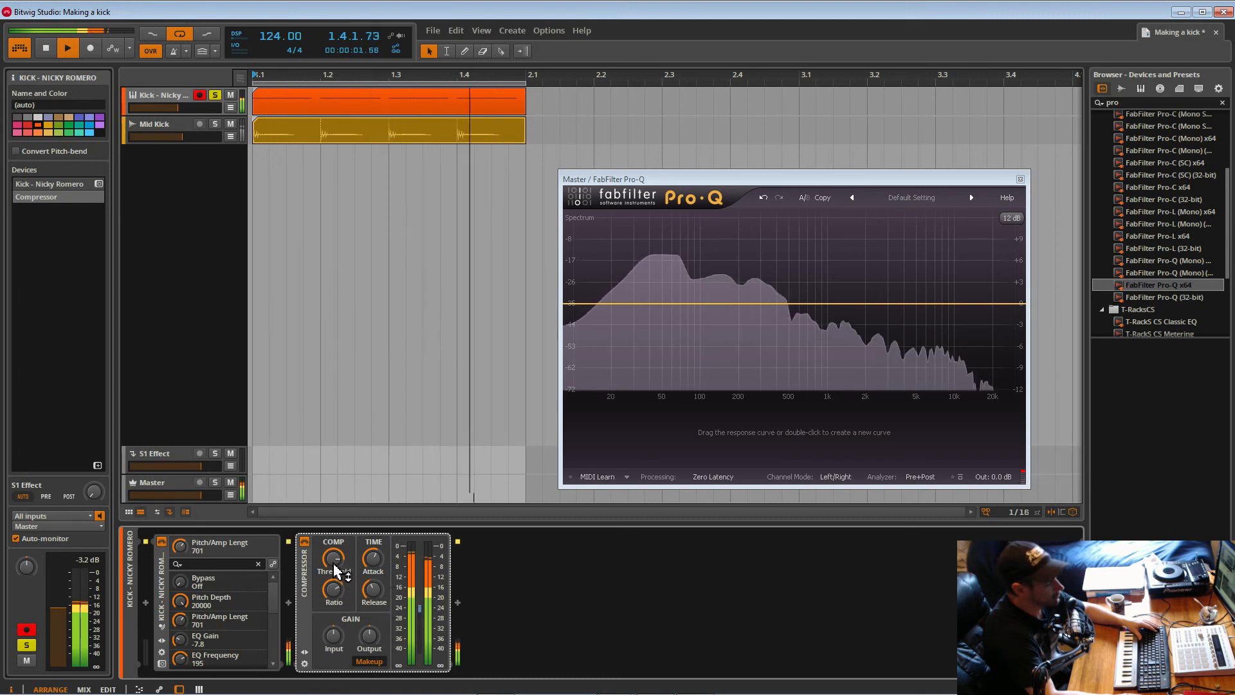
pyautogui.click(305, 542)
pyautogui.click(304, 541)
pyautogui.moveTo(373, 590); pyautogui.dragTo(373, 588)
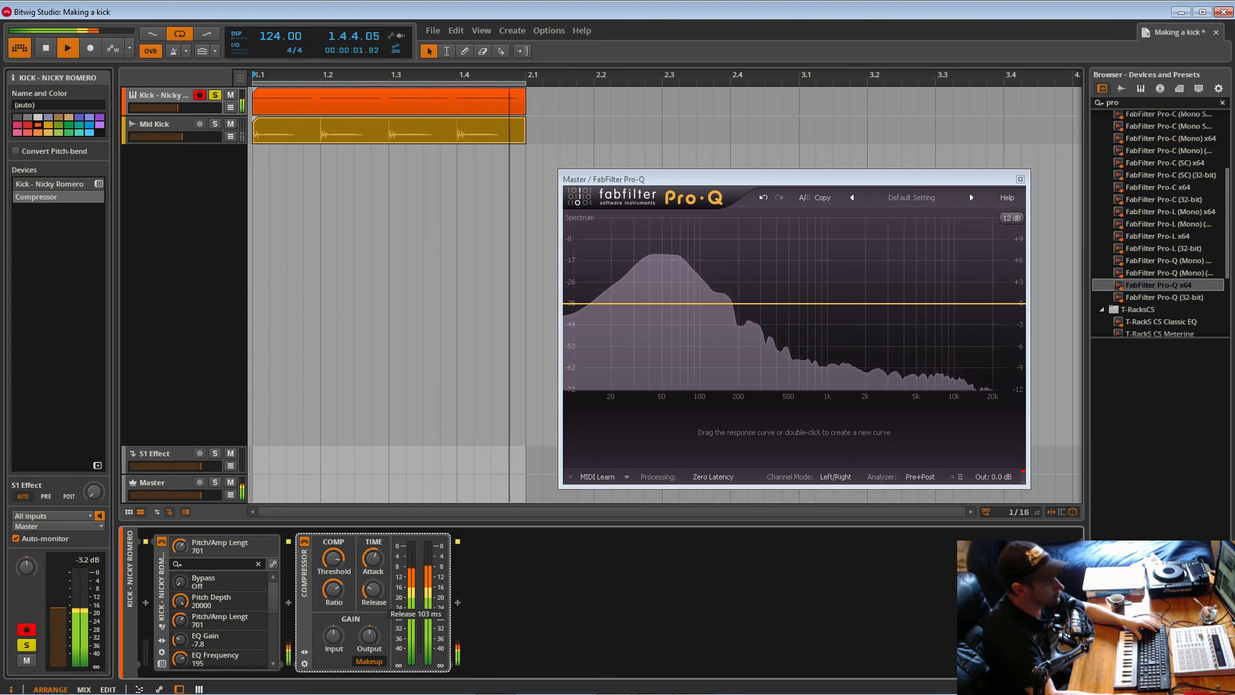
pyautogui.click(306, 543)
pyautogui.click(306, 543)
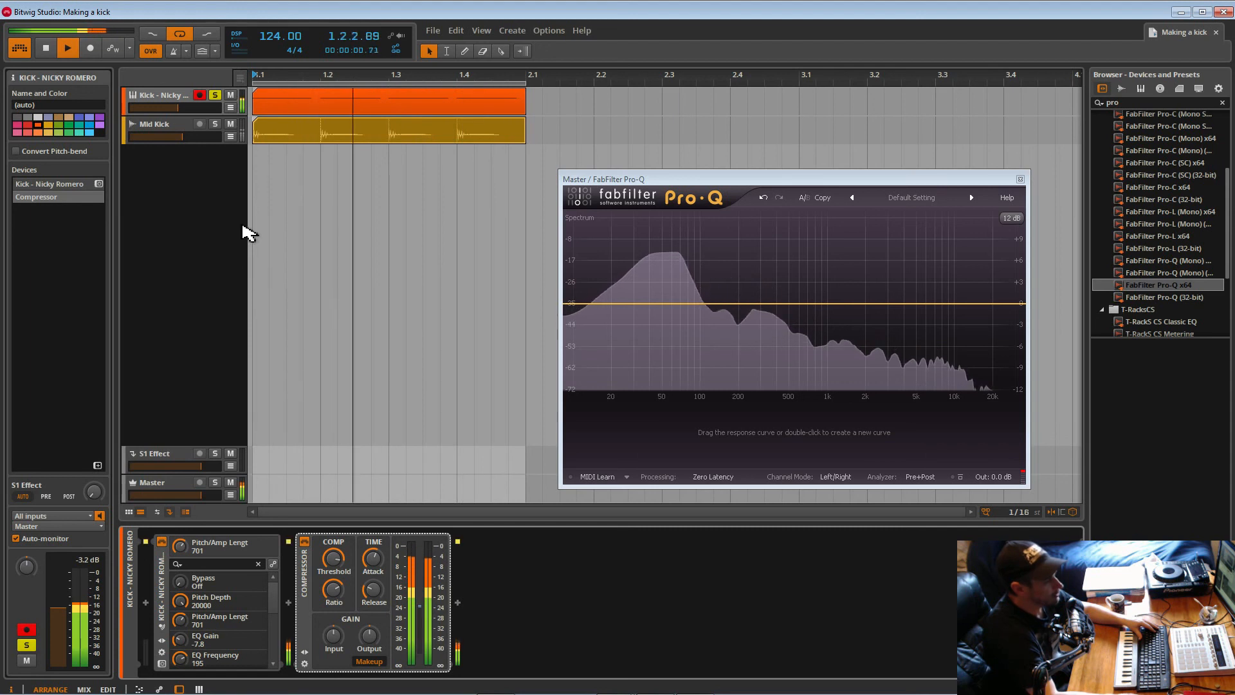
# Solo the Mid Kick, open its clip for editing, and shift the first Kick Legend 707 01 event to 1.1.1.04.
pyautogui.click(268, 141)
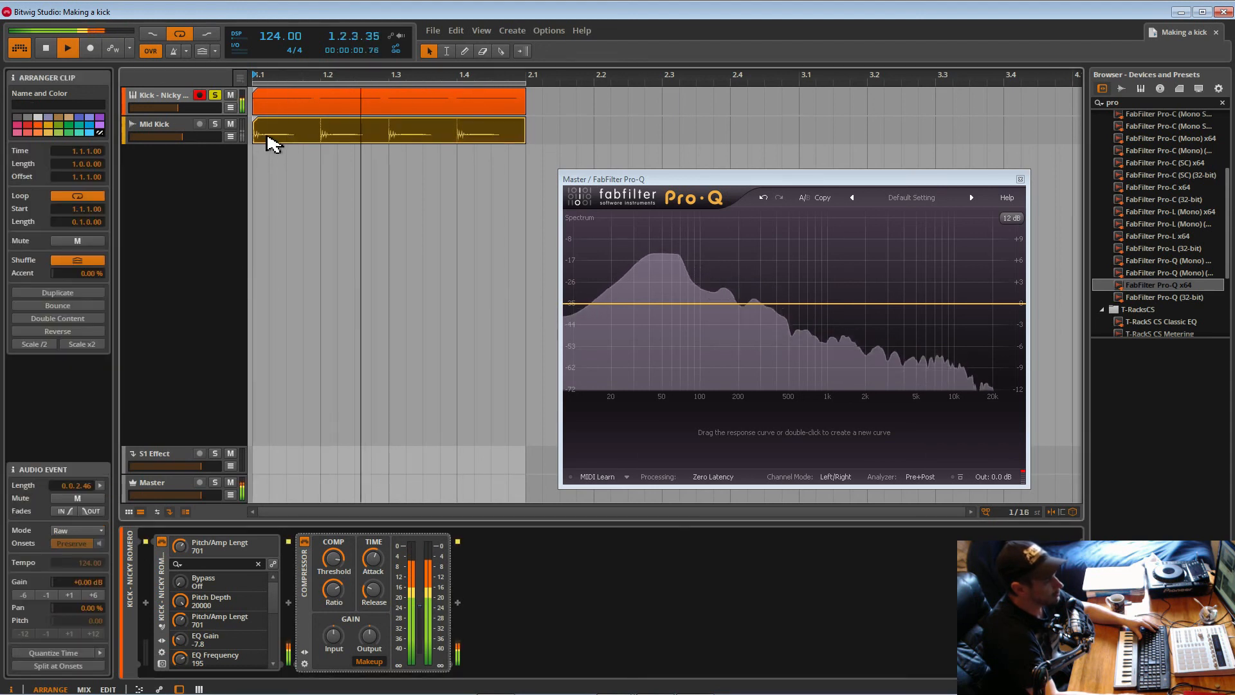
pyautogui.click(215, 124)
pyautogui.doubleClick(278, 141)
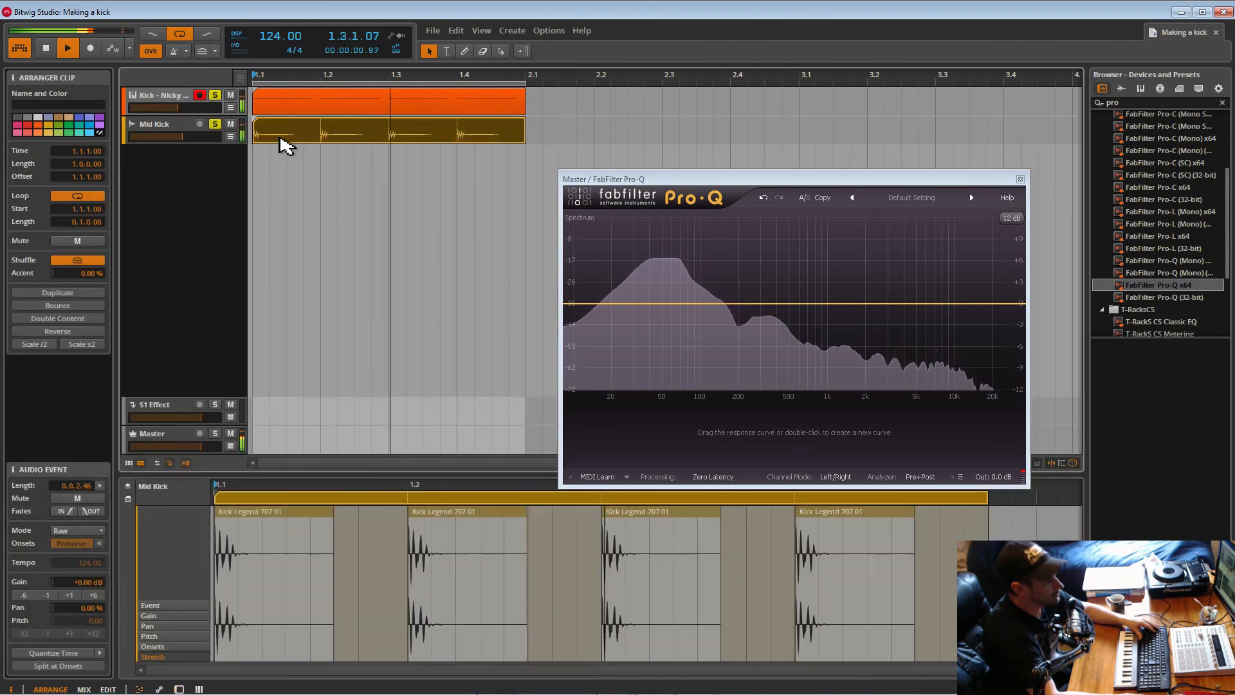
pyautogui.moveTo(250, 485); pyautogui.dragTo(252, 579)
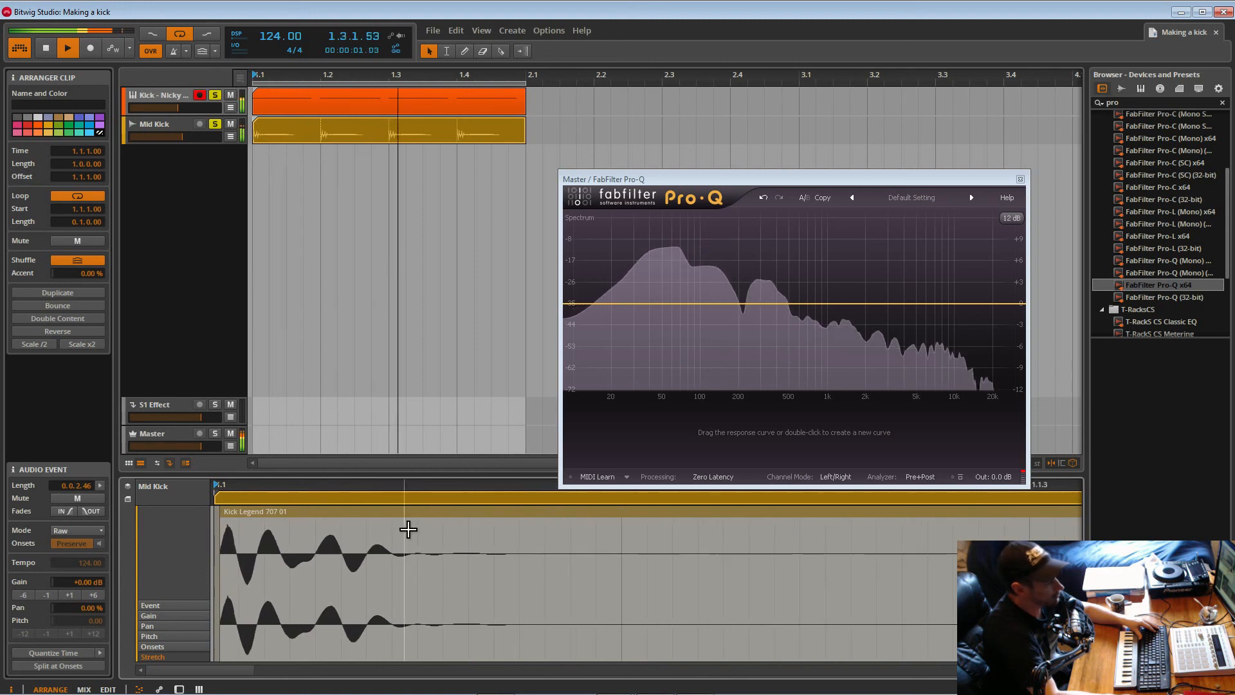
pyautogui.moveTo(238, 485); pyautogui.dragTo(347, 513)
pyautogui.moveTo(268, 510); pyautogui.dragTo(319, 514)
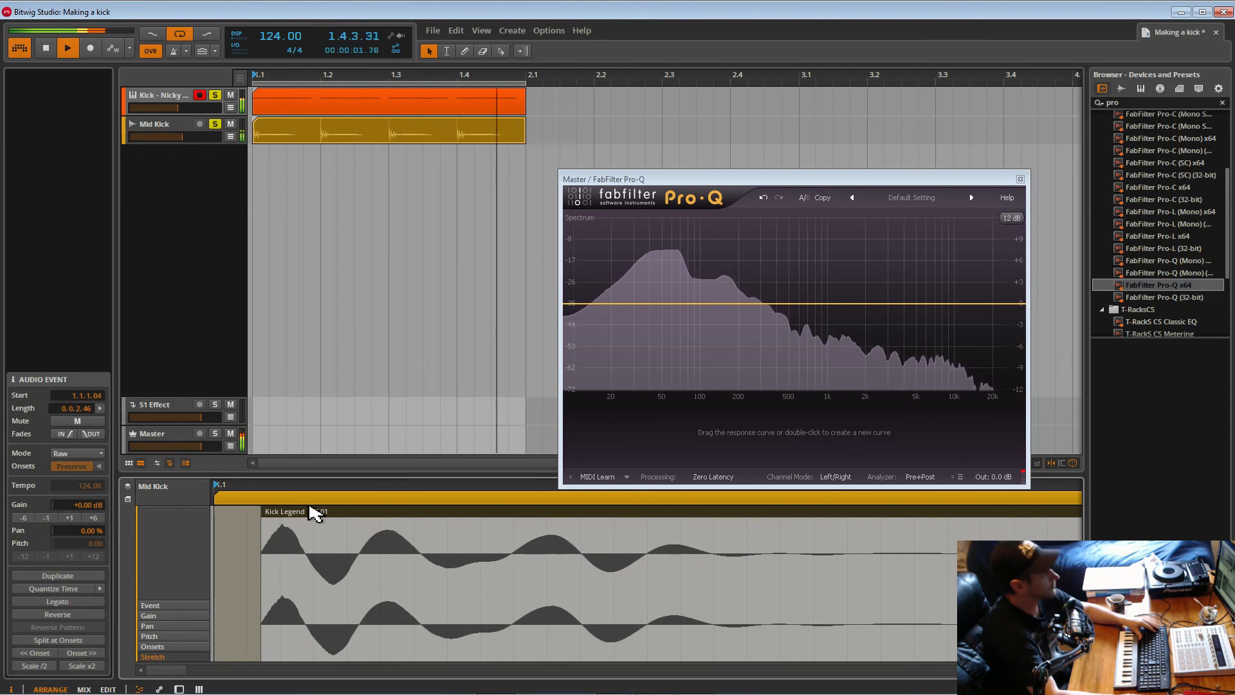
# Compare the layers by toggling the Mid Kick's solo, and shift its first Kick Legend 707 01 event to 1.1.1.01.
pyautogui.click(222, 139)
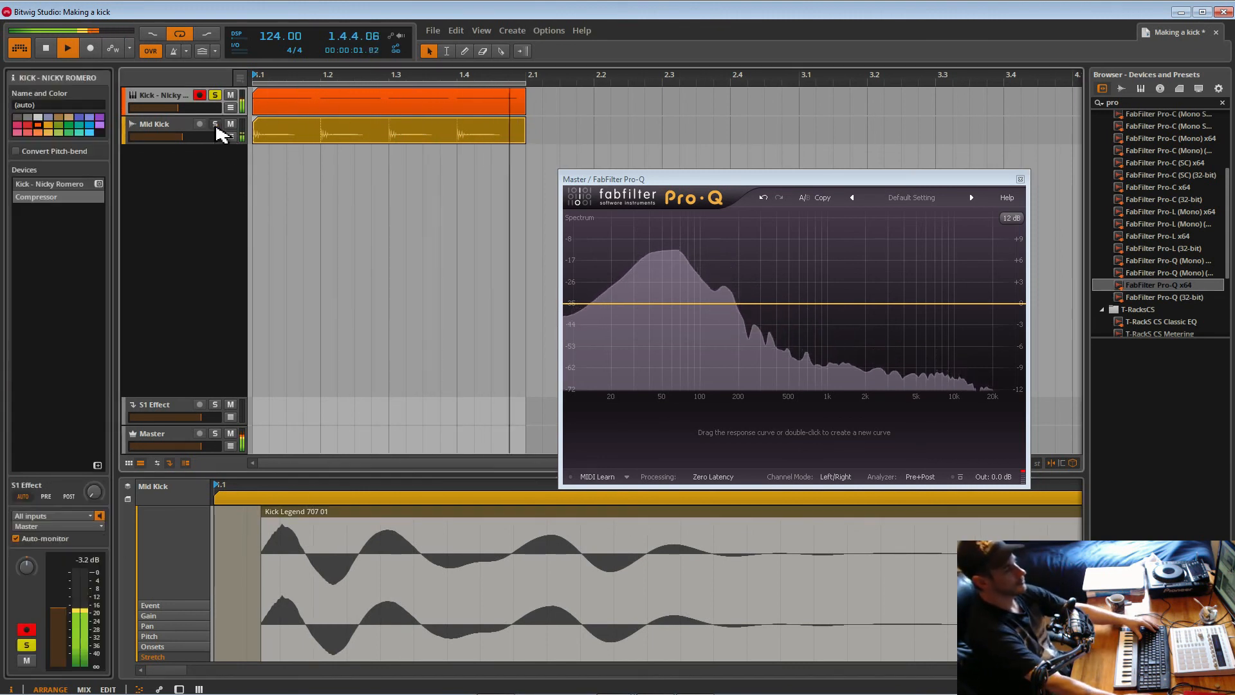
pyautogui.click(215, 125)
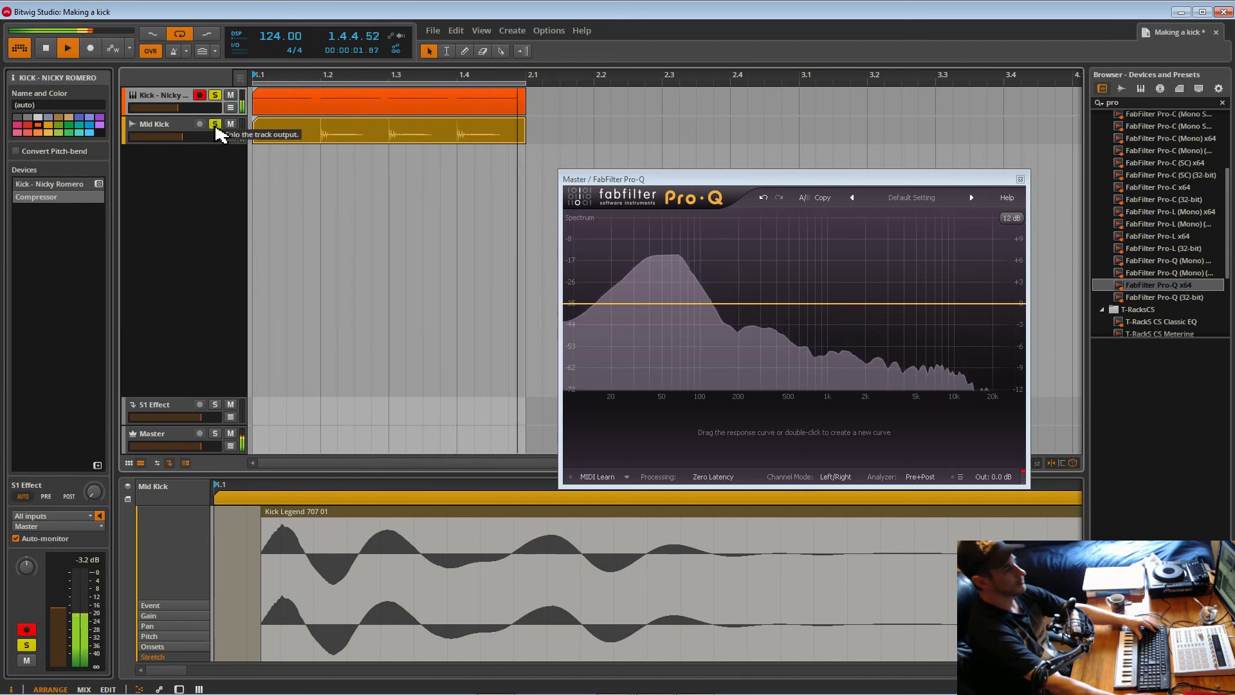
pyautogui.moveTo(298, 513); pyautogui.dragTo(265, 514)
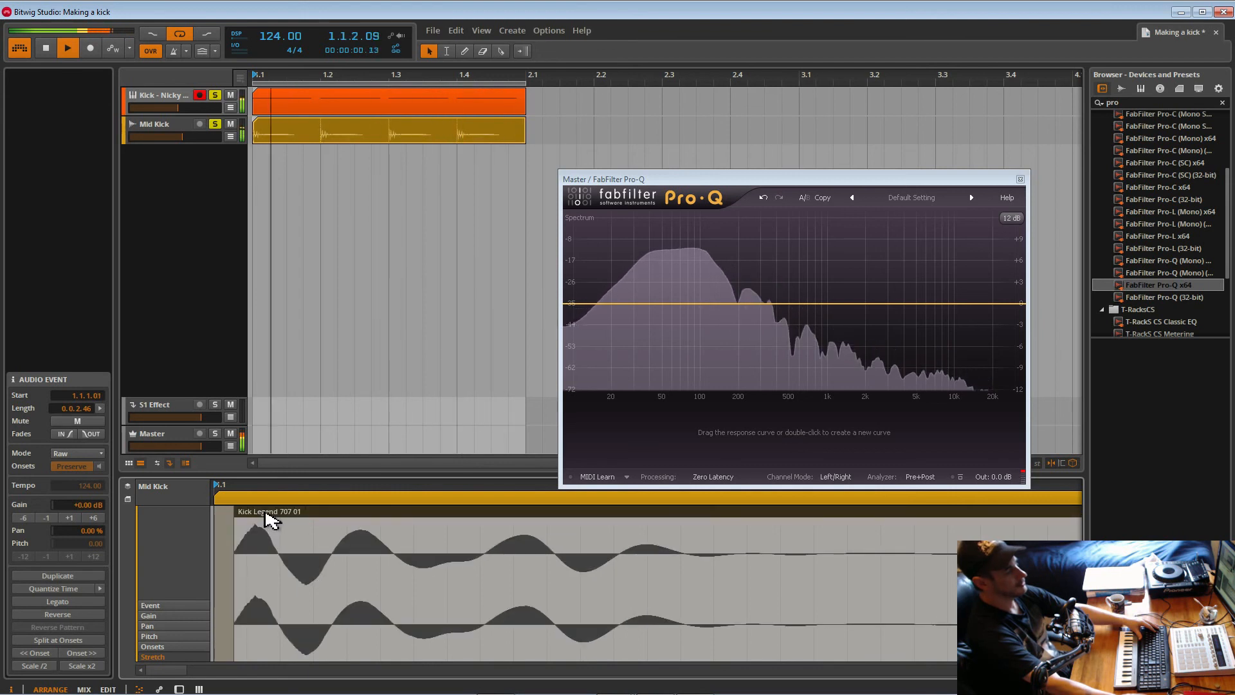
# Compare the Kick with and without the Mid Kick, set the Mid Kick's volume to -6.23 dB, and save the project.
pyautogui.click(218, 126)
pyautogui.click(219, 127)
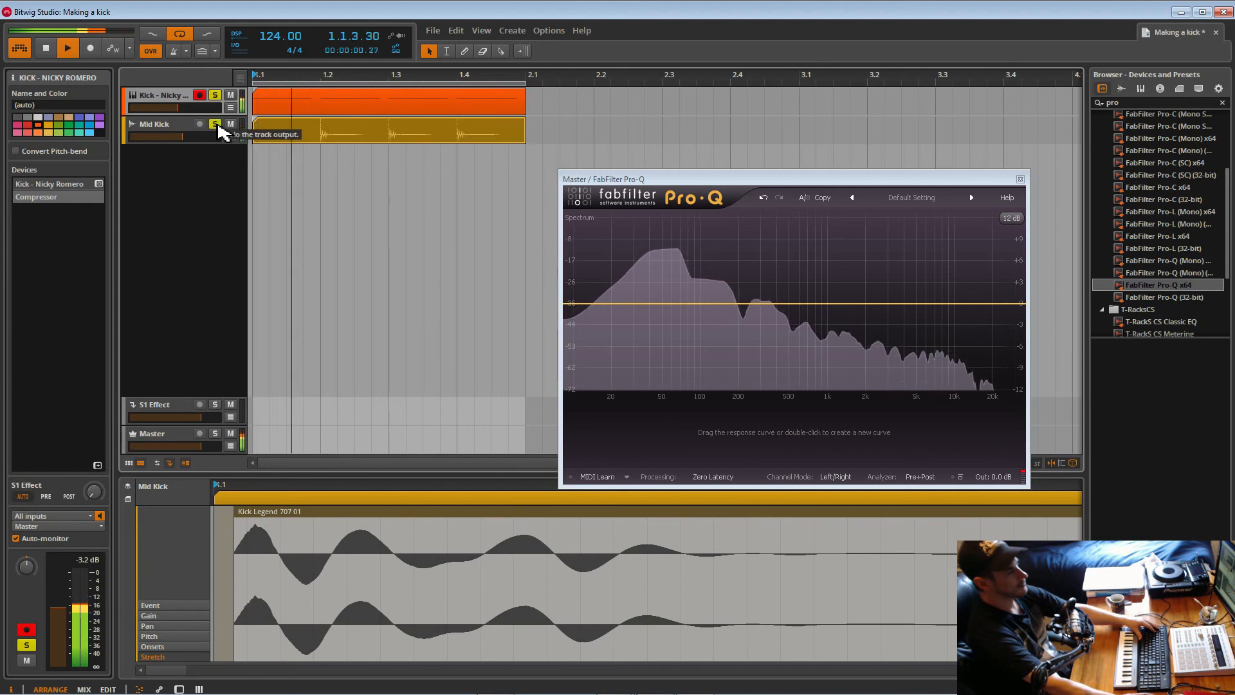
pyautogui.click(217, 96)
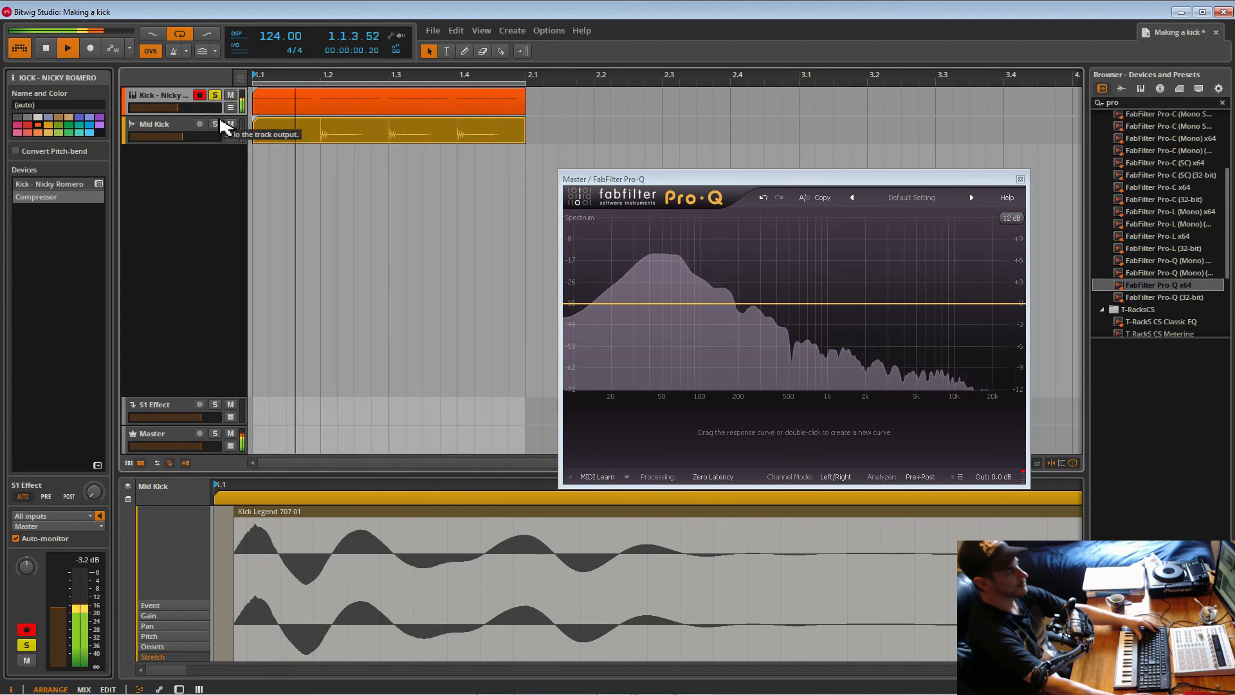
pyautogui.moveTo(183, 137); pyautogui.dragTo(185, 137)
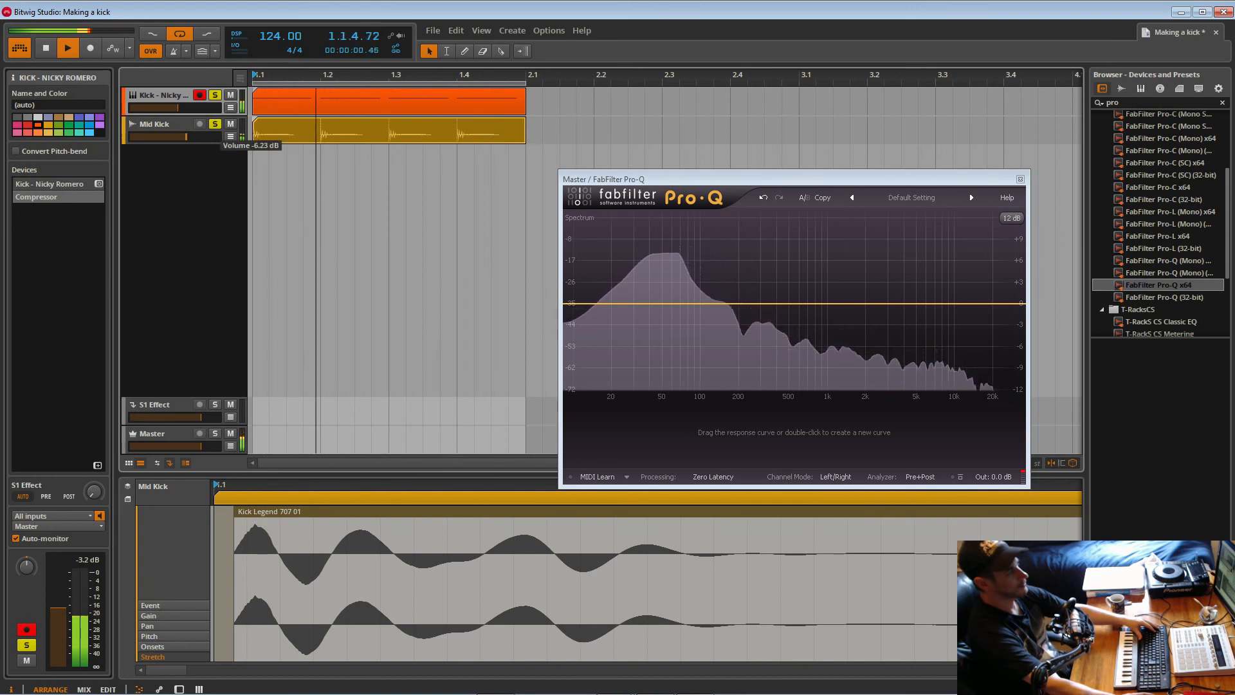
pyautogui.hotkey('ctrl', 's')
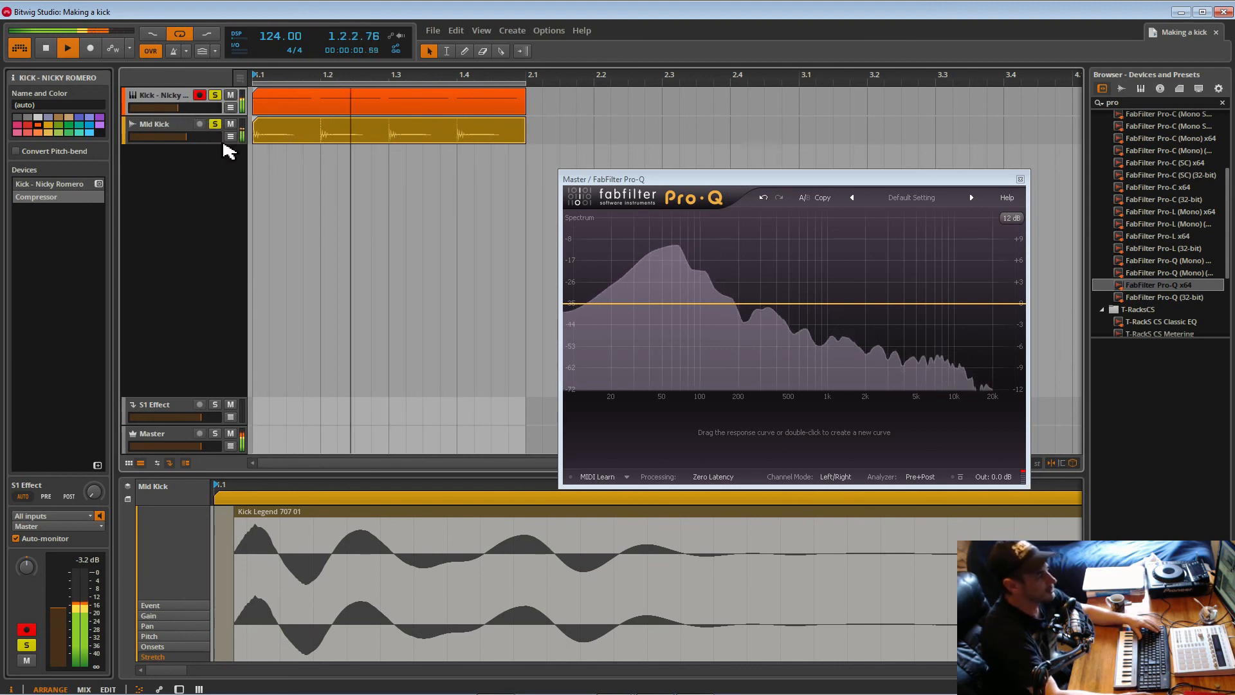
# Insert a Distortion between the Kick synth and its Compressor, adjust its Low Cut, and raise its High Cut.
pyautogui.click(178, 689)
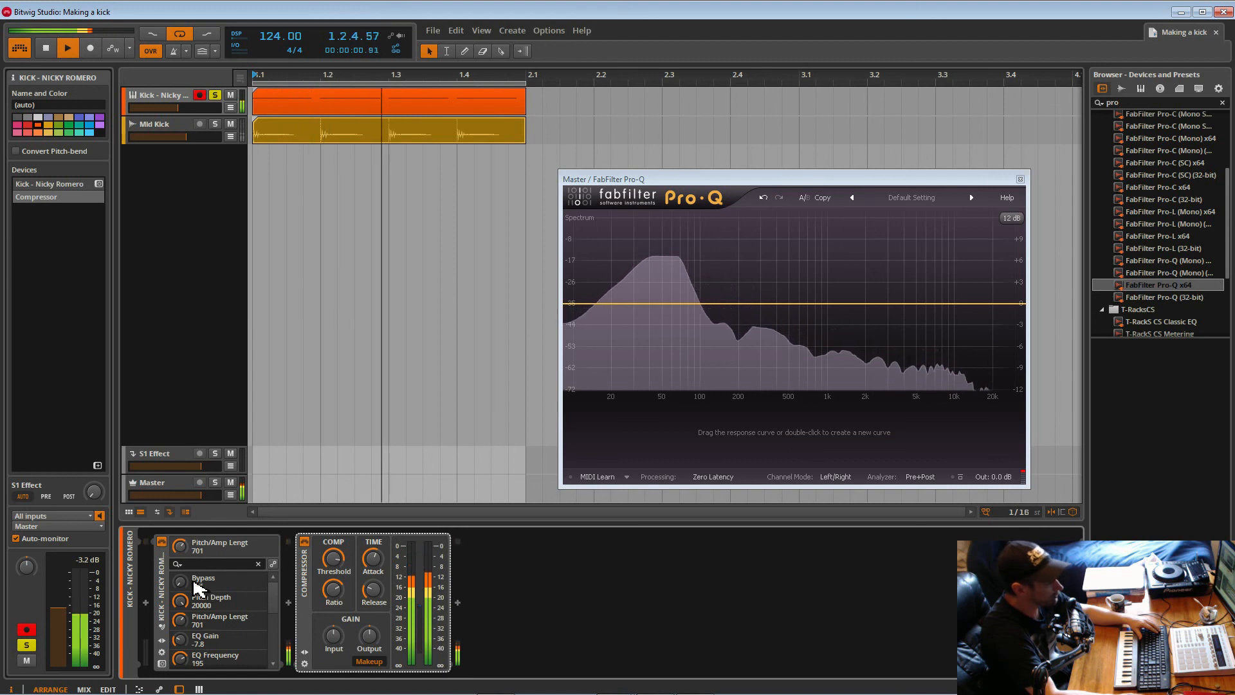
pyautogui.click(289, 602)
pyautogui.click(429, 563)
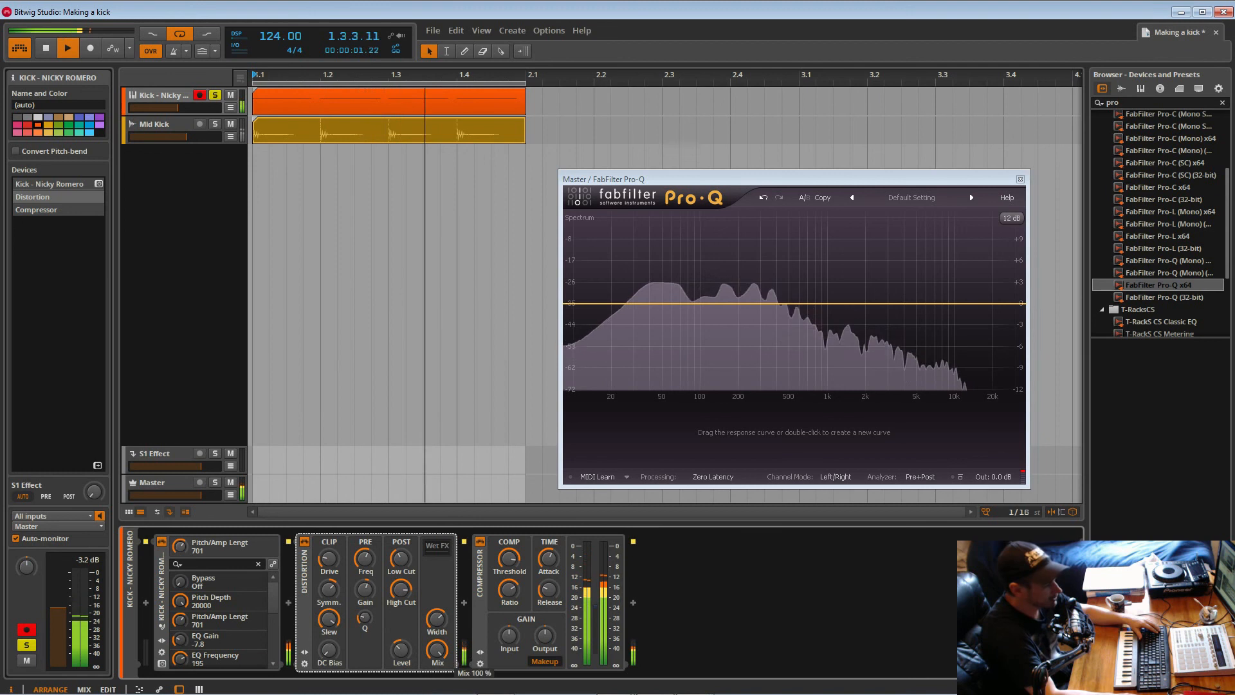
pyautogui.moveTo(399, 561); pyautogui.dragTo(399, 569)
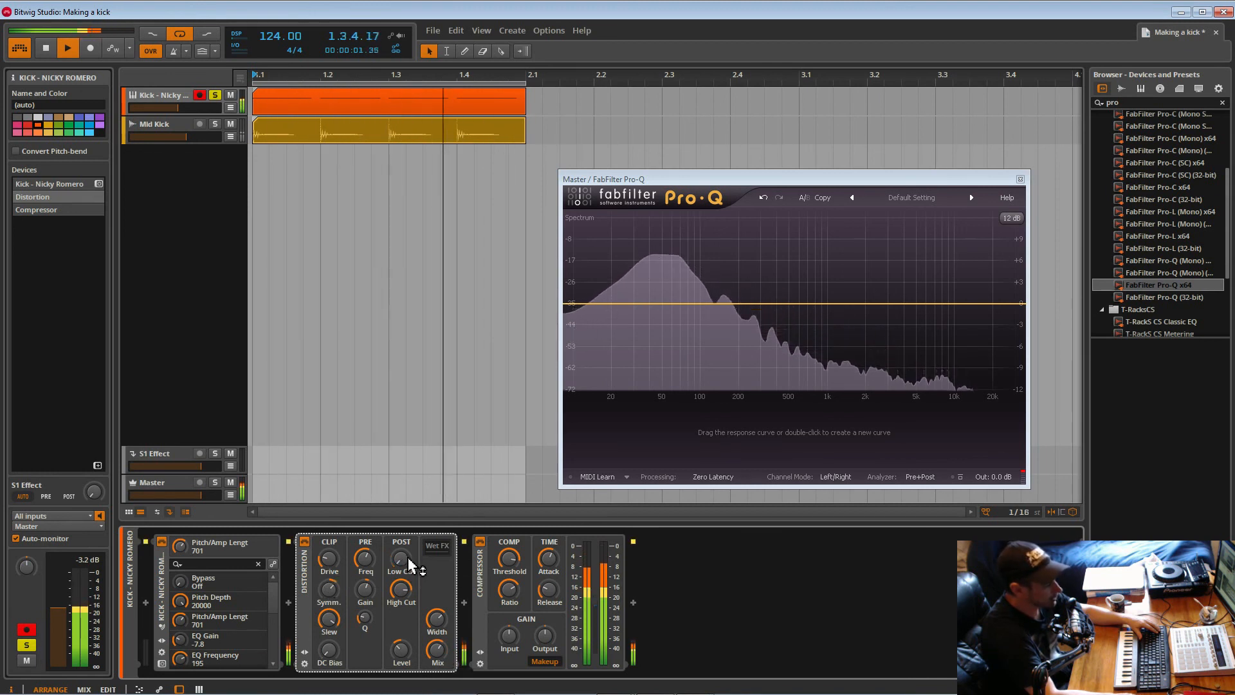
pyautogui.moveTo(400, 589); pyautogui.dragTo(400, 569)
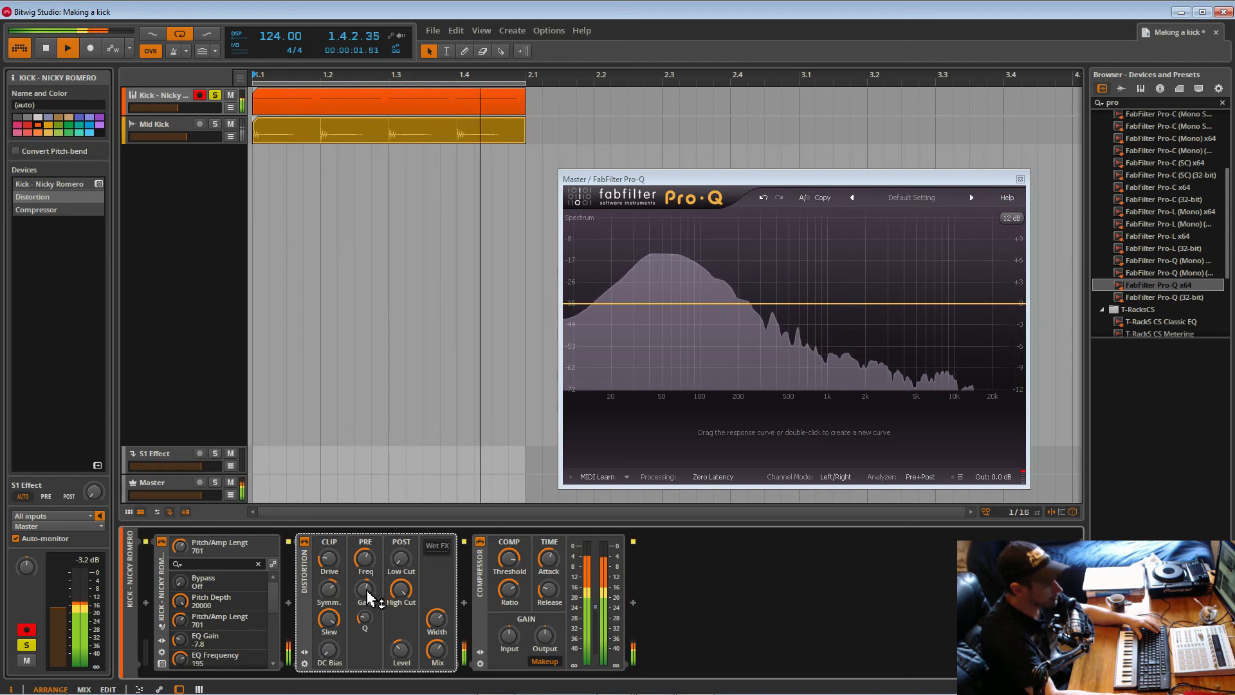
# Set the Distortion's Symmetry to 28.0 % and Drive to +9.50 dB, compare it against bypass, and fine-tune the Drive.
pyautogui.moveTo(329, 589)
pyautogui.mouseDown()
pyautogui.moveTo(328, 608)
pyautogui.moveTo(329, 582)
pyautogui.mouseUp()
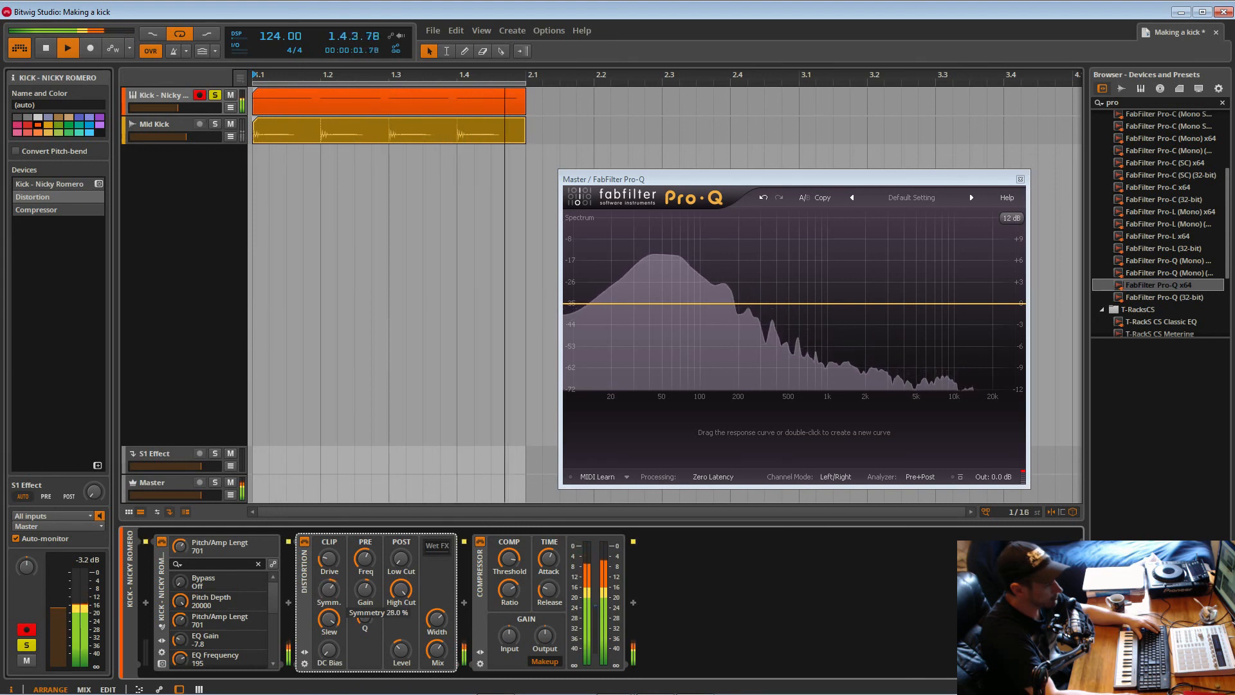
pyautogui.click(305, 542)
pyautogui.click(305, 542)
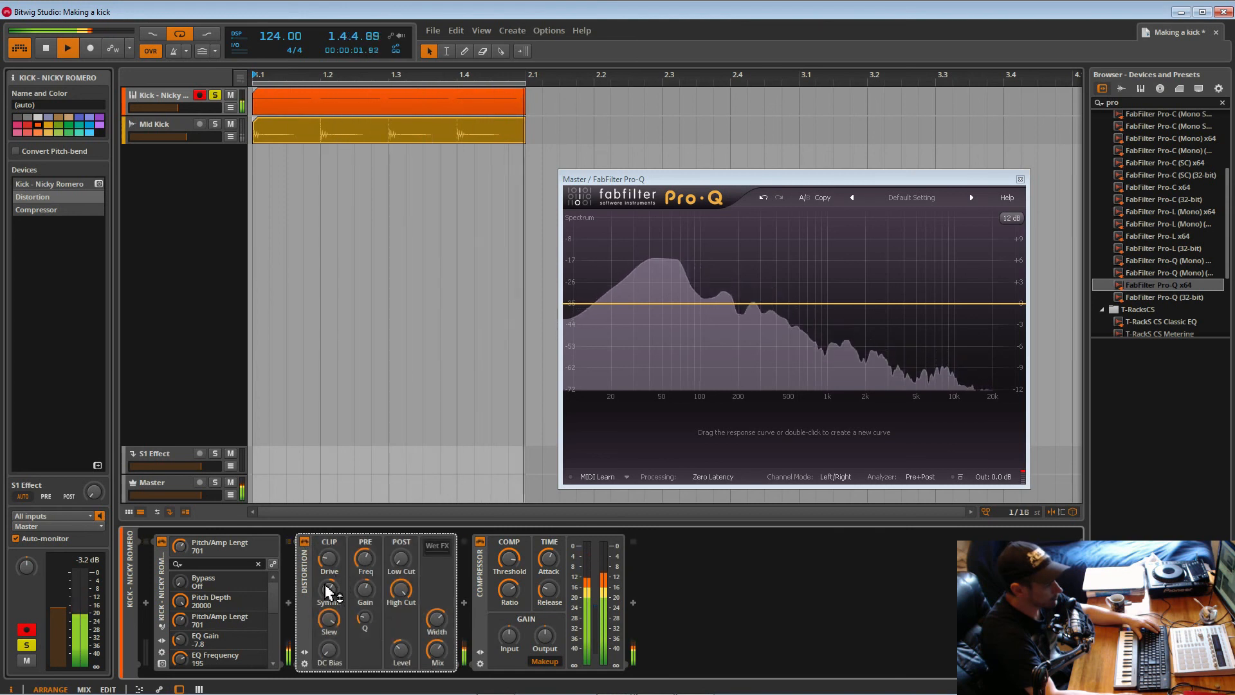
pyautogui.moveTo(330, 559); pyautogui.dragTo(329, 557)
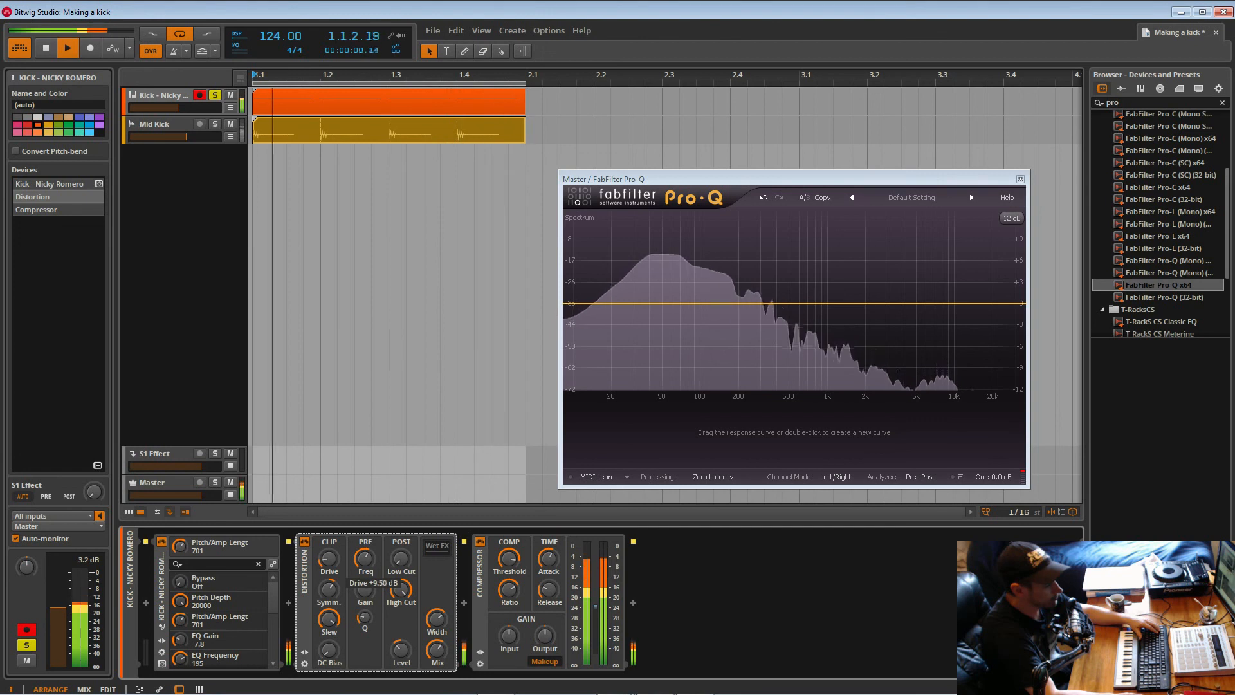
pyautogui.moveTo(329, 560); pyautogui.dragTo(329, 562)
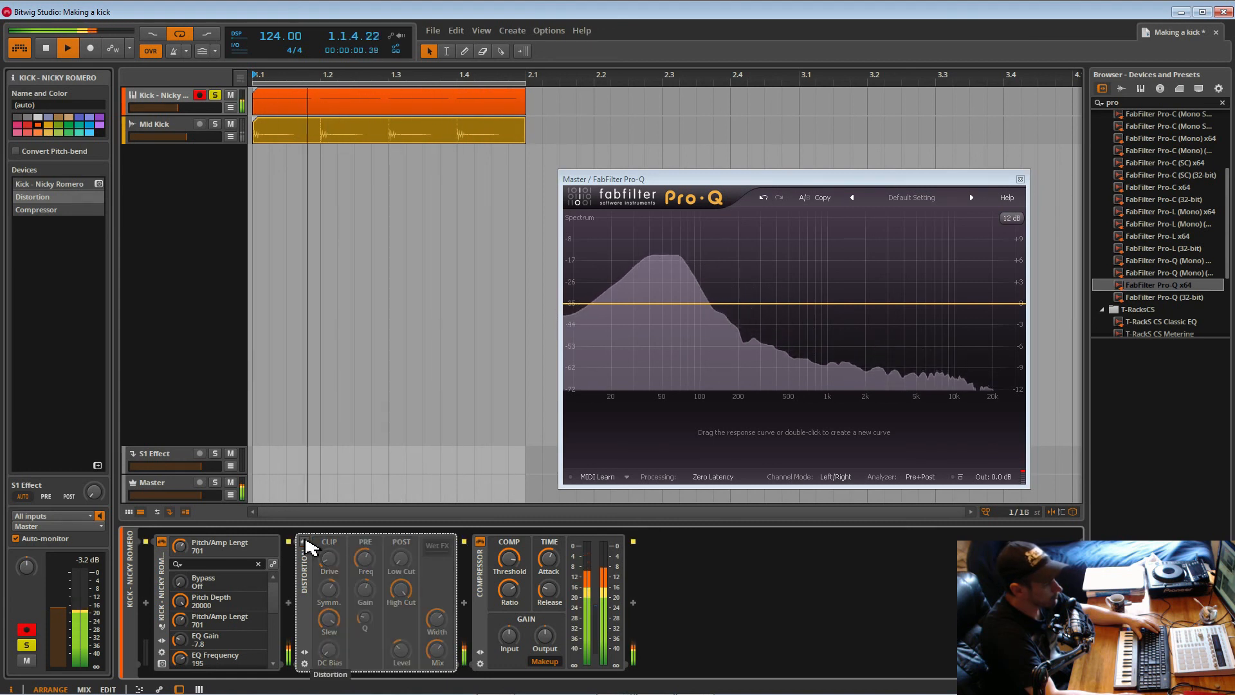
pyautogui.moveTo(332, 564); pyautogui.dragTo(332, 565)
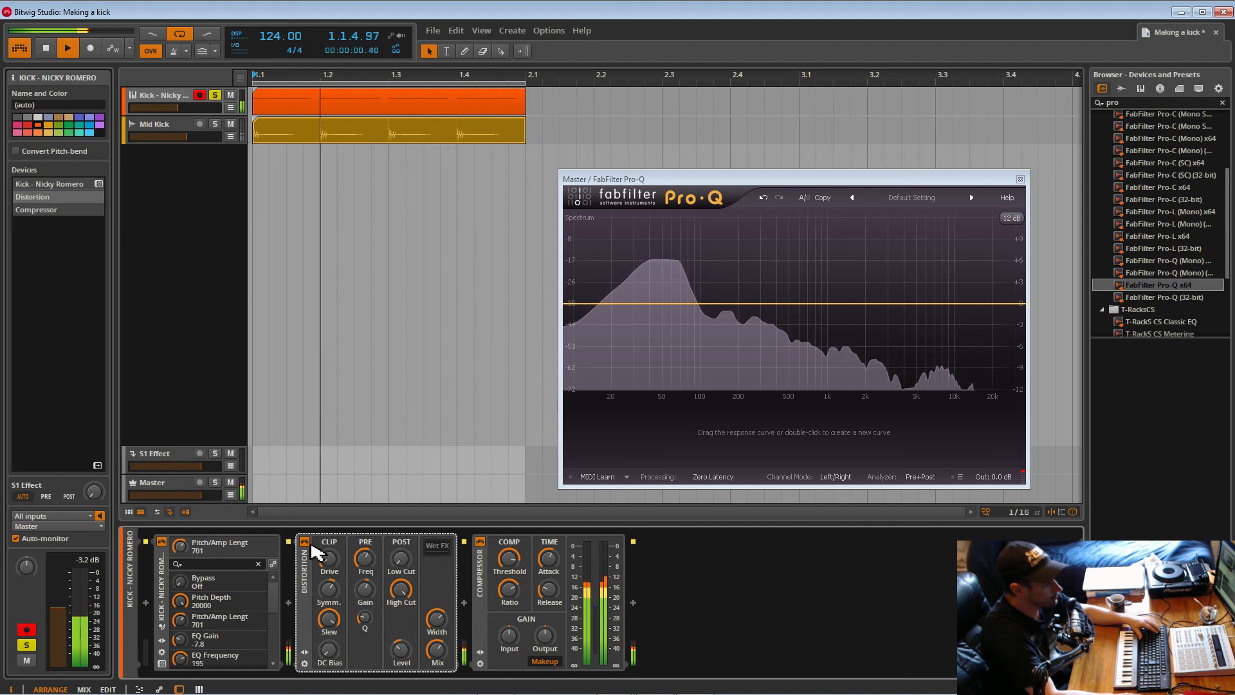
# Set the Distortion's Mix to 39.0 %, compare the Kick with it bypassed and active, and fine-tune the Mix.
pyautogui.moveTo(437, 650); pyautogui.dragTo(437, 647)
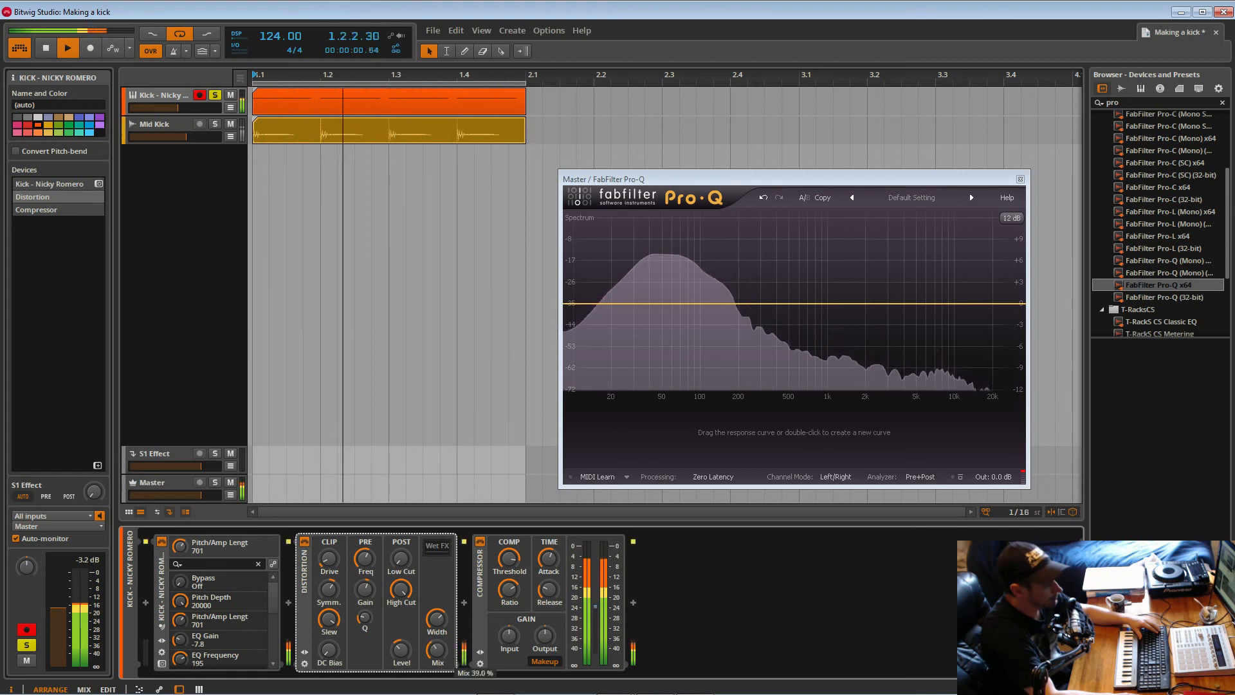
pyautogui.click(305, 541)
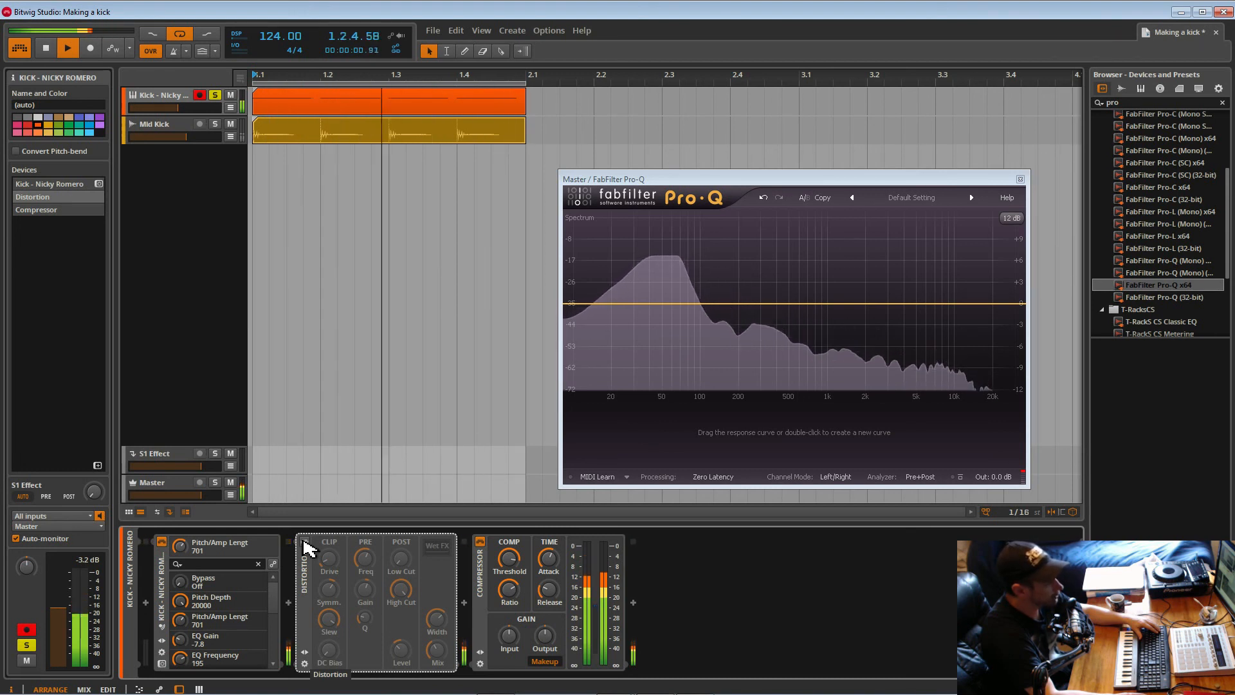
pyautogui.click(304, 542)
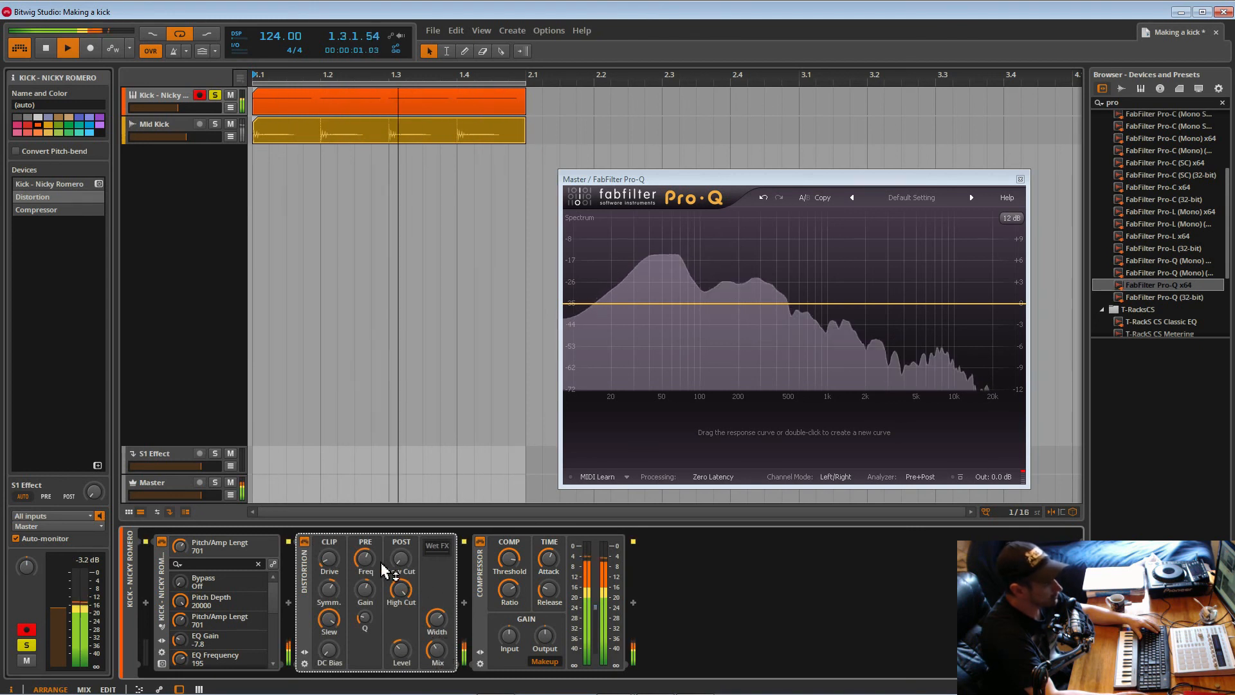
pyautogui.moveTo(441, 657); pyautogui.dragTo(440, 659)
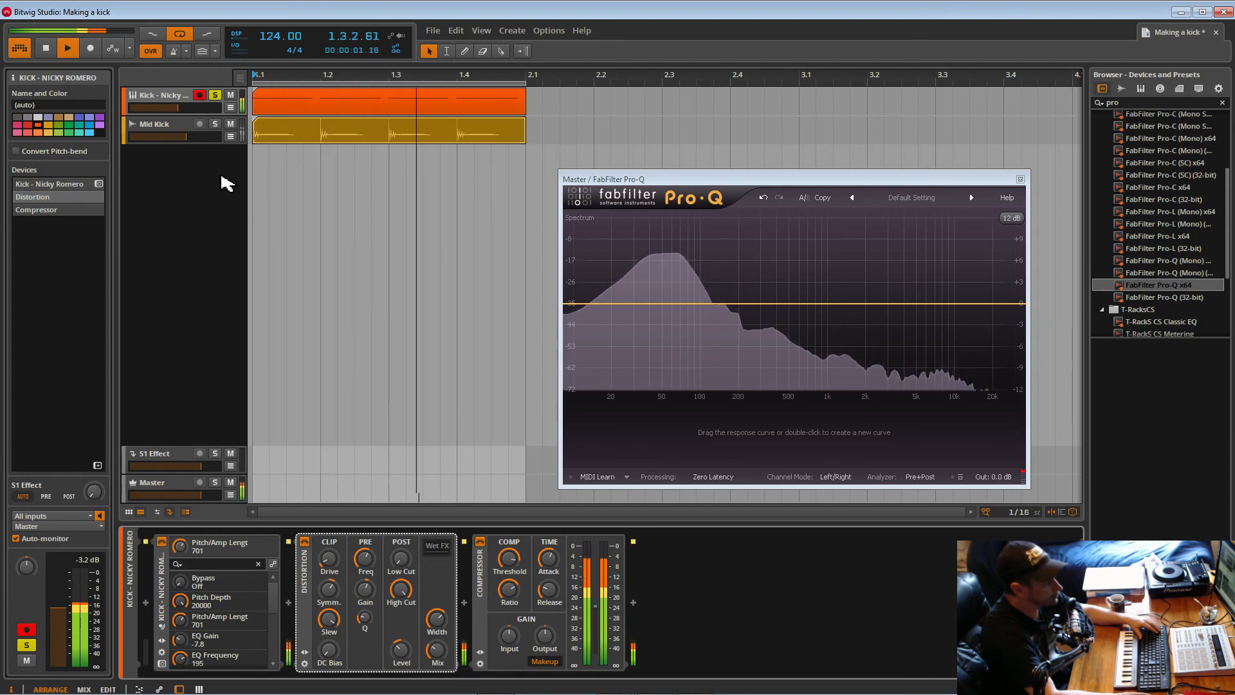
# Solo the Mid Kick together with the Kick, save, and set the Kick Compressor's Ratio to 1:2.35 and Threshold to -13.0 dB.
pyautogui.click(217, 123)
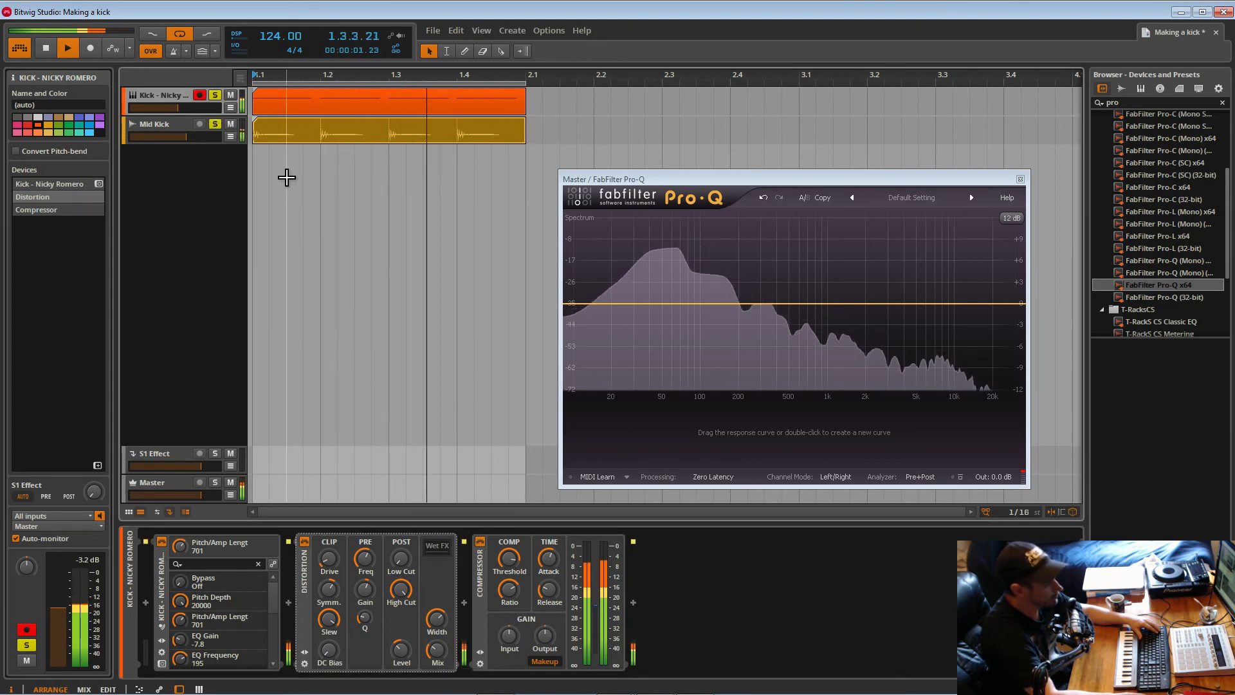
pyautogui.hotkey('ctrl', 's')
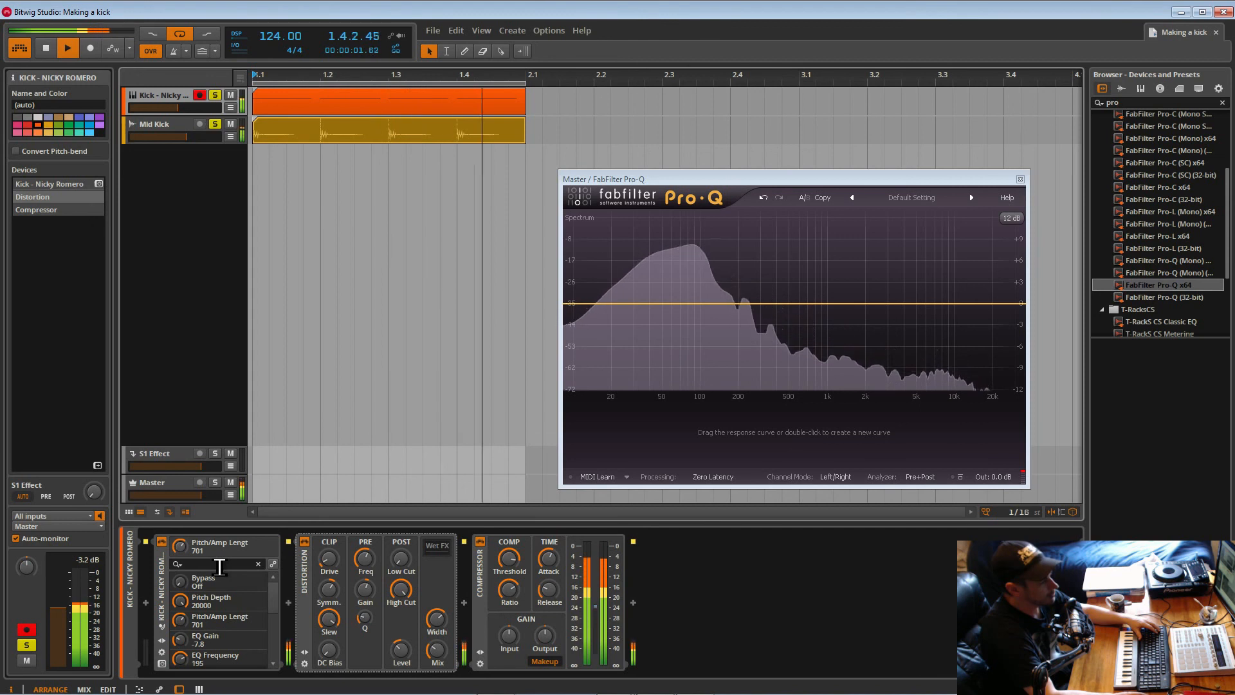
pyautogui.moveTo(544, 566); pyautogui.dragTo(509, 592)
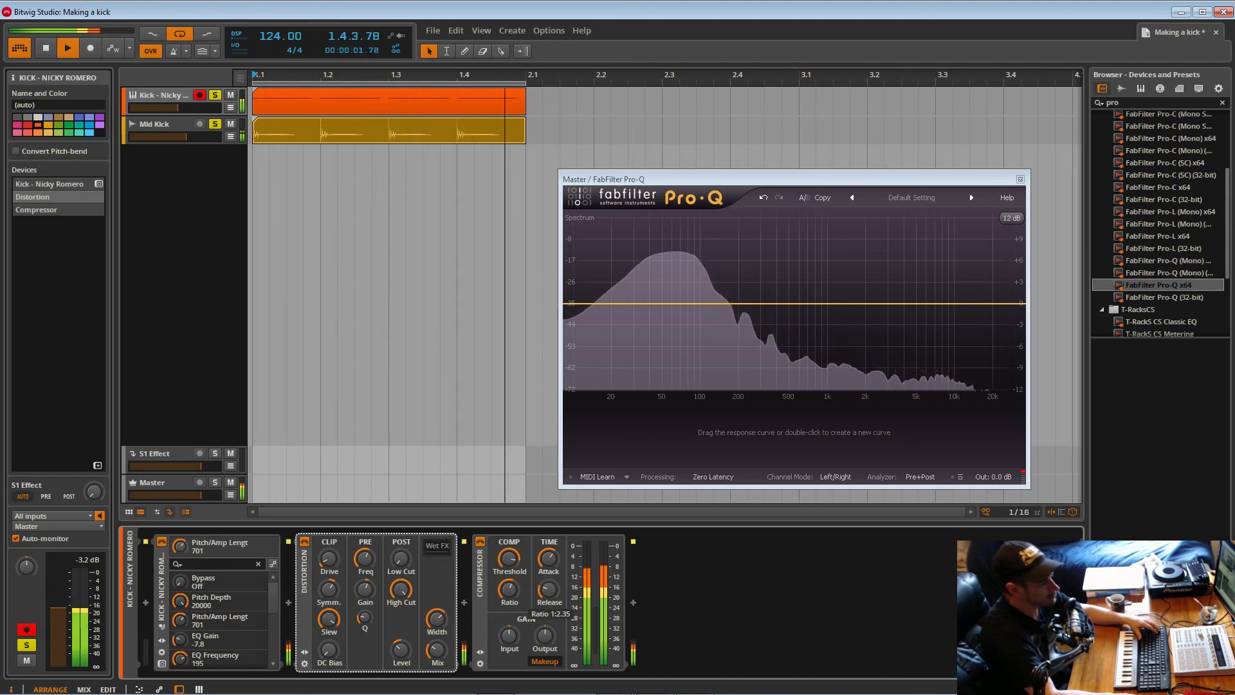
pyautogui.moveTo(506, 578); pyautogui.dragTo(506, 573)
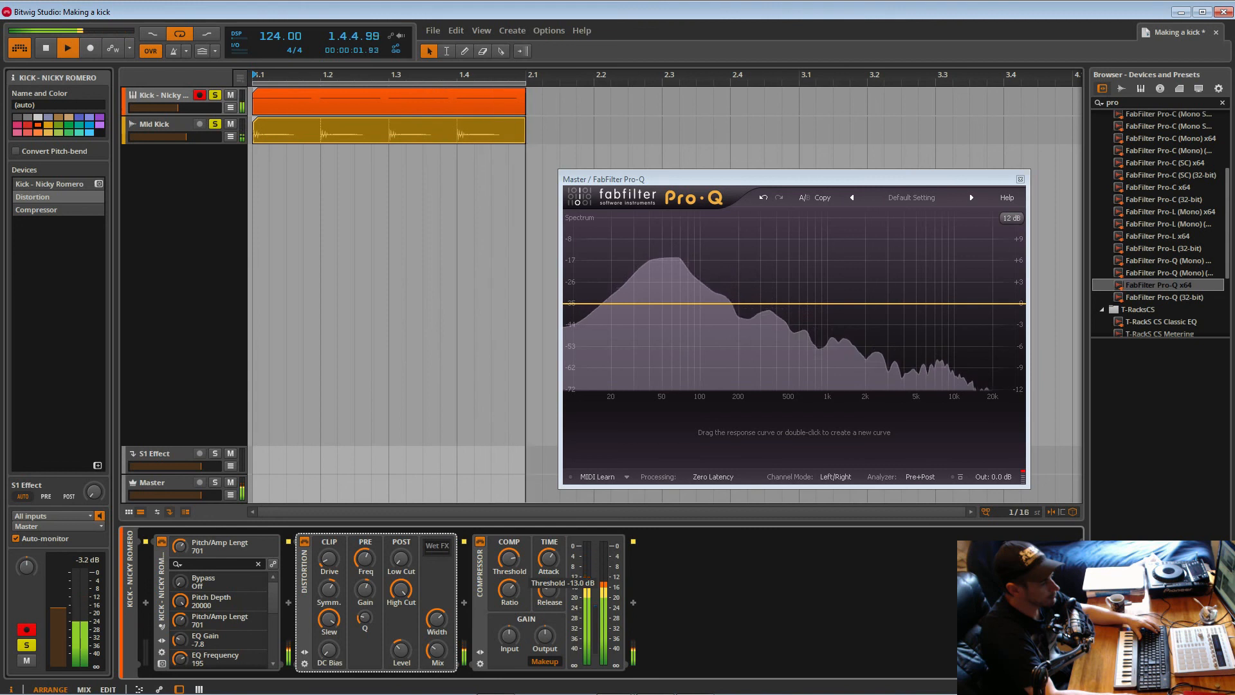
# Compare the Kick with its Compressor and its Distortion each bypassed and active, and save the project.
pyautogui.click(480, 541)
pyautogui.click(480, 541)
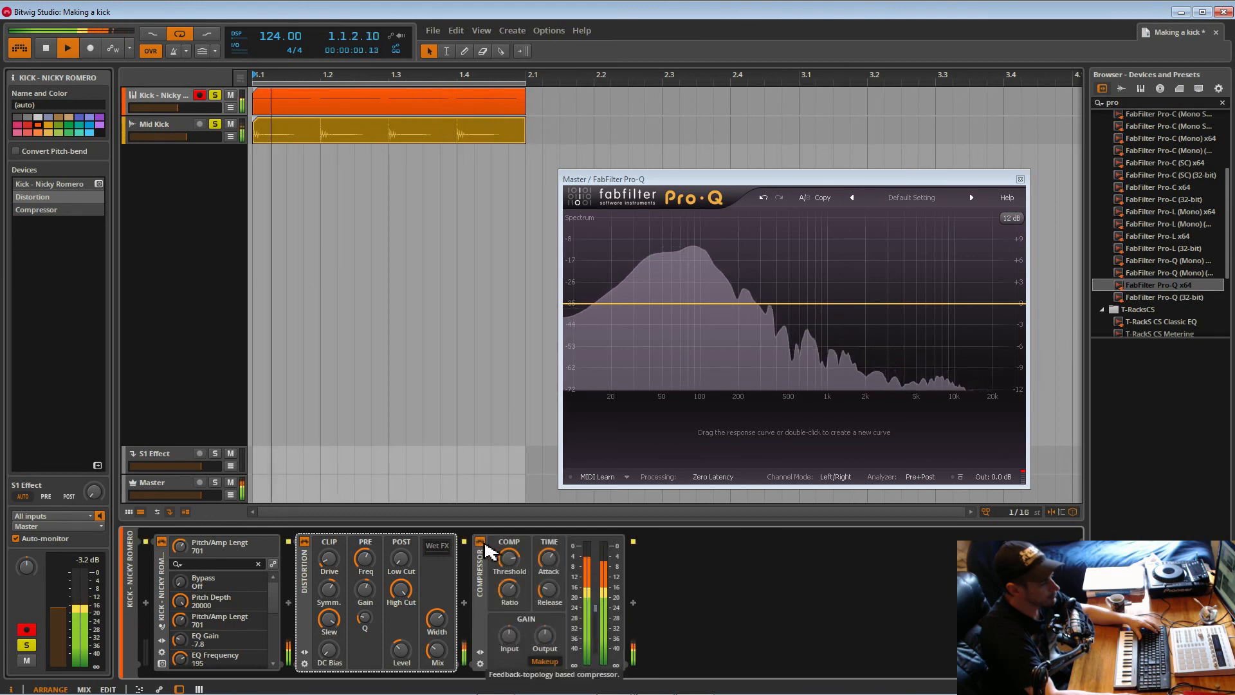
pyautogui.click(305, 542)
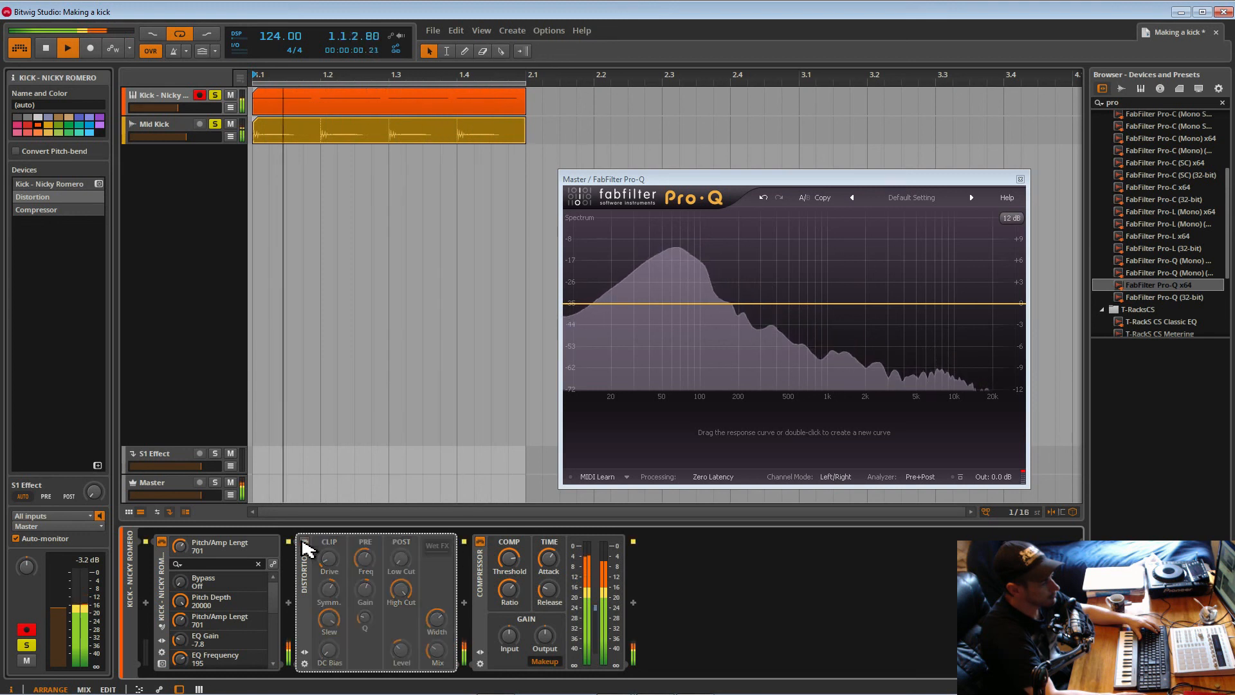
pyautogui.click(305, 544)
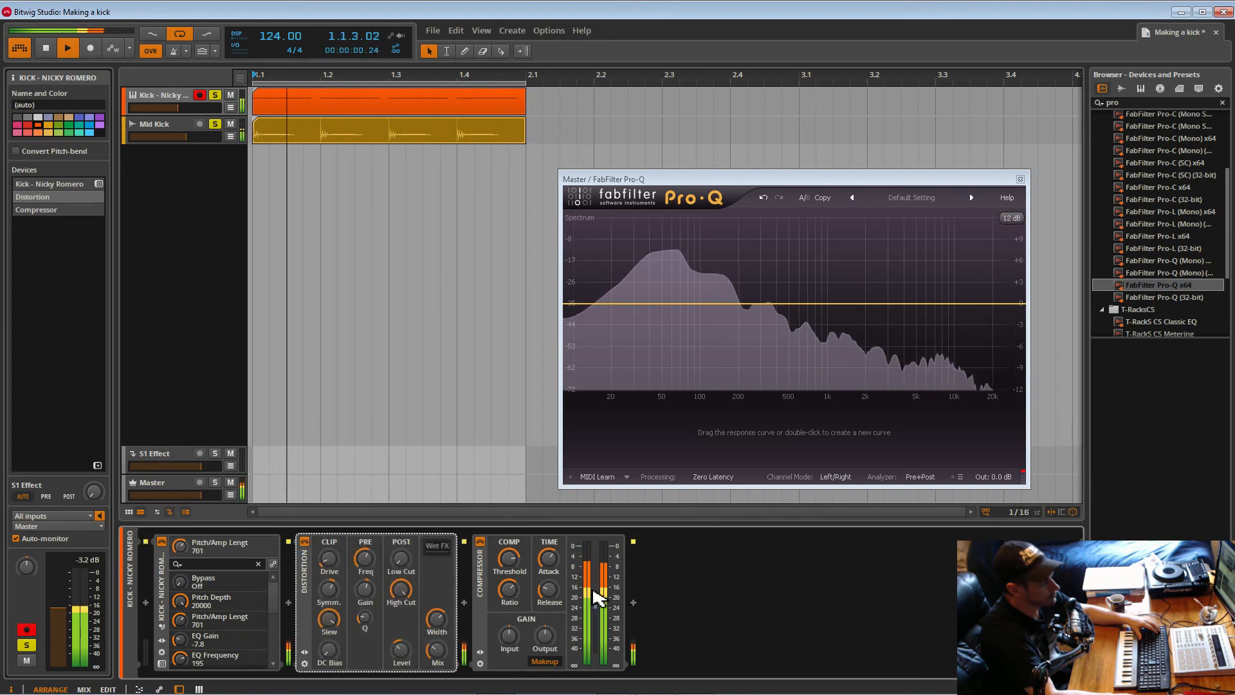
pyautogui.hotkey('ctrl', 's')
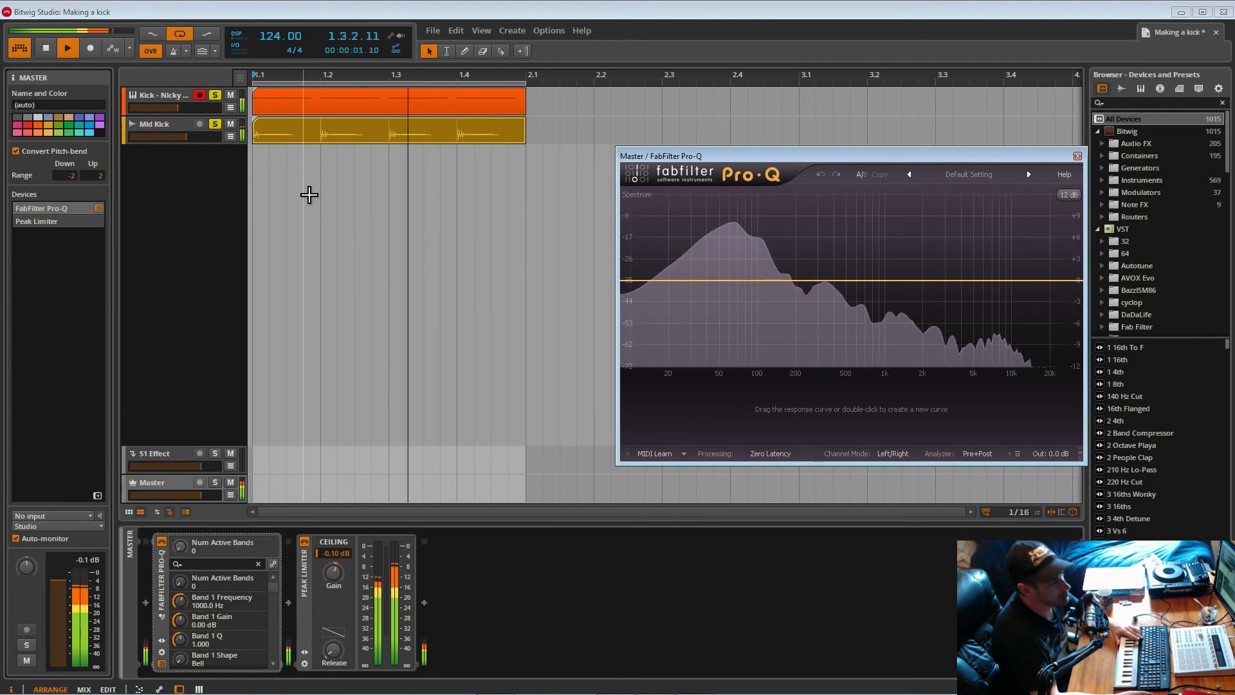
# Add FabFilter Pro-Q x64 to the Kick track and place it between the Distortion and the Compressor.
pyautogui.click(209, 106)
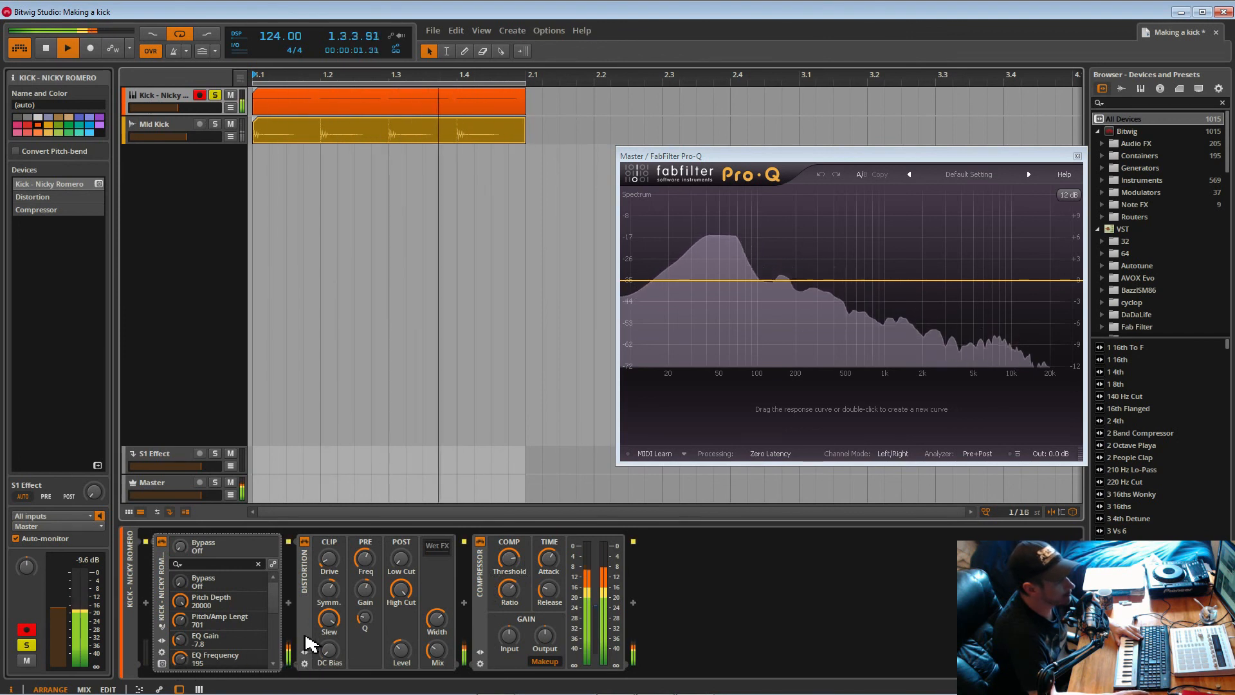
pyautogui.click(464, 603)
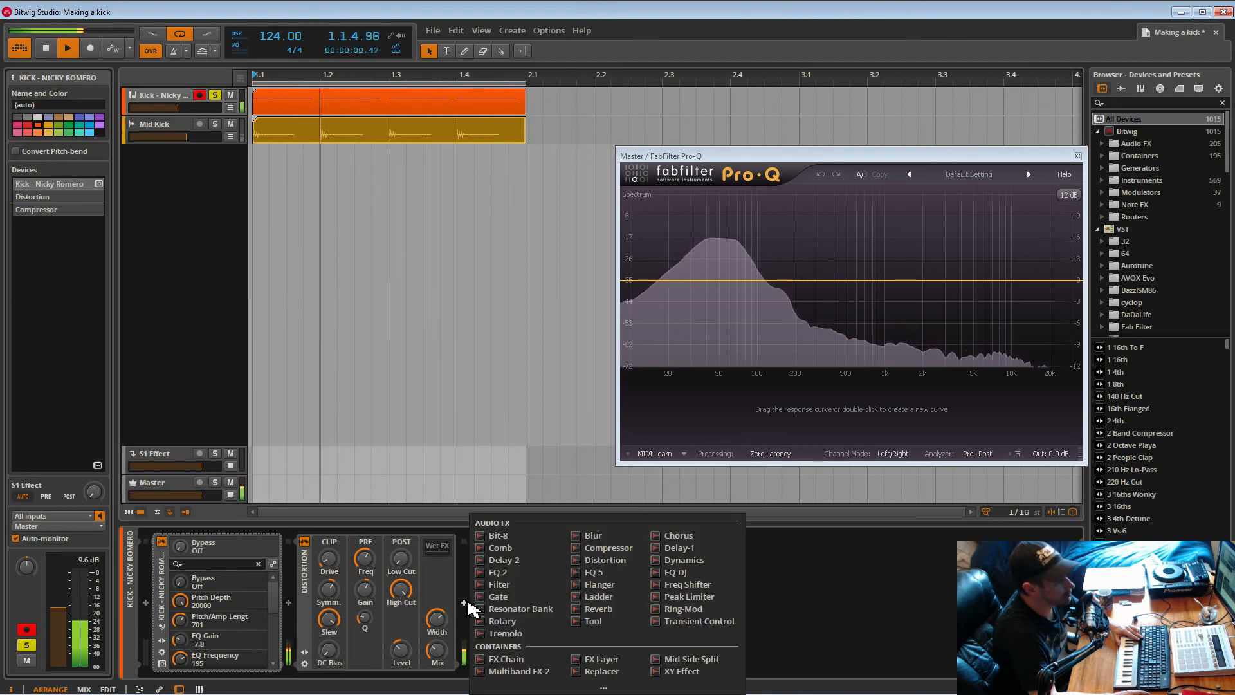
pyautogui.click(856, 588)
pyautogui.click(1144, 103)
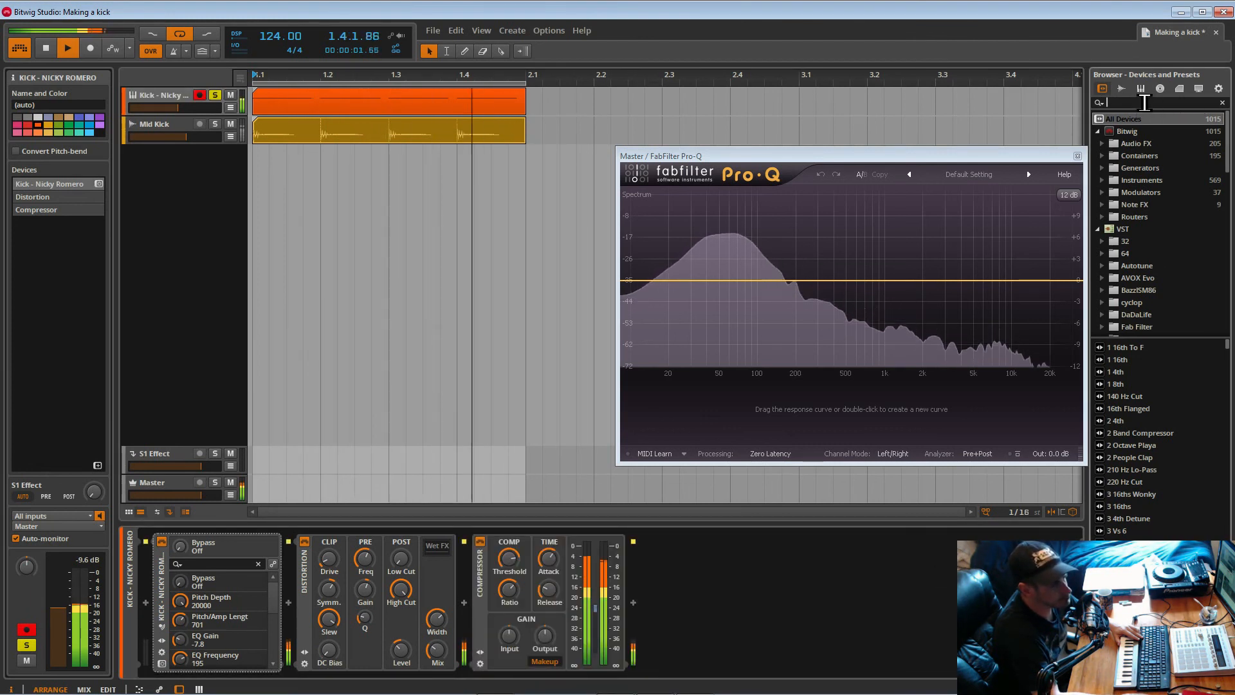
pyautogui.write('pro')
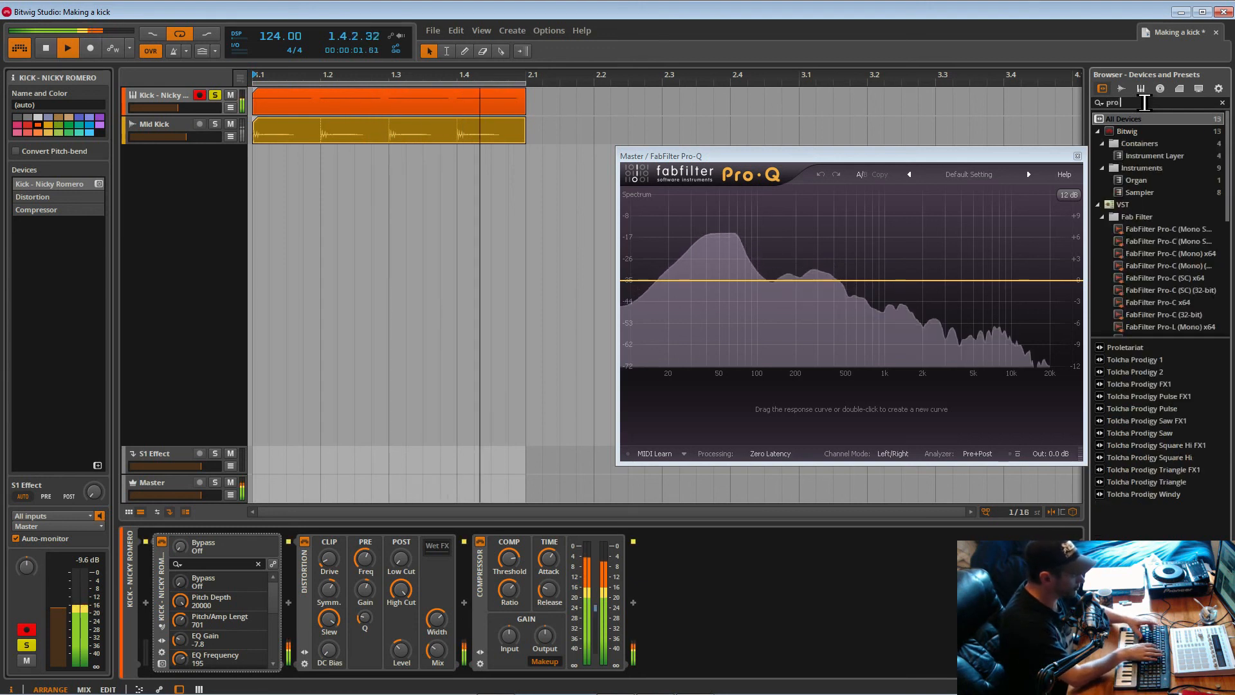
pyautogui.write(' q')
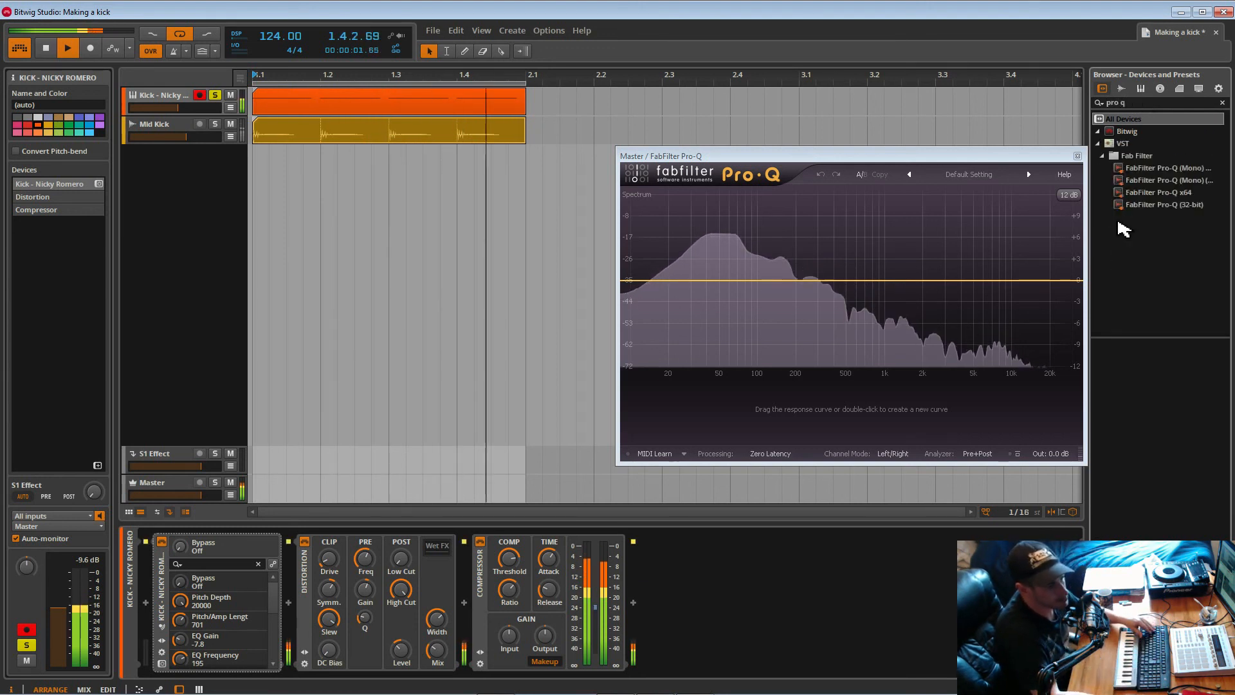
pyautogui.doubleClick(1120, 192)
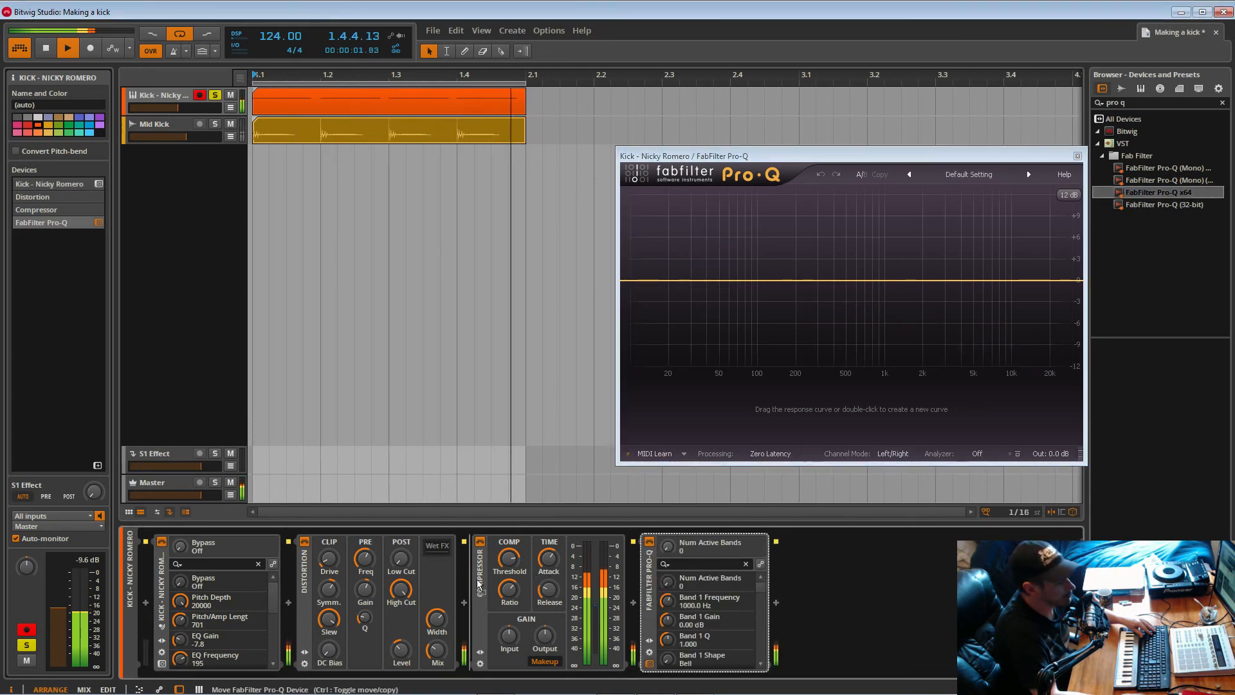
pyautogui.moveTo(478, 584); pyautogui.dragTo(480, 585)
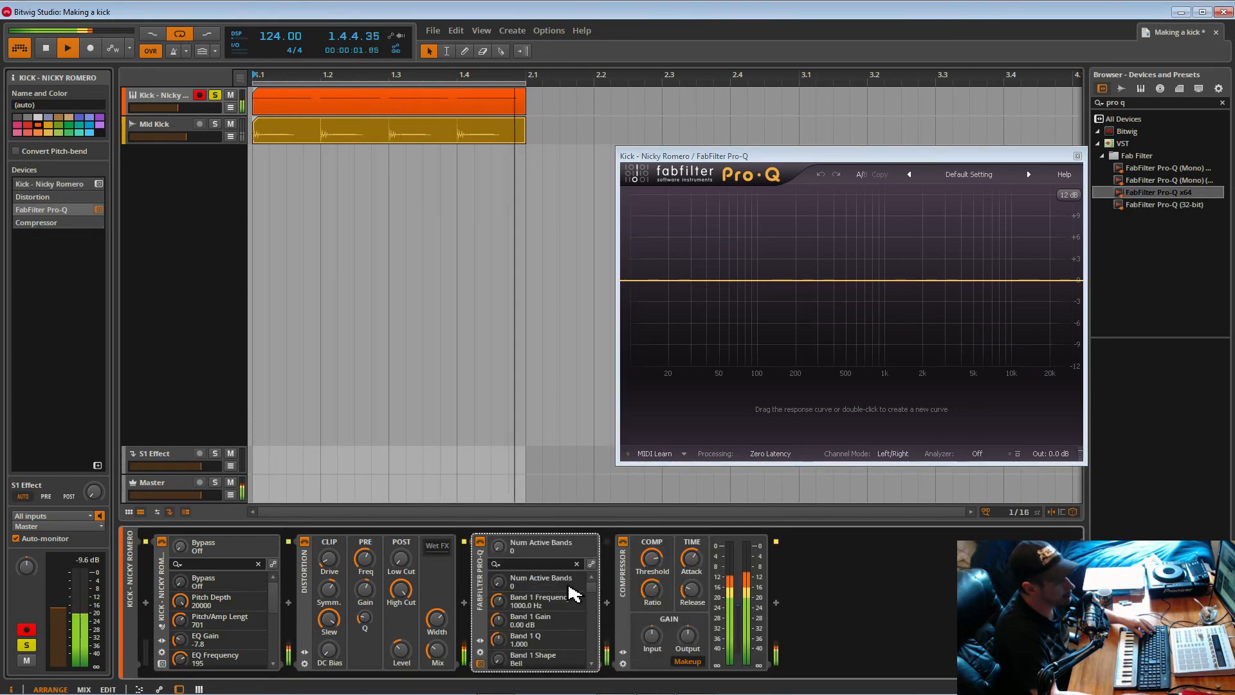
# Set the Kick Pro-Q's analyzer to Pre+Post and move its window clear of the Master Pro-Q.
pyautogui.click(977, 453)
pyautogui.click(996, 512)
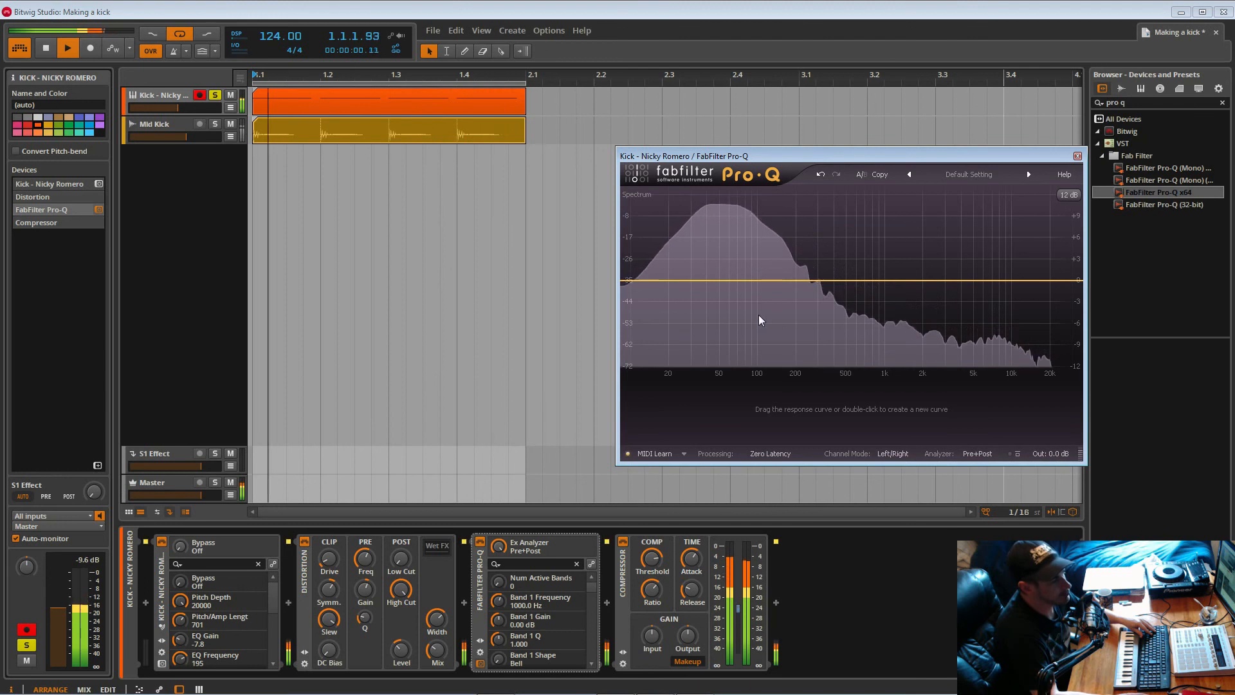
pyautogui.moveTo(861, 160); pyautogui.dragTo(509, 169)
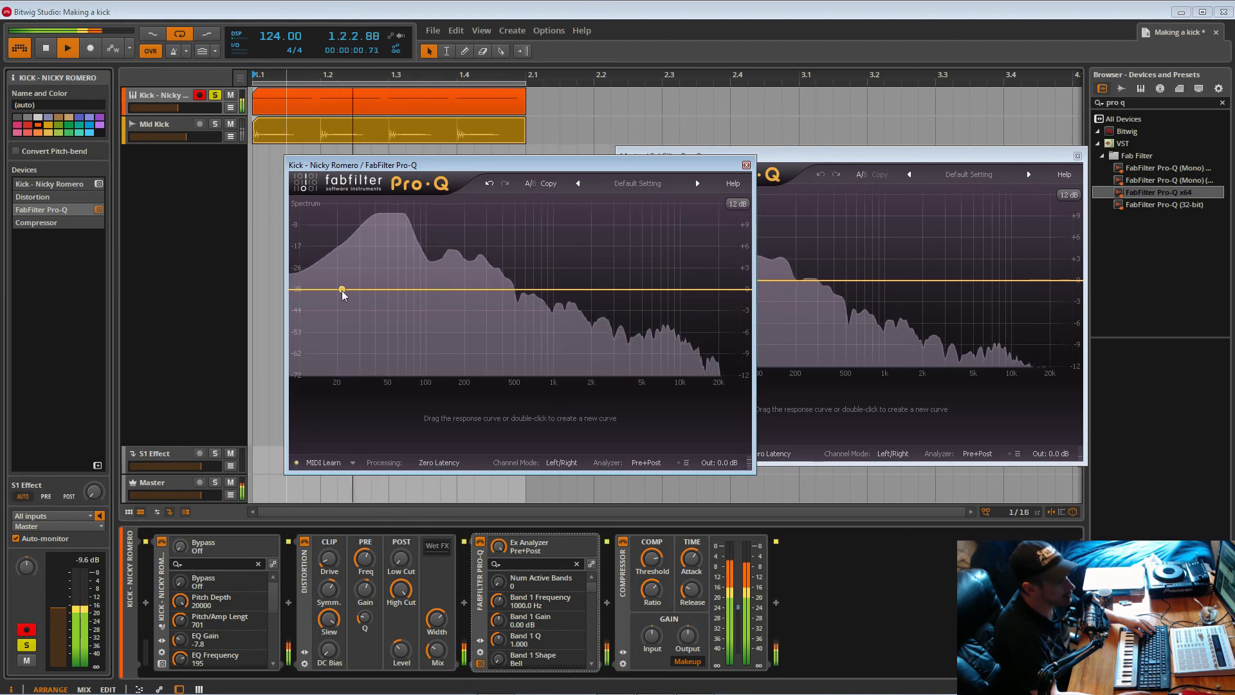
# Sweep a narrow boosted bell band through the Kick's low mids, and turn it into a -6.06 dB cut at 132.93 Hz with Q 18.299.
pyautogui.moveTo(489, 290); pyautogui.dragTo(448, 229)
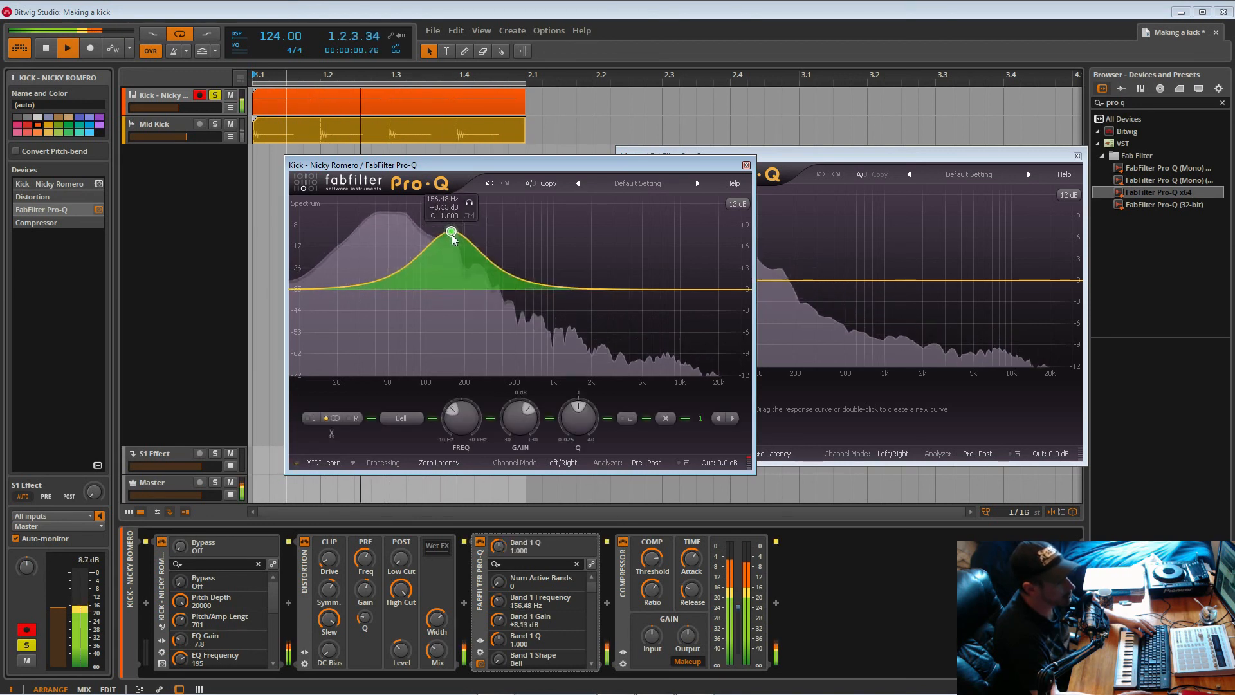
pyautogui.moveTo(584, 431); pyautogui.dragTo(588, 378)
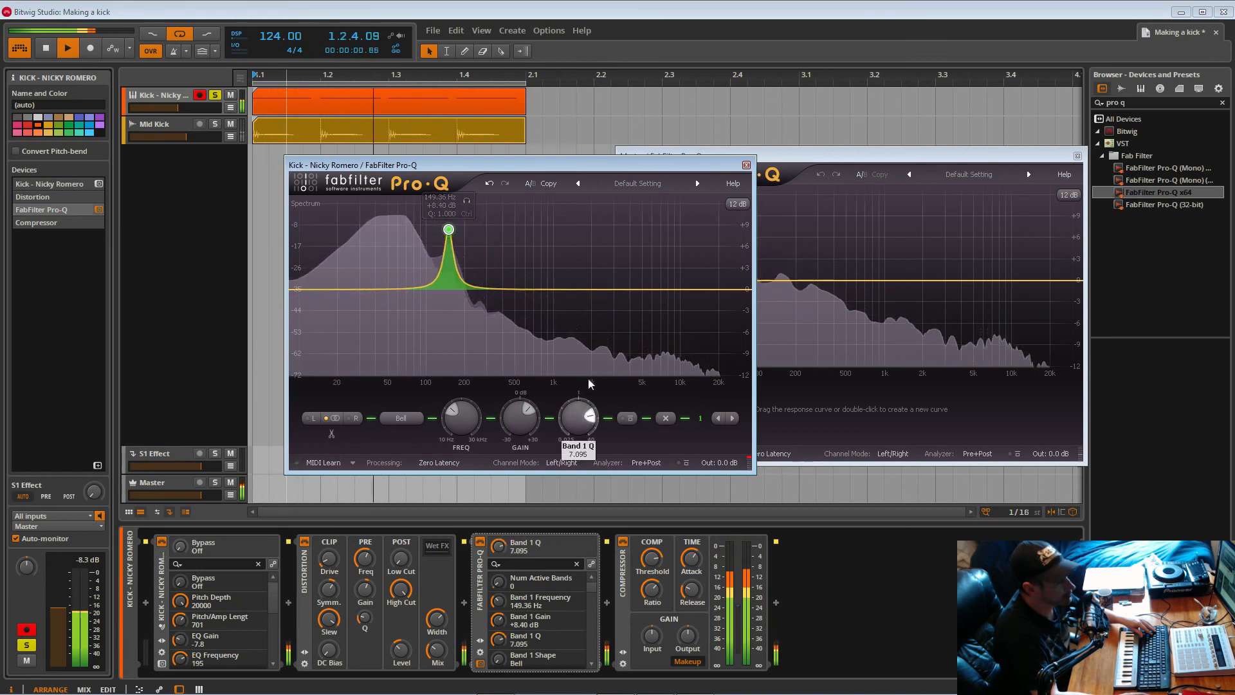
pyautogui.moveTo(449, 229)
pyautogui.mouseDown()
pyautogui.moveTo(412, 229)
pyautogui.moveTo(441, 209)
pyautogui.moveTo(687, 218)
pyautogui.moveTo(361, 213)
pyautogui.moveTo(631, 212)
pyautogui.moveTo(376, 217)
pyautogui.moveTo(458, 216)
pyautogui.mouseUp()
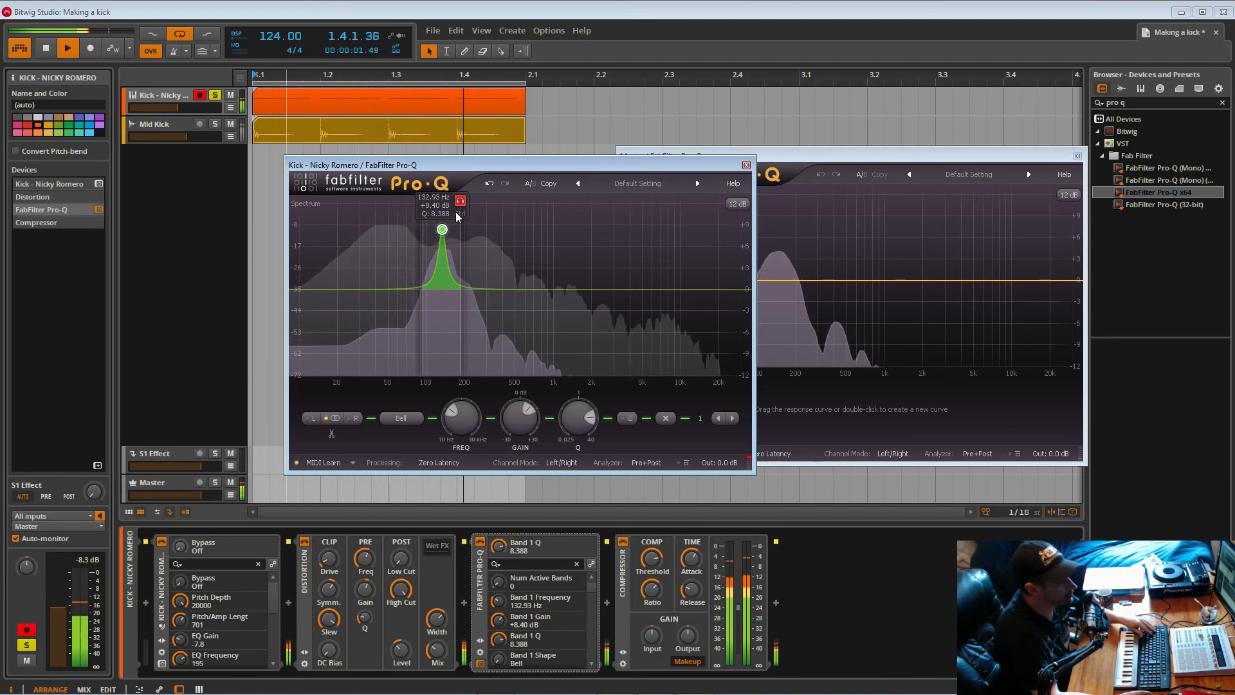
pyautogui.moveTo(515, 388); pyautogui.dragTo(522, 456)
pyautogui.moveTo(578, 425); pyautogui.dragTo(585, 415)
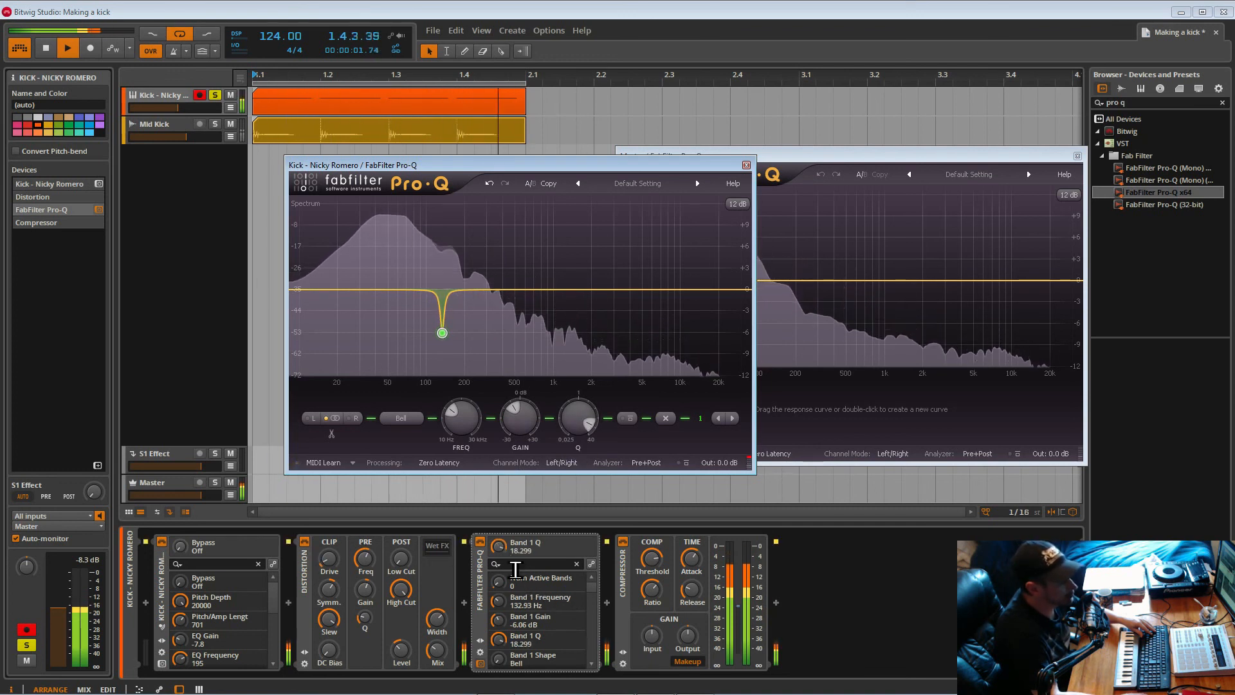
# Compare the Kick with its Pro-Q bypassed and active, and audition the 132.93 Hz band on its own.
pyautogui.click(480, 544)
pyautogui.click(481, 544)
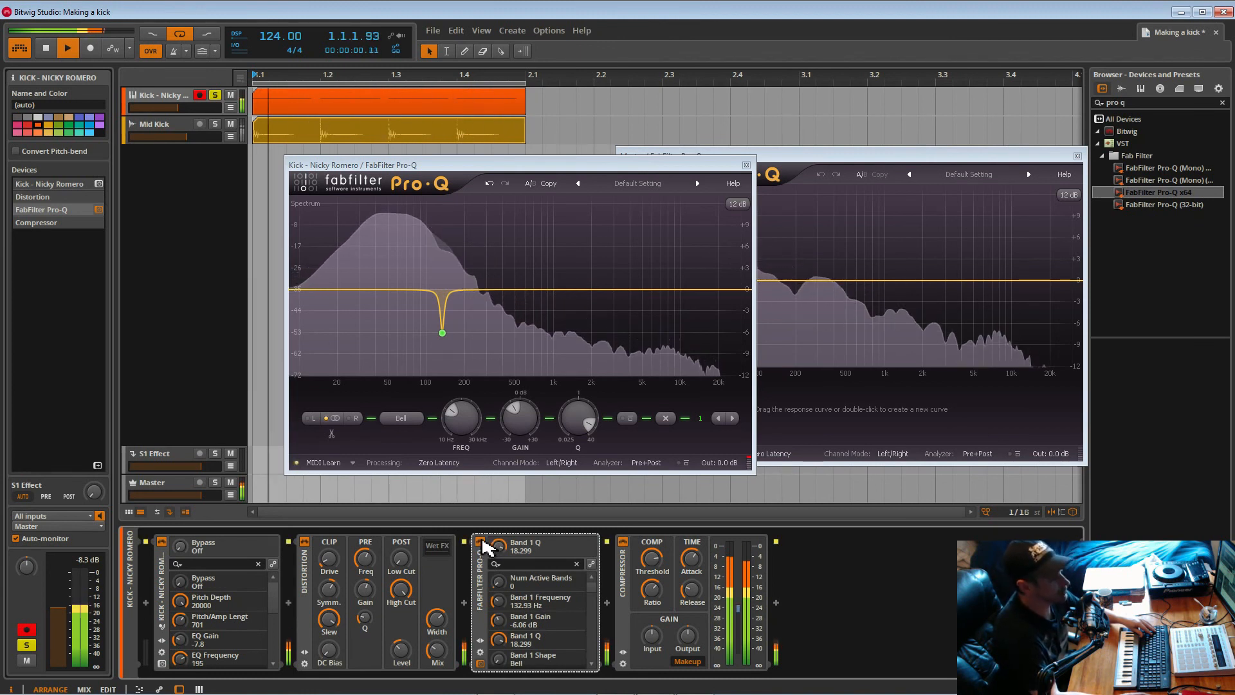
pyautogui.click(481, 544)
pyautogui.click(481, 544)
pyautogui.click(482, 544)
pyautogui.click(481, 544)
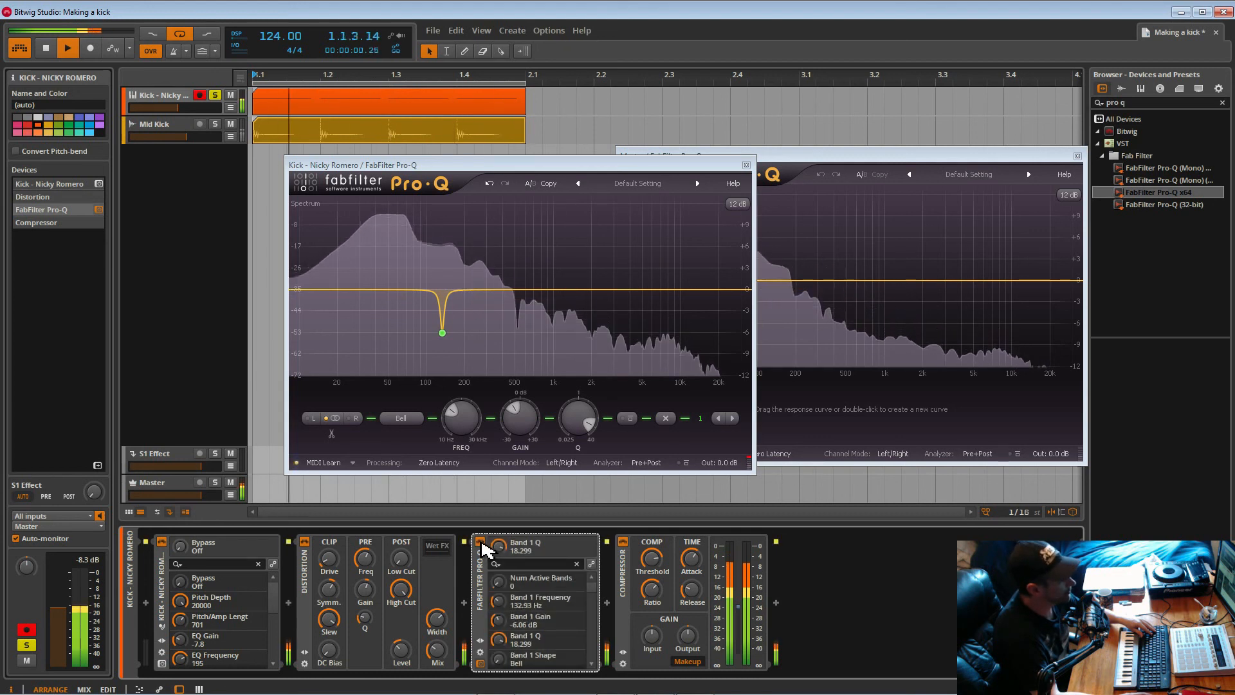
pyautogui.click(481, 545)
pyautogui.click(481, 544)
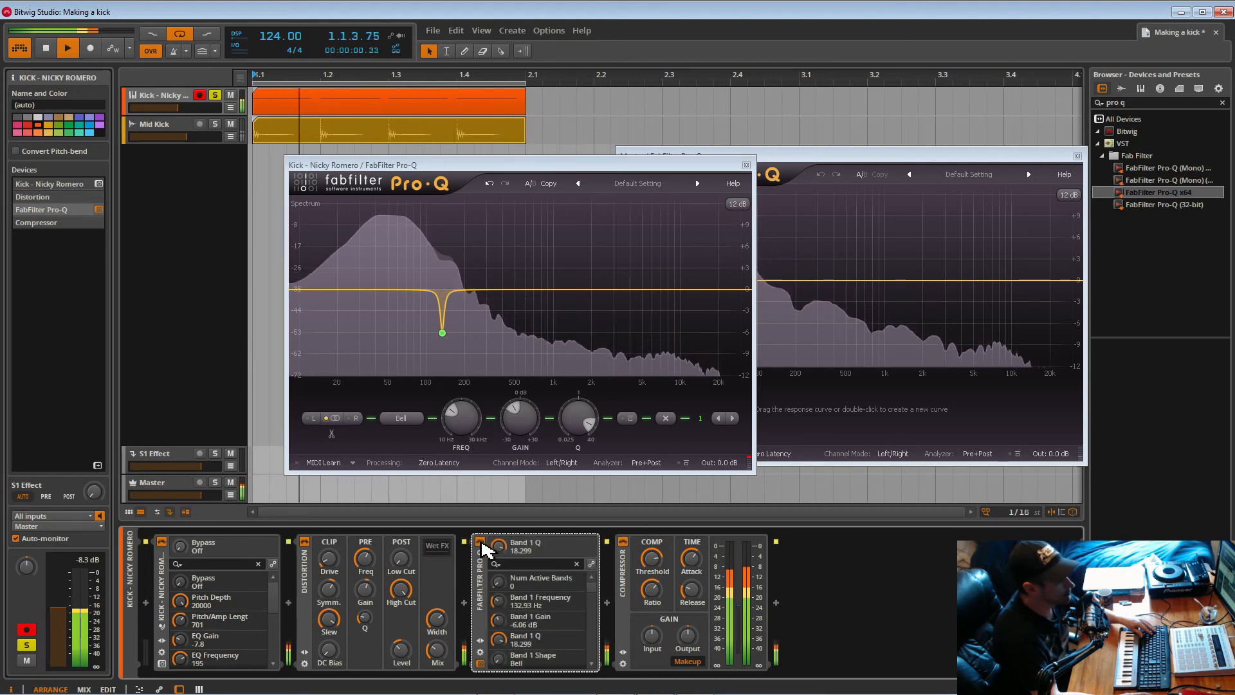
pyautogui.click(460, 353)
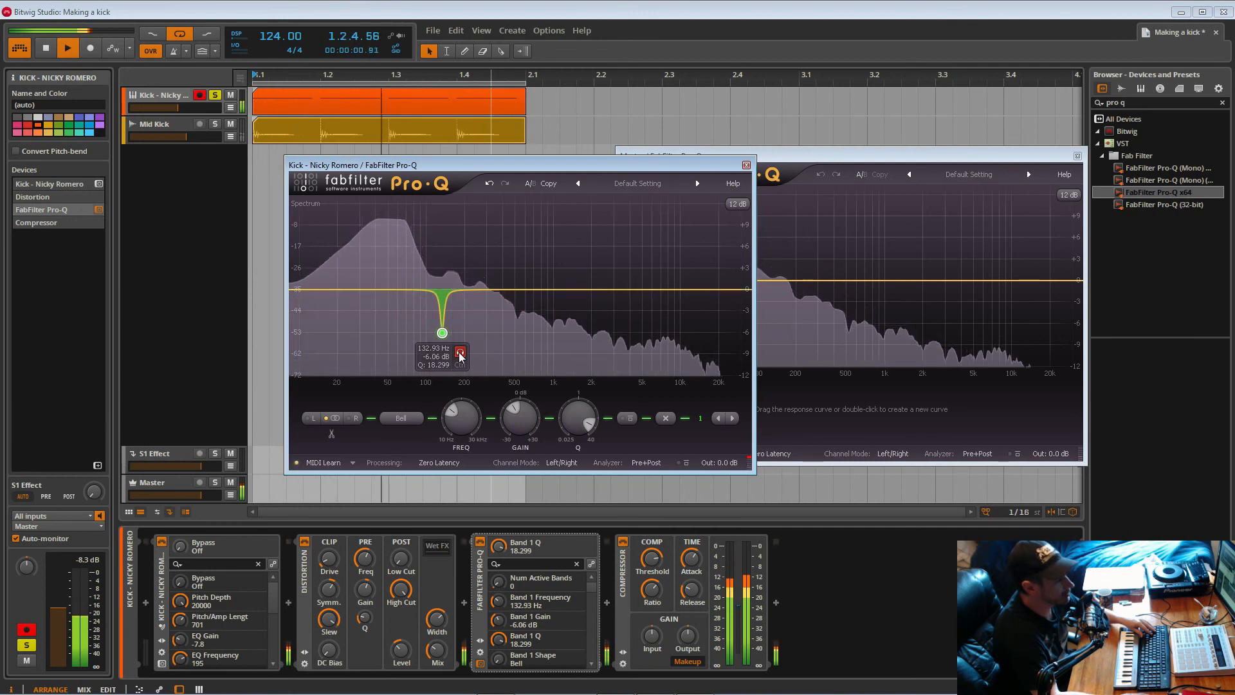
# Add a second narrow bell band with Q 19.483, sweep it while boosted, and make it a -4.65 dB cut at about 300 Hz.
pyautogui.moveTo(511, 290); pyautogui.dragTo(523, 229)
pyautogui.moveTo(579, 409); pyautogui.dragTo(584, 365)
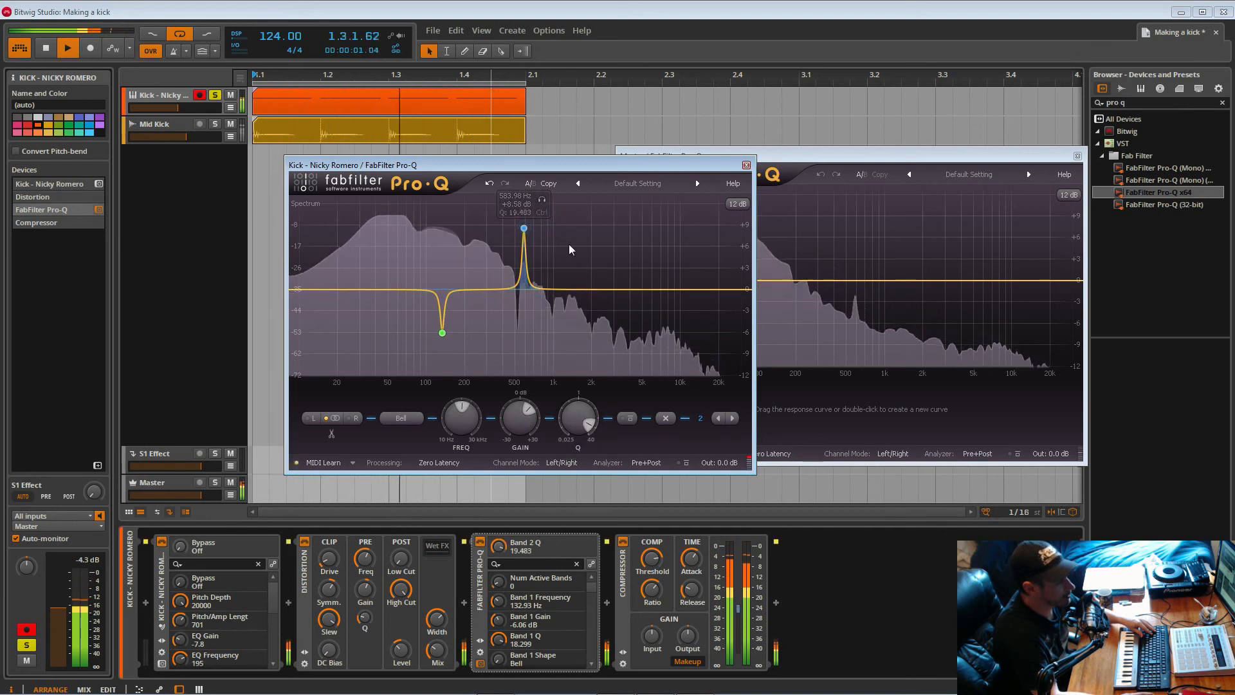
pyautogui.moveTo(541, 199); pyautogui.dragTo(502, 210)
pyautogui.moveTo(527, 396); pyautogui.dragTo(509, 403)
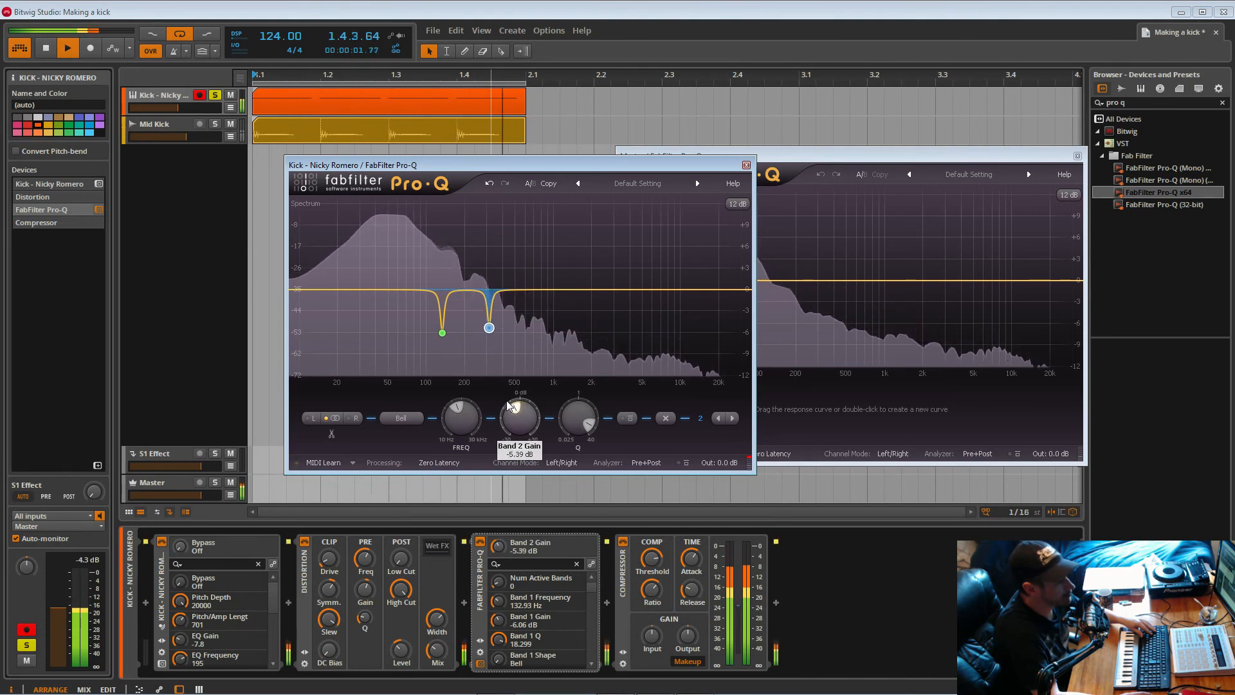
pyautogui.scroll(1, 509, 404)
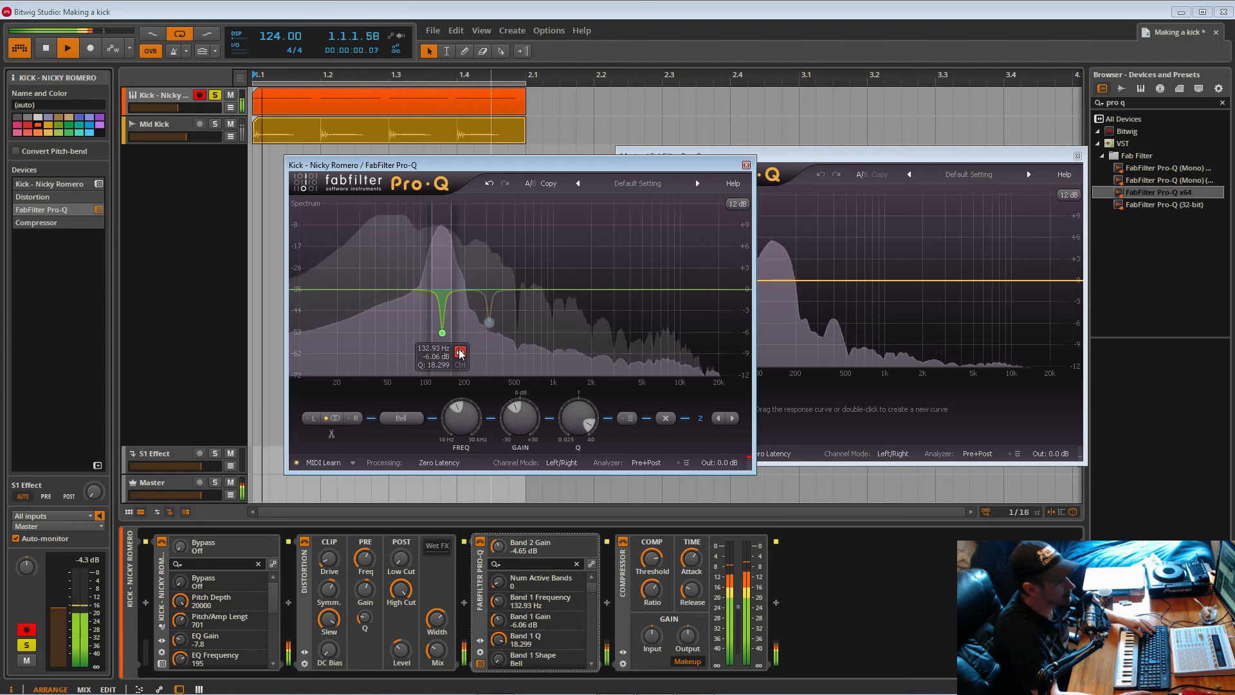
# Audition the second cut band on its own, and compare the Kick with both Pro-Q cuts bypassed and active.
pyautogui.click(509, 344)
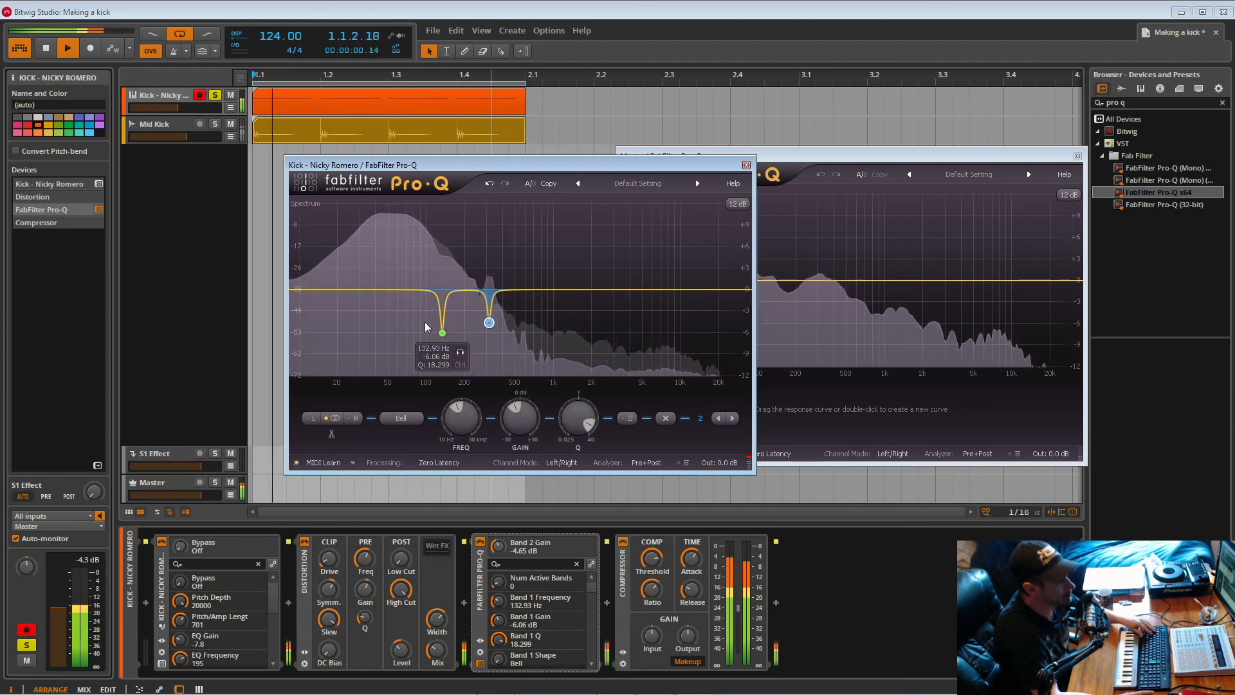
pyautogui.click(480, 542)
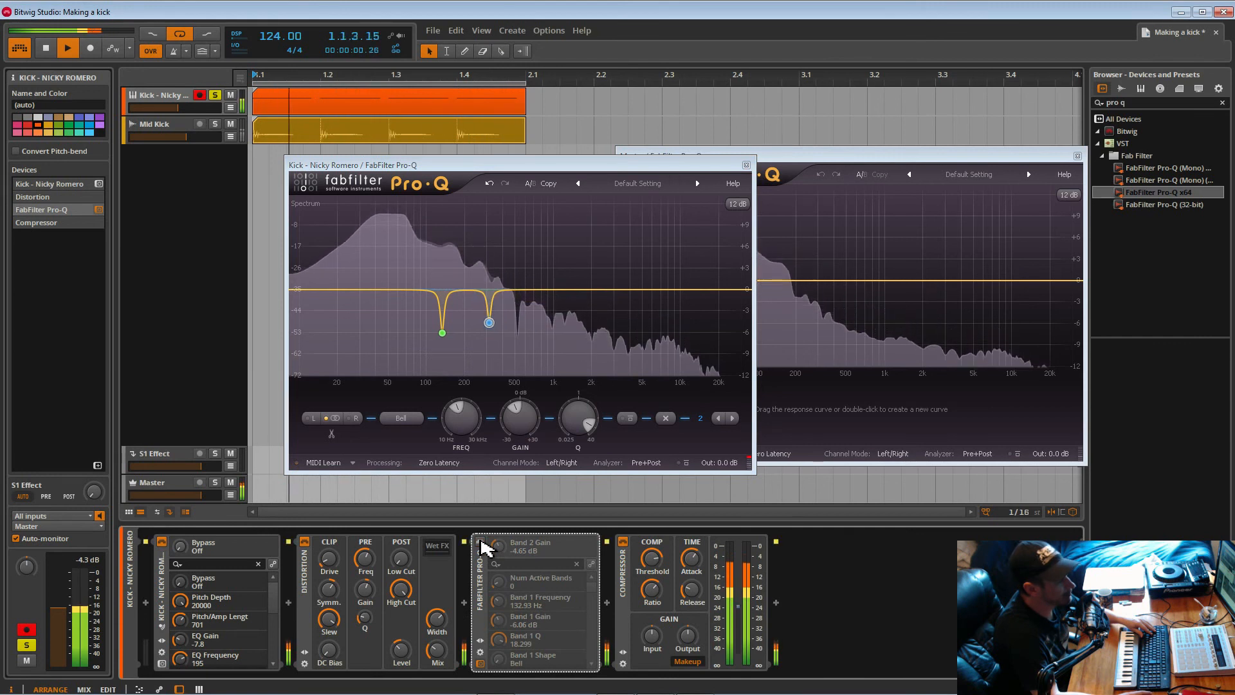
pyautogui.click(480, 543)
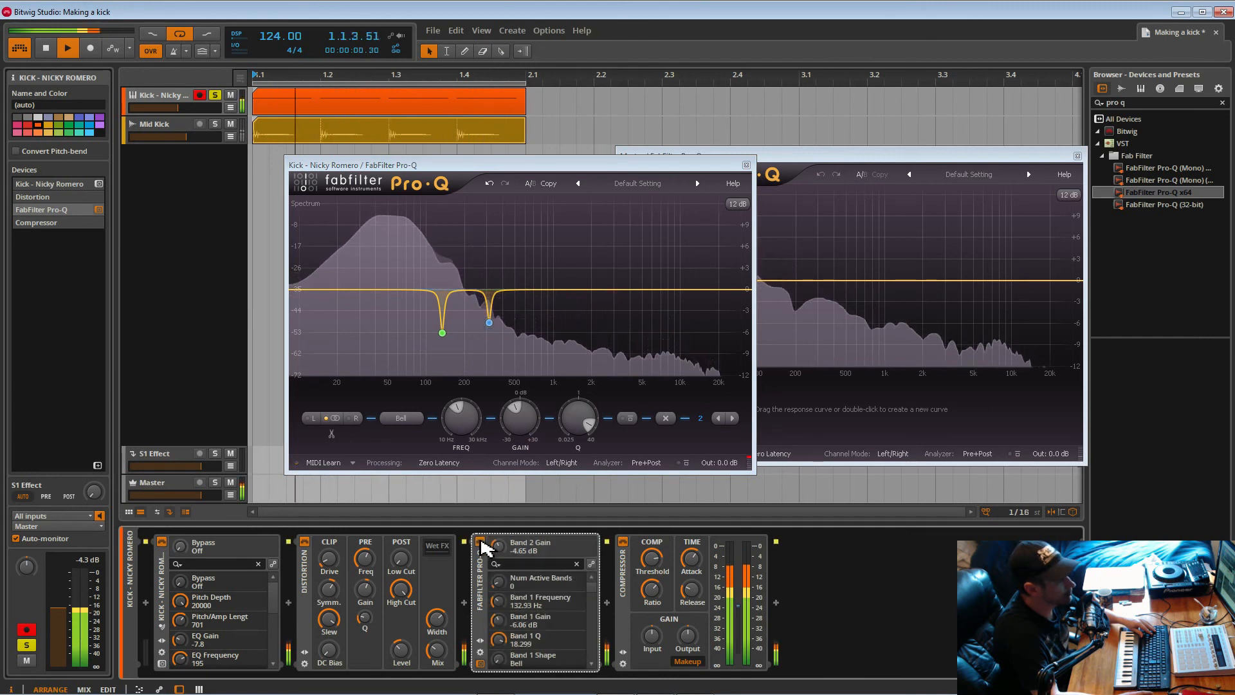
pyautogui.click(480, 542)
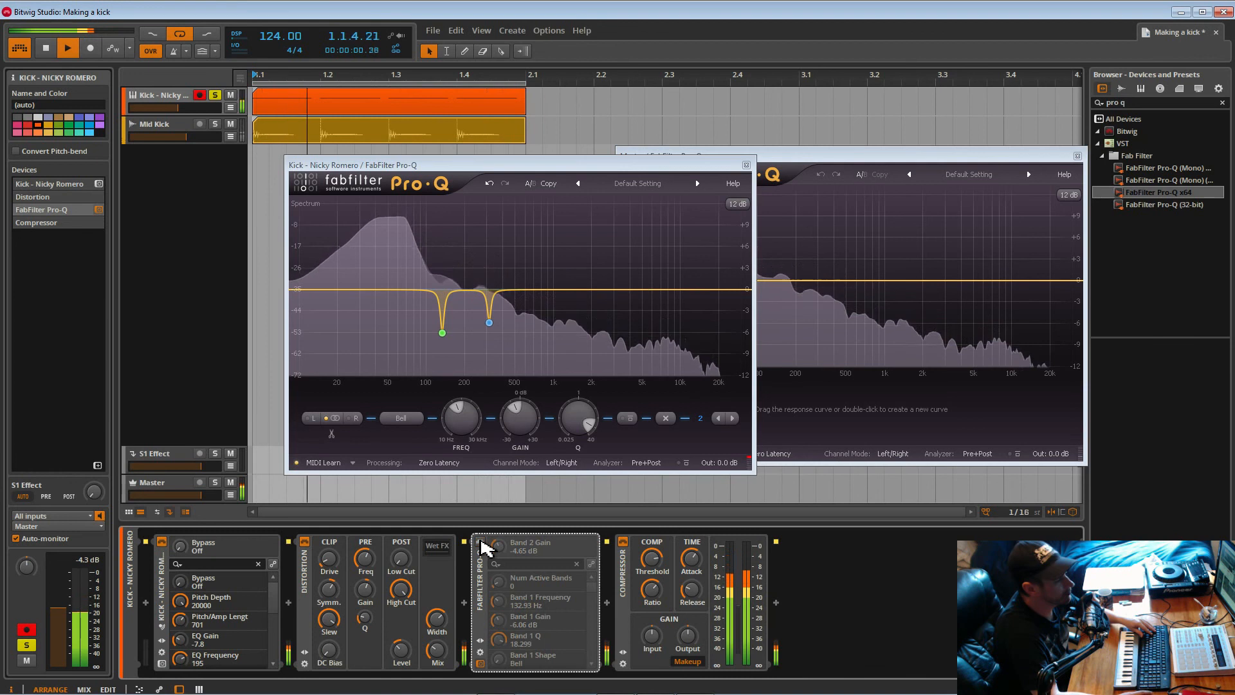
pyautogui.click(481, 543)
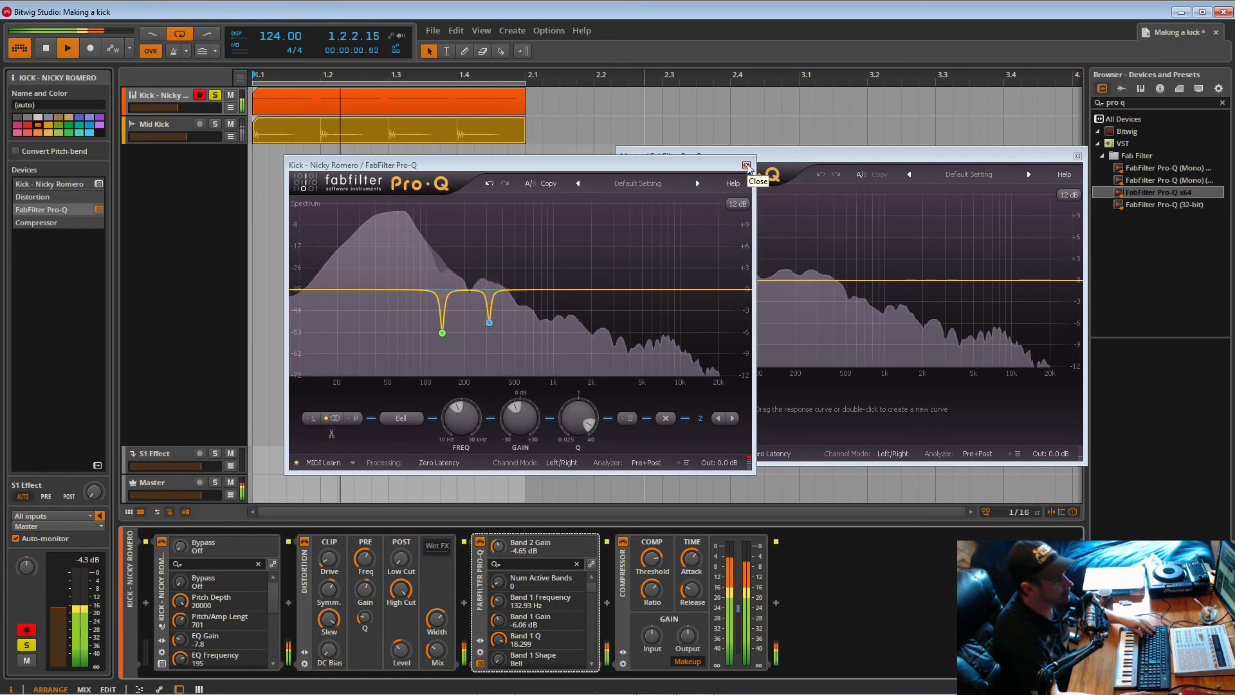
# Open the Mid Kick's Pro-Q and arrange it beside the Kick's Pro-Q to compare their spectra and EQ curves.
pyautogui.click(165, 124)
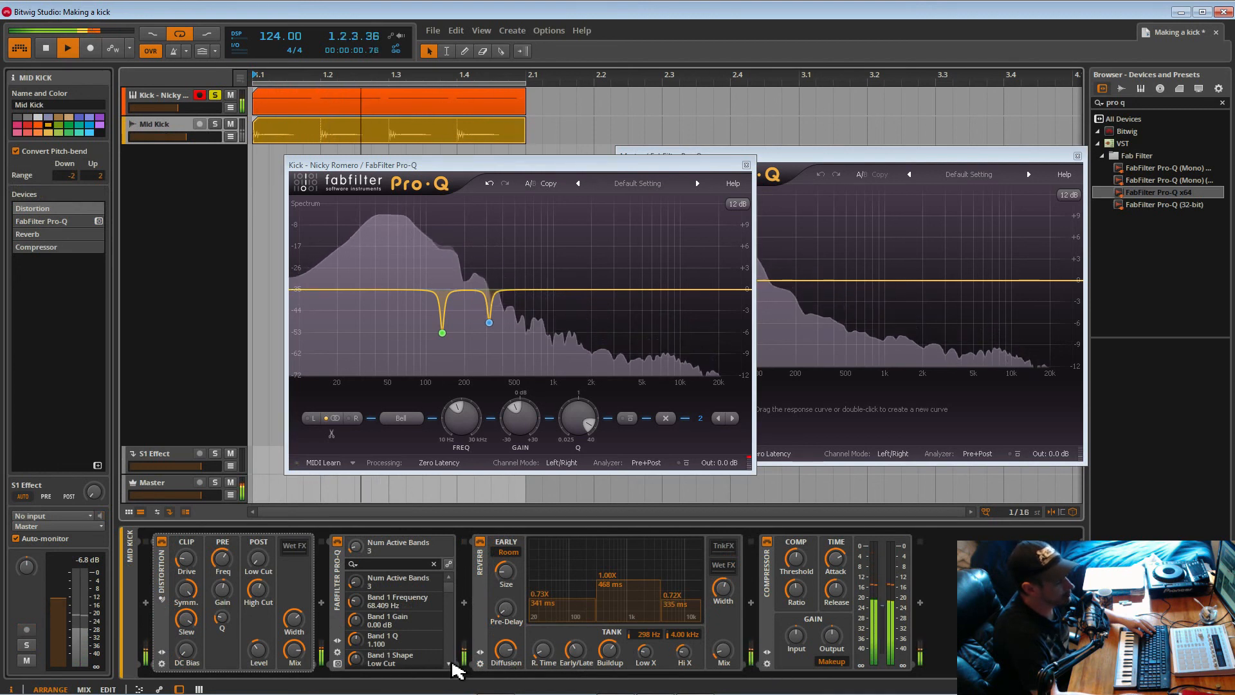
pyautogui.click(337, 663)
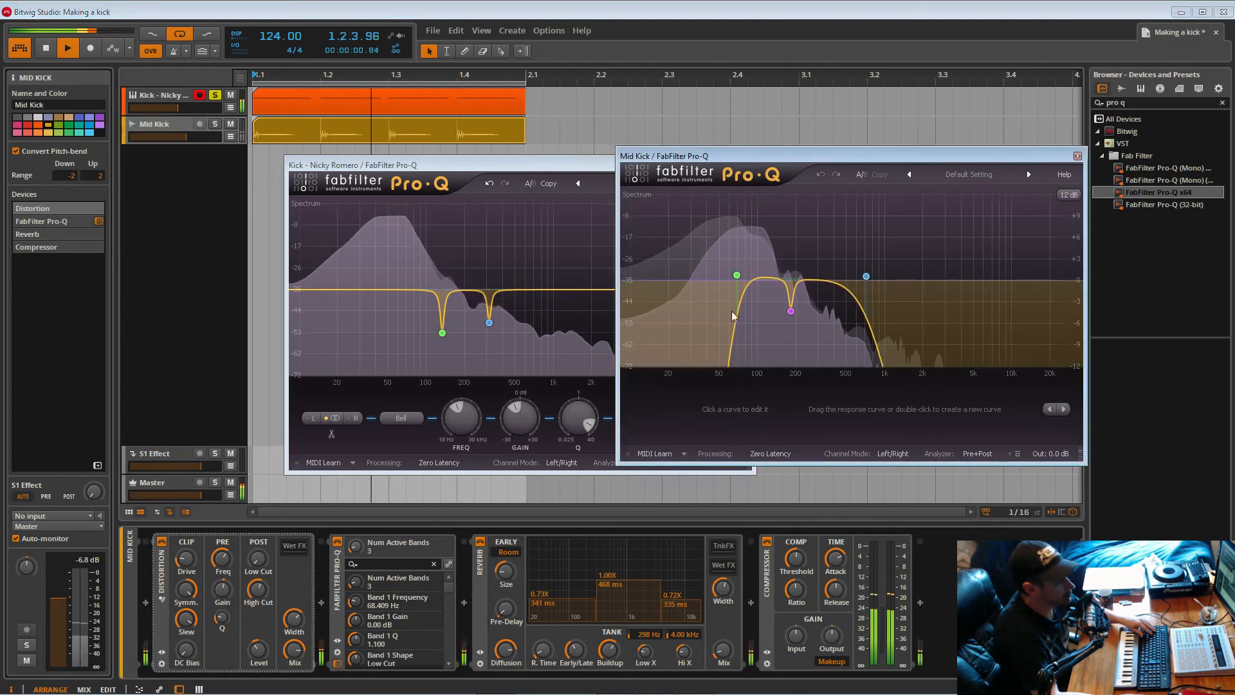
pyautogui.moveTo(759, 155); pyautogui.dragTo(819, 171)
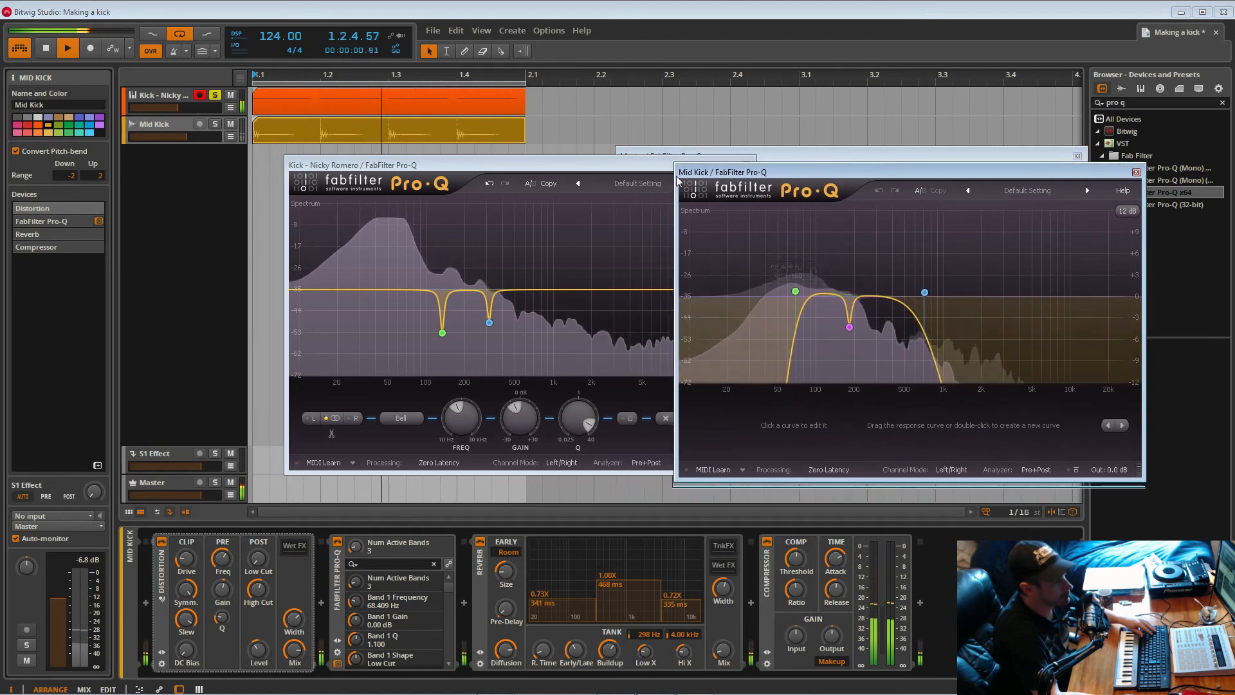
pyautogui.moveTo(589, 168); pyautogui.dragTo(405, 175)
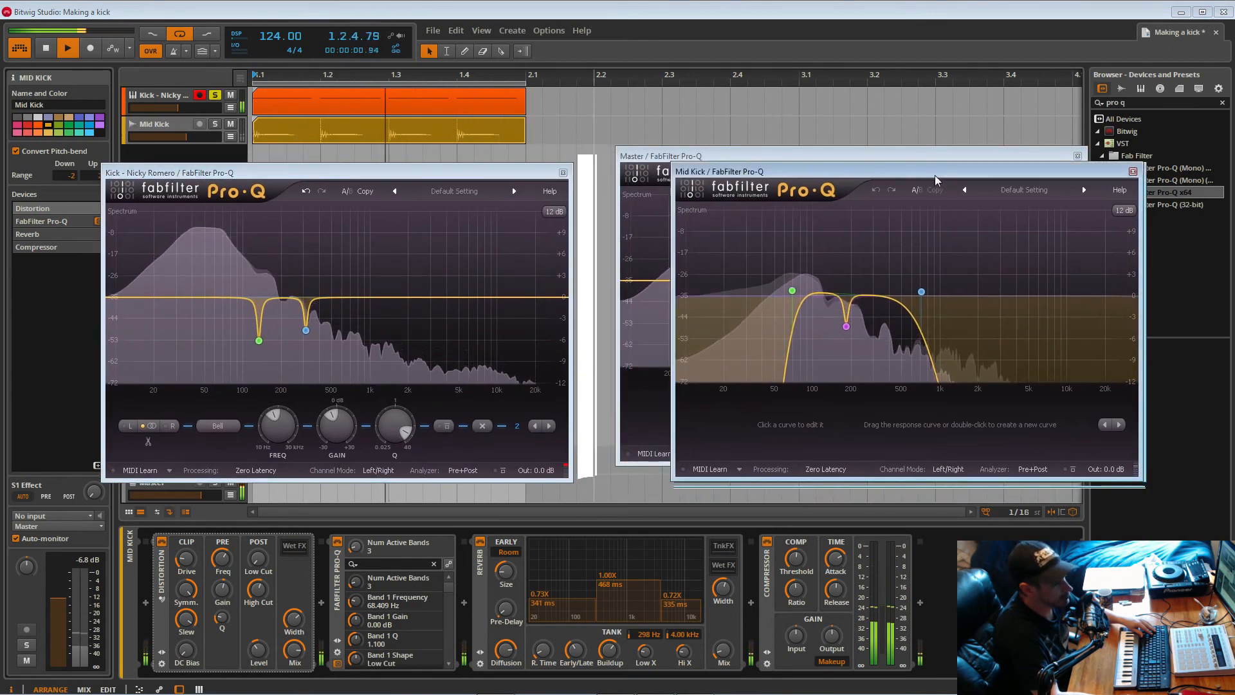
pyautogui.moveTo(941, 175); pyautogui.dragTo(844, 176)
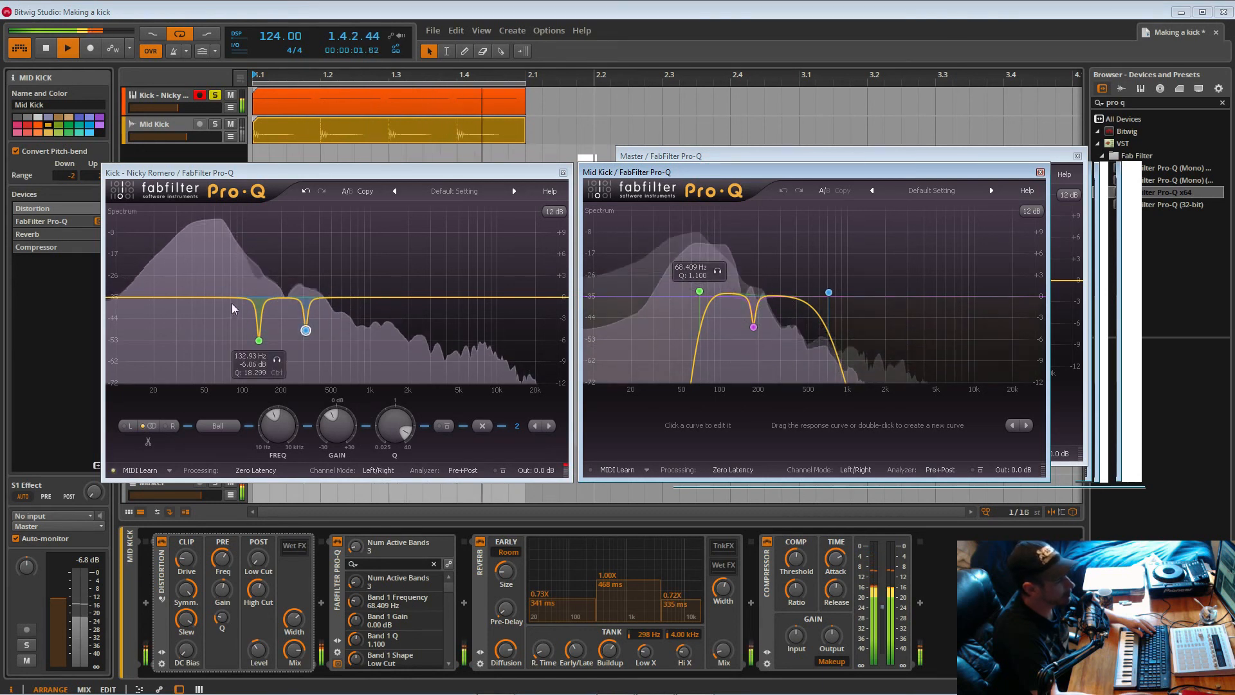
pyautogui.click(381, 299)
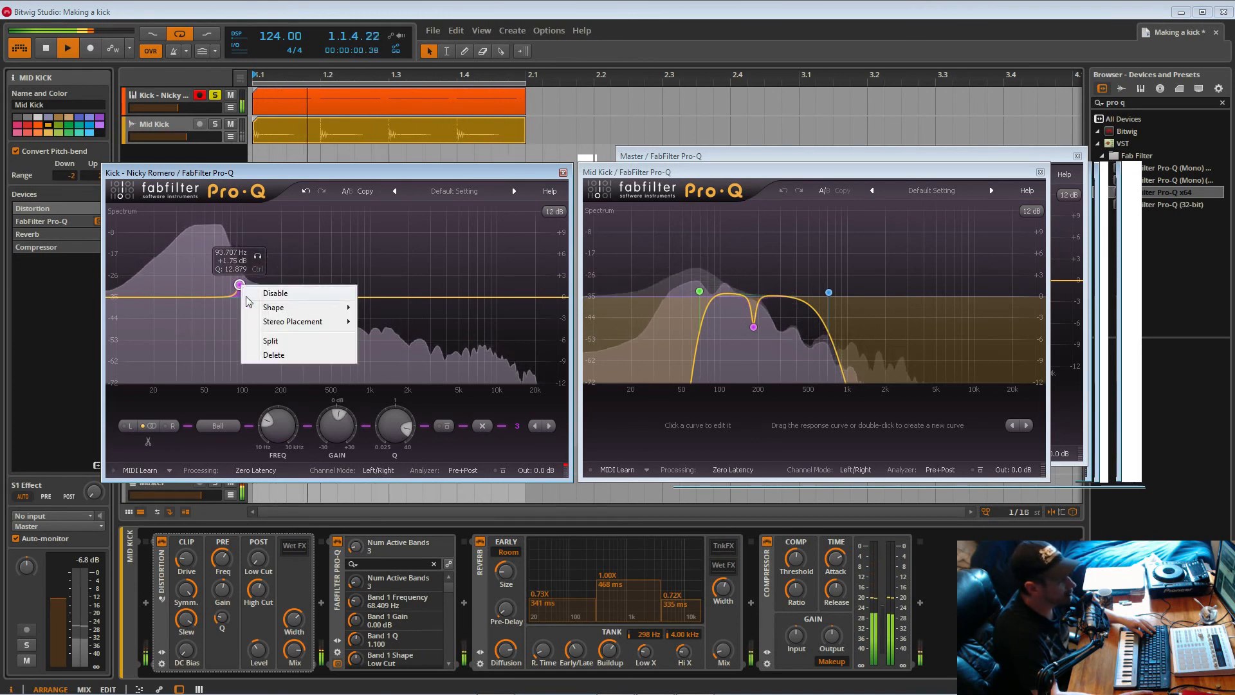
# Compare the Kick with and without the Mid Kick soloed alongside it, and set the Mid Kick's volume to -6.65 dB.
pyautogui.click(215, 125)
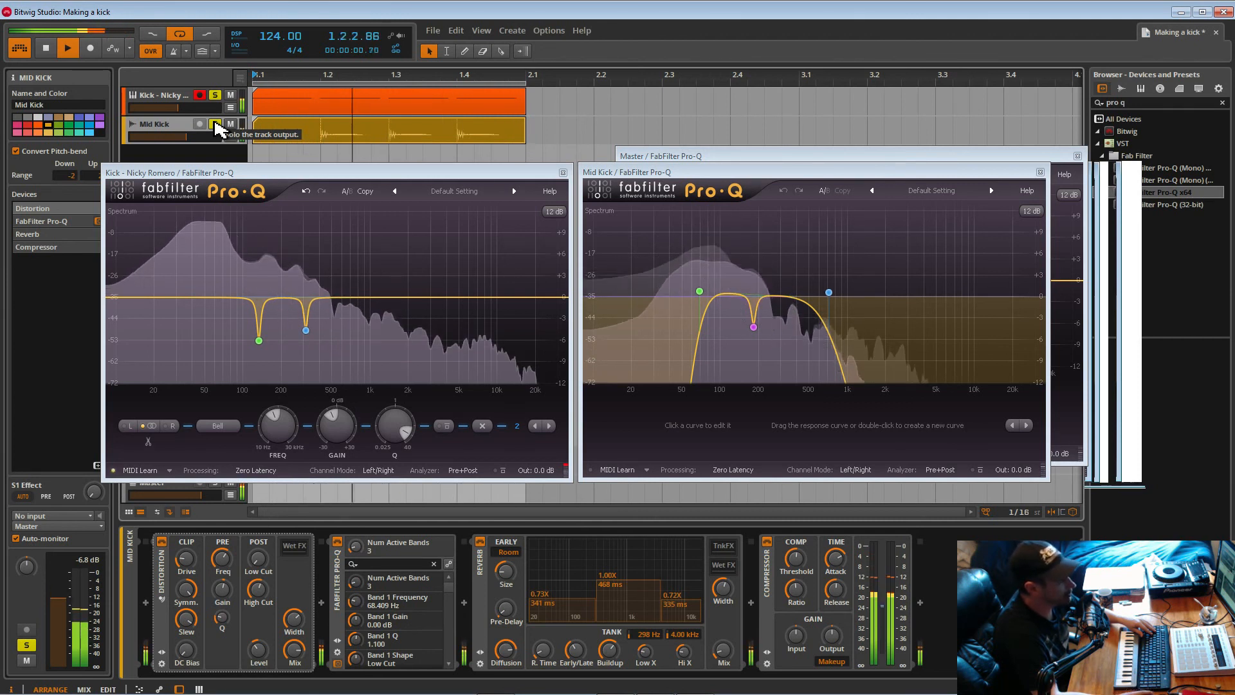
pyautogui.click(217, 125)
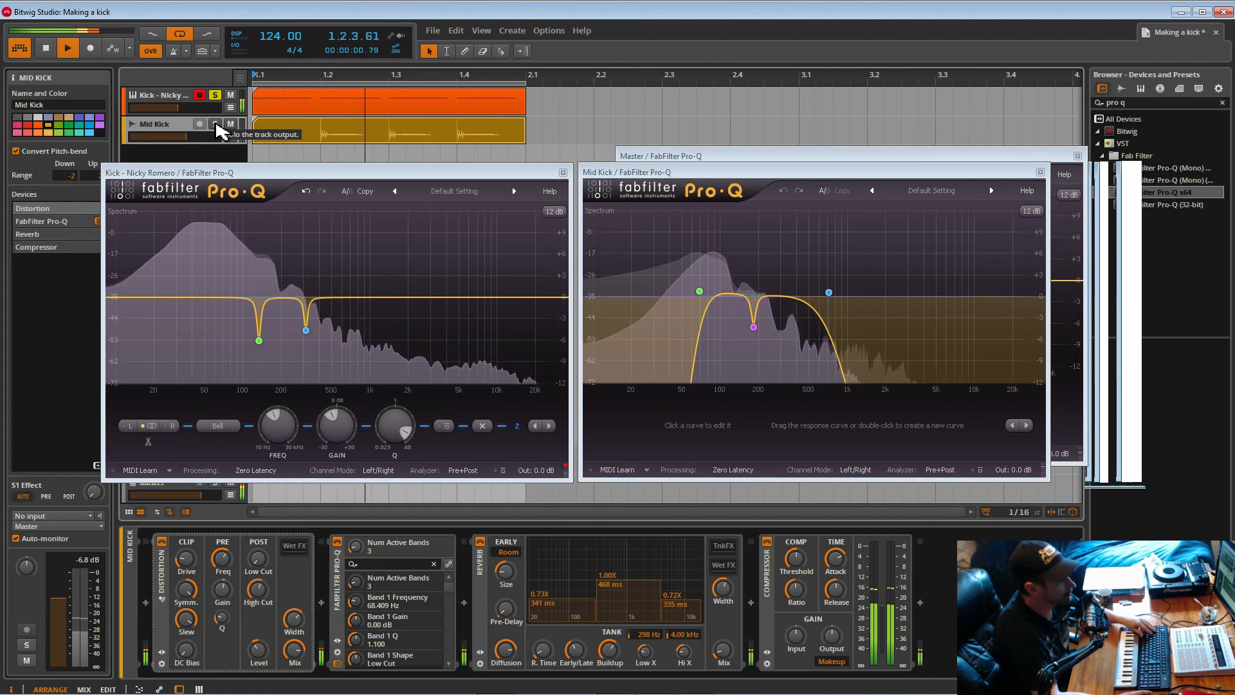
pyautogui.click(217, 125)
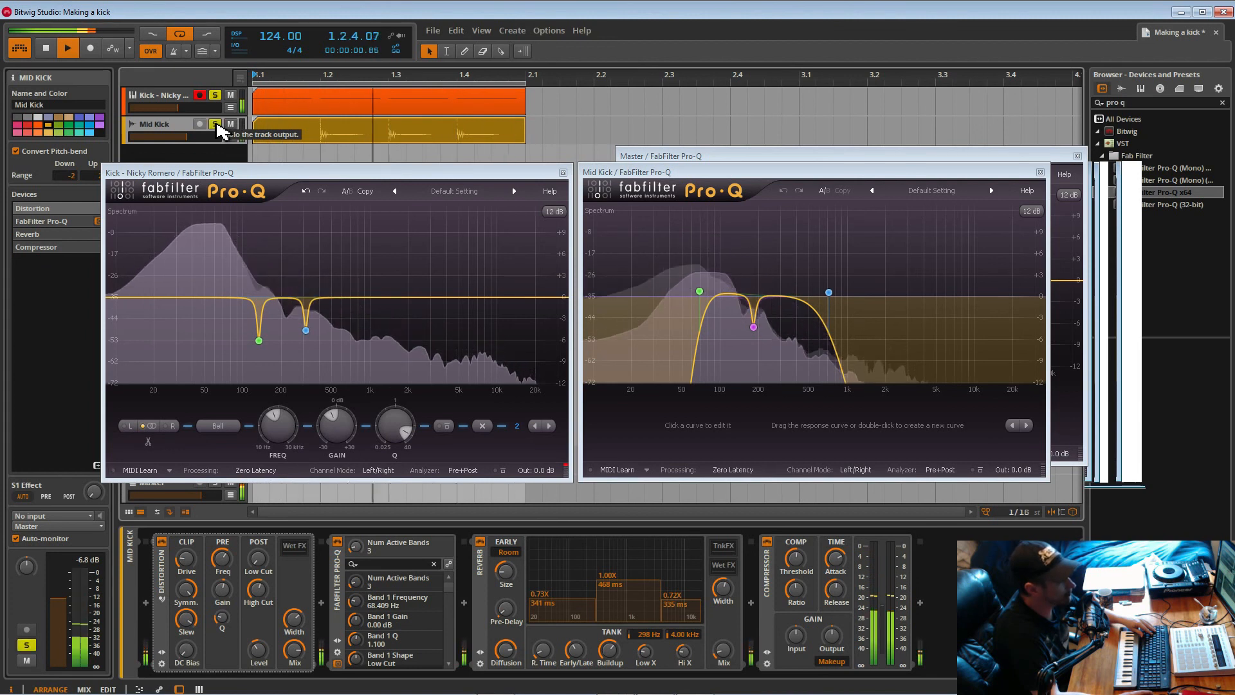
pyautogui.moveTo(187, 137); pyautogui.dragTo(186, 138)
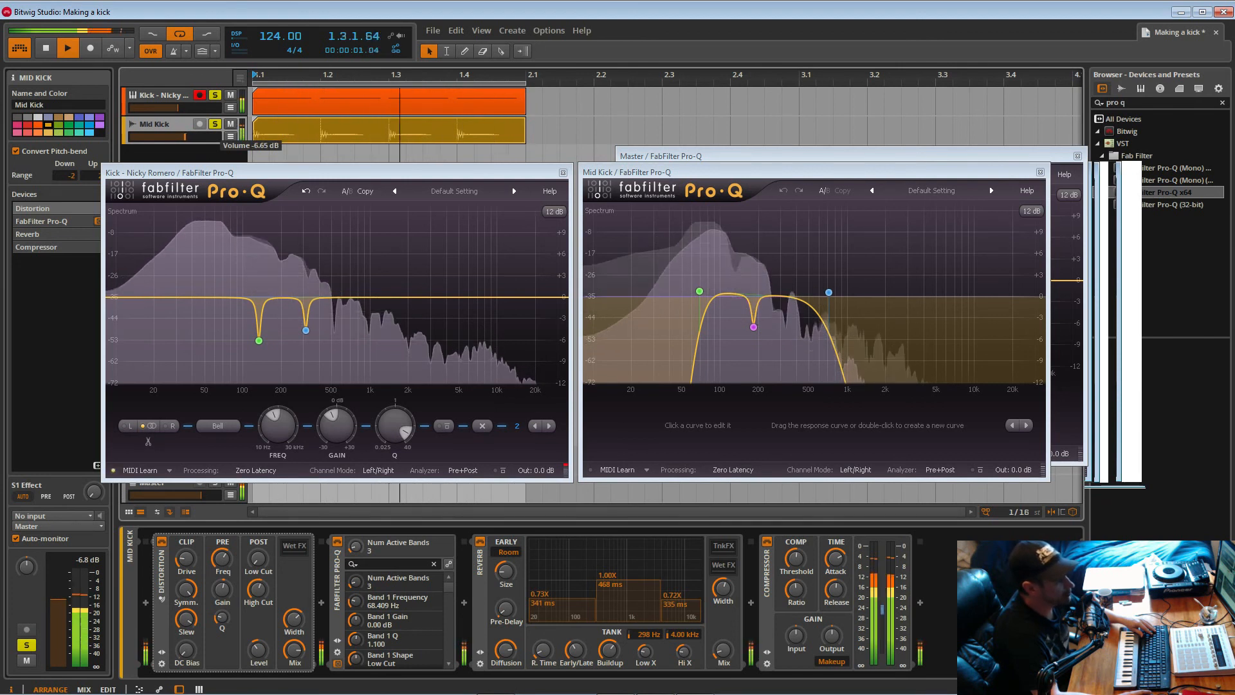
# Examine the start of the Mid Kick clip's waveform, and close all the open Pro-Q windows.
pyautogui.doubleClick(296, 143)
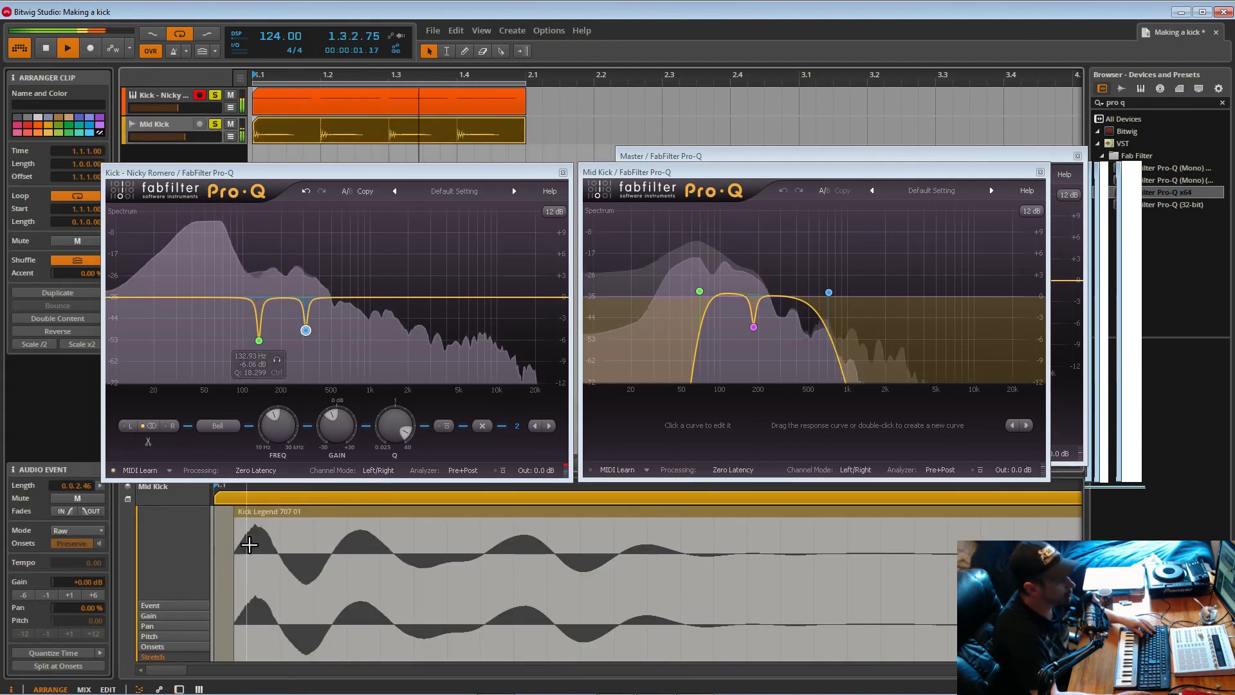
pyautogui.click(260, 521)
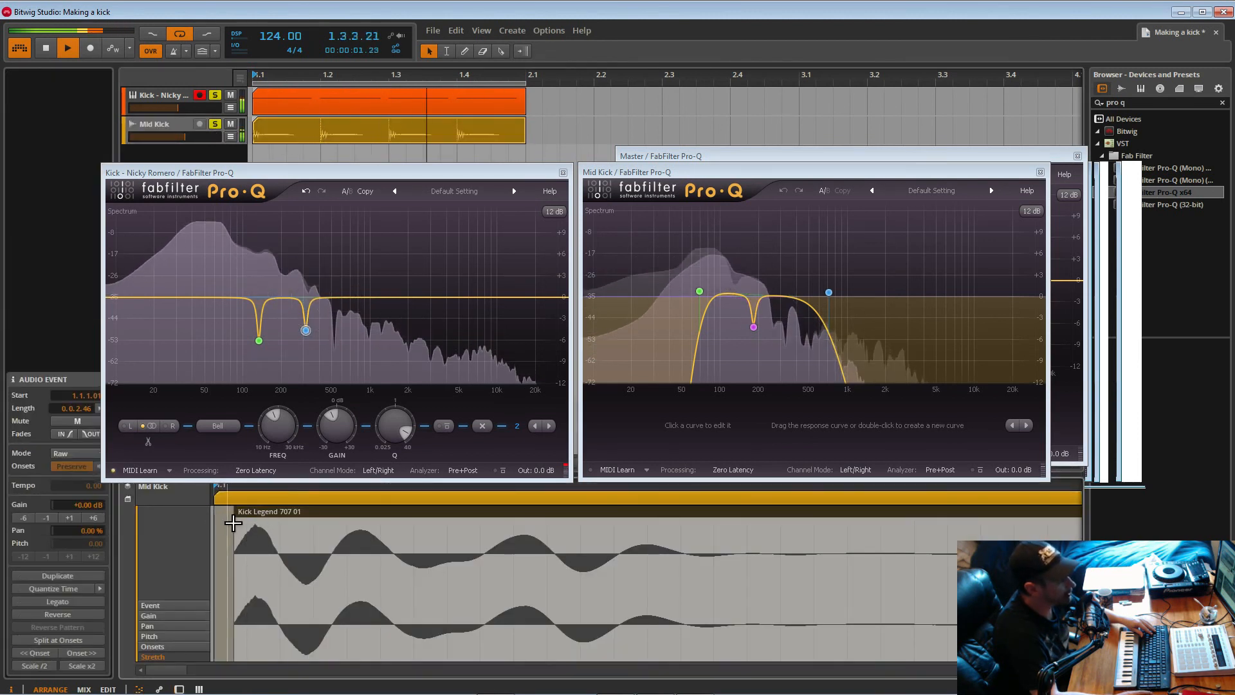
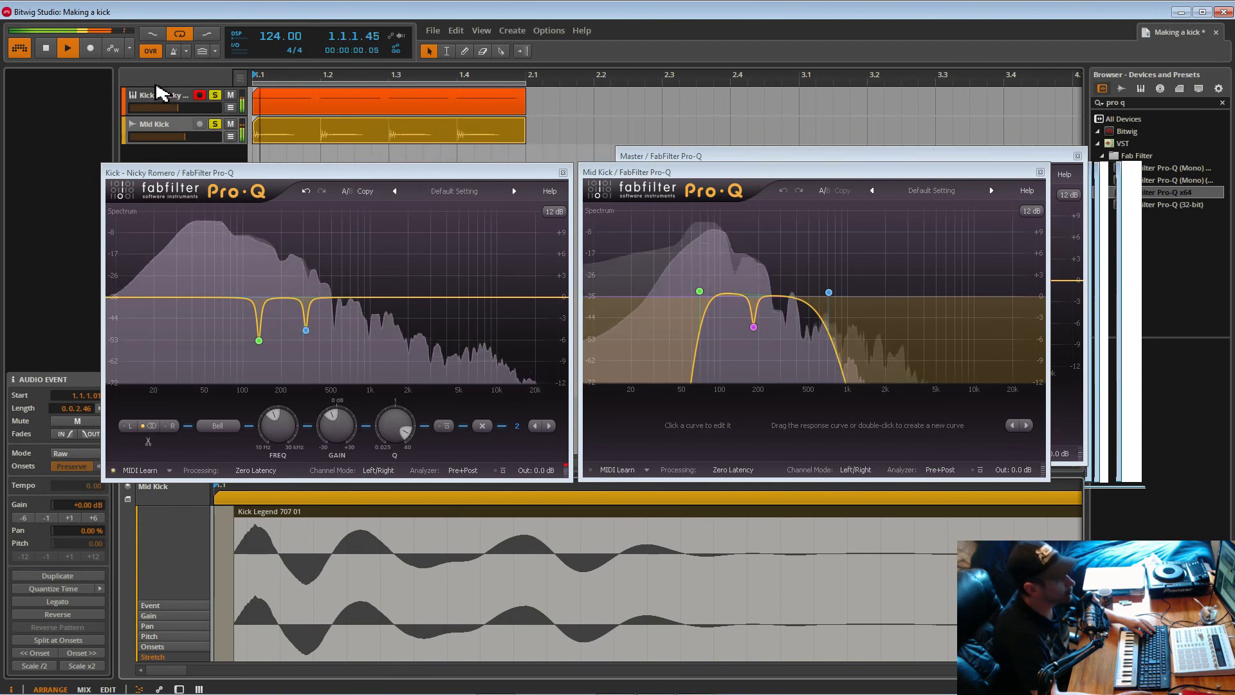
pyautogui.click(563, 173)
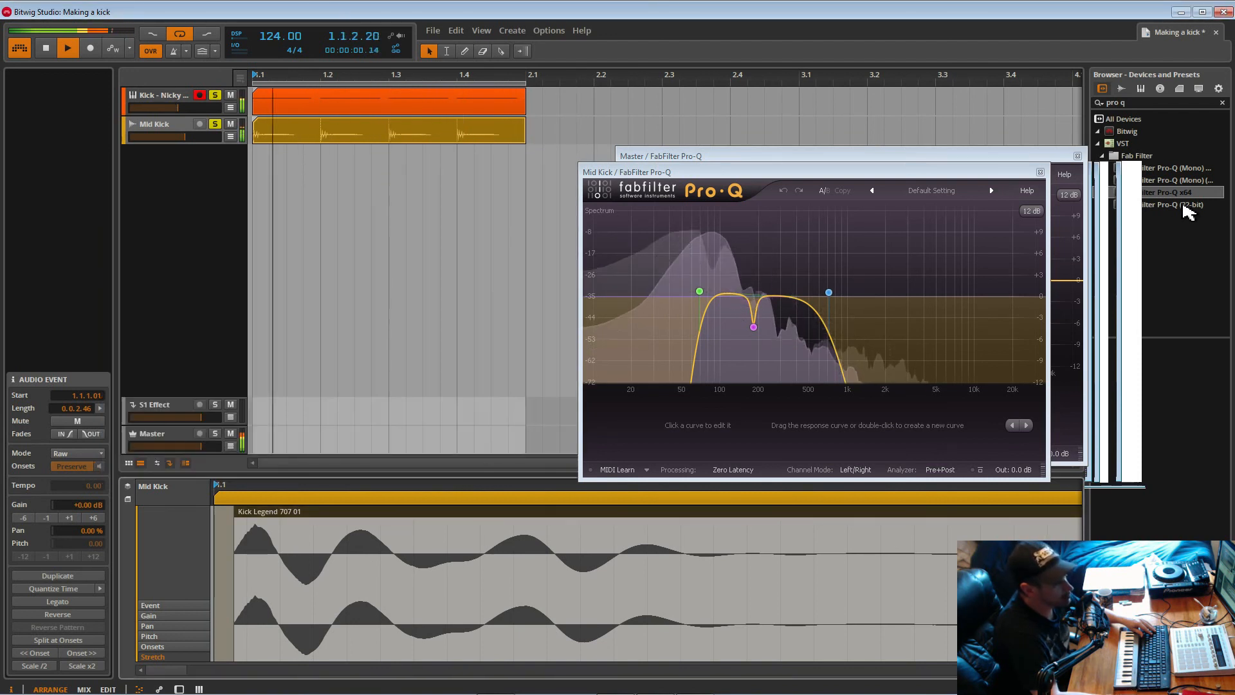
pyautogui.click(1040, 172)
pyautogui.click(1078, 156)
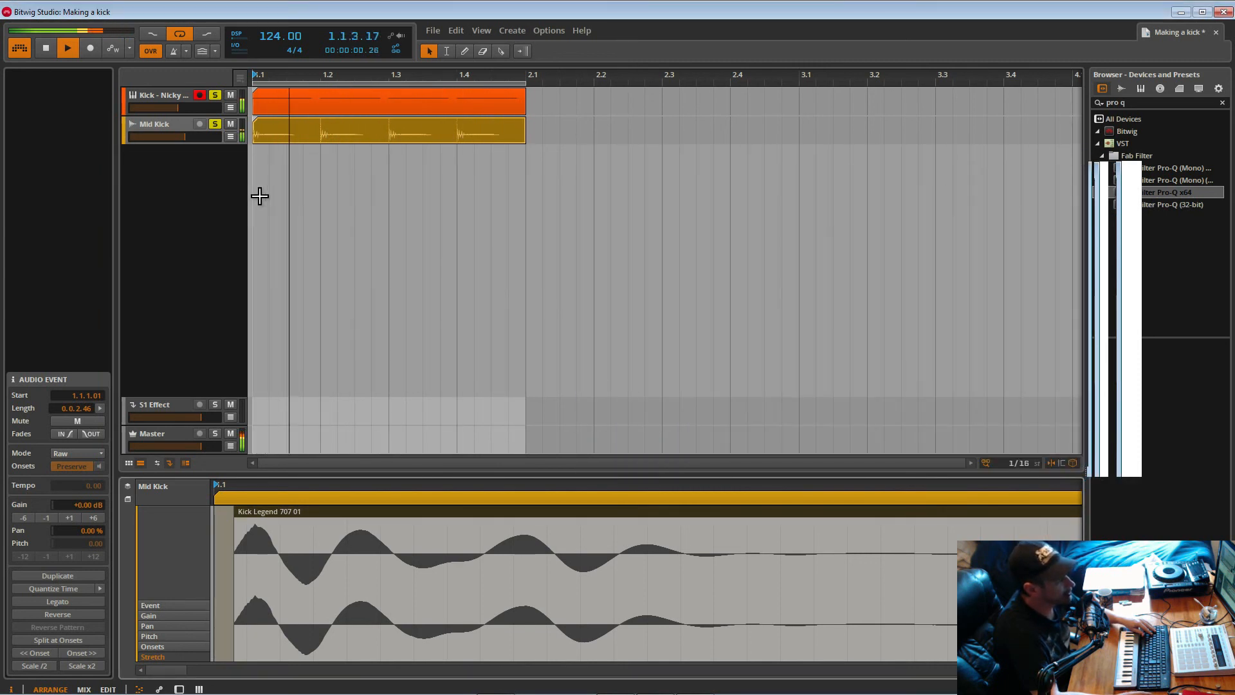
# Stop playback, add an audio track below the Mid Kick, and clear the solos on the two kick layers.
pyautogui.press('space')
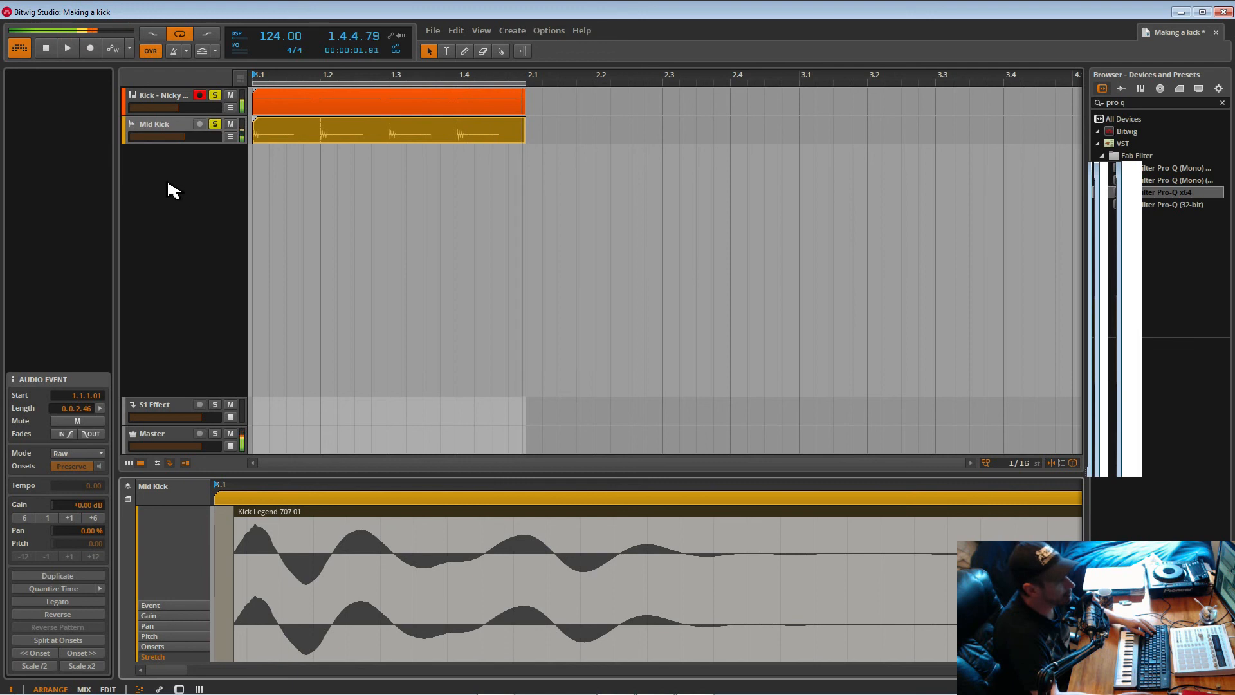
pyautogui.rightClick(167, 185)
pyautogui.click(191, 204)
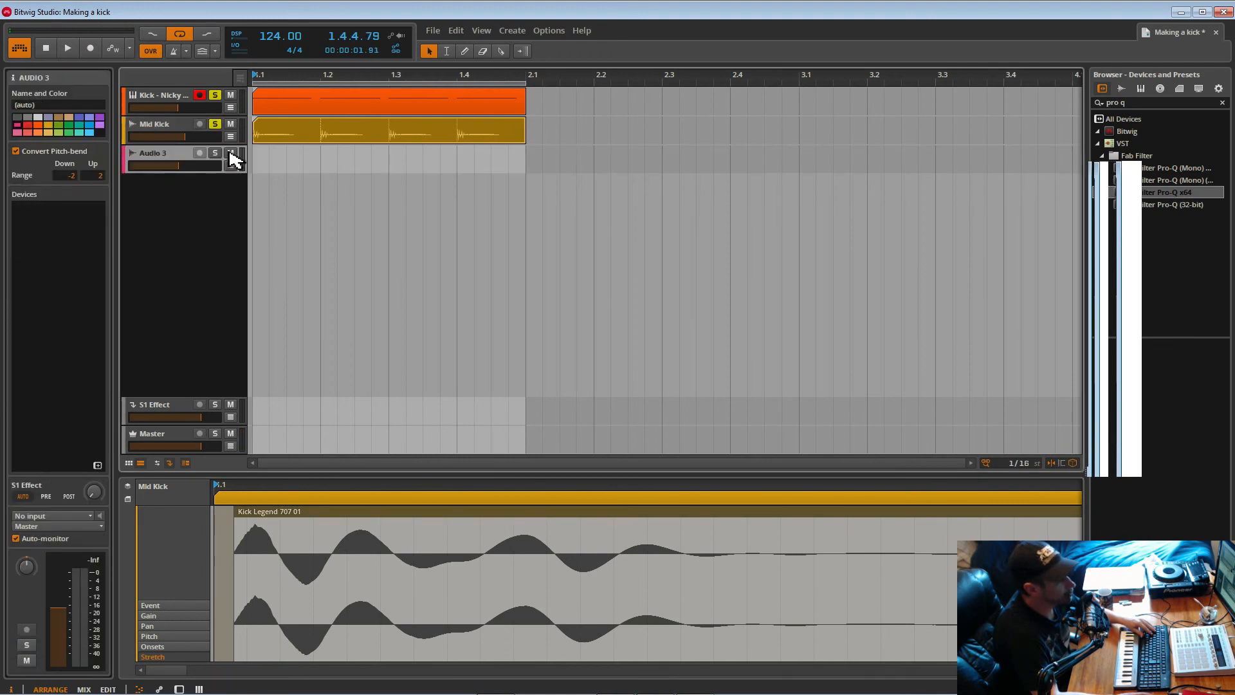
pyautogui.click(216, 125)
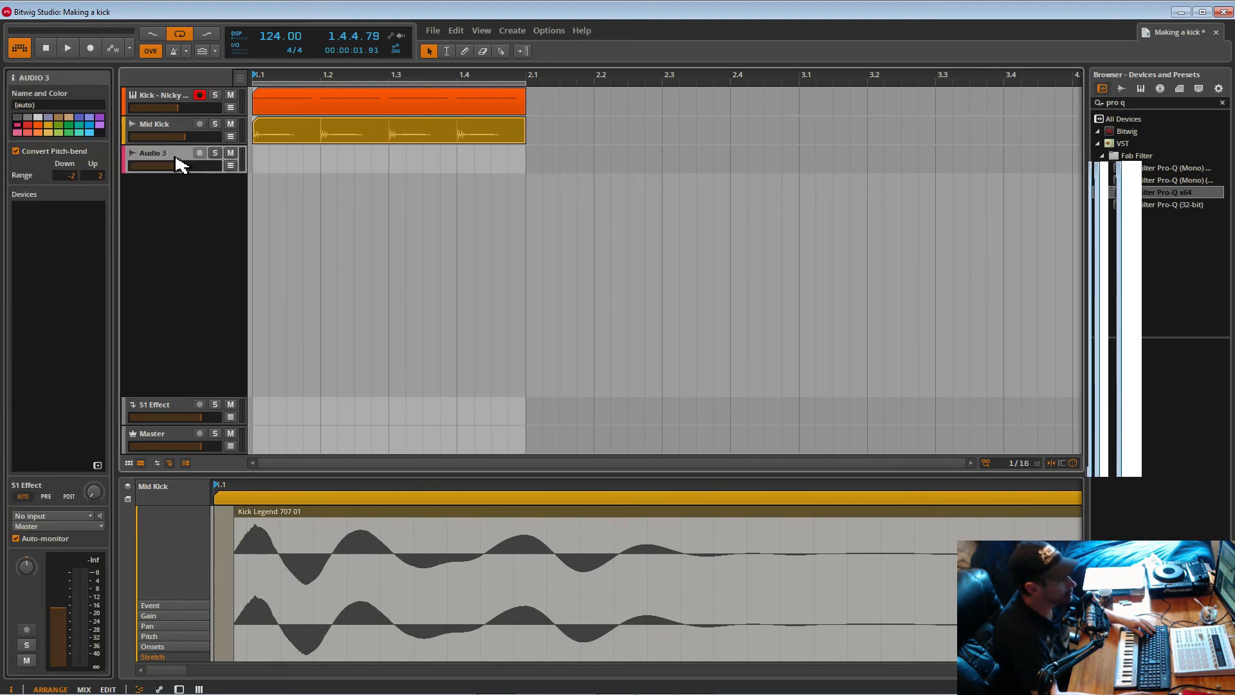
# Show the tracks' input and output routing in the arranger, and rename the new audio track as Kick.
pyautogui.click(158, 463)
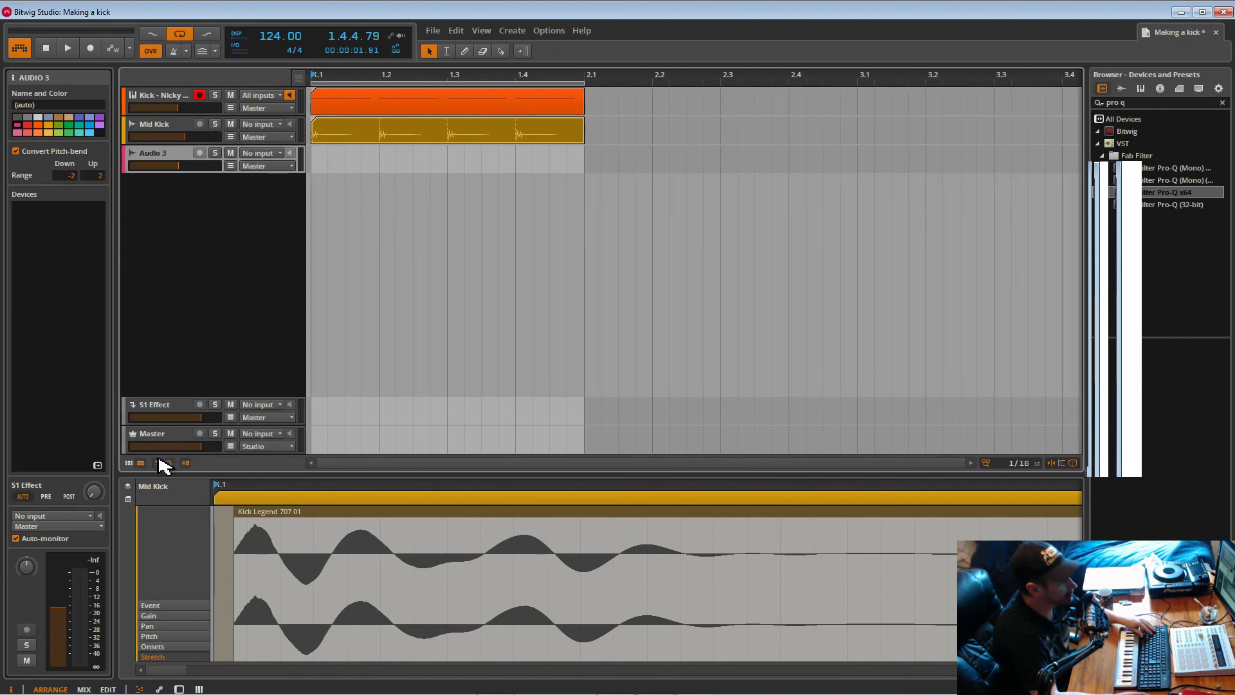
pyautogui.rightClick(181, 159)
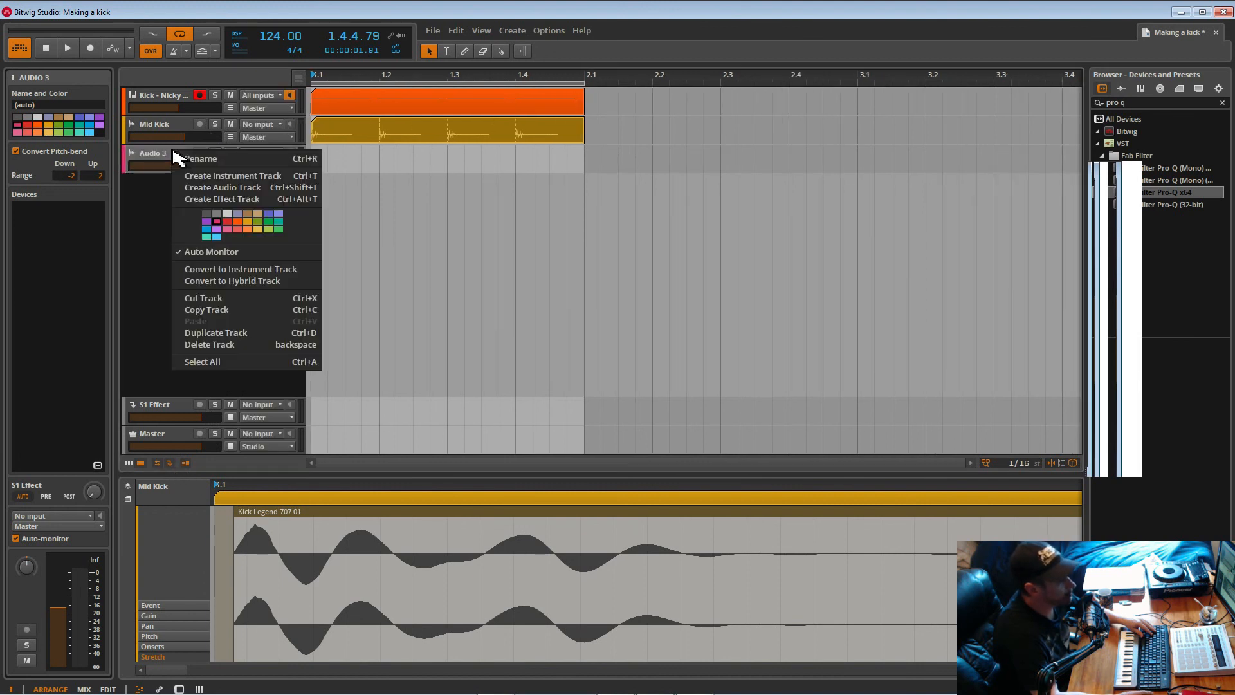
pyautogui.click(194, 161)
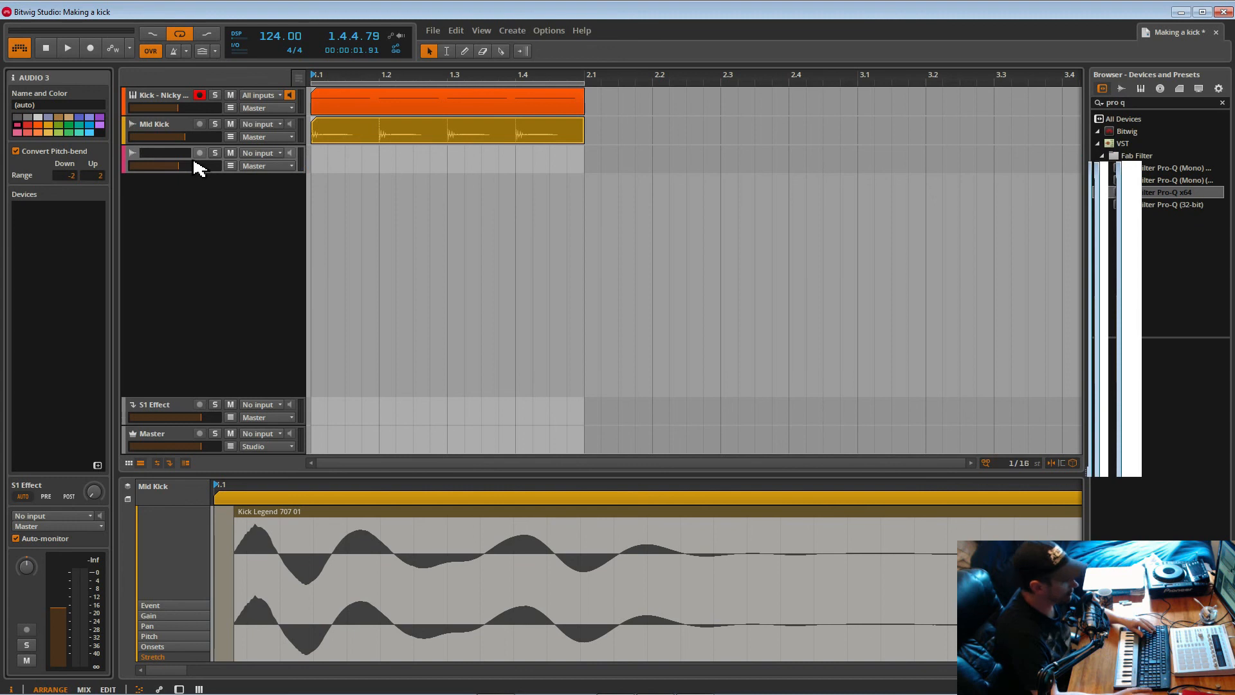
pyautogui.write('Kick')
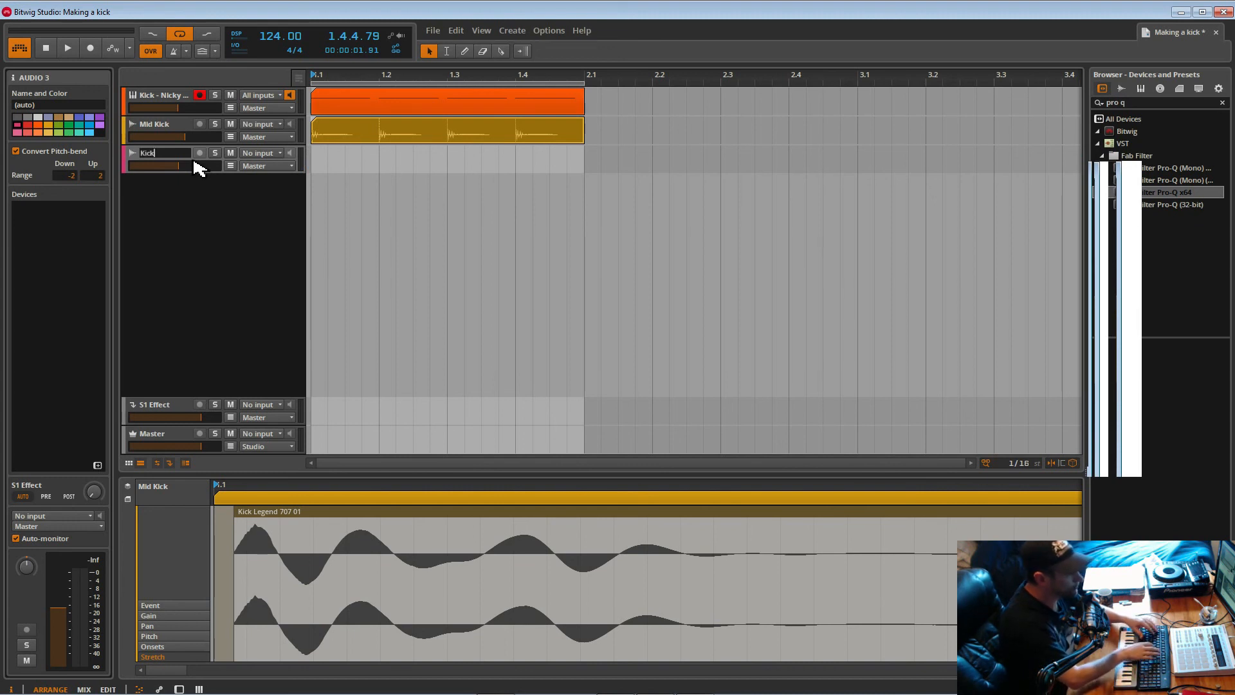
pyautogui.press('Return')
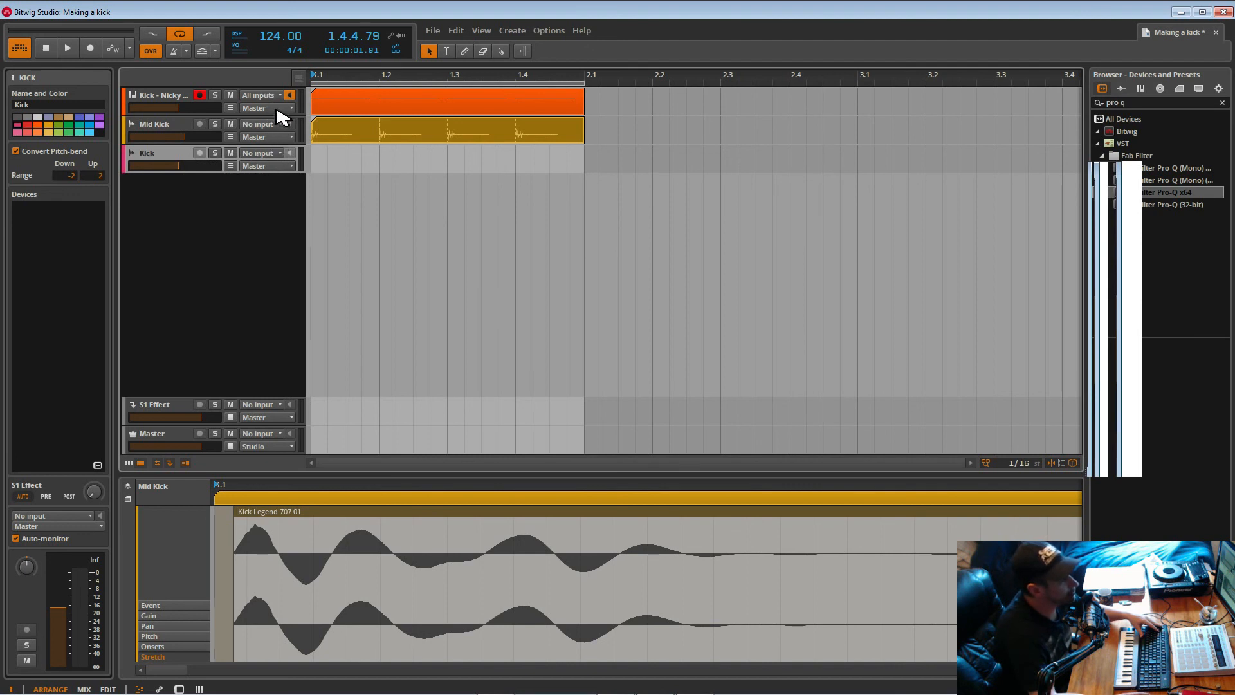
# Route the audio outputs of the Nicky Romero kick track and the Mid Kick track to the Kick track.
pyautogui.click(281, 110)
pyautogui.click(278, 86)
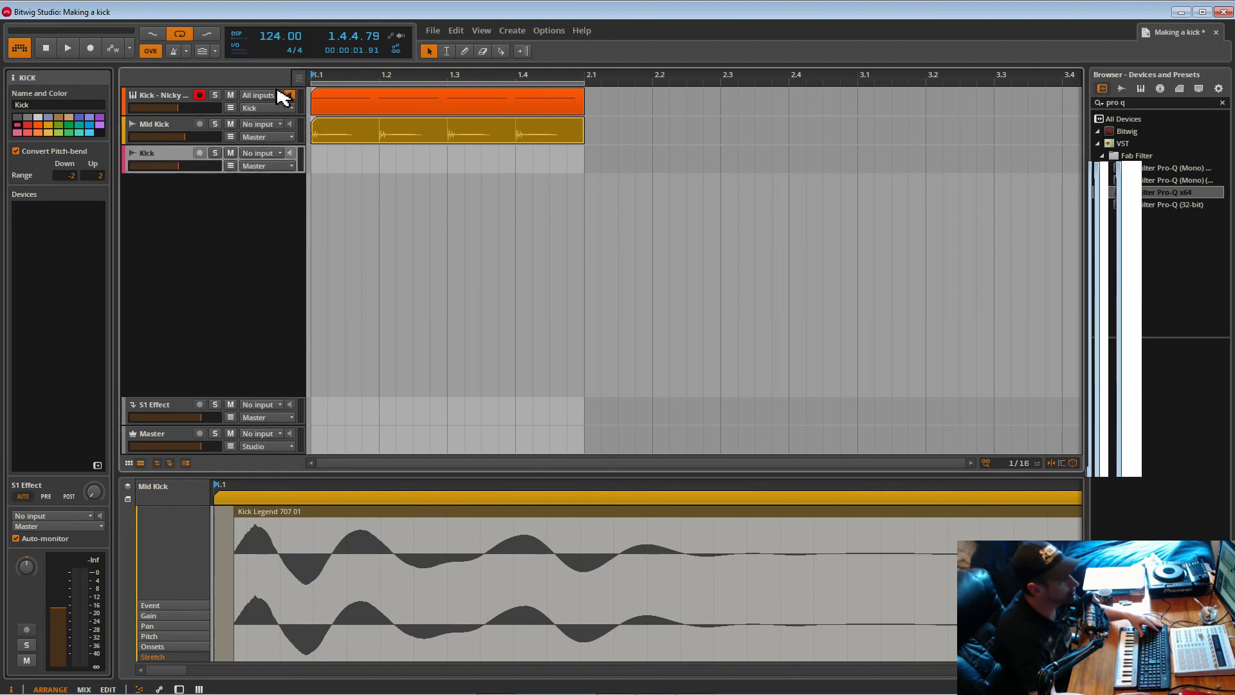
pyautogui.click(275, 136)
pyautogui.click(275, 117)
# Raise the Kick track's volume to 0 dB and check the exact value.
pyautogui.moveTo(179, 170); pyautogui.dragTo(201, 173)
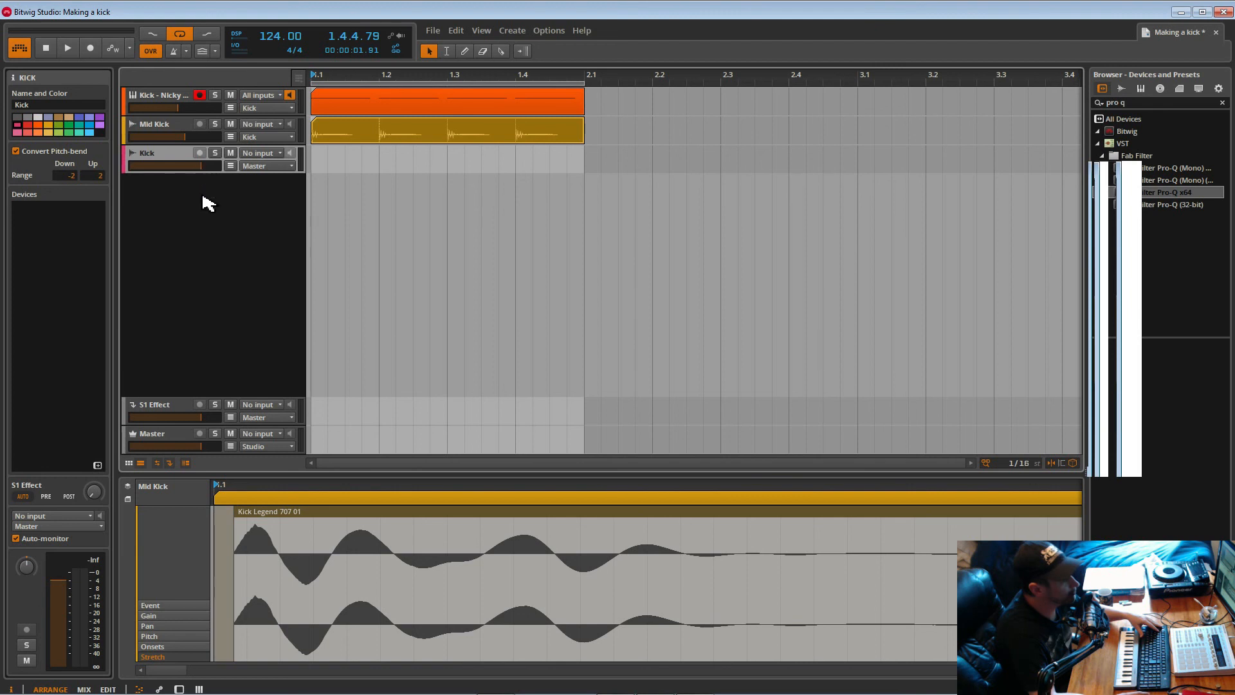
pyautogui.doubleClick(204, 168)
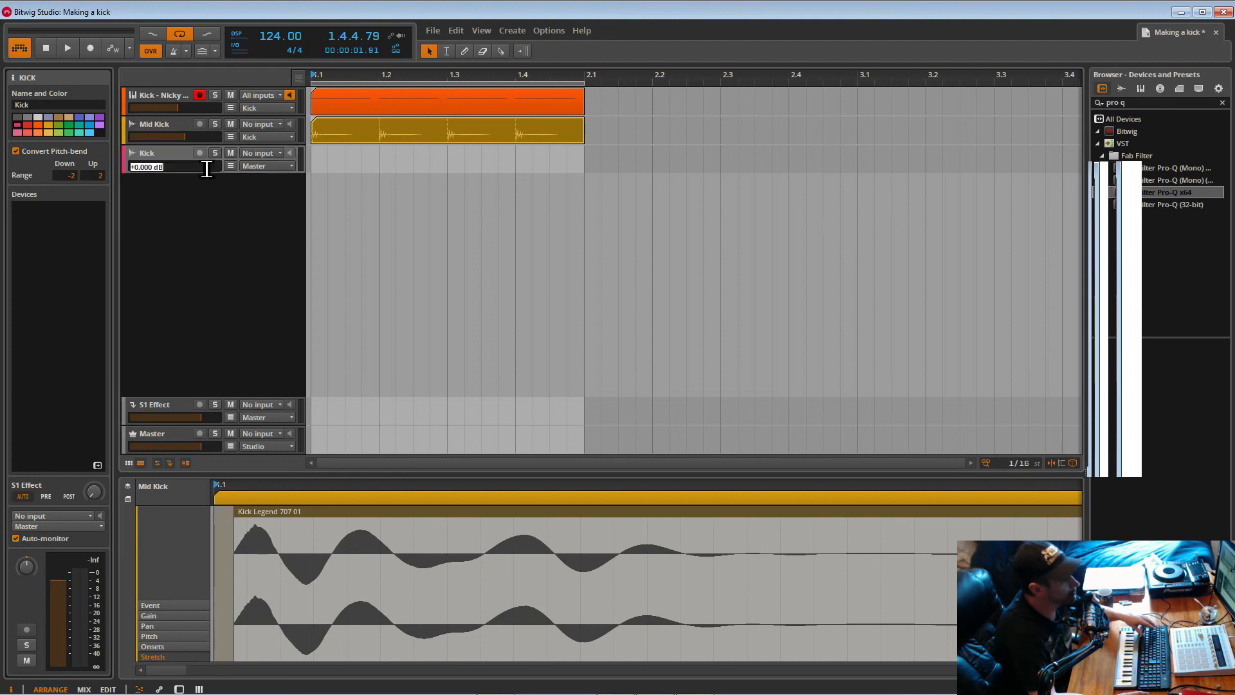
pyautogui.click(206, 169)
pyautogui.click(204, 193)
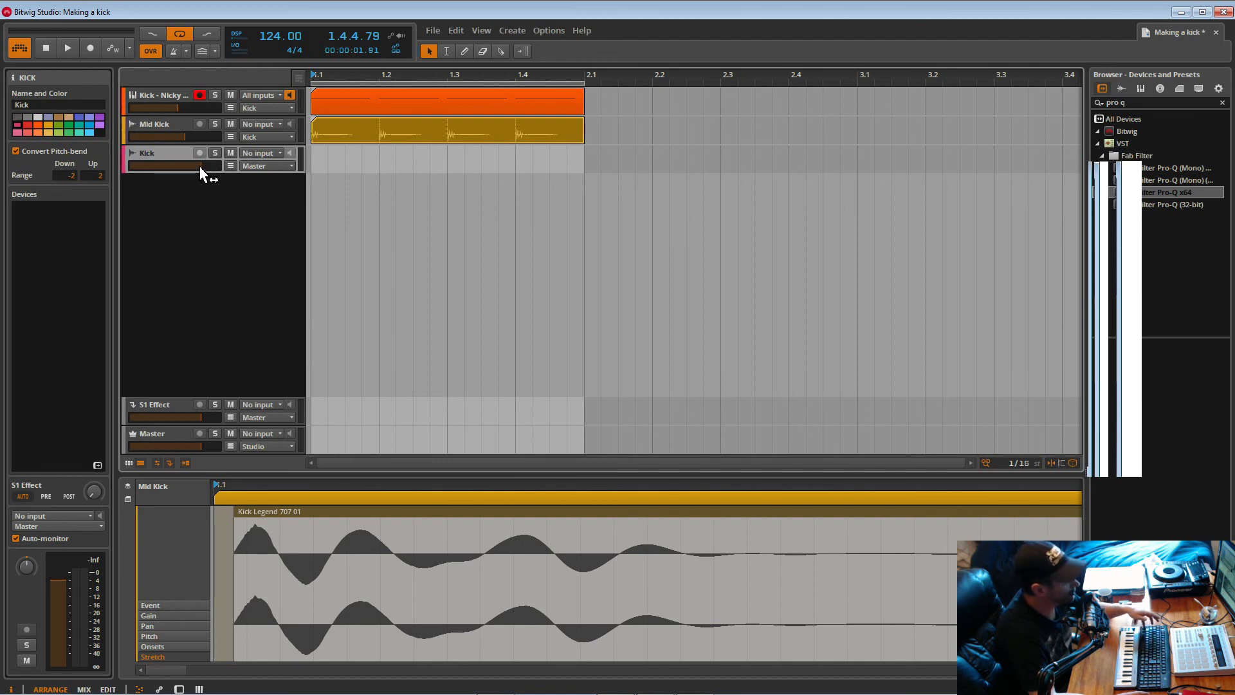
pyautogui.doubleClick(202, 167)
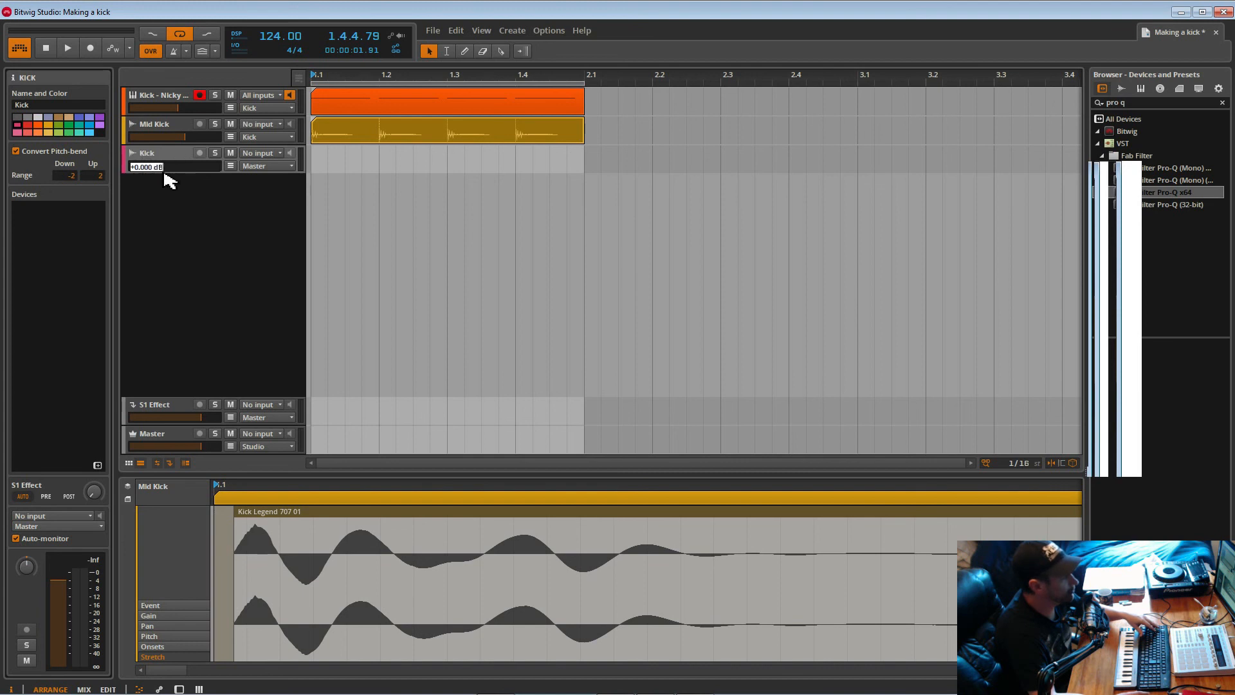
pyautogui.click(185, 188)
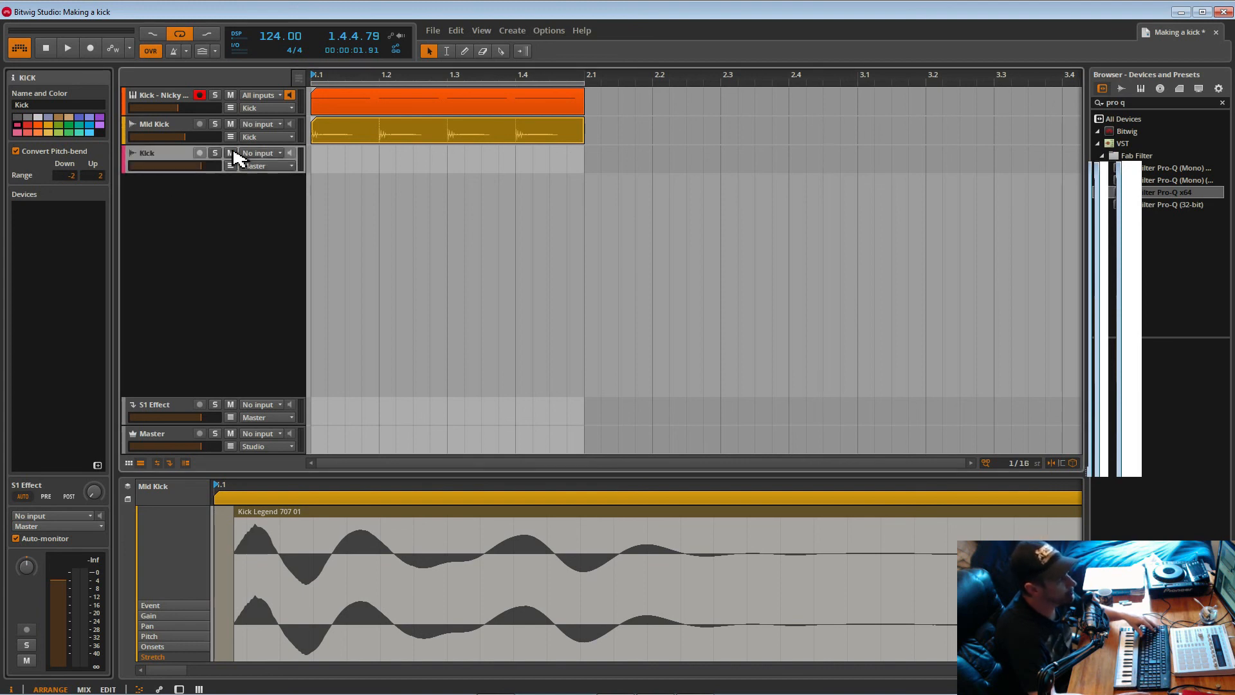
# Audition both layers together through the soloed Kick track, then stop playback and remove the solo.
pyautogui.press('space')
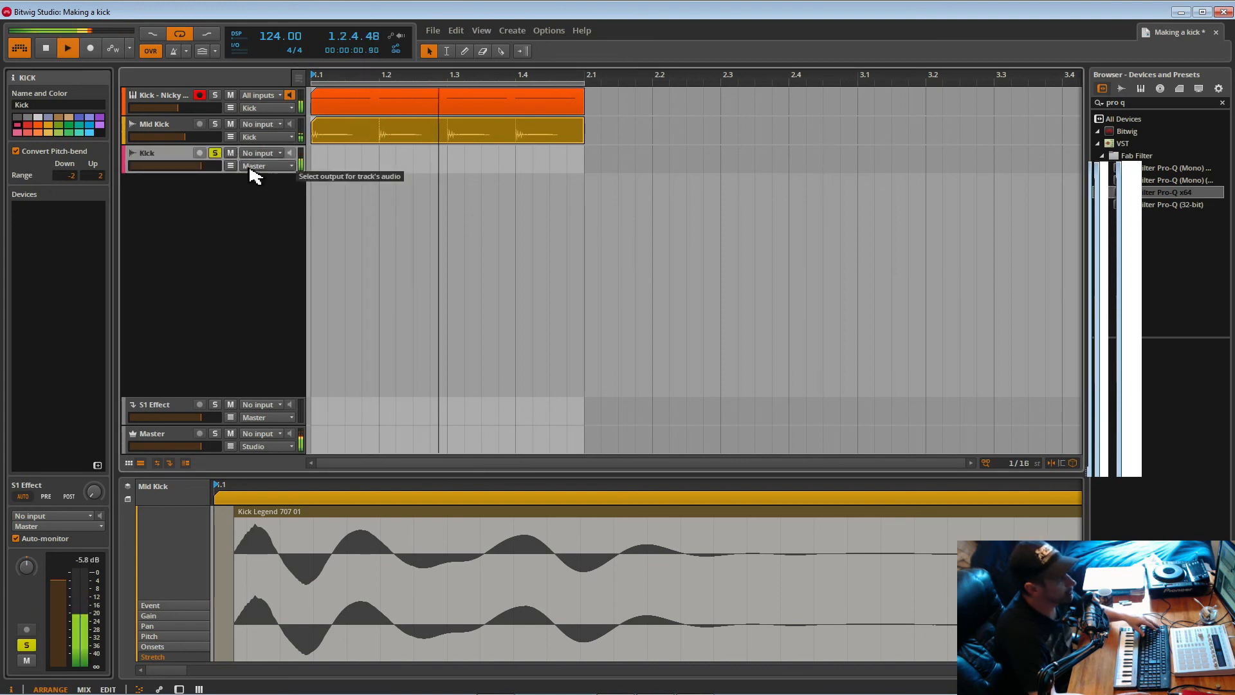
pyautogui.press('space')
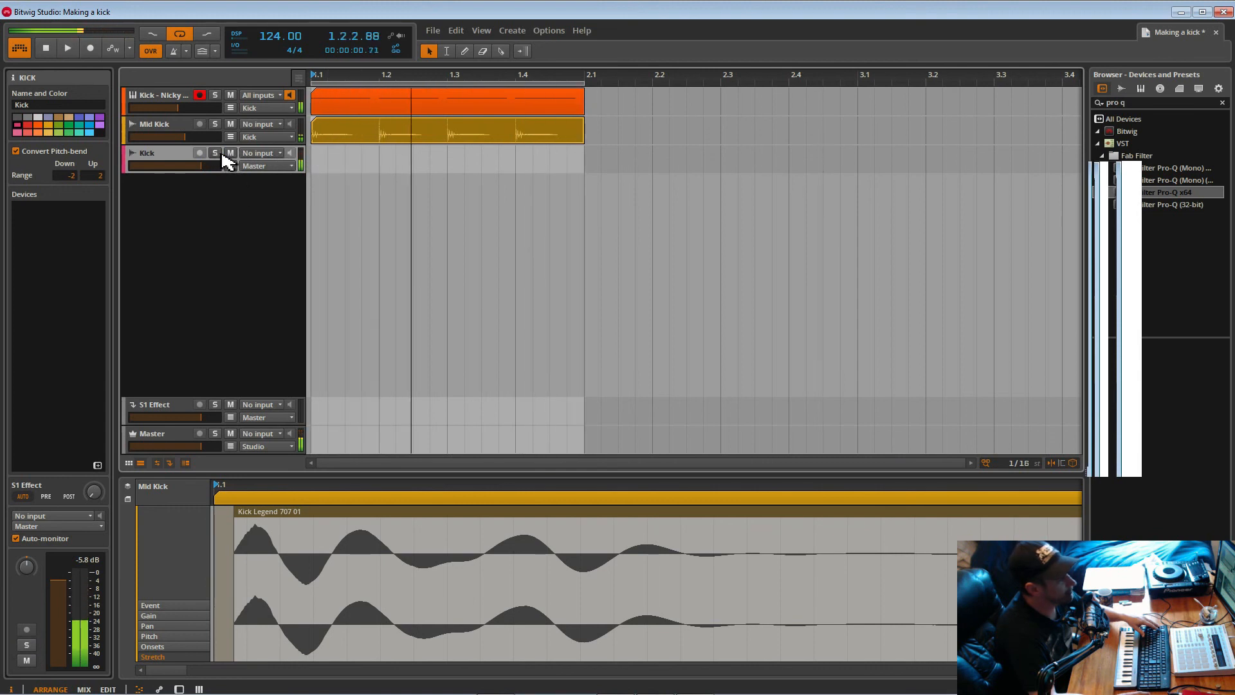
pyautogui.click(214, 153)
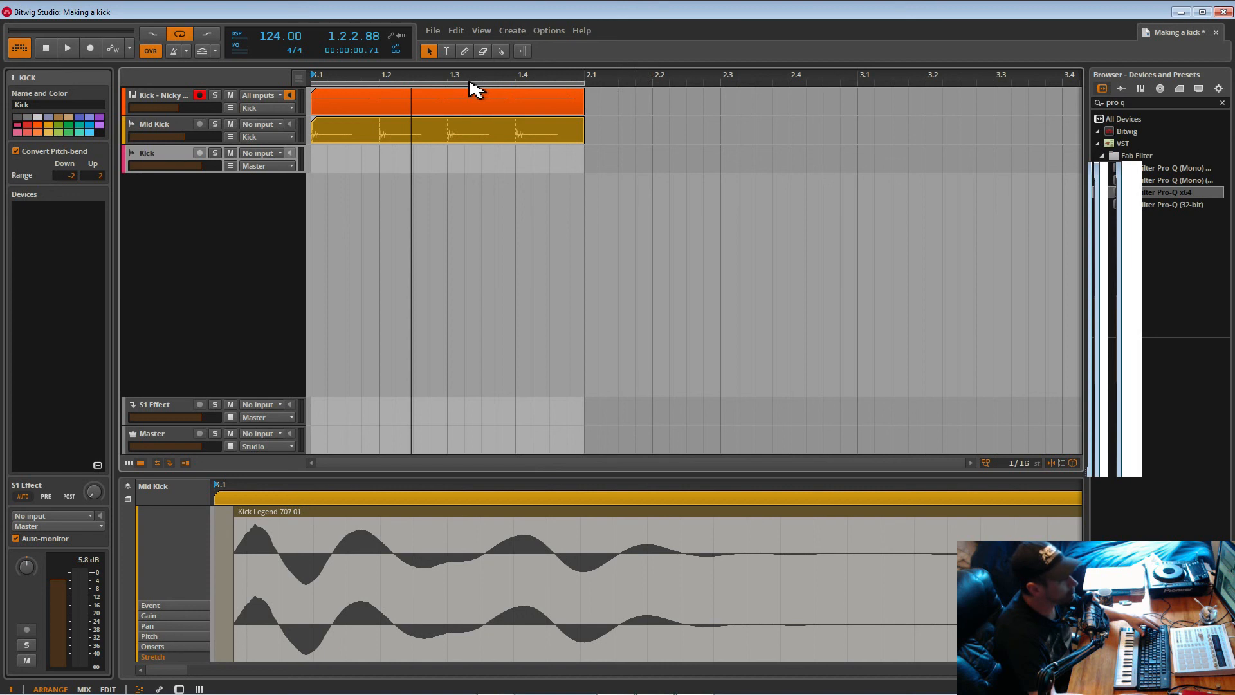
# Try to record onto the Kick track with looping turned off and arranger recording enabled.
pyautogui.click(181, 37)
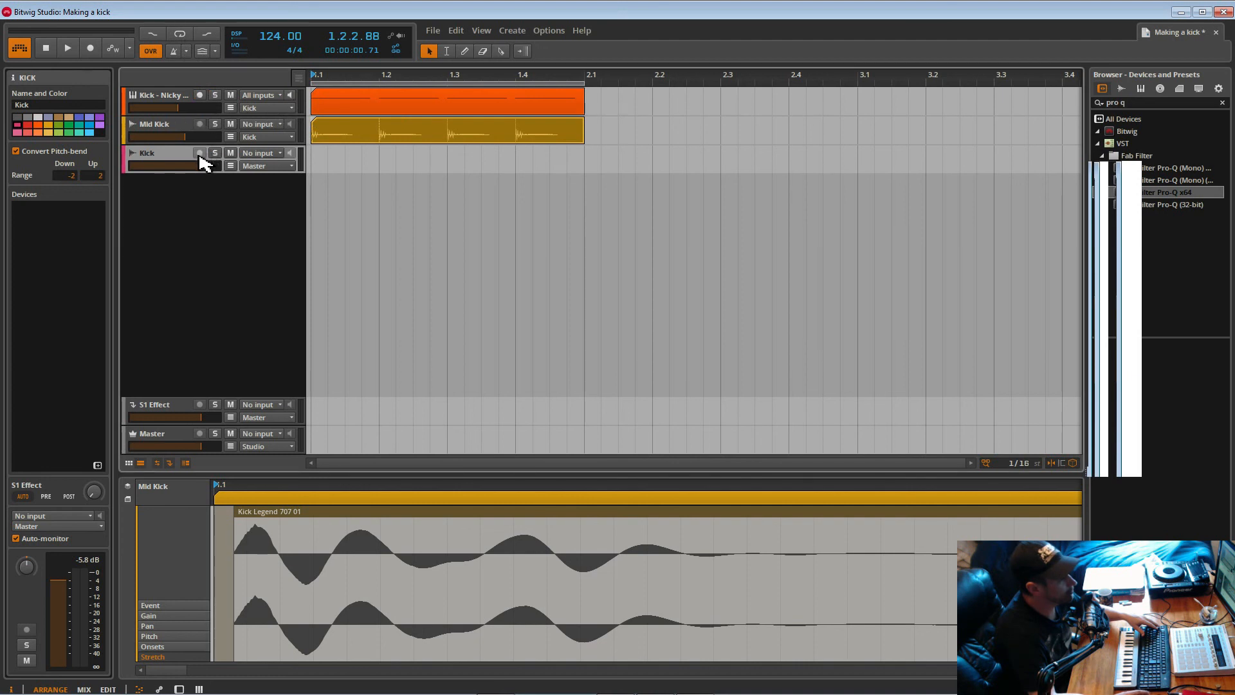
pyautogui.click(314, 163)
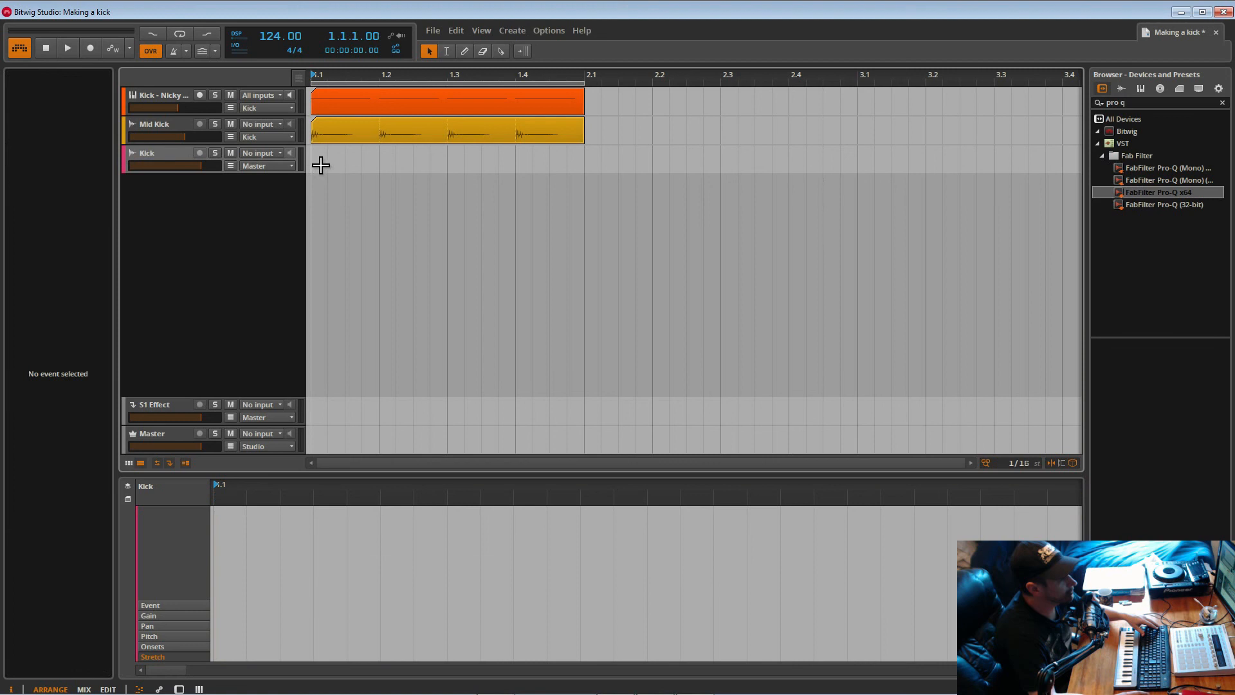
pyautogui.click(91, 48)
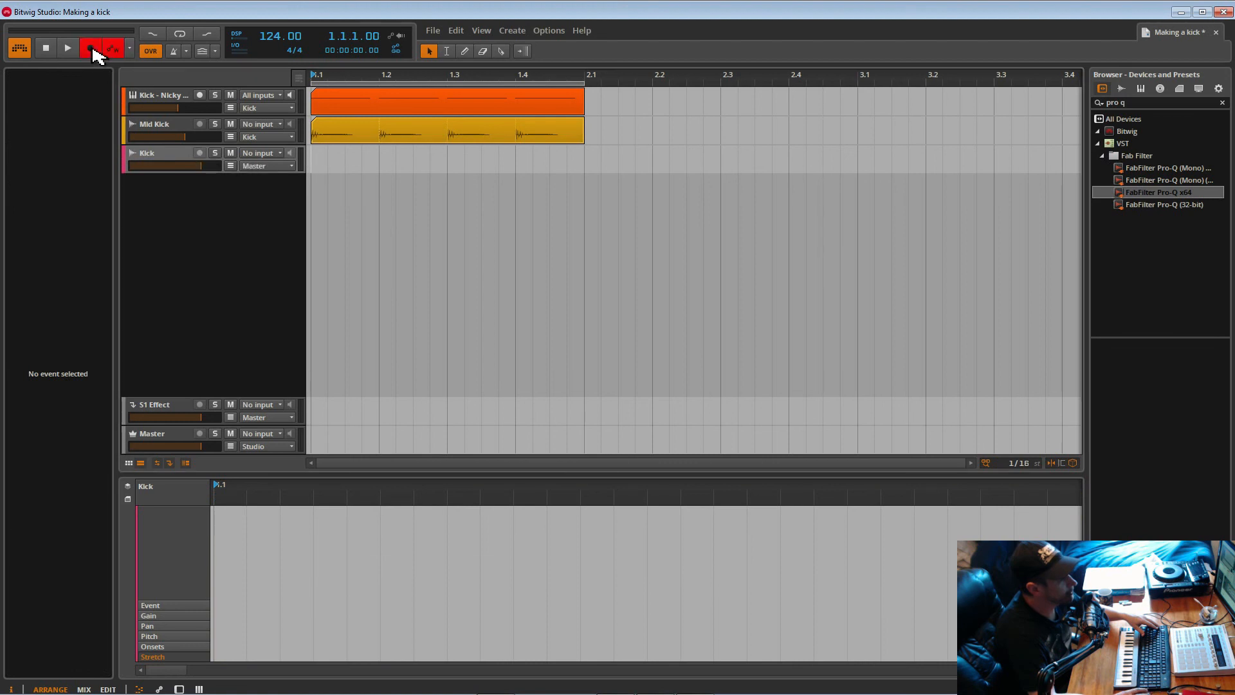
pyautogui.click(204, 158)
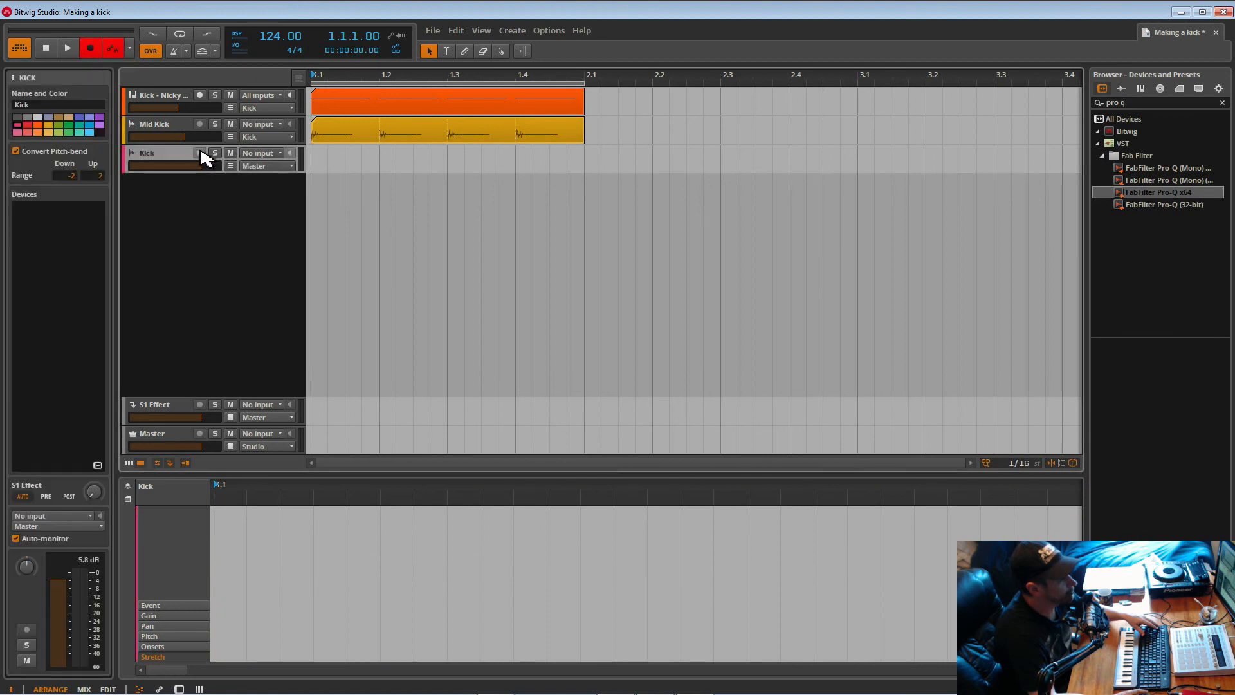
pyautogui.doubleClick(320, 168)
pyautogui.click(193, 160)
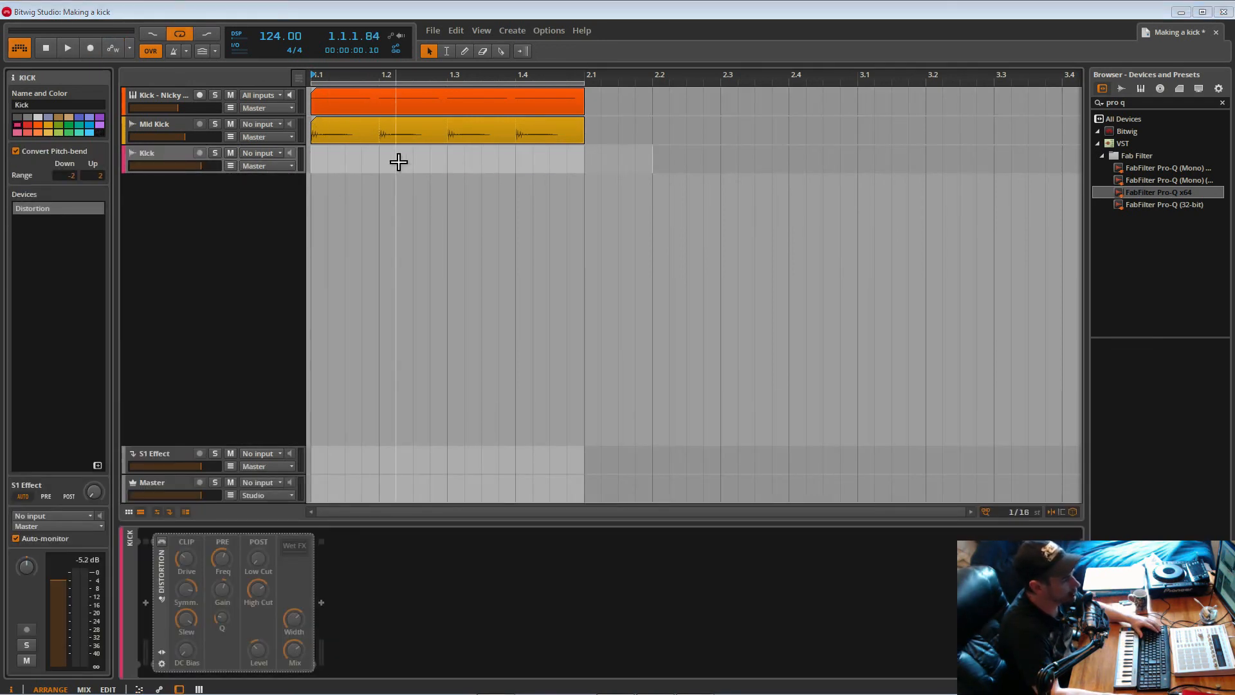
# Play the loop and inspect the devices and levels of the Nicky Romero kick and Mid Kick tracks.
pyautogui.click(168, 101)
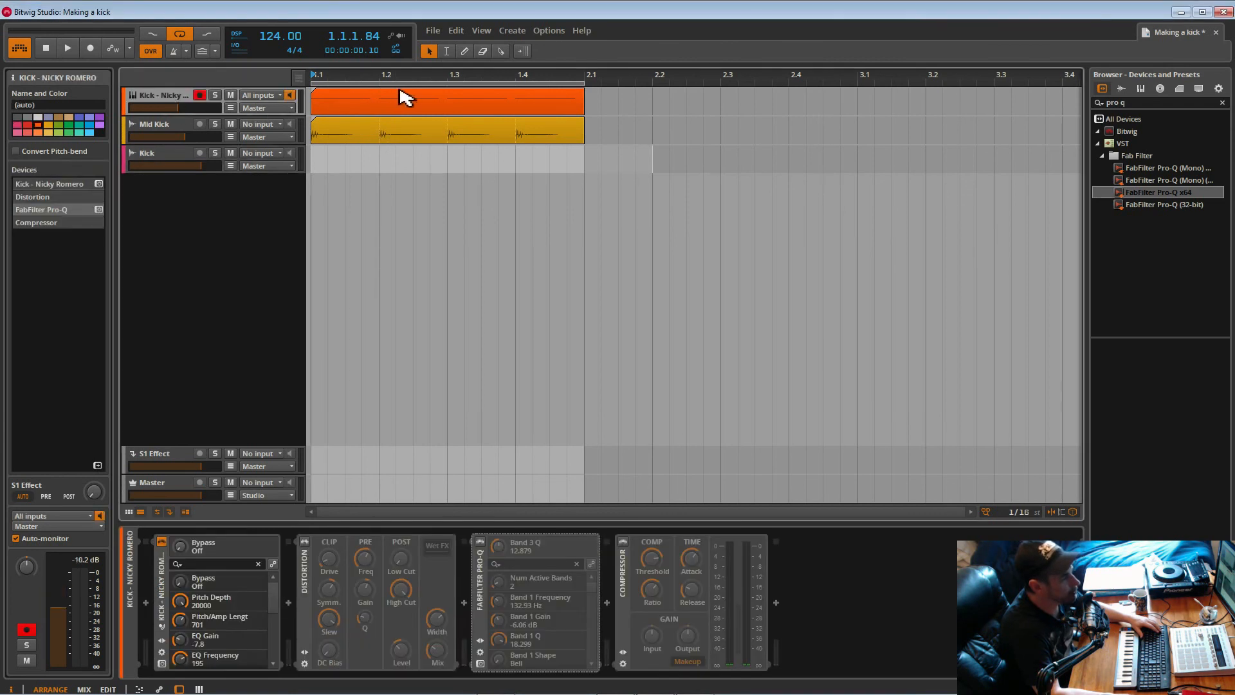
pyautogui.press('space')
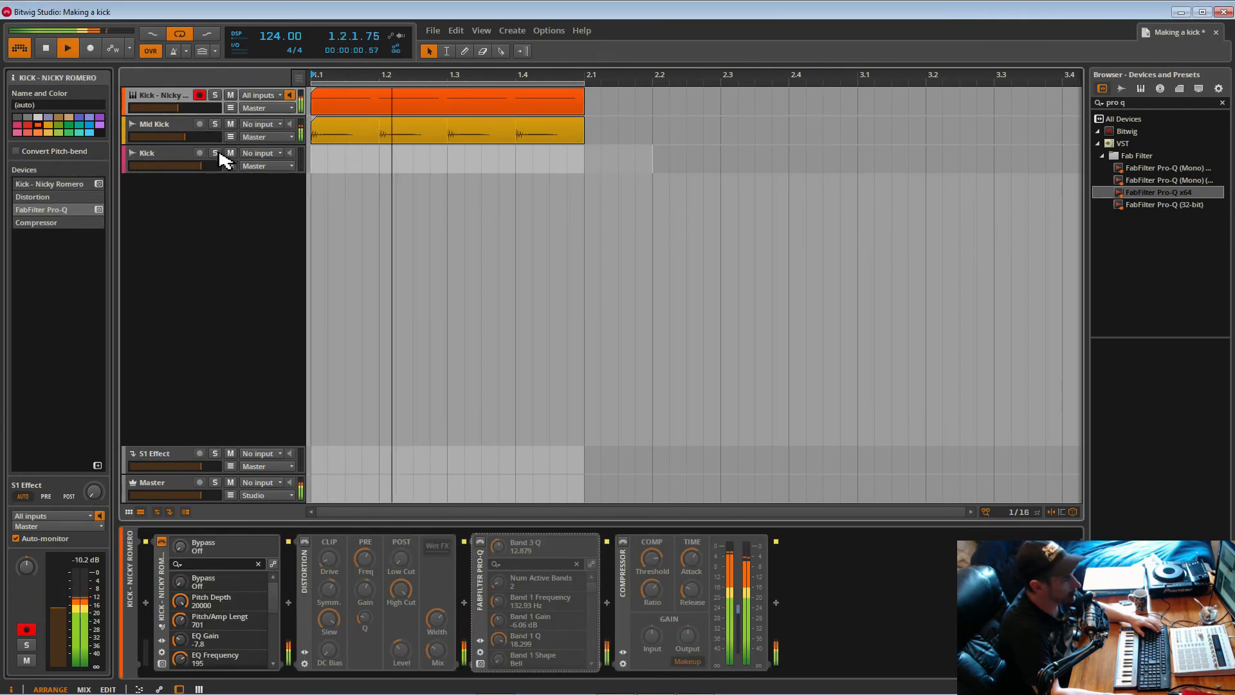
pyautogui.click(168, 132)
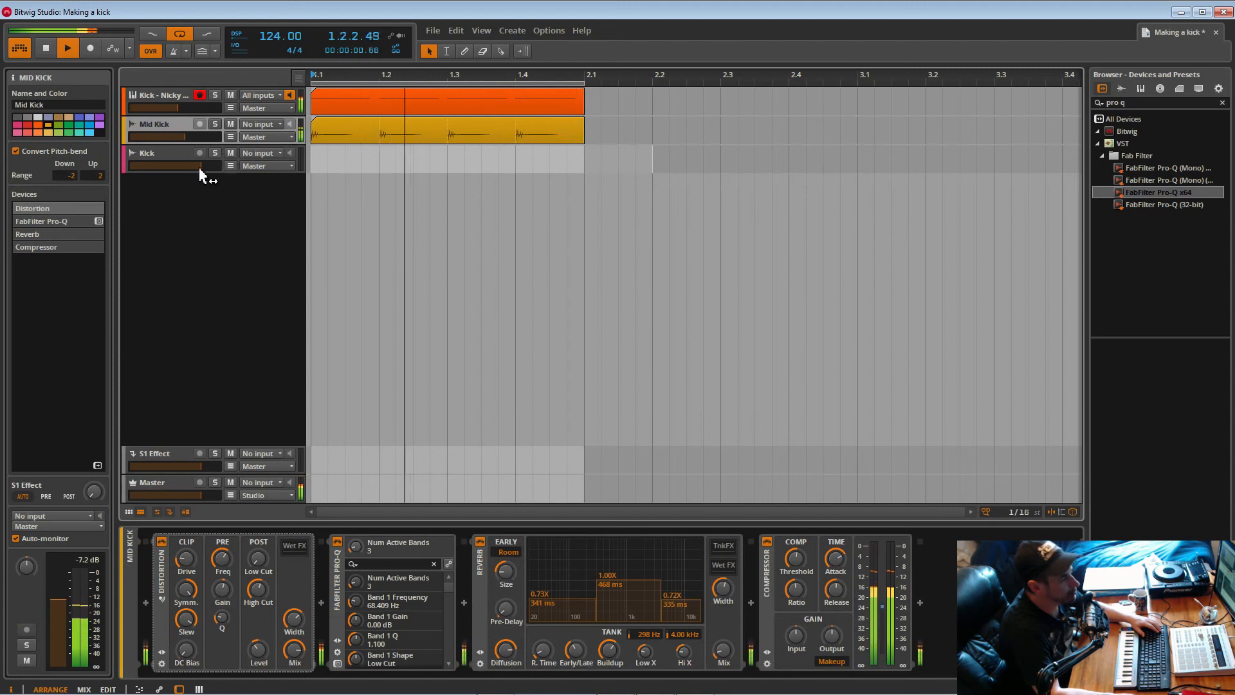
# Rename the Kick track as Kick Buss.
pyautogui.click(168, 161)
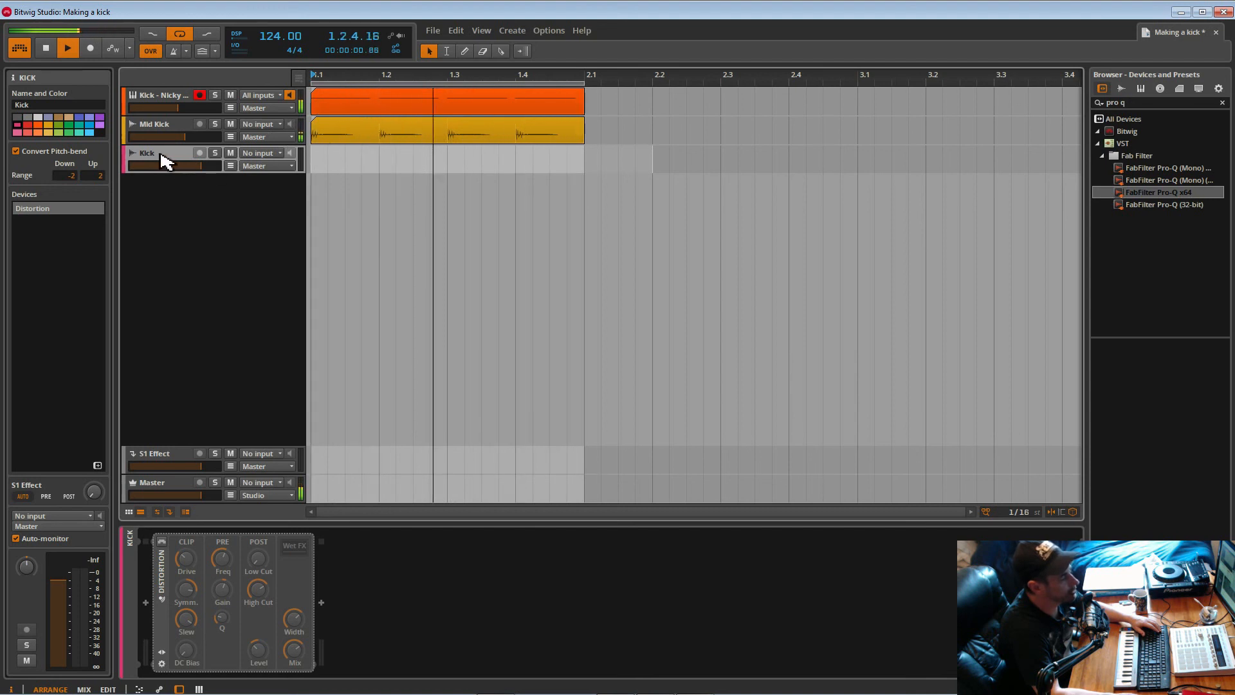
pyautogui.rightClick(166, 158)
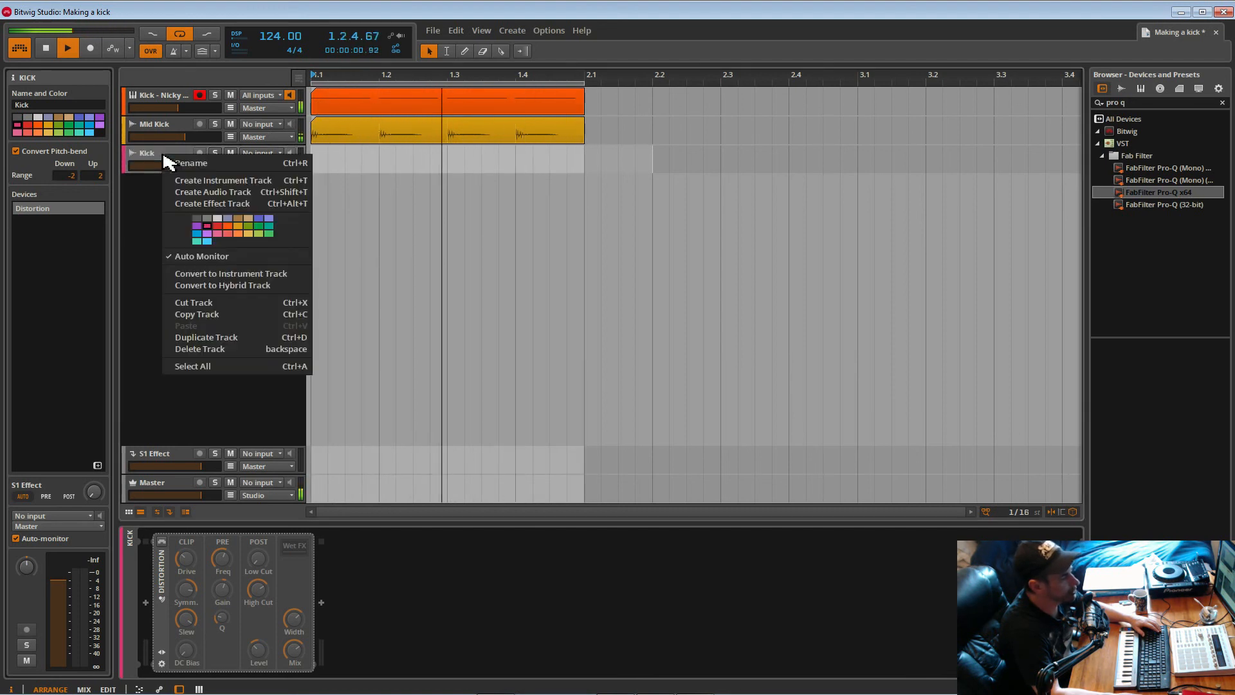
pyautogui.click(172, 166)
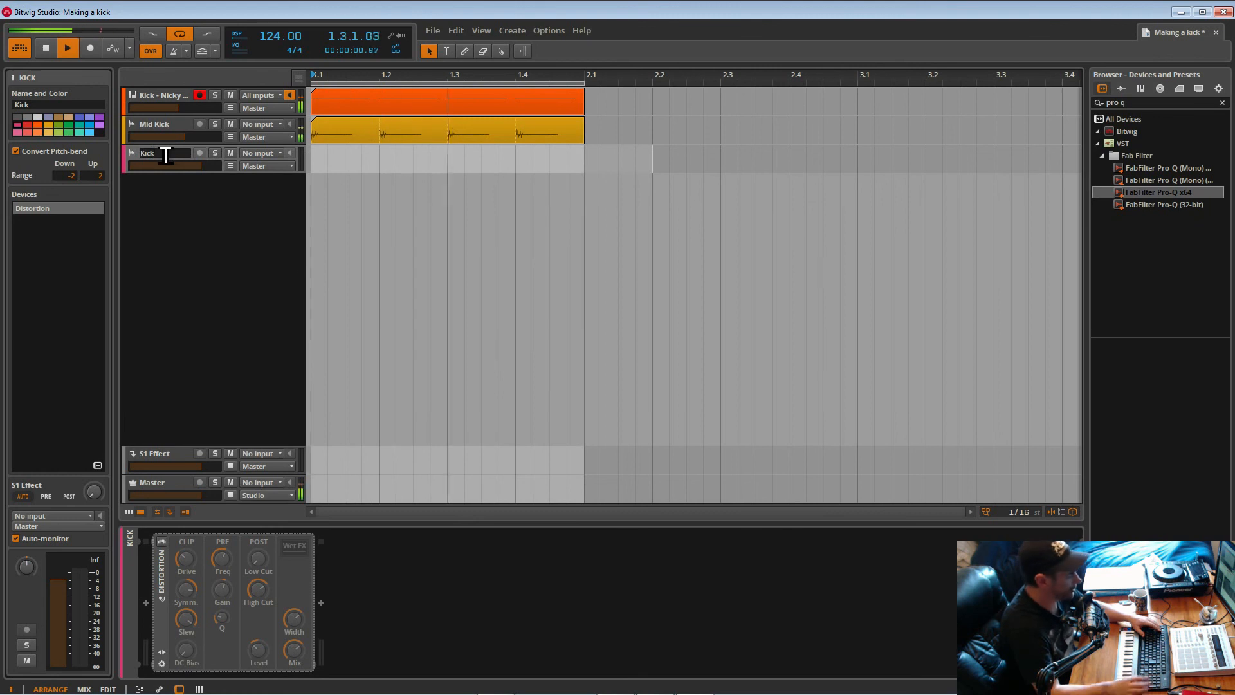
pyautogui.write('Buss')
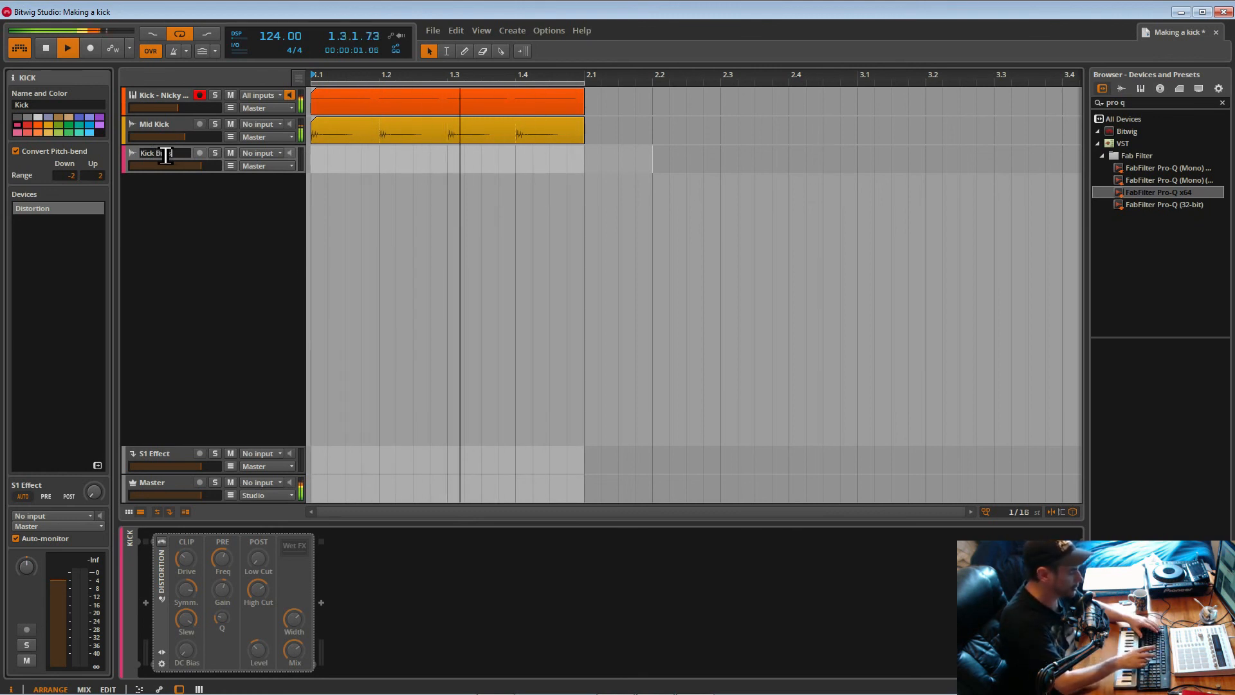
pyautogui.press('Return')
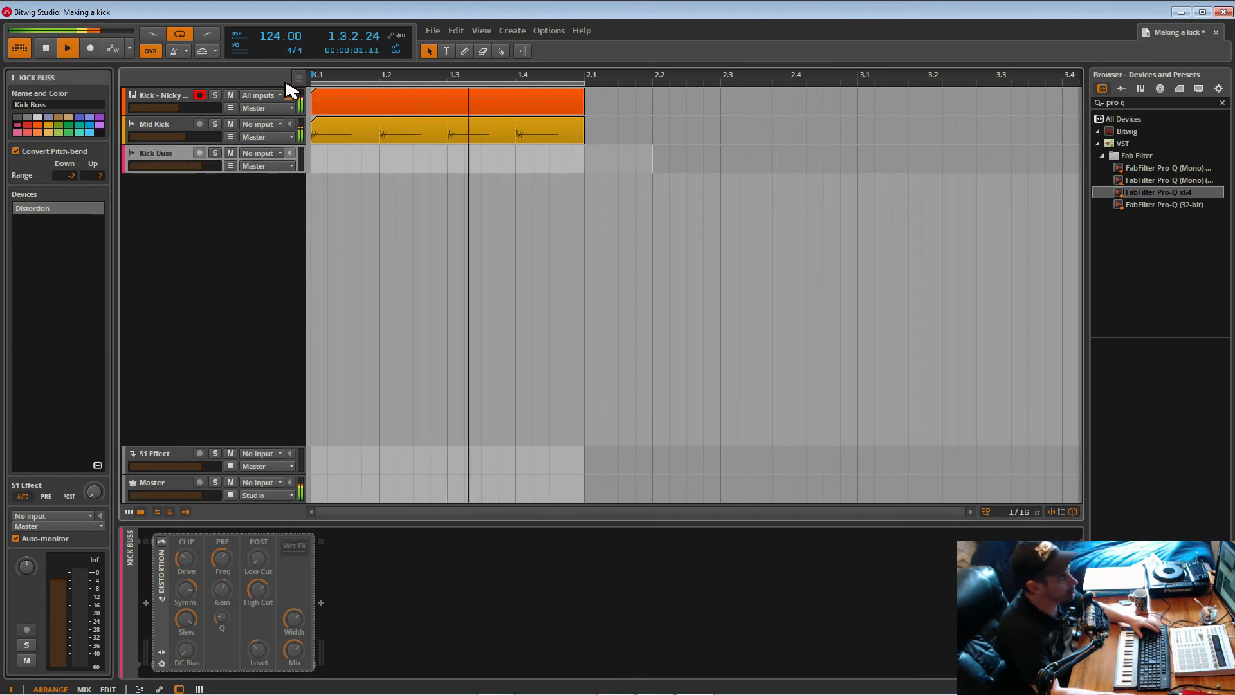
# Route the audio outputs of the Nicky Romero kick track and the Mid Kick track to Kick Buss.
pyautogui.click(275, 109)
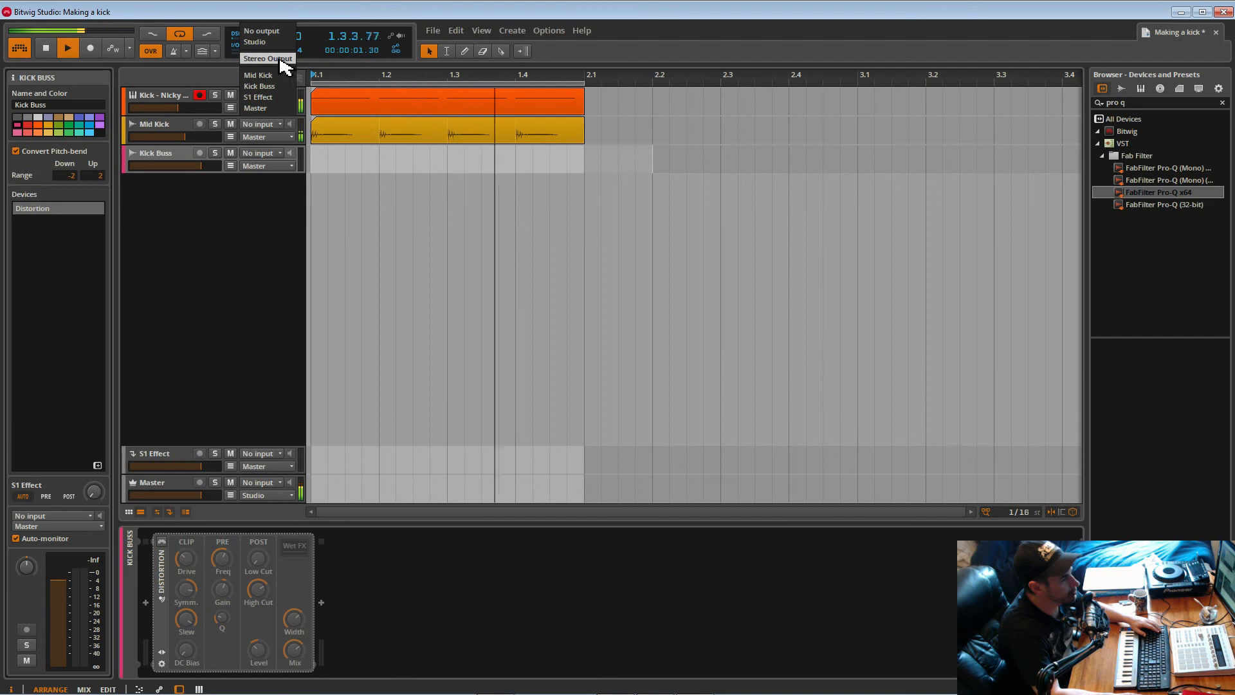
pyautogui.click(282, 86)
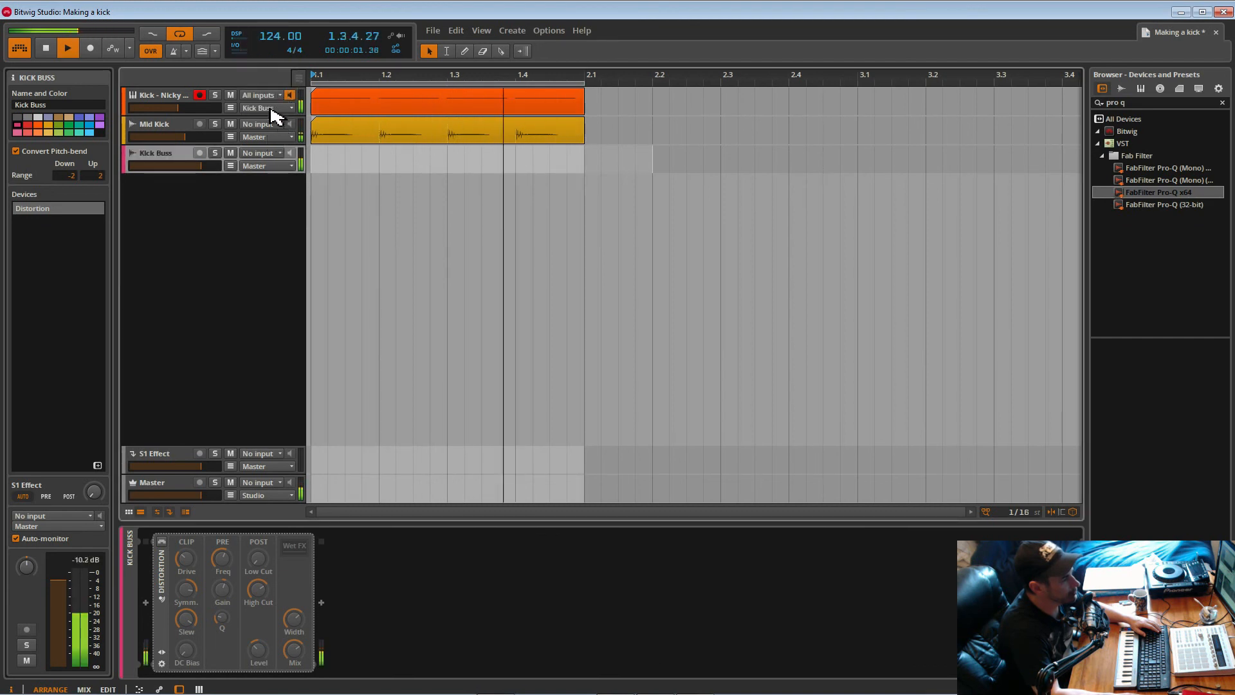
pyautogui.click(269, 136)
pyautogui.click(267, 115)
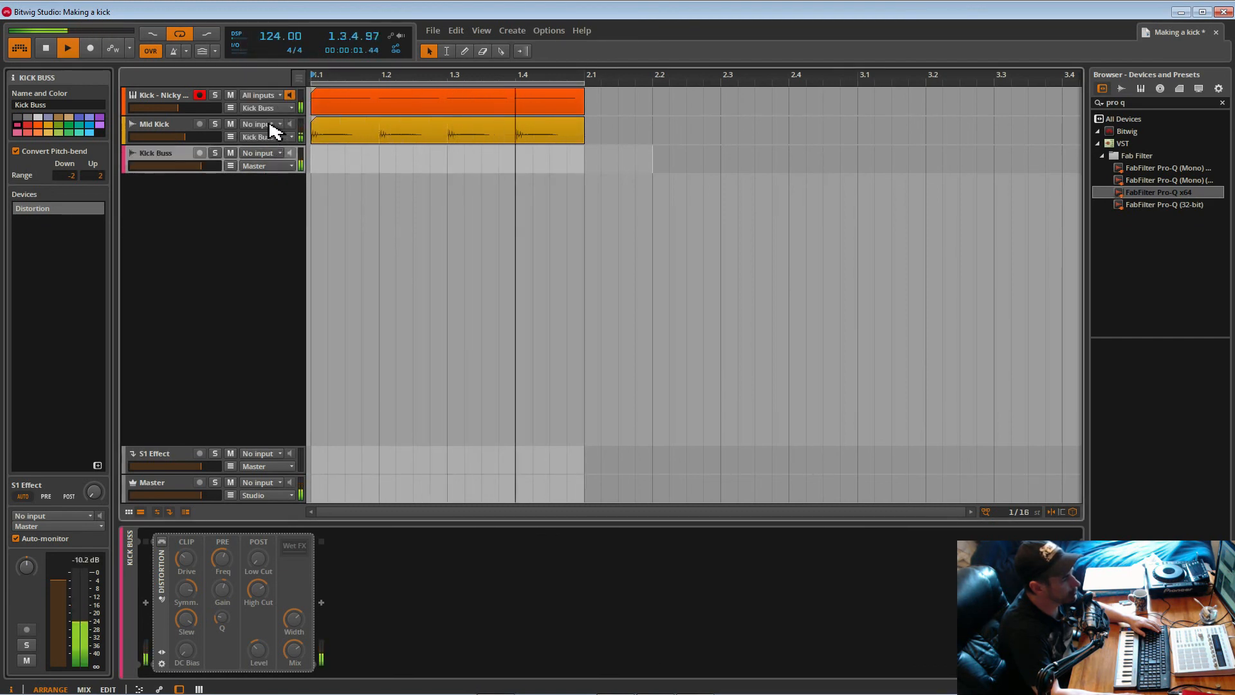
# Audition the Kick Buss track in solo, remove the solo, and disarm recording on the Nicky Romero kick track.
pyautogui.click(215, 153)
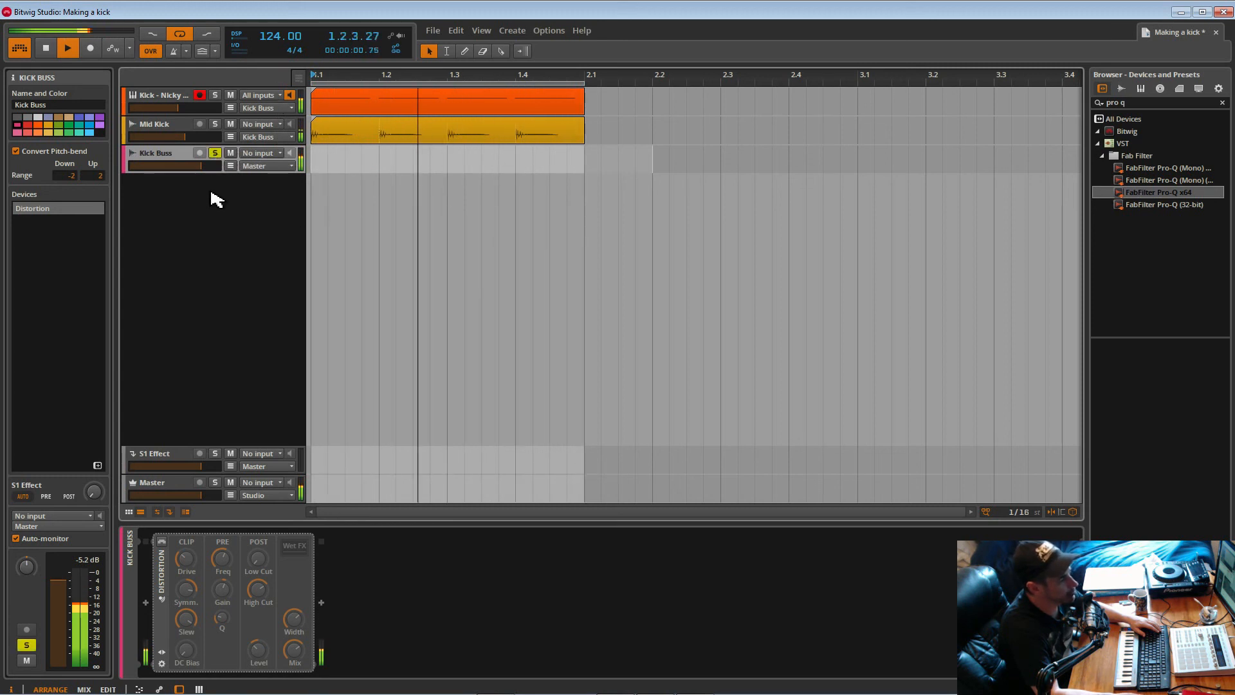
pyautogui.click(215, 153)
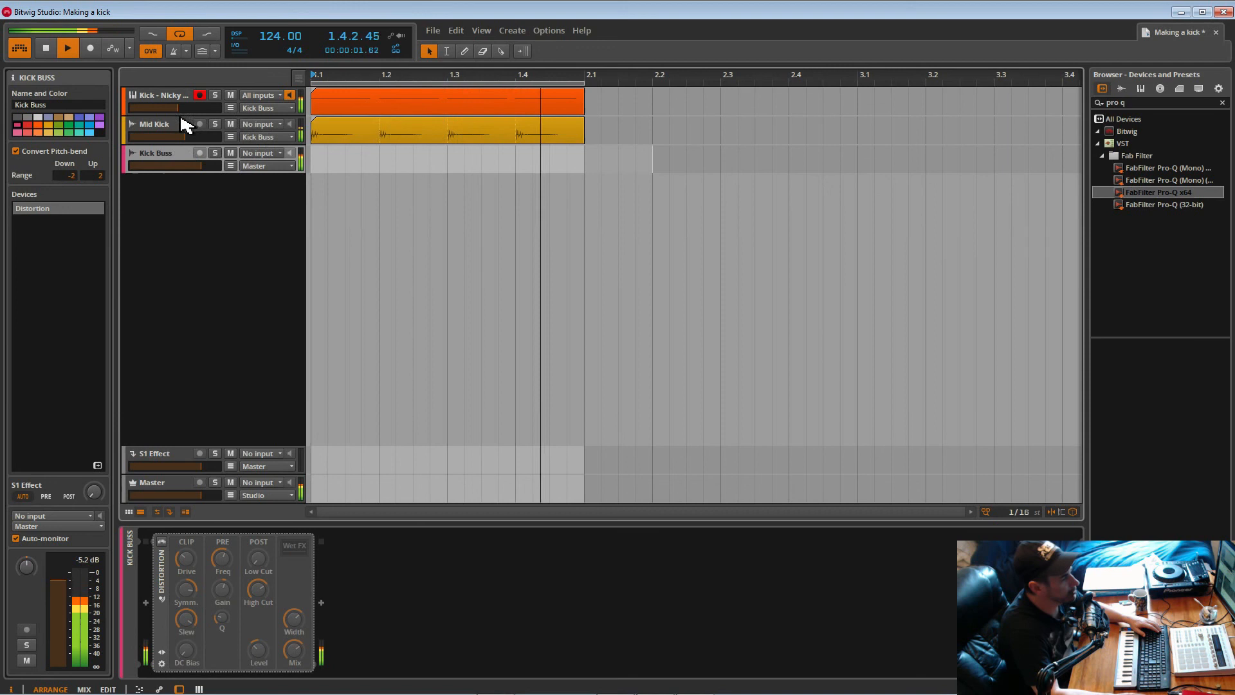
pyautogui.click(199, 95)
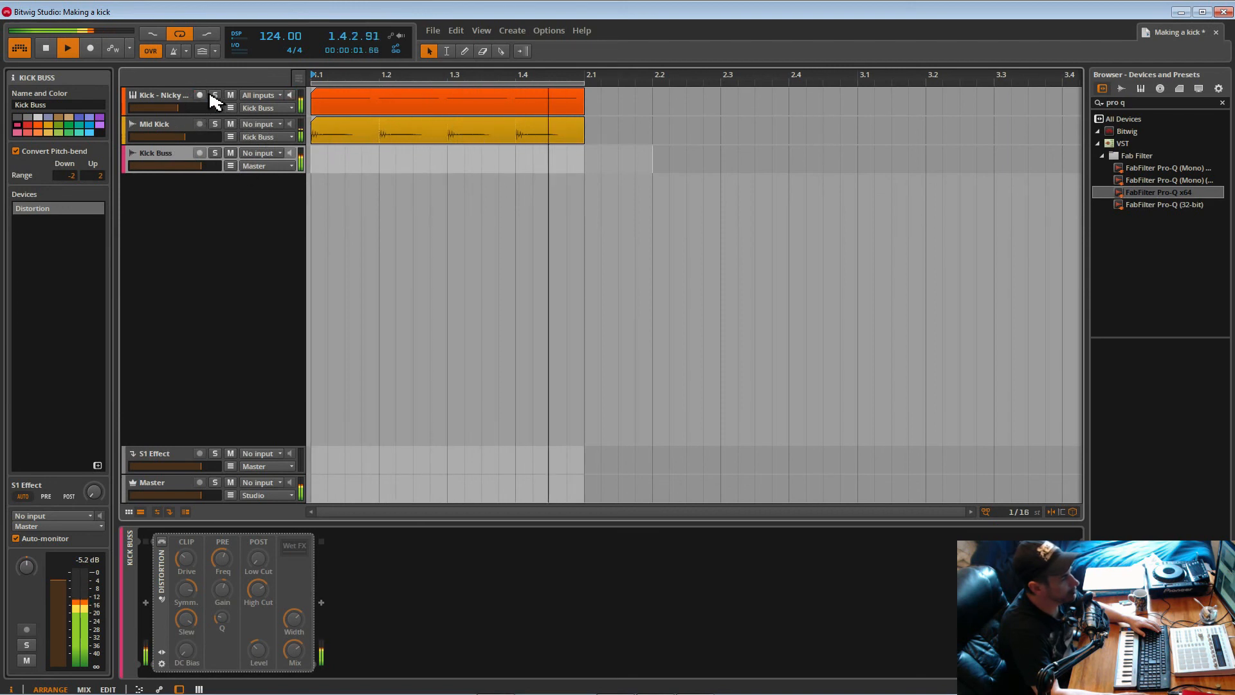
# Add an audio track named Kick Bounce and raise its volume to match the Kick Buss fader.
pyautogui.rightClick(181, 236)
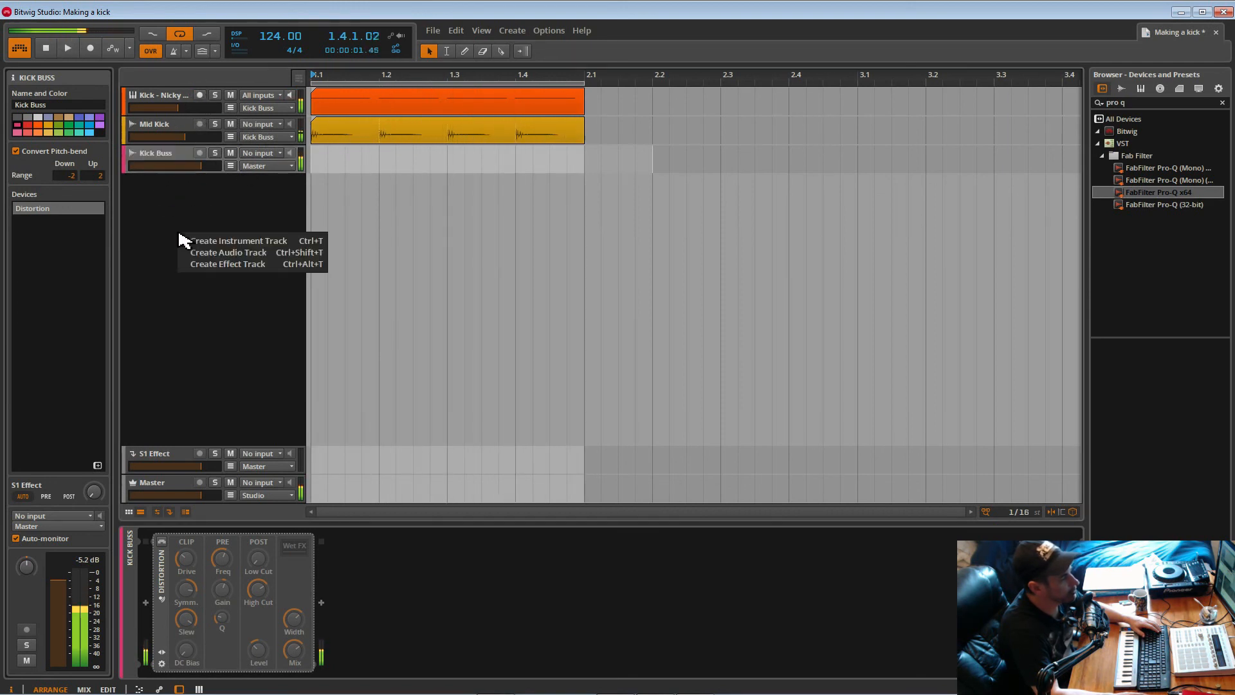
pyautogui.click(197, 253)
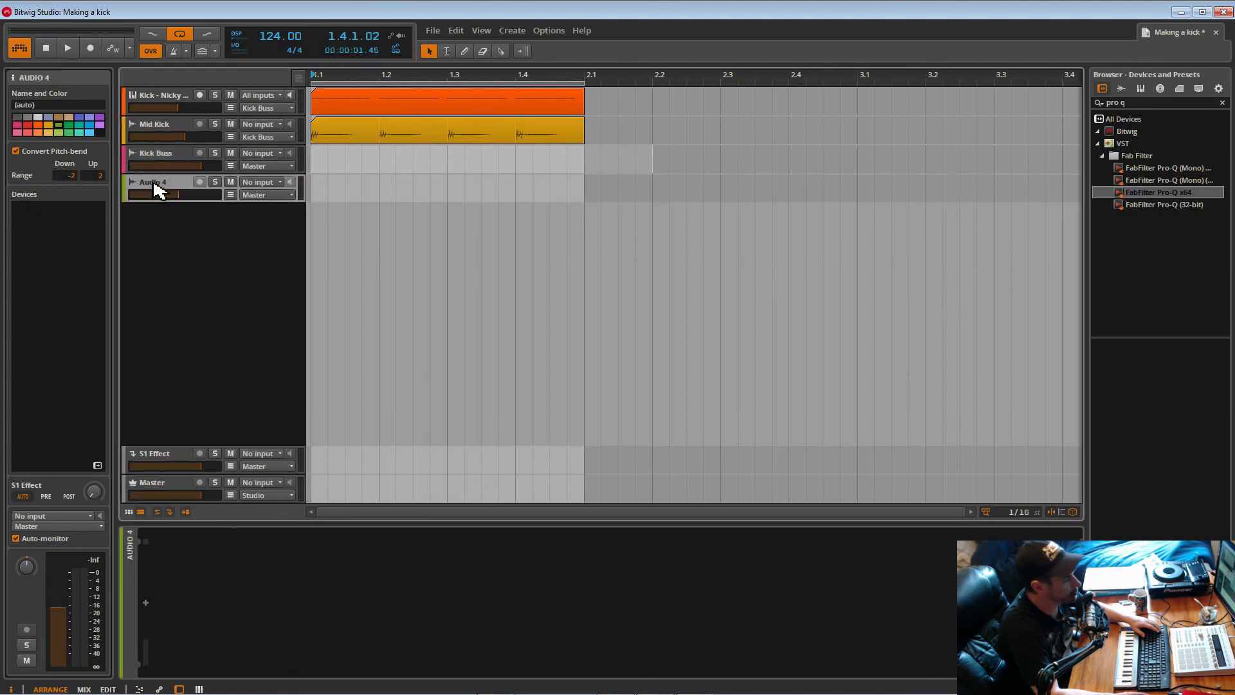
pyautogui.rightClick(155, 188)
pyautogui.click(168, 191)
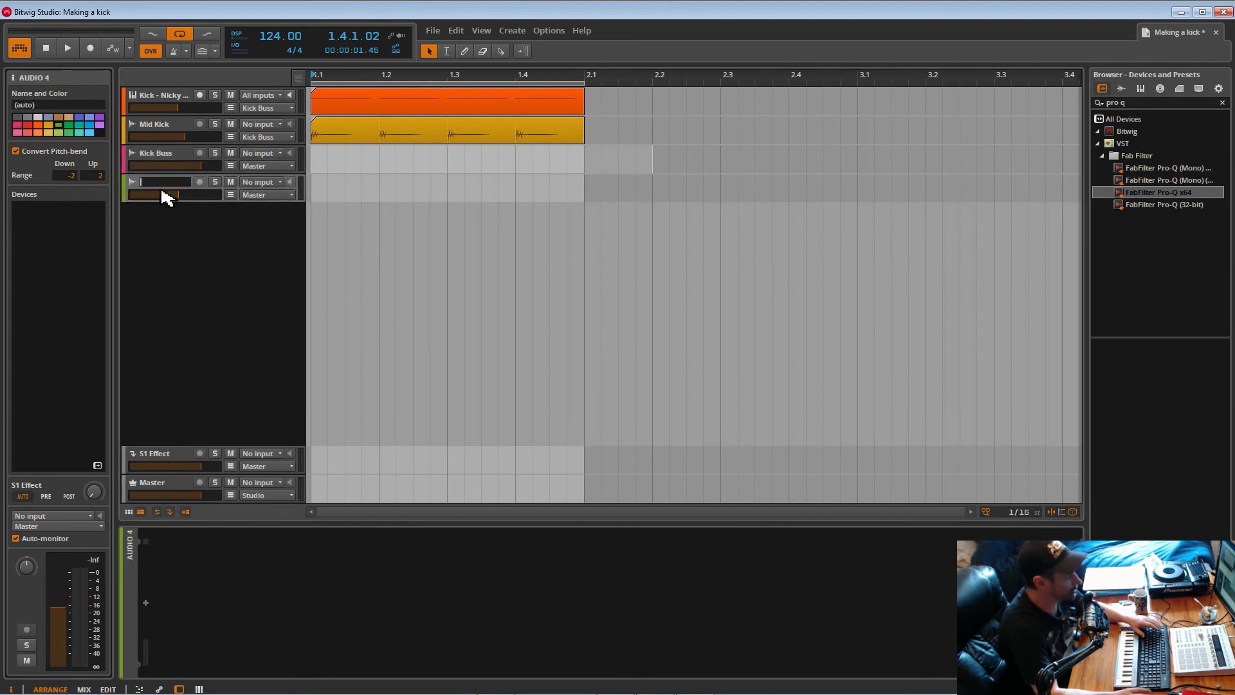
pyautogui.write('Kick')
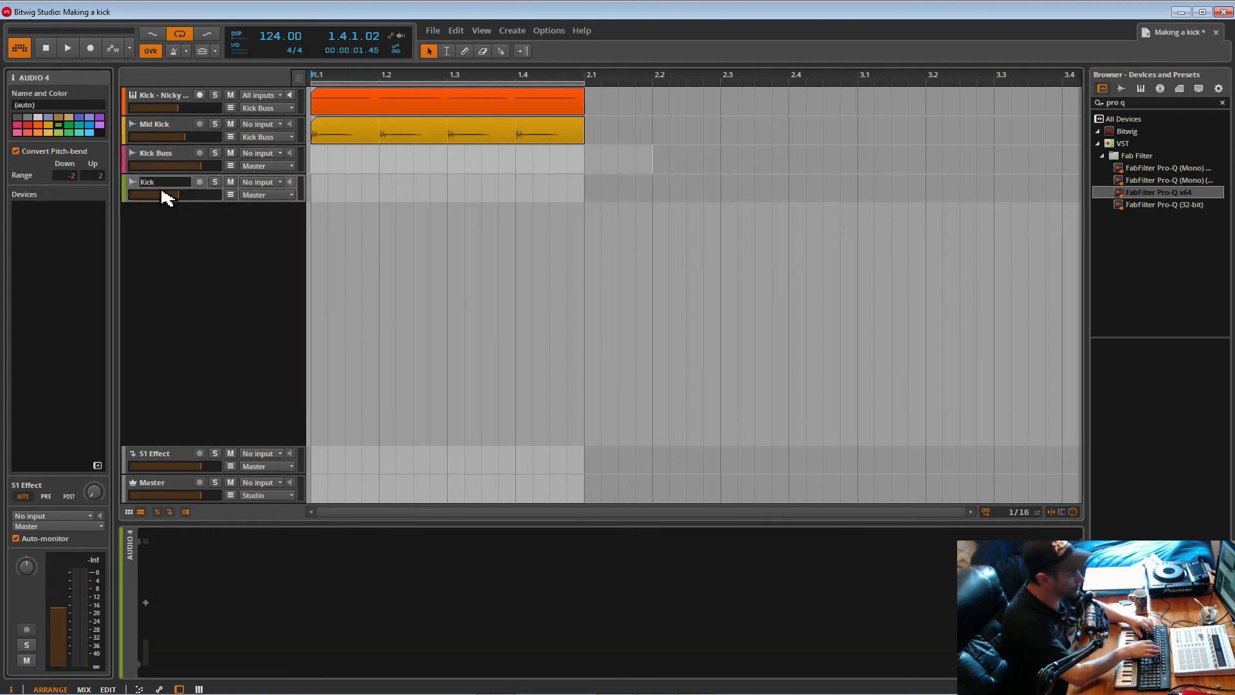
pyautogui.write(' Bounce')
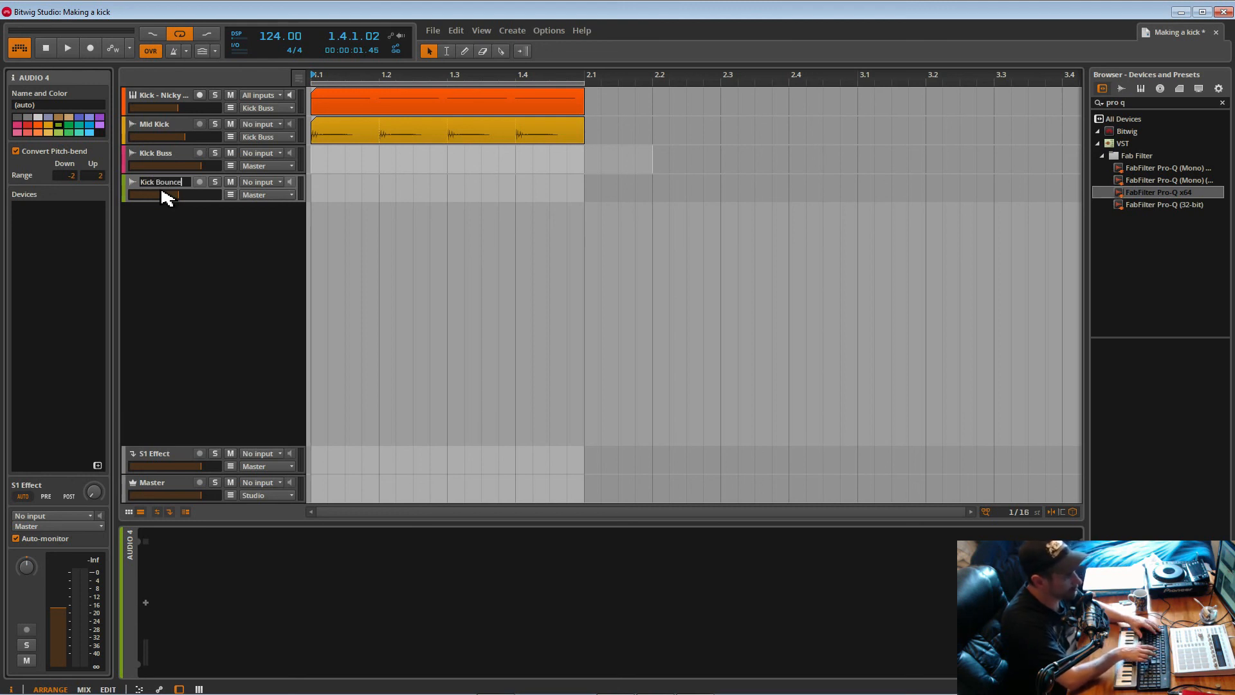
pyautogui.press('Return')
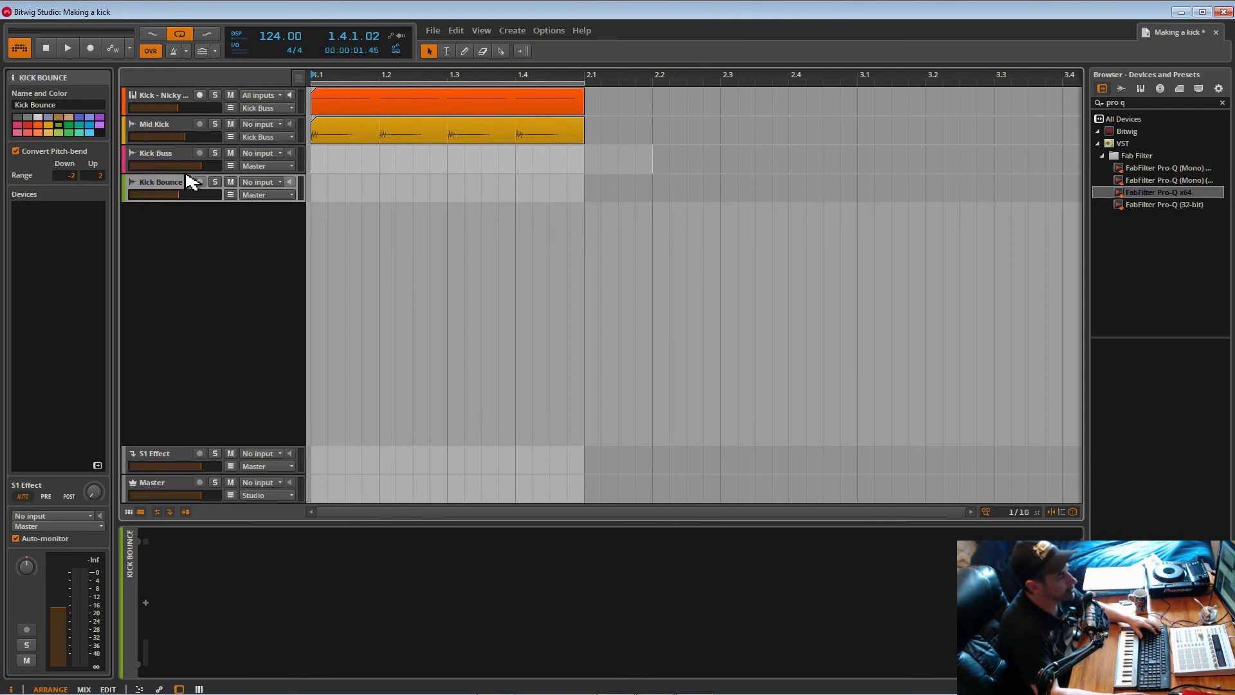
pyautogui.moveTo(168, 200); pyautogui.dragTo(202, 201)
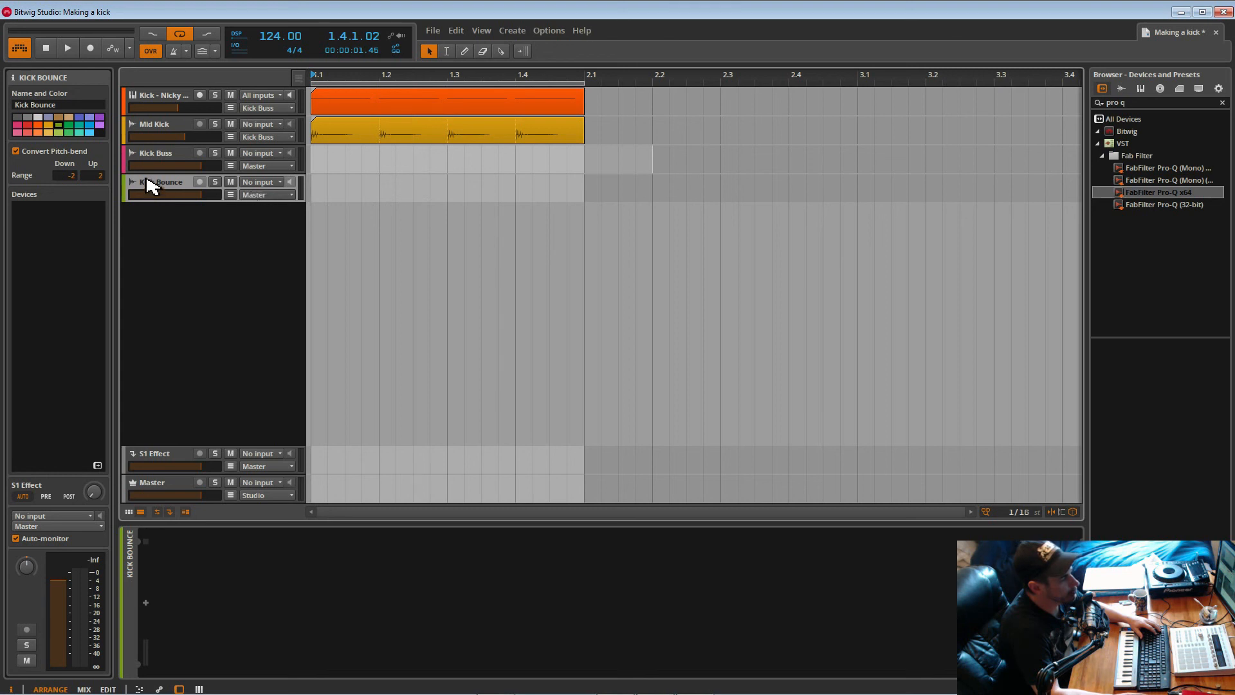
# Route the Kick Buss track's audio output to the Kick Bounce track.
pyautogui.click(268, 167)
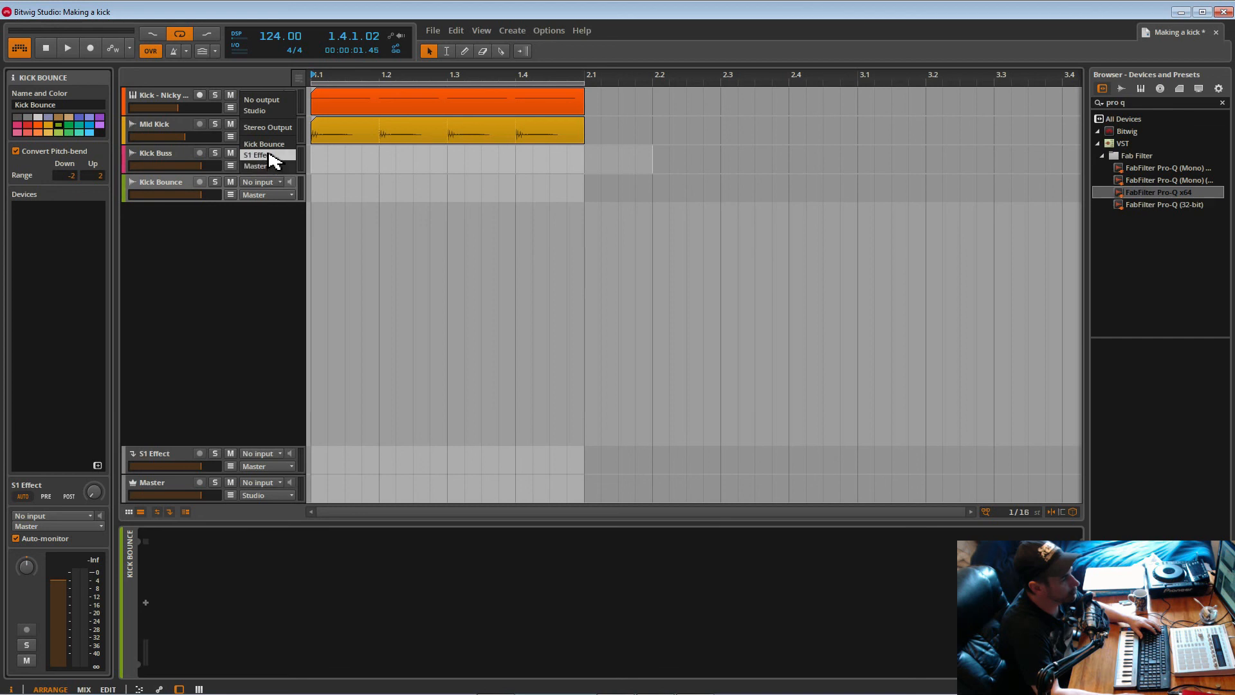
pyautogui.click(274, 145)
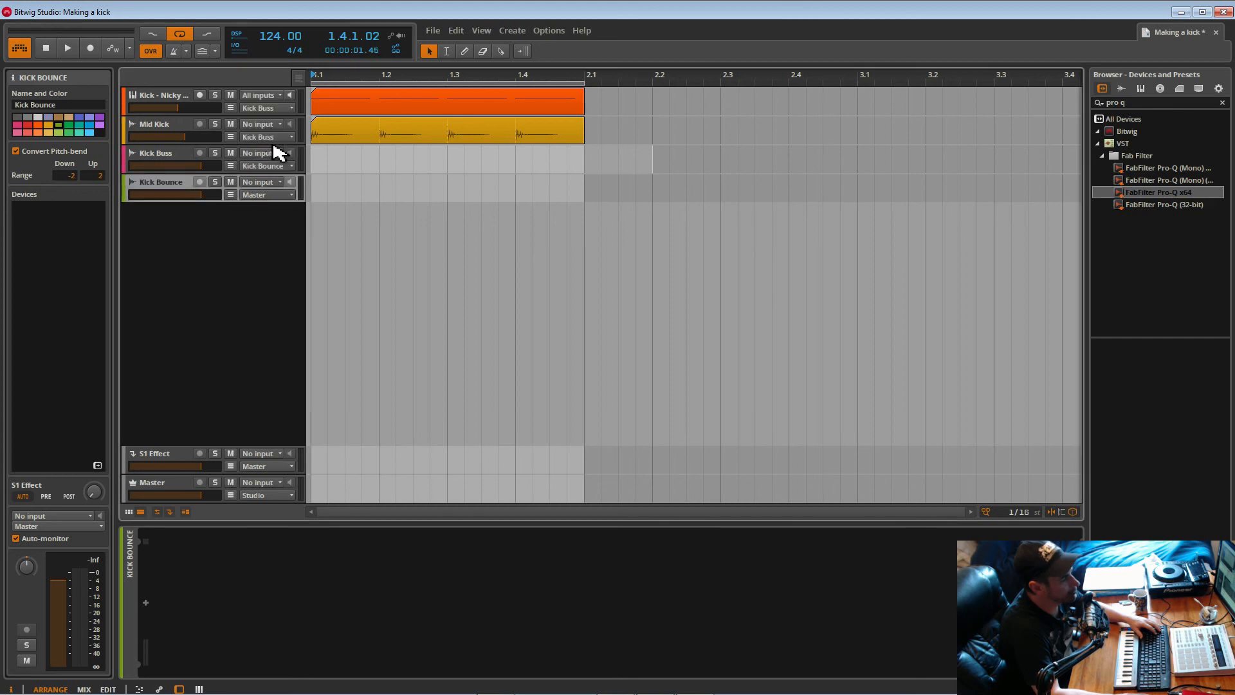
pyautogui.click(161, 160)
pyautogui.click(173, 189)
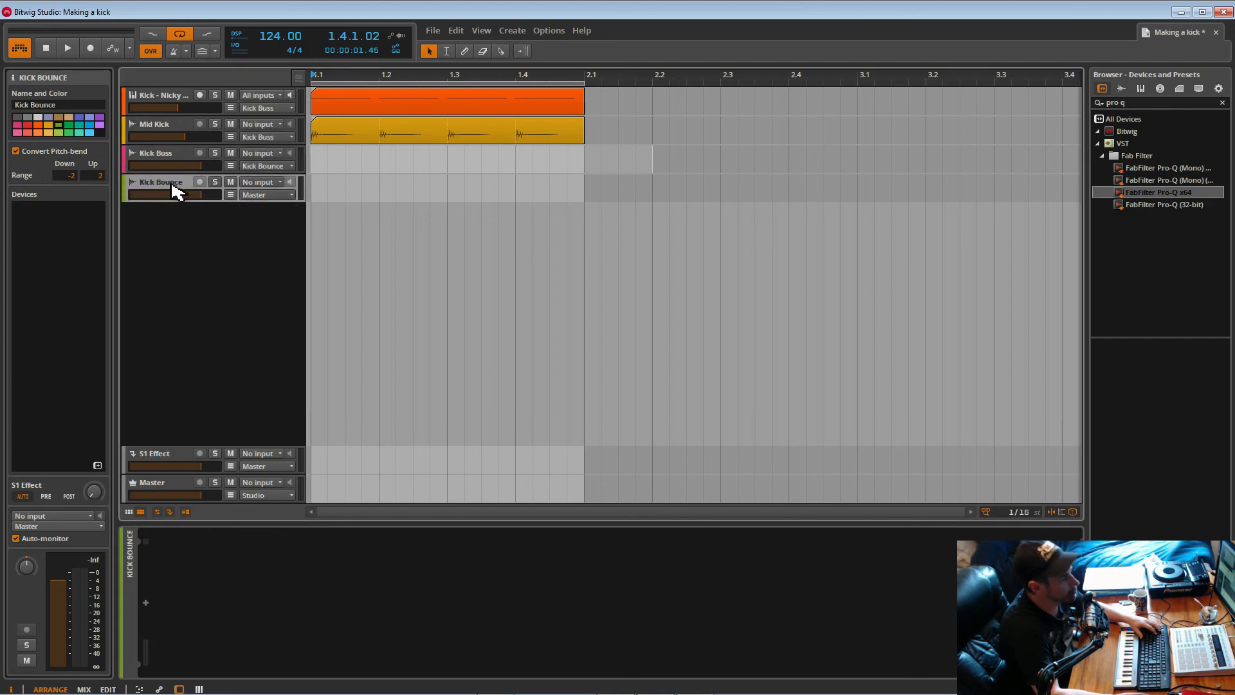
# Audition the combined kick through the soloed Kick Bounce track, then remove the solo and stop playback.
pyautogui.press('space')
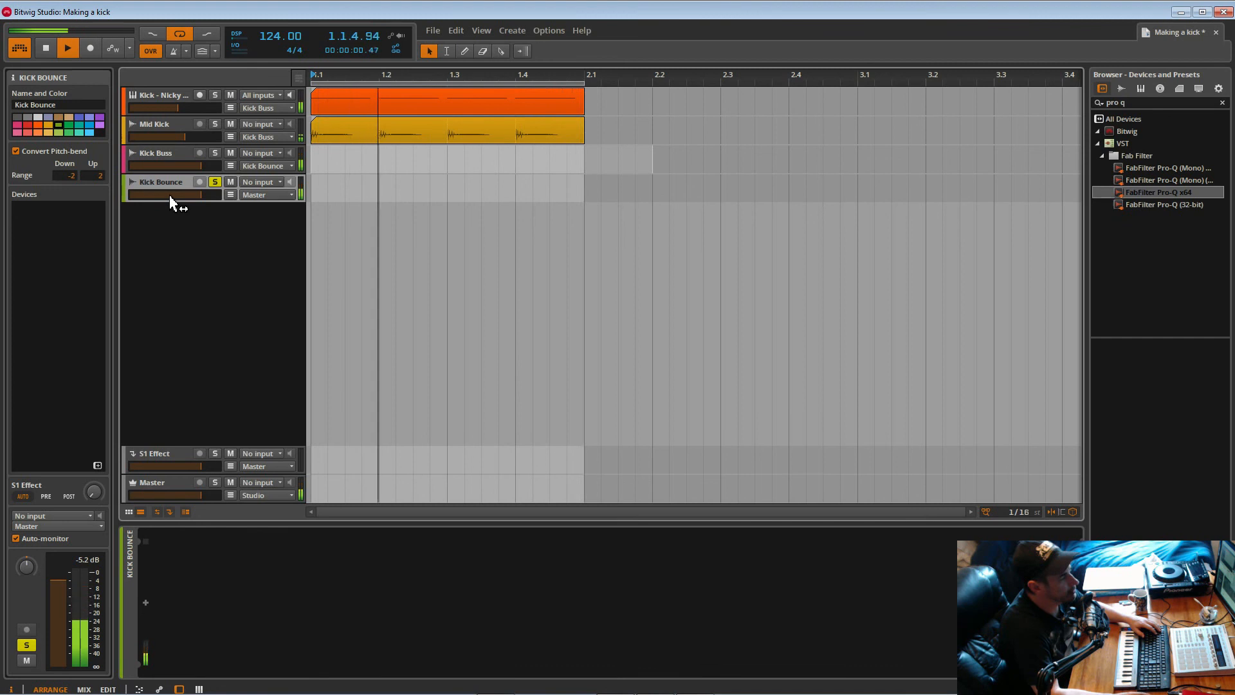
pyautogui.click(212, 183)
pyautogui.press('space')
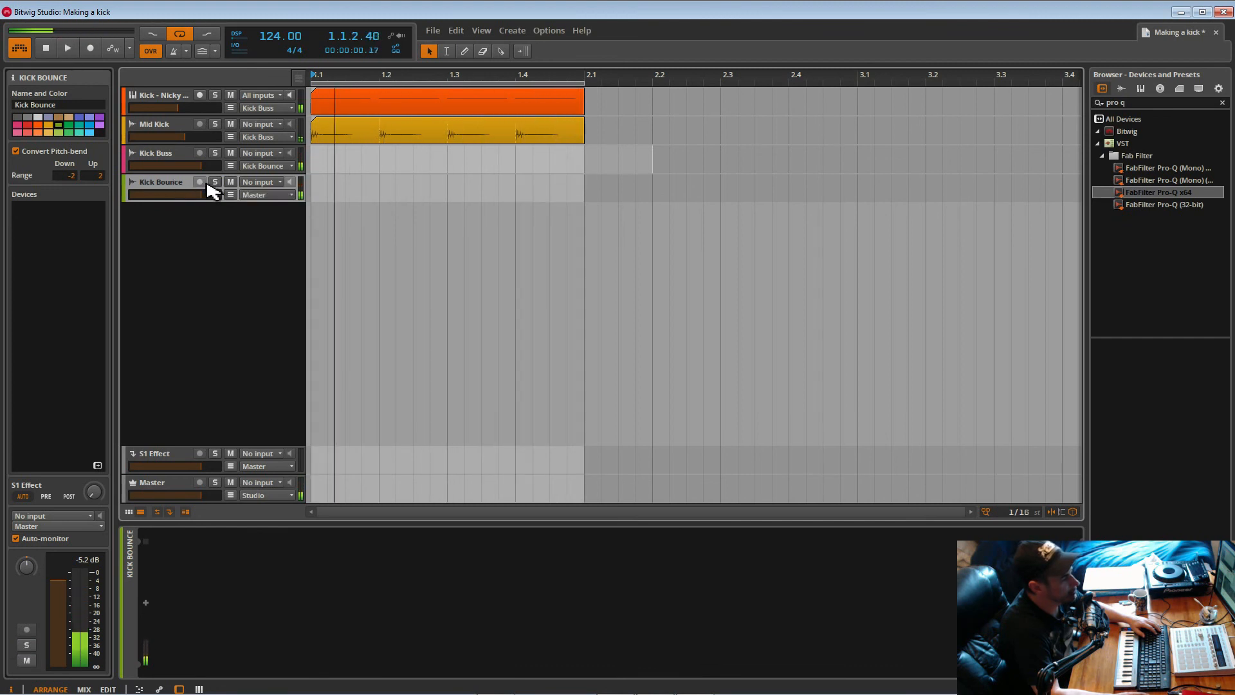
# Set the Kick Bounce track's input to Kick Buss (Post-Fader) and route the Kick Buss output back to Master.
pyautogui.click(261, 182)
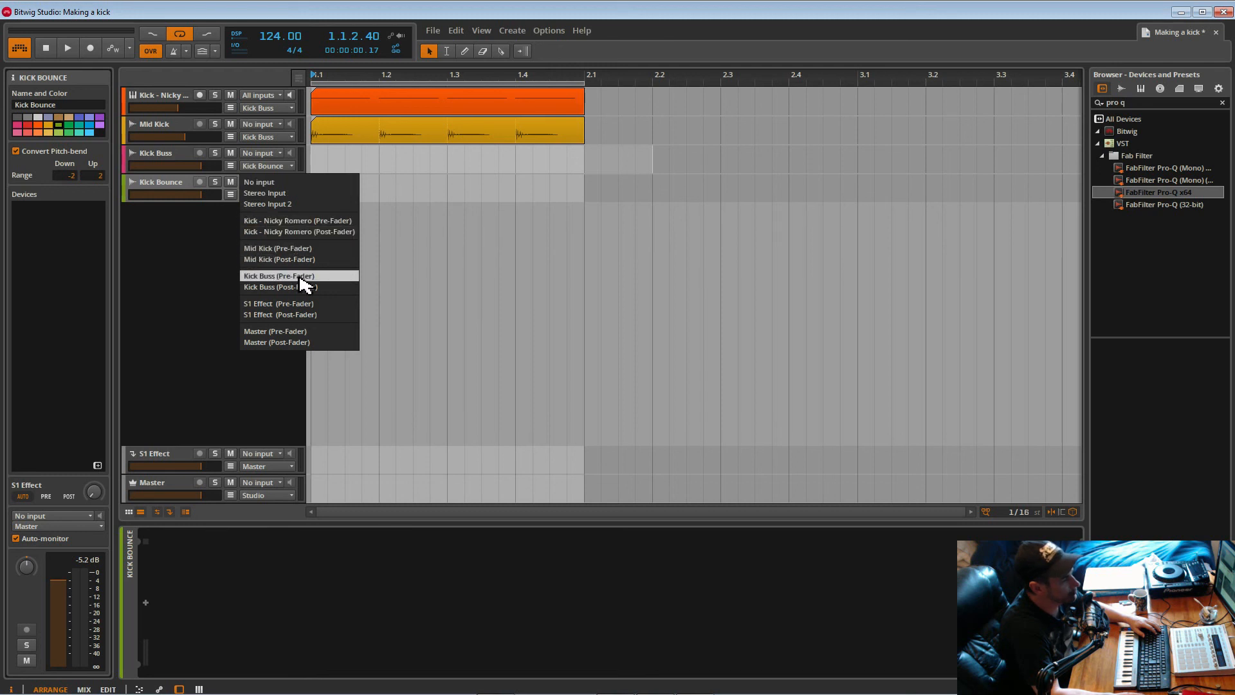
pyautogui.click(302, 287)
pyautogui.click(270, 168)
pyautogui.click(283, 188)
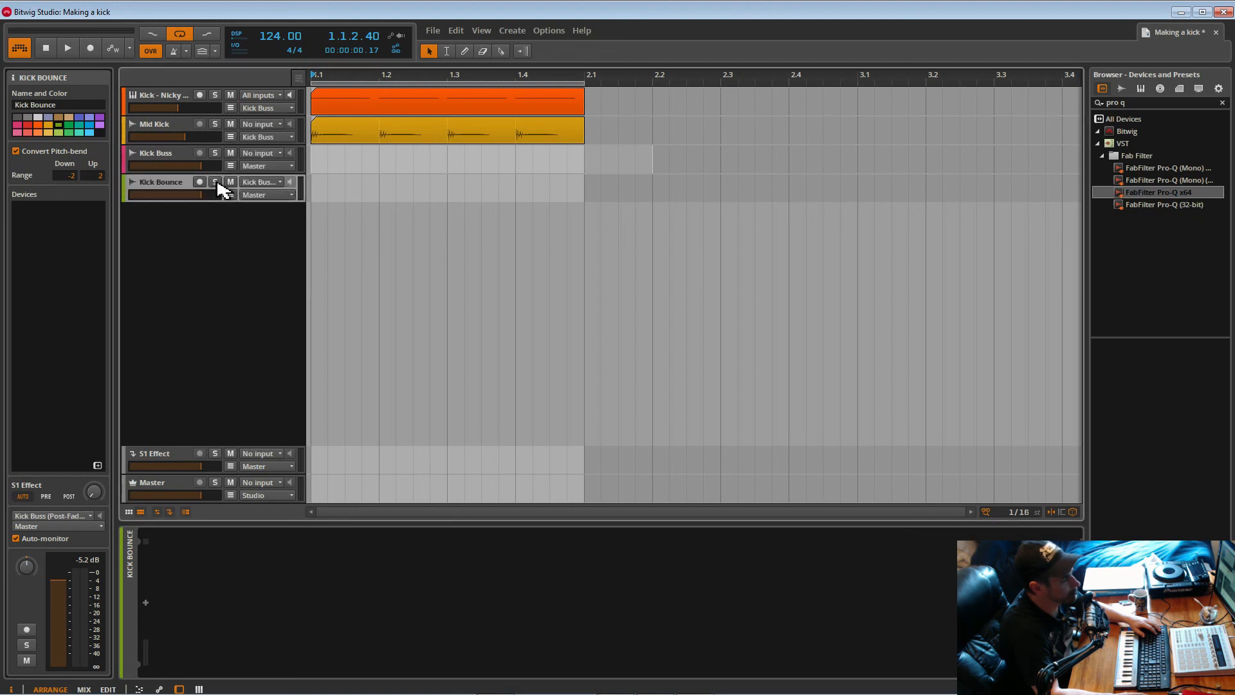
# Switch the Kick Buss output from Master to Kick Bounce and check the signal during playback.
pyautogui.click(266, 166)
pyautogui.click(276, 144)
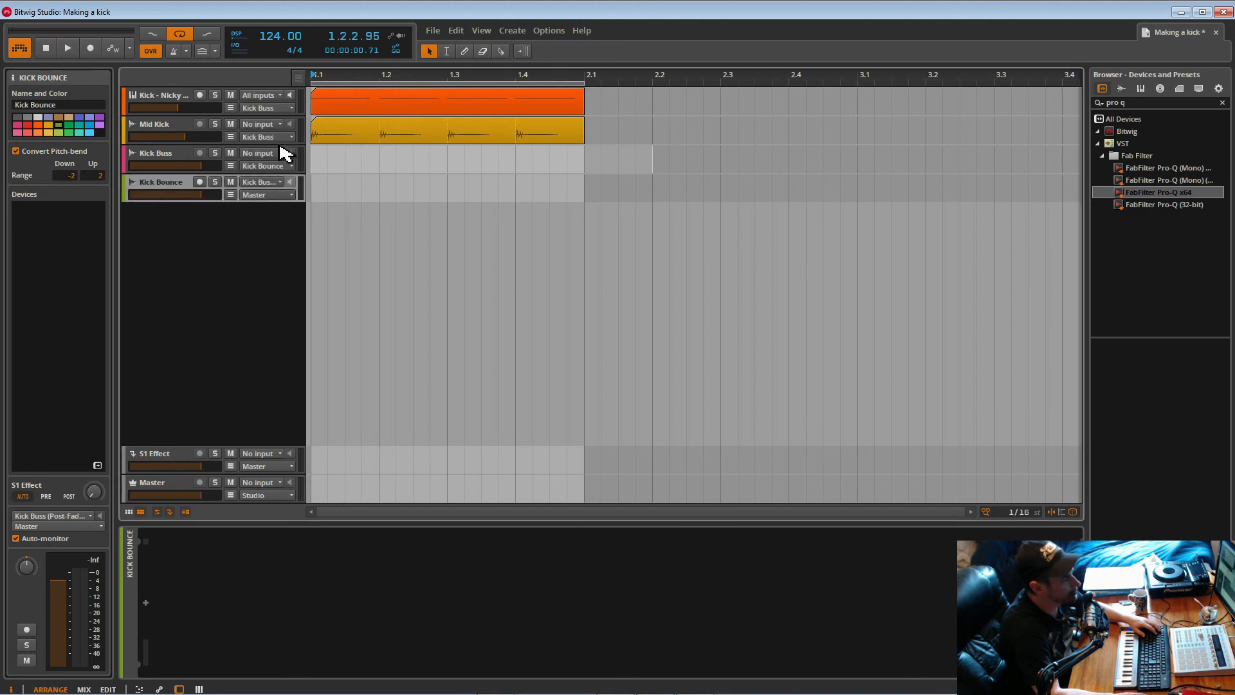
pyautogui.press('space')
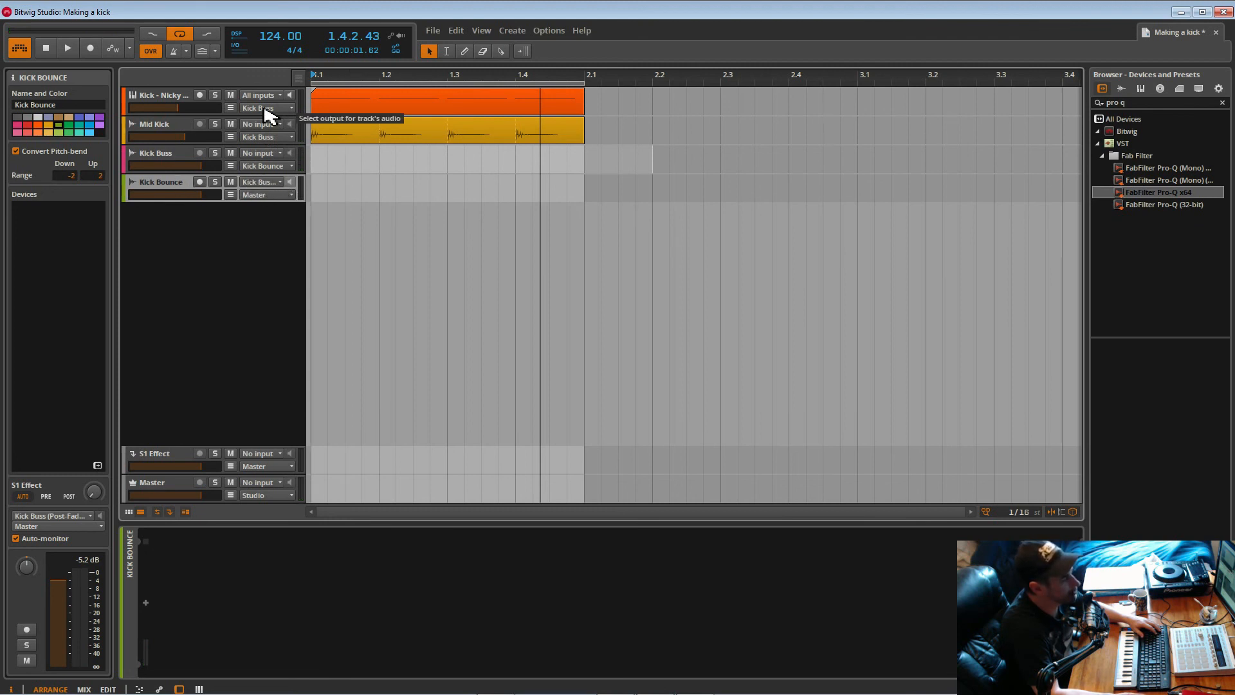
# Review the devices and routing on the Kick Buss, Kick Bounce, Master and kick layer tracks, keeping Kick Bounce's output on Master.
pyautogui.click(165, 158)
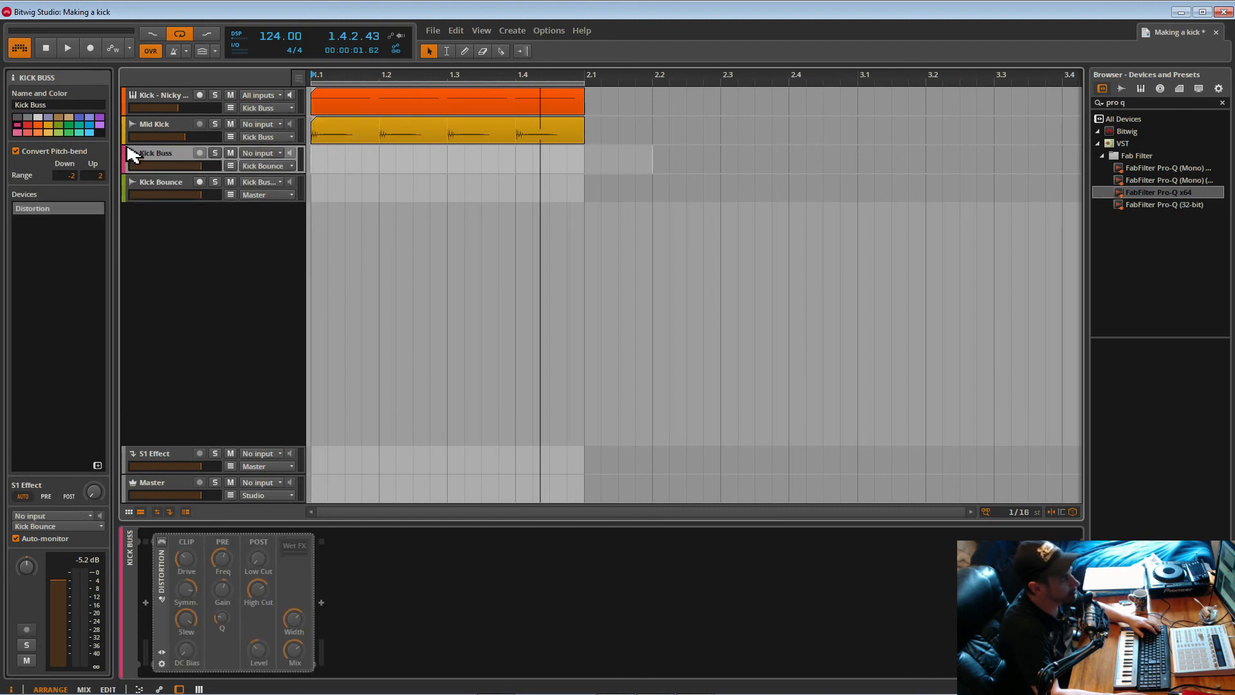
pyautogui.click(179, 193)
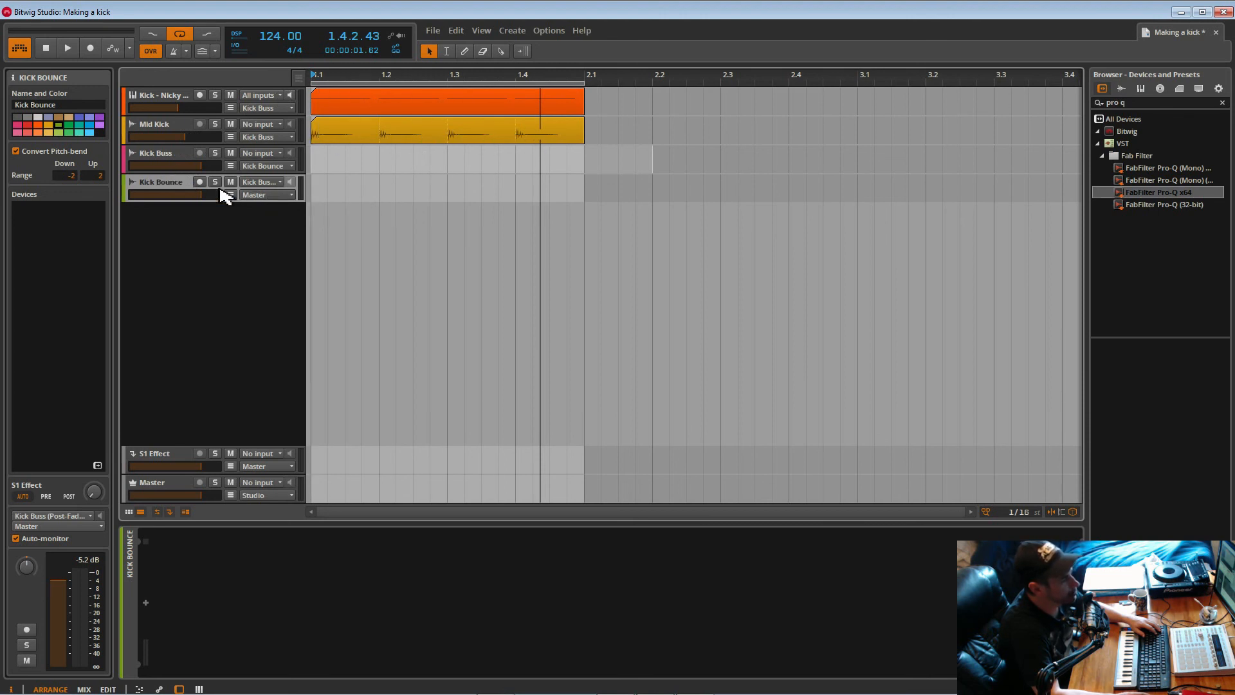
pyautogui.click(270, 195)
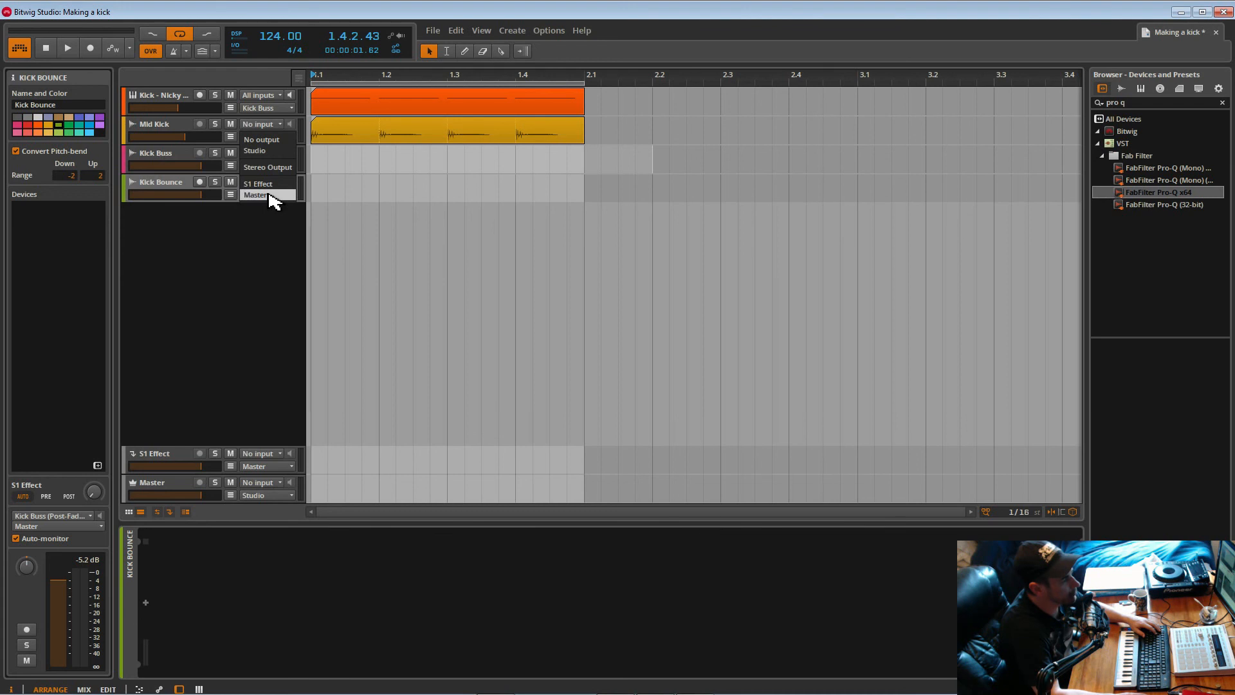
pyautogui.click(270, 195)
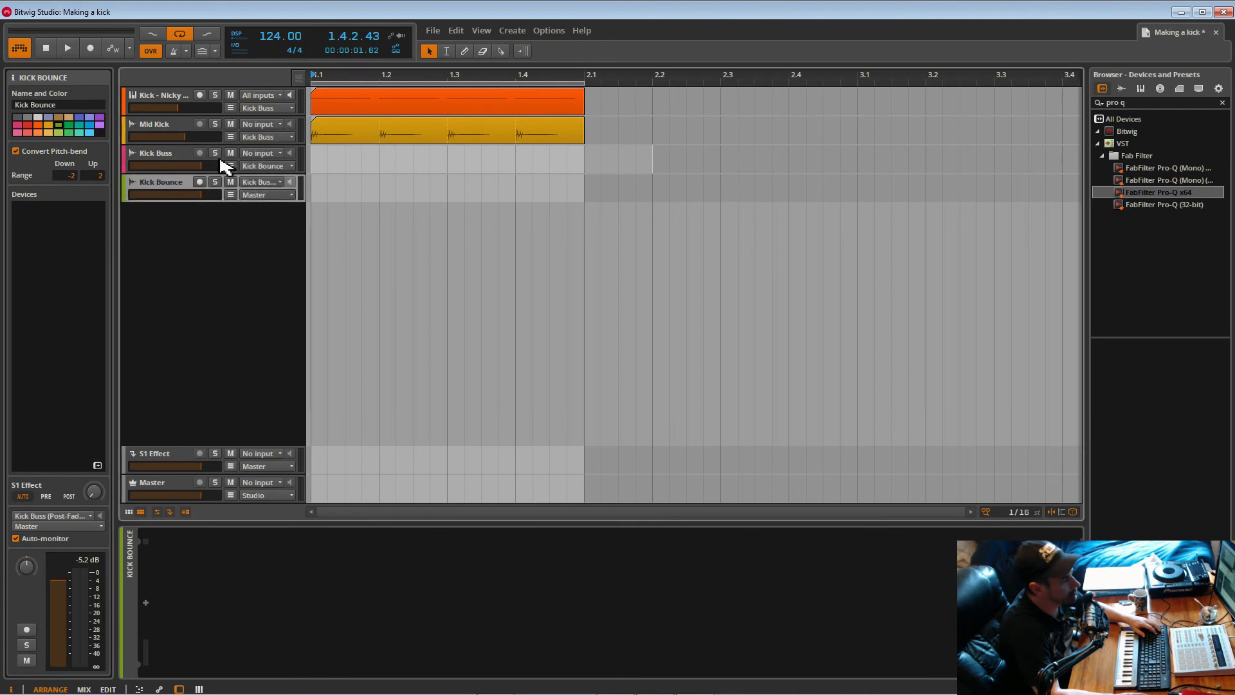
pyautogui.click(173, 487)
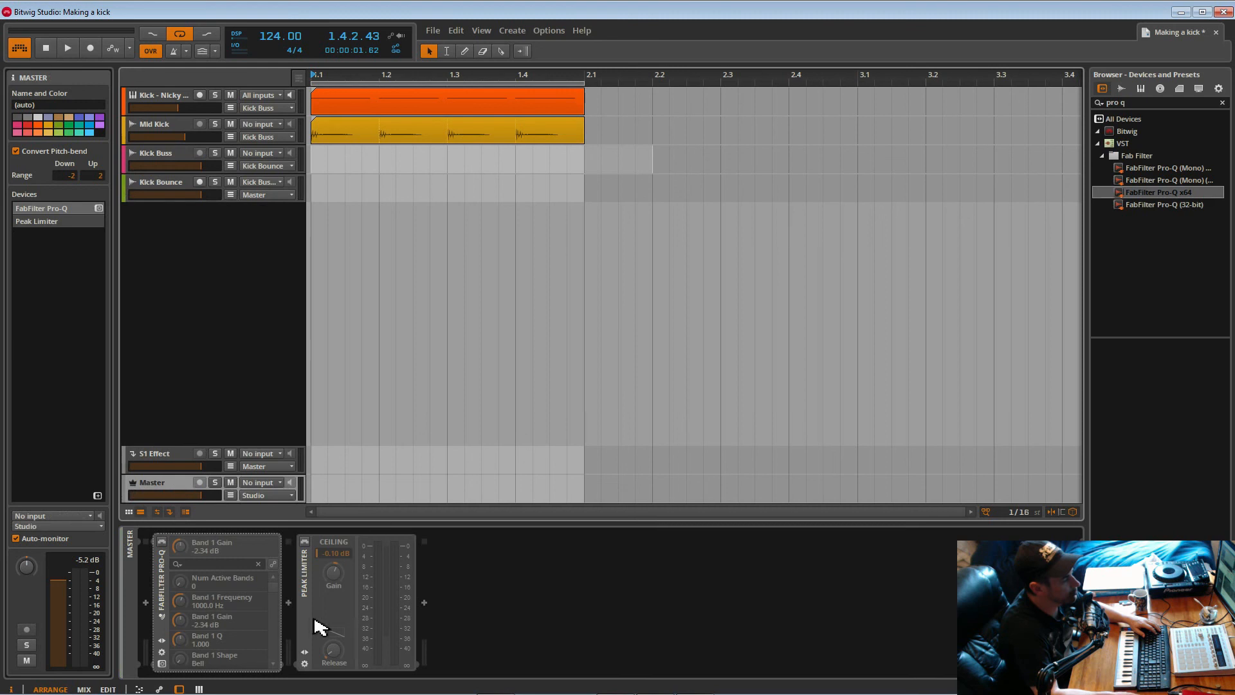
pyautogui.click(183, 101)
pyautogui.click(178, 127)
pyautogui.click(181, 158)
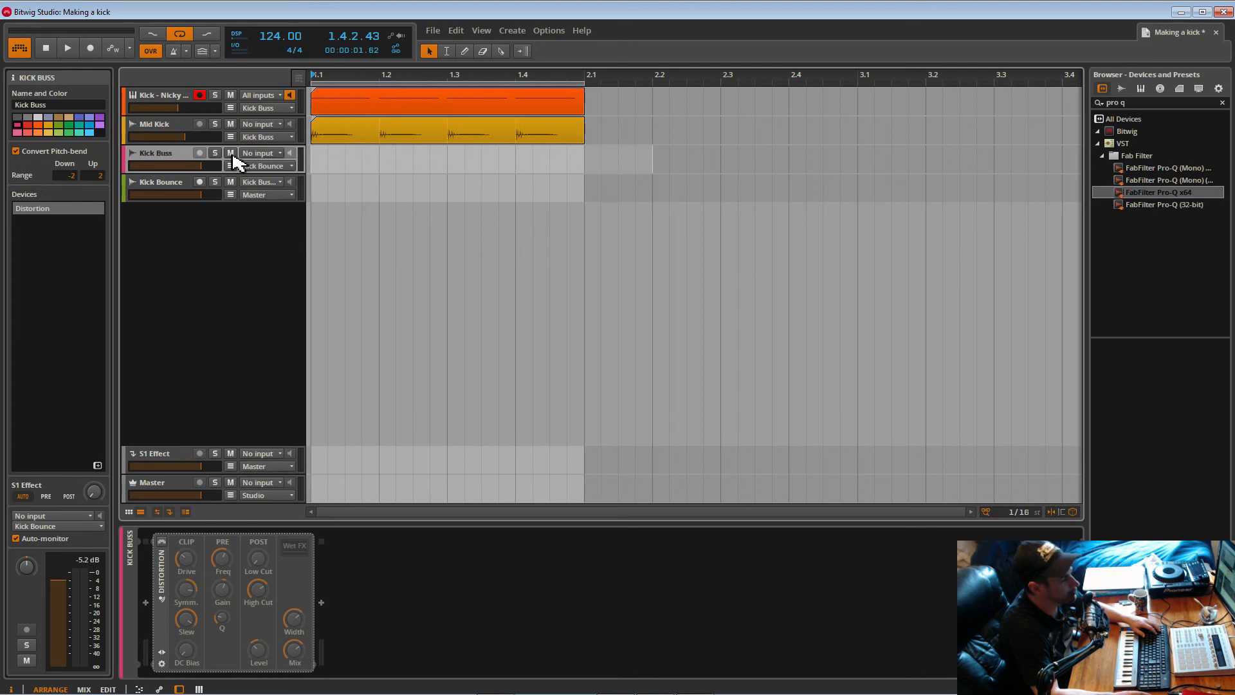
pyautogui.click(183, 190)
# Remove the Distortion device from the Kick Buss track.
pyautogui.click(185, 157)
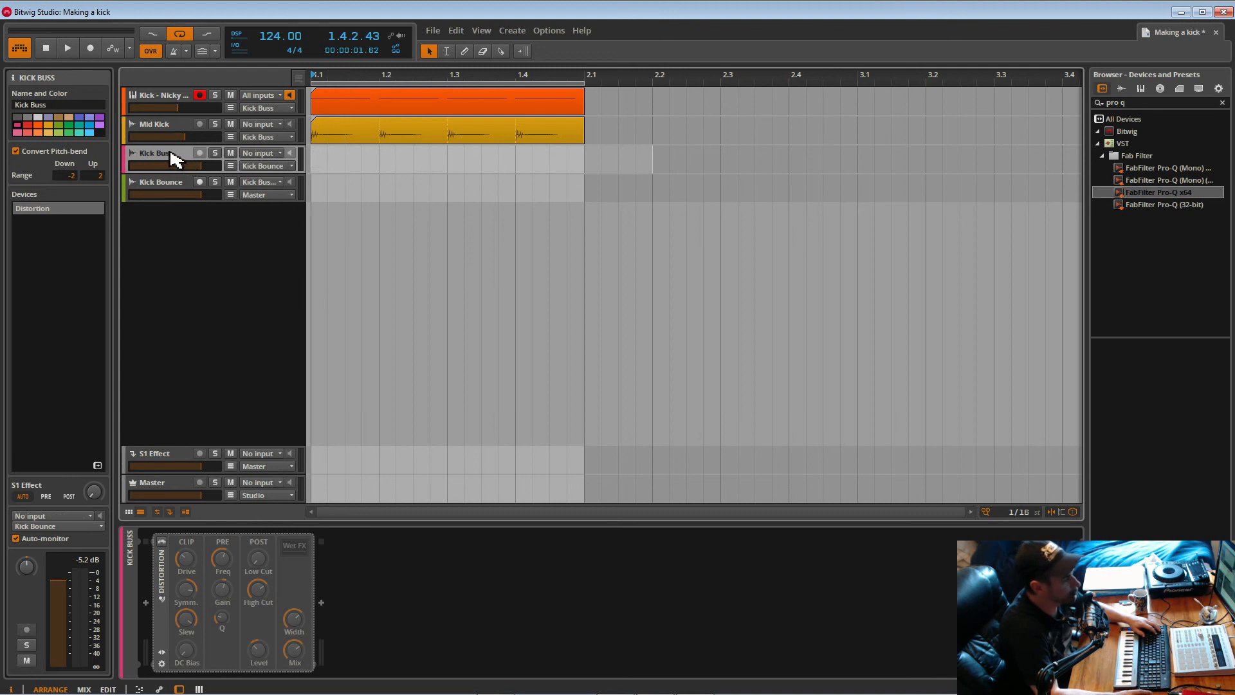
pyautogui.click(160, 574)
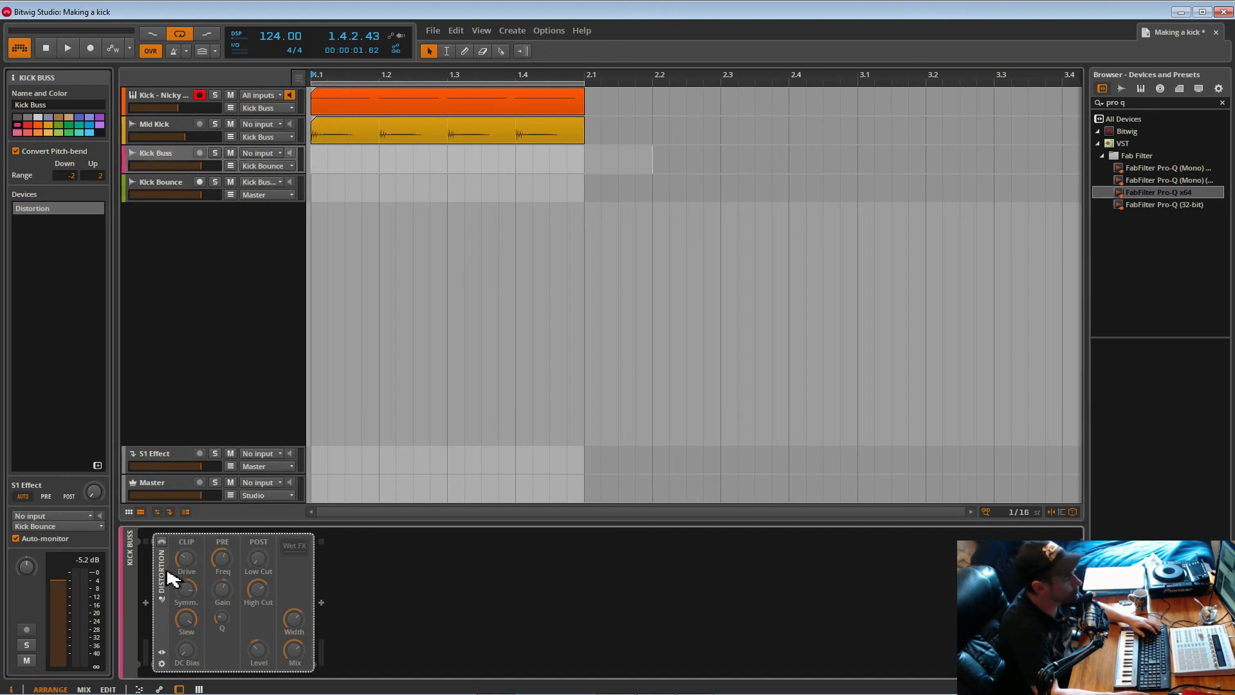
pyautogui.press('Delete')
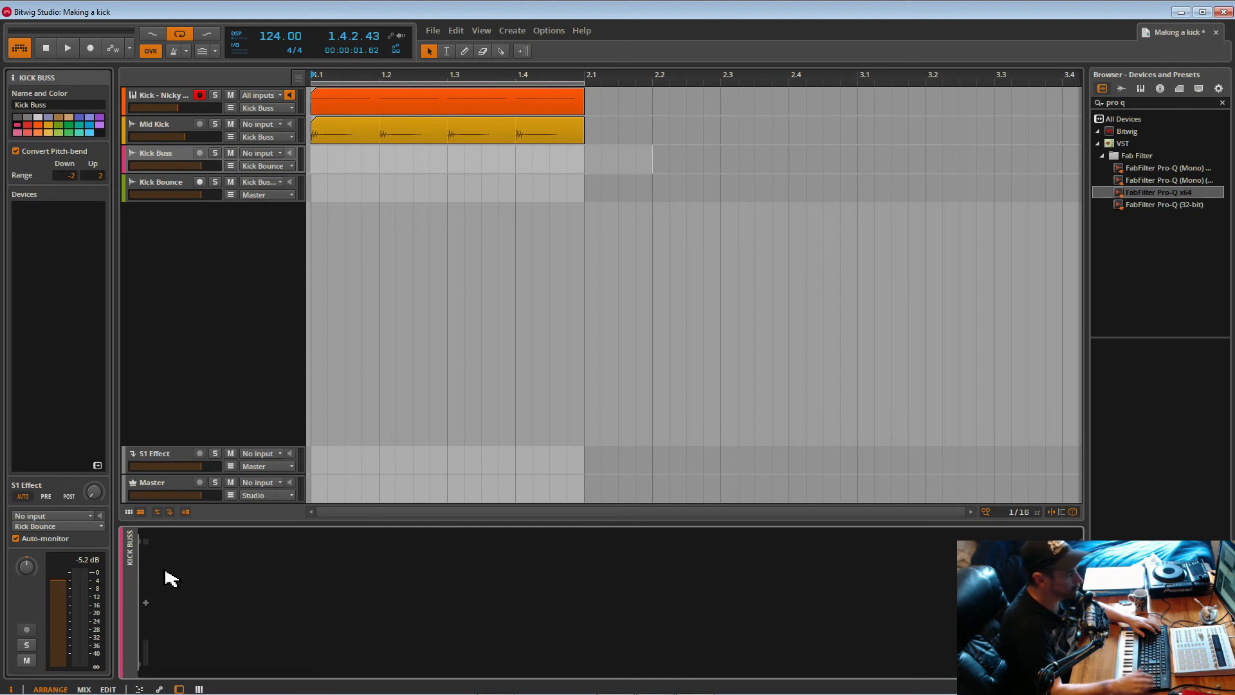
# Try narrowing the Kick Buss with a Tool device's Width during playback, then remove the device and audition the kick.
pyautogui.click(146, 602)
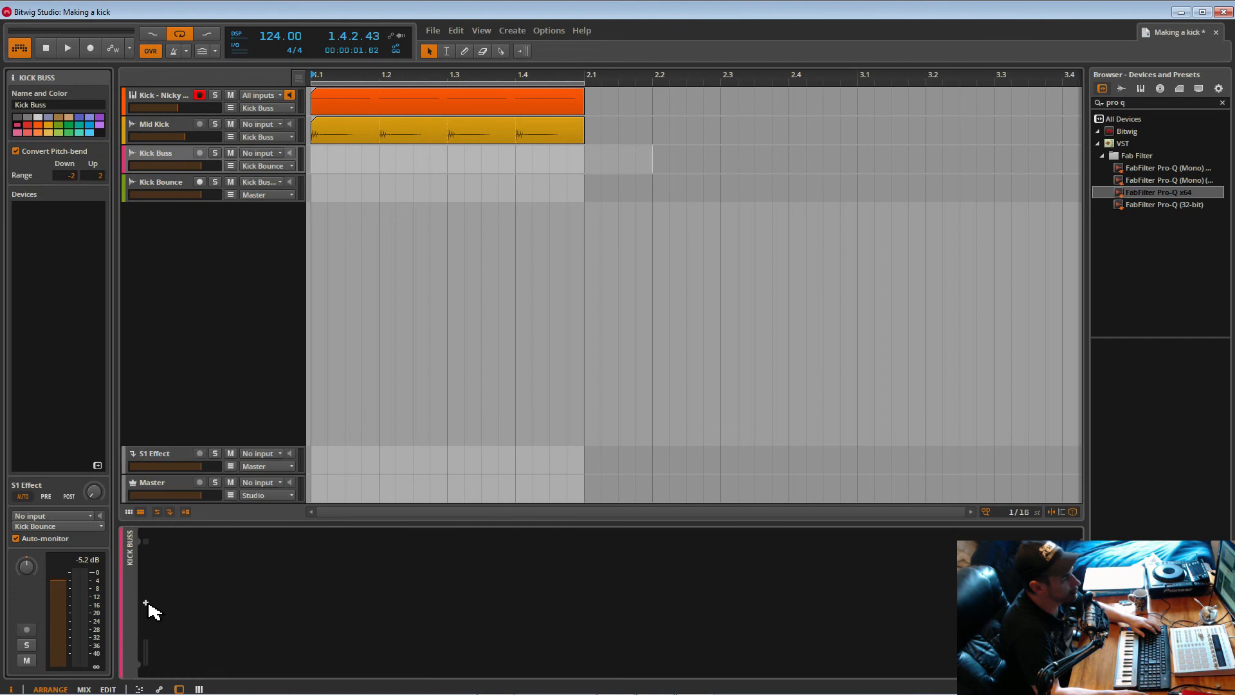
pyautogui.click(278, 626)
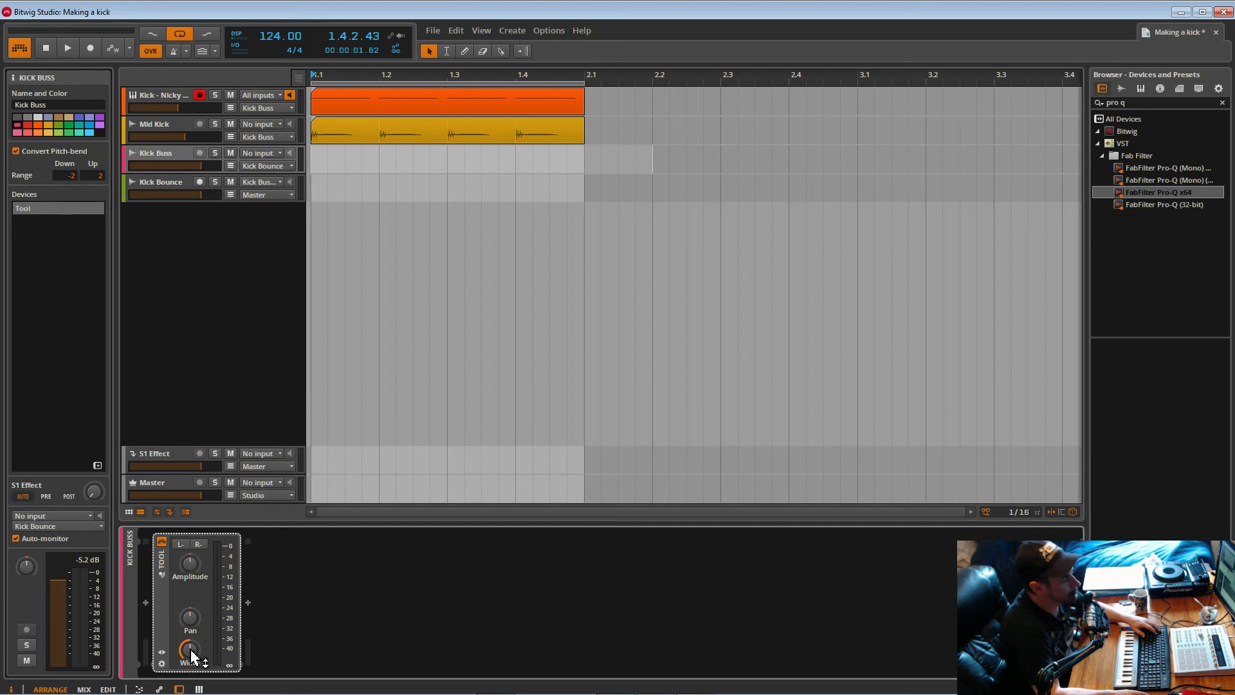
pyautogui.press('space')
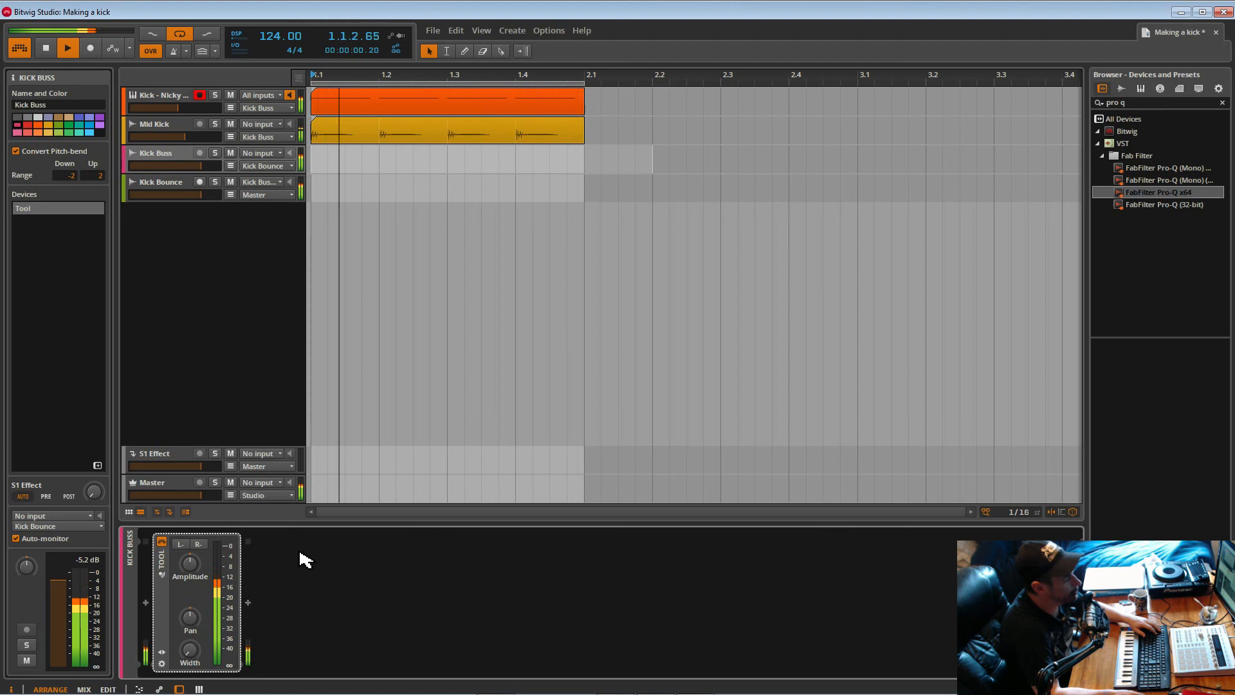
pyautogui.press('space')
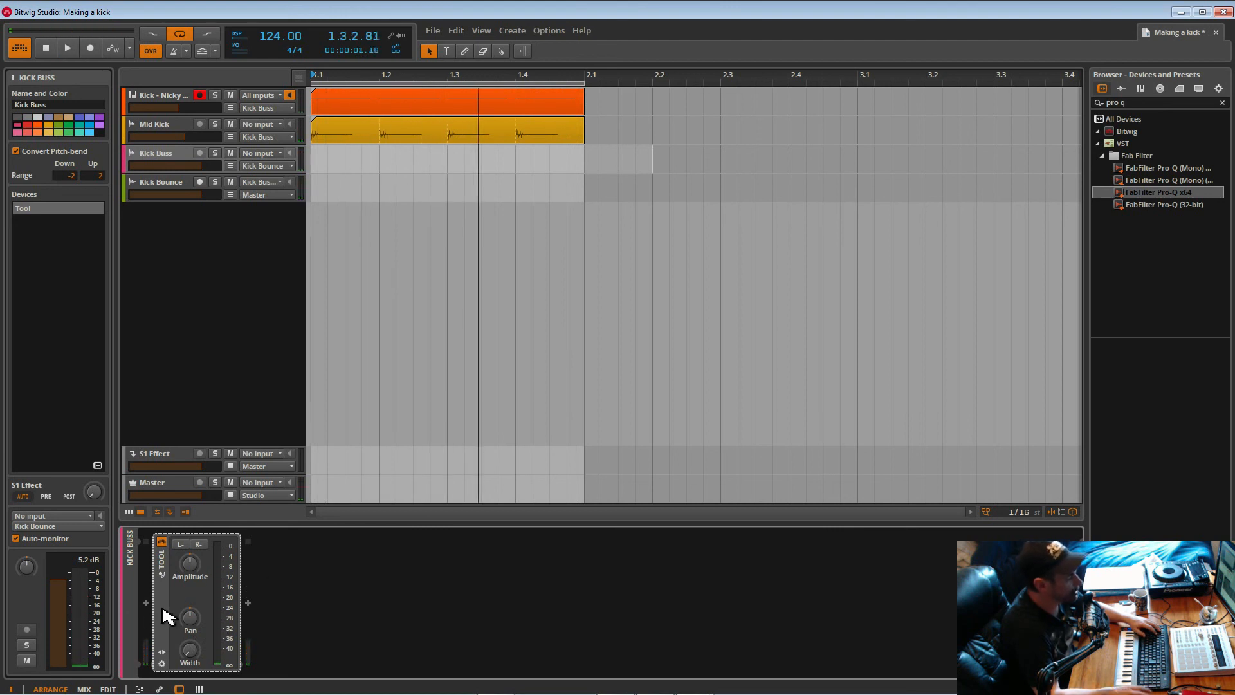
pyautogui.press('Delete')
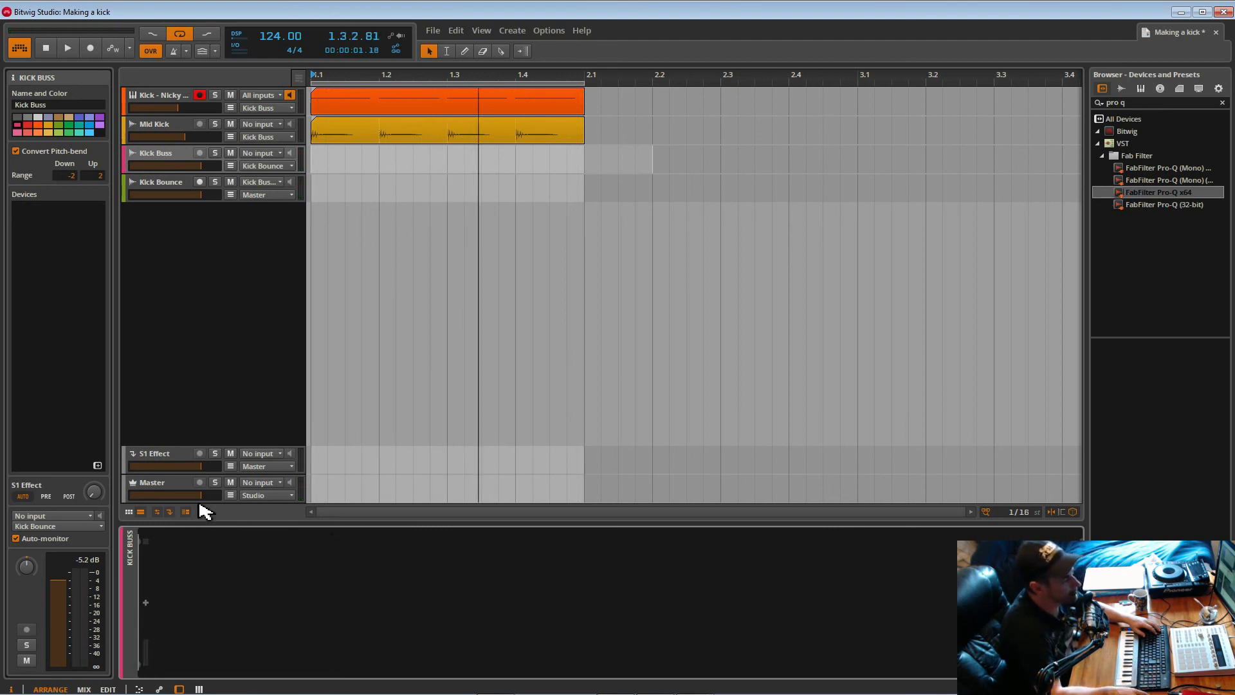
pyautogui.press('space')
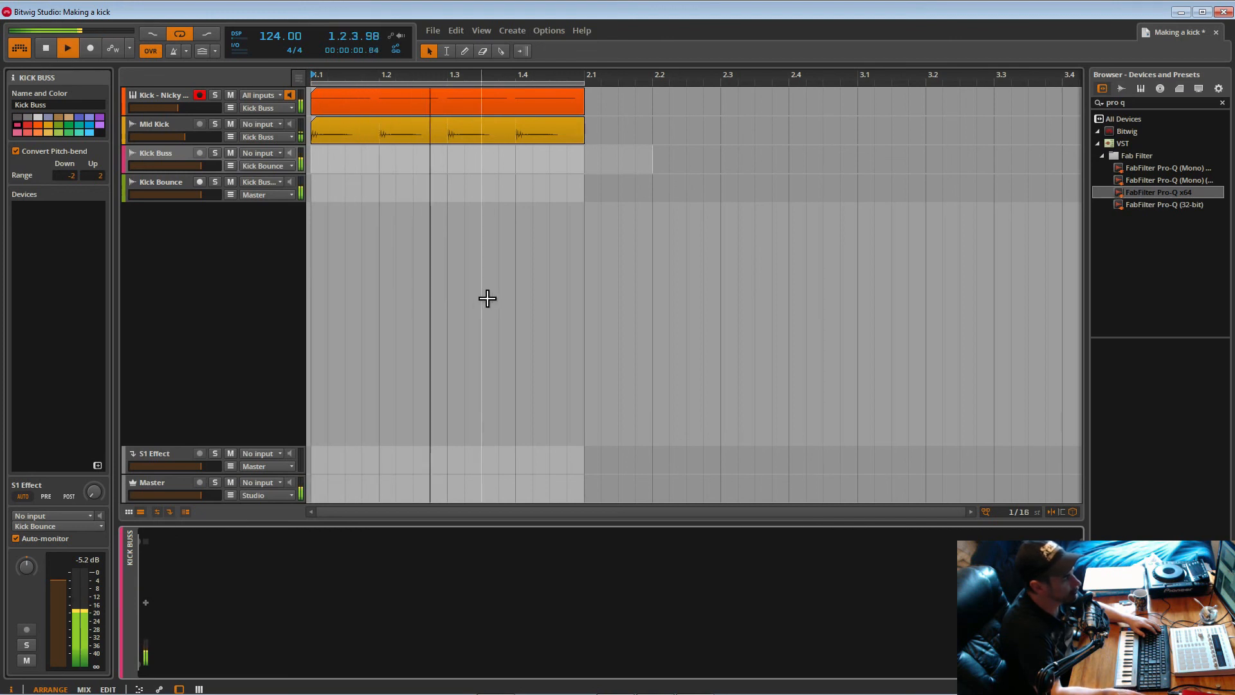
pyautogui.press('space')
# Search the device browser for "son" and load Sonalksis StereoTools (32-bit) on the Kick Buss track.
pyautogui.click(1130, 102)
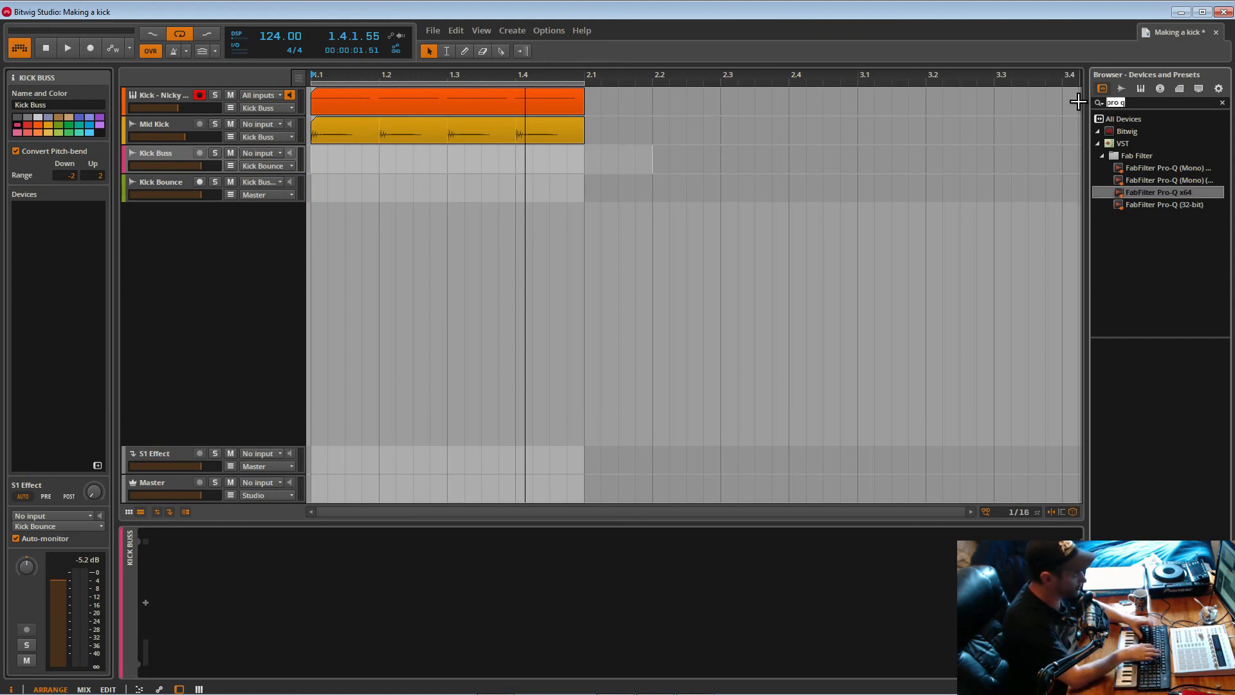
pyautogui.write('sonol')
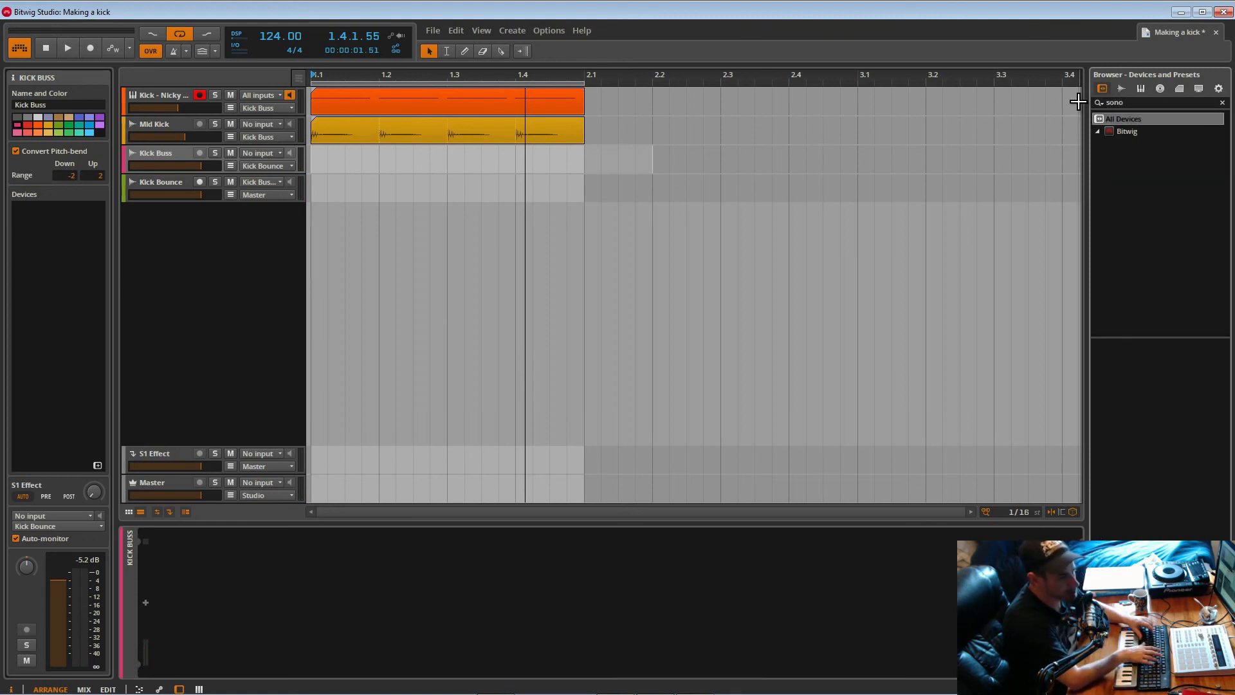
pyautogui.press('BackSpace')
pyautogui.press('BackSpace')
pyautogui.moveTo(1226, 125); pyautogui.dragTo(1231, 321)
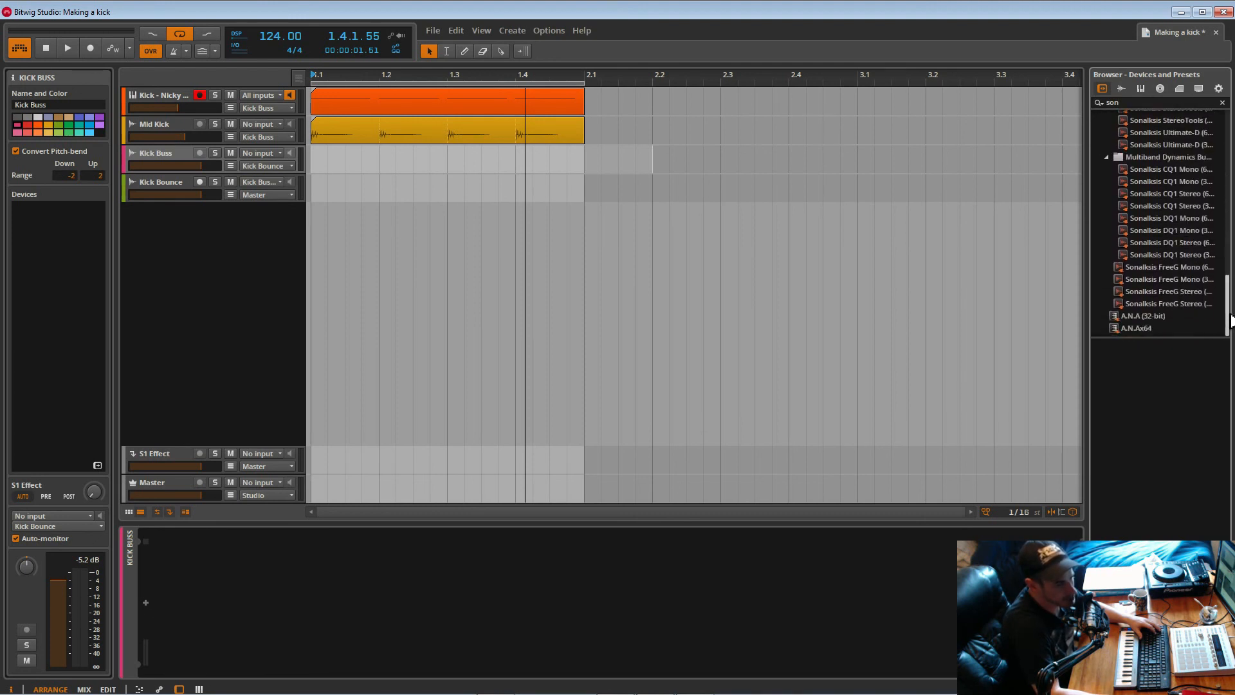
pyautogui.scroll(5, 1117, 226)
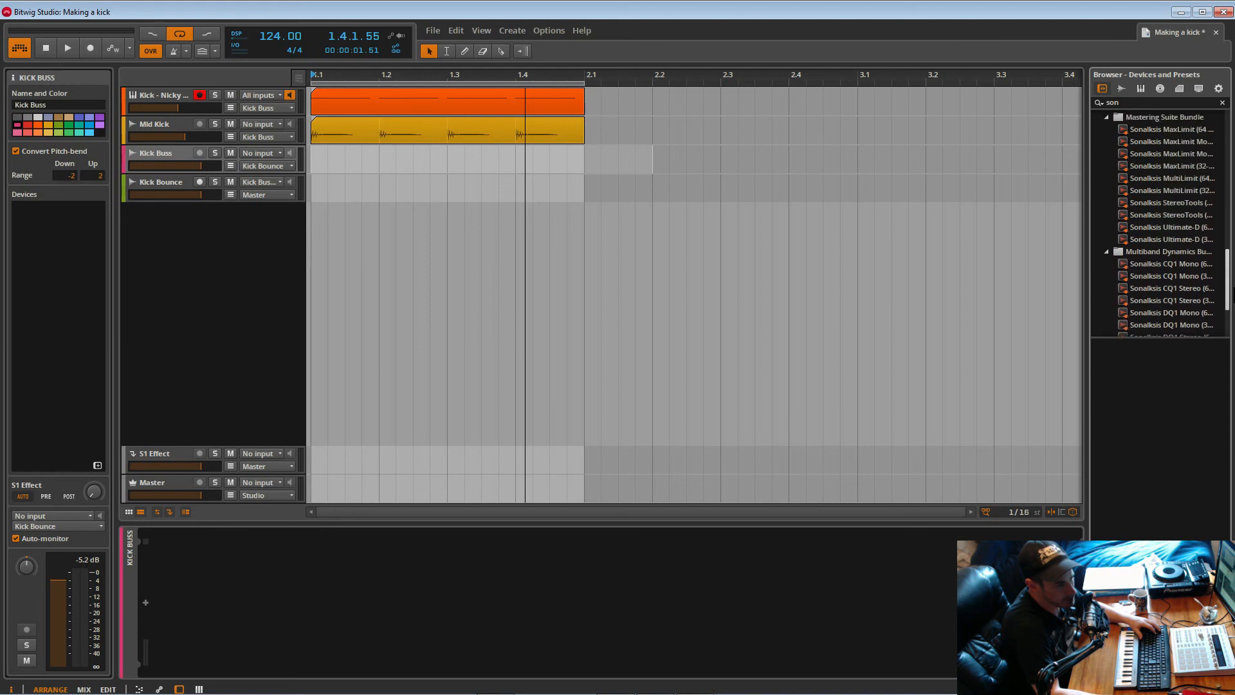
pyautogui.click(1177, 204)
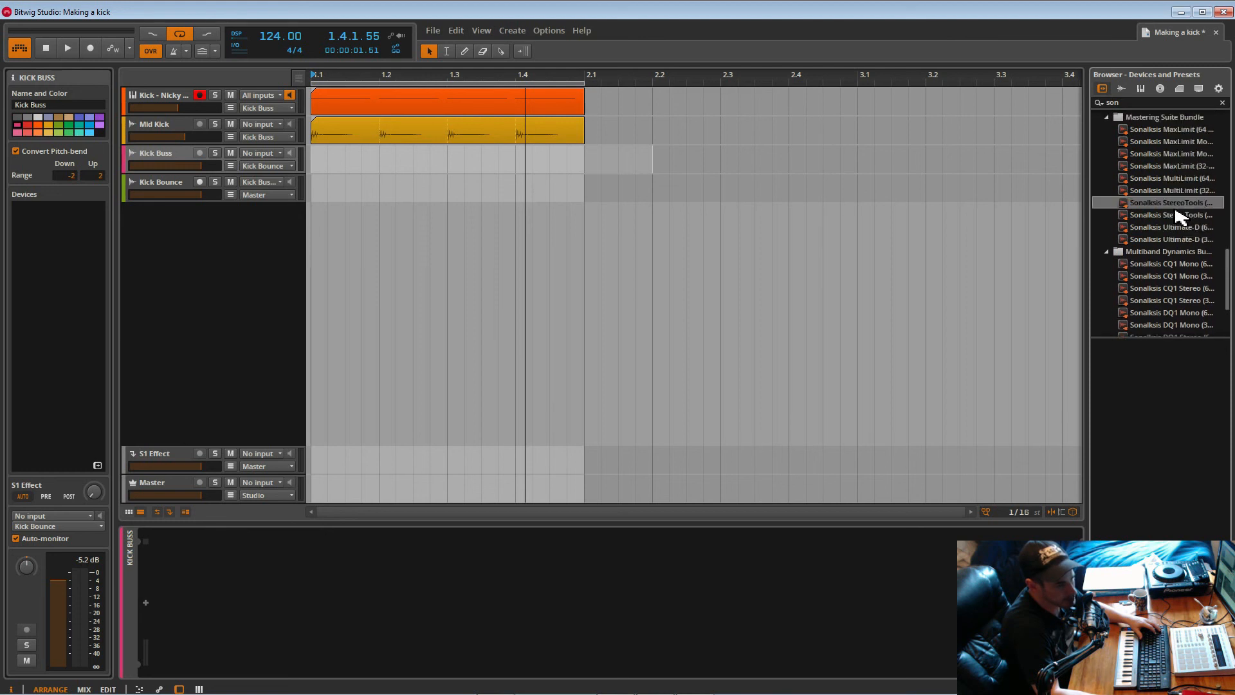
pyautogui.moveTo(1088, 220); pyautogui.dragTo(1012, 219)
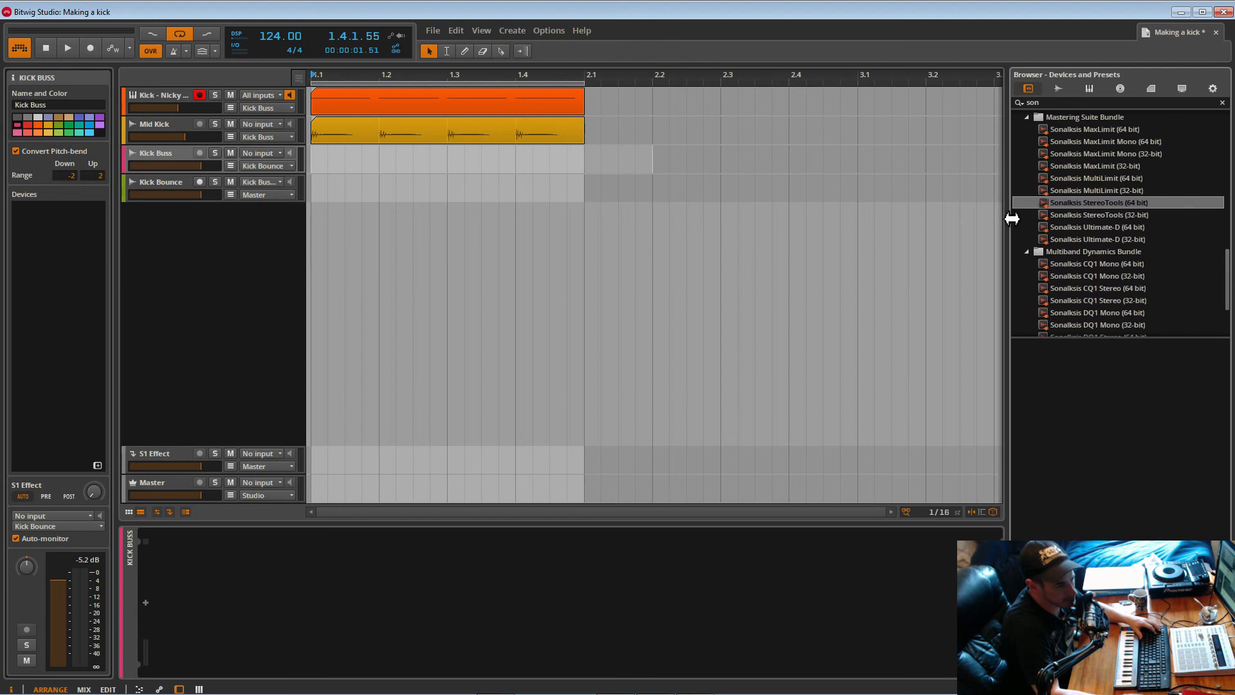
pyautogui.doubleClick(1078, 216)
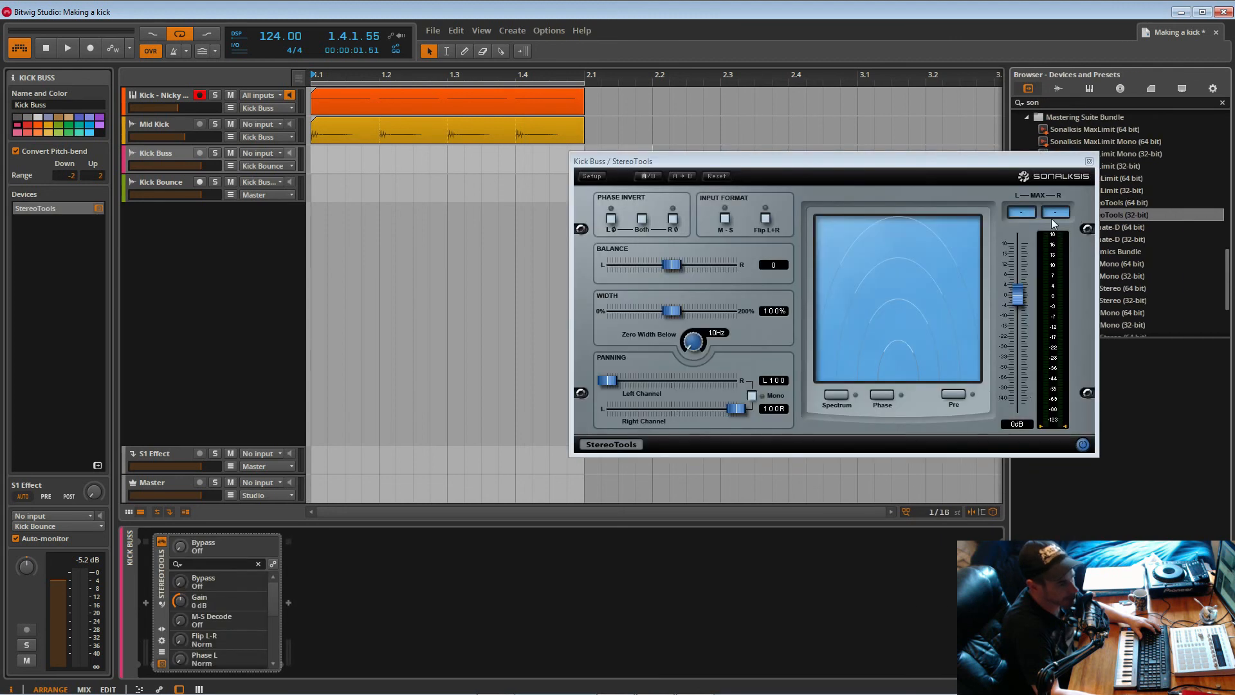
# Set StereoTools' Zero Width Below frequency to 251 Hz while the kick plays, keeping Width at 100%, and save the project.
pyautogui.press('space')
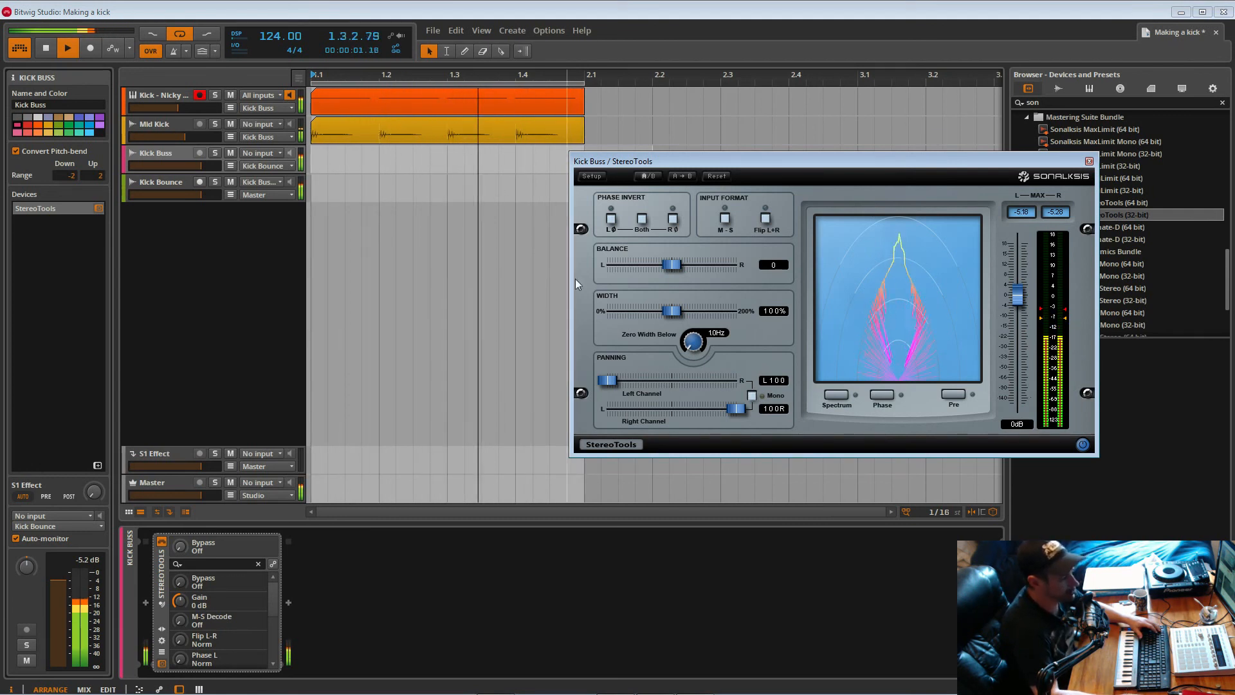
pyautogui.moveTo(689, 348); pyautogui.dragTo(689, 296)
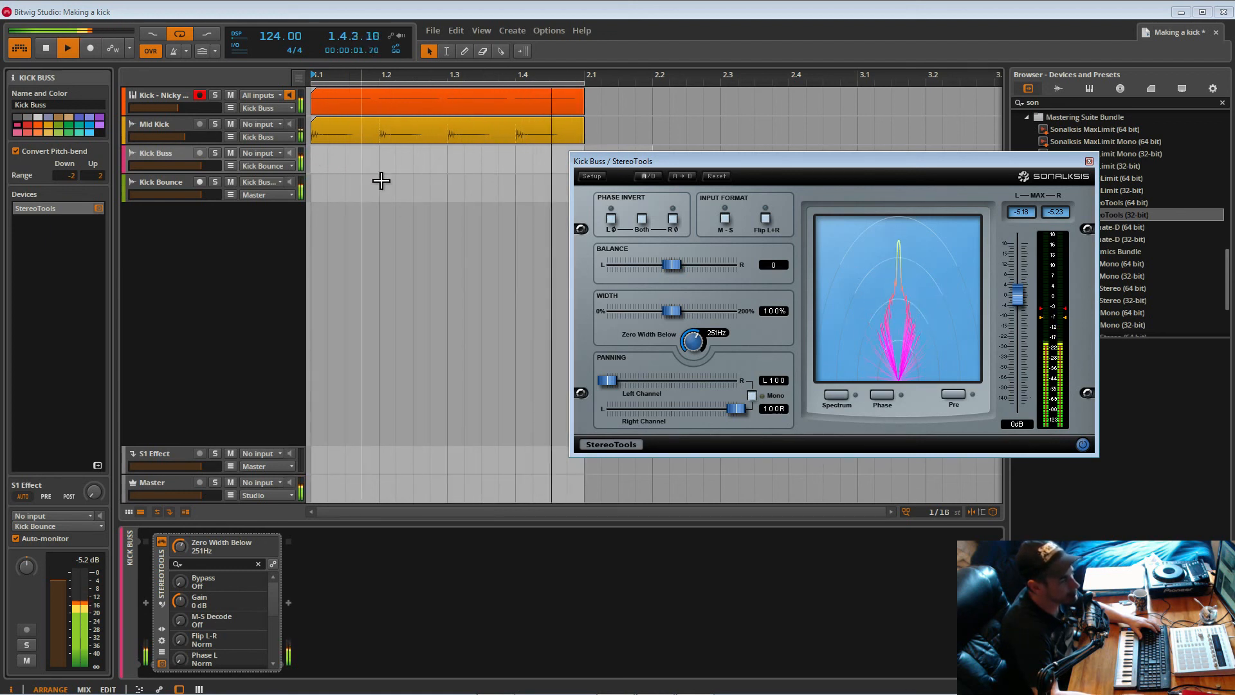
pyautogui.moveTo(671, 311)
pyautogui.mouseDown()
pyautogui.moveTo(607, 311)
pyautogui.moveTo(672, 311)
pyautogui.mouseUp()
pyautogui.click(172, 153)
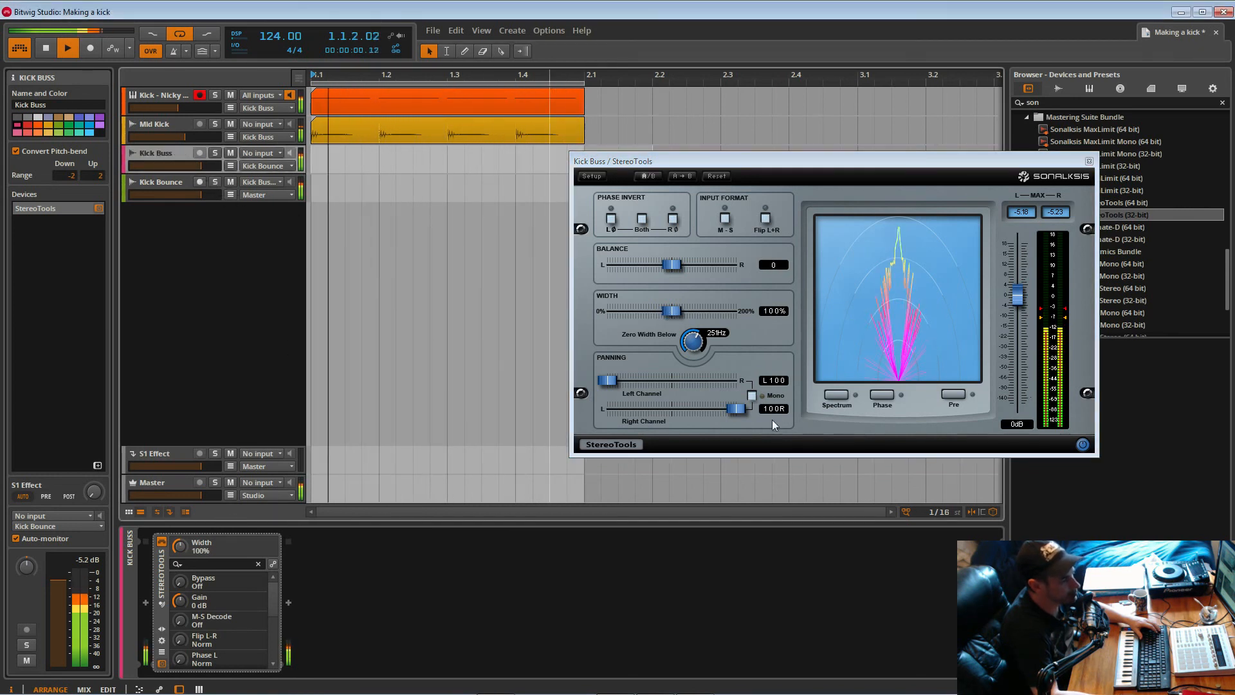
pyautogui.click(700, 350)
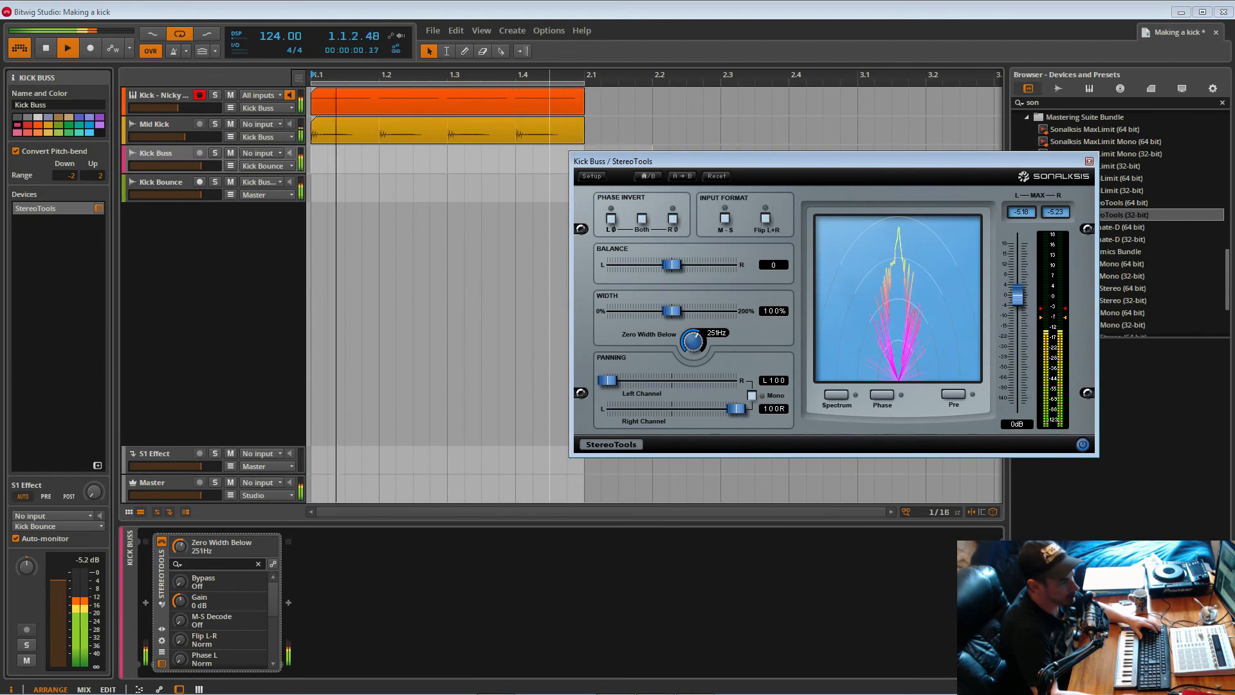
pyautogui.click(1089, 161)
pyautogui.hotkey('ctrl', 's')
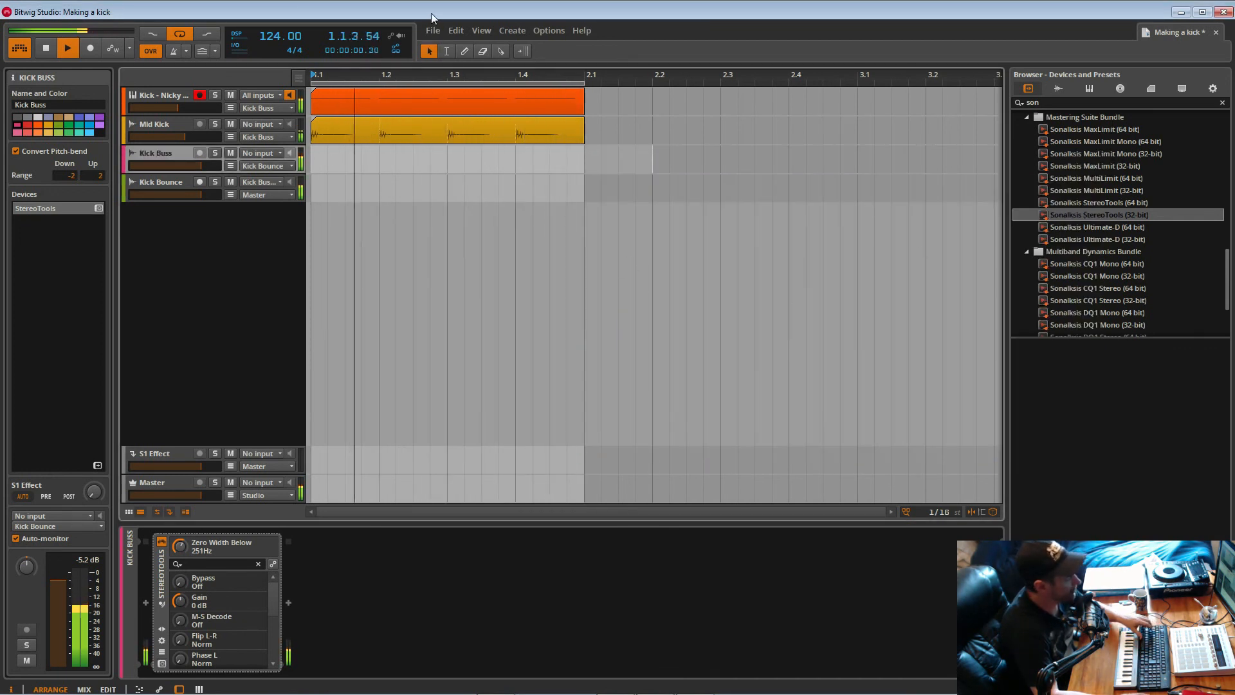
pyautogui.press('space')
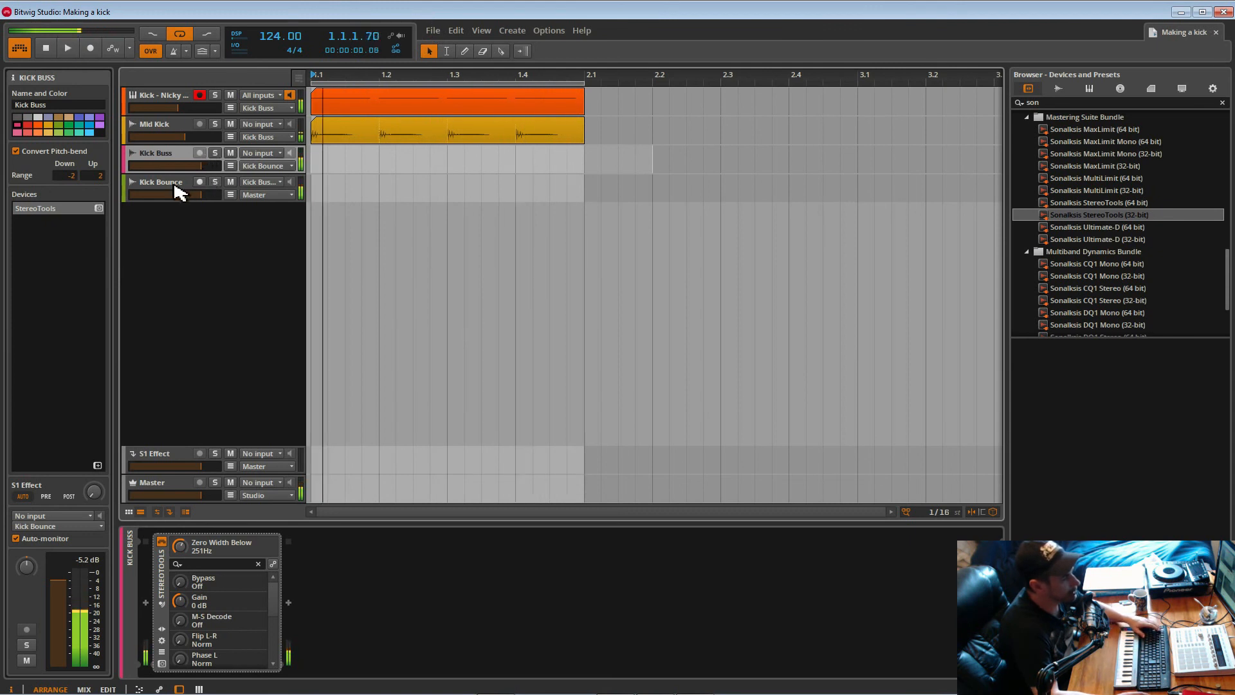
# Turn off arranger looping and arm only the Kick Bounce track for recording from 1.1.1.
pyautogui.click(175, 187)
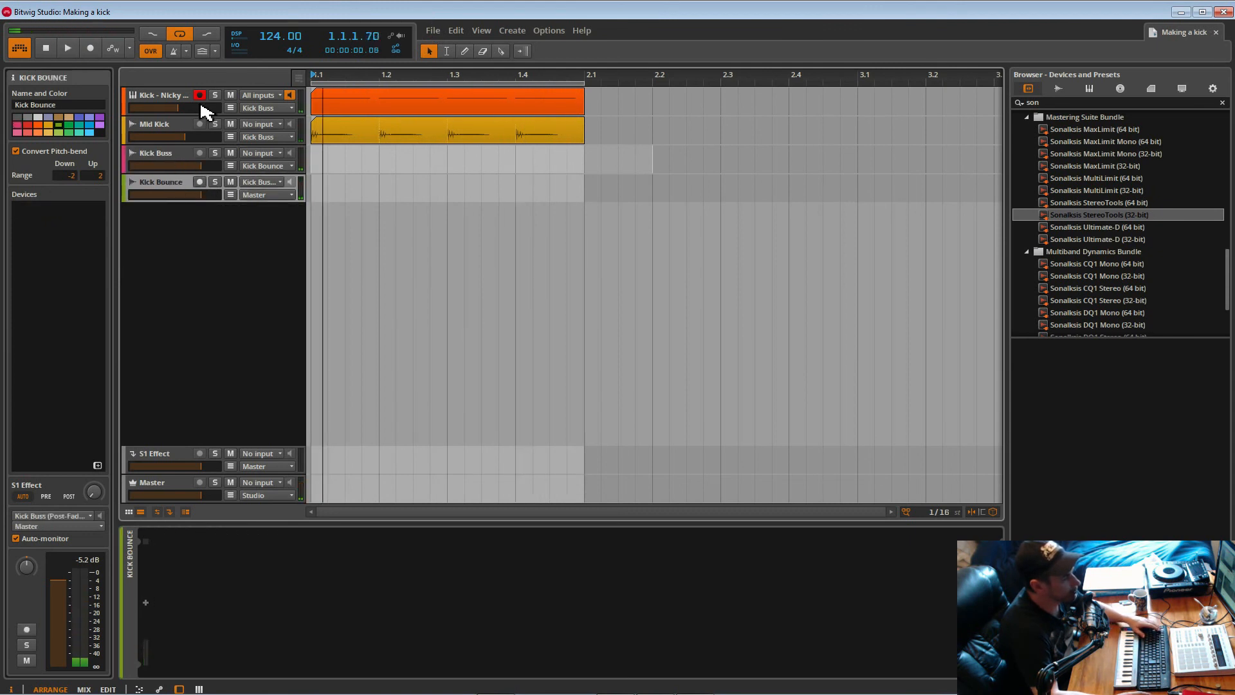
pyautogui.click(180, 34)
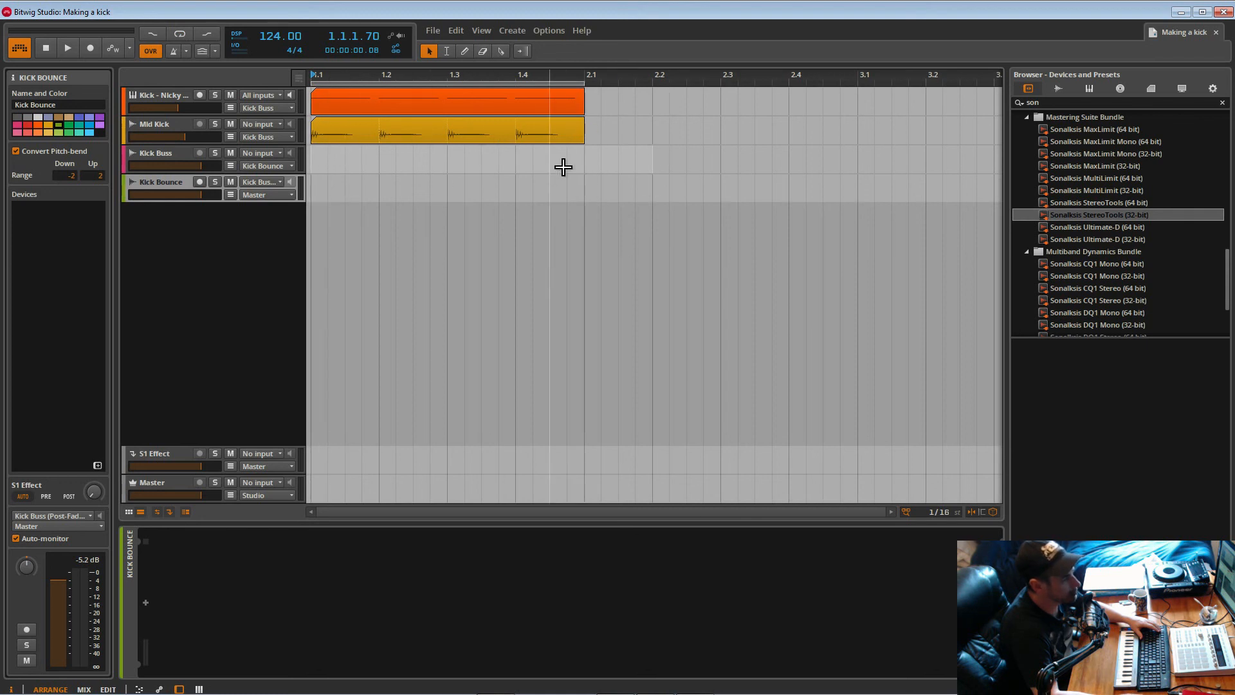
pyautogui.click(315, 197)
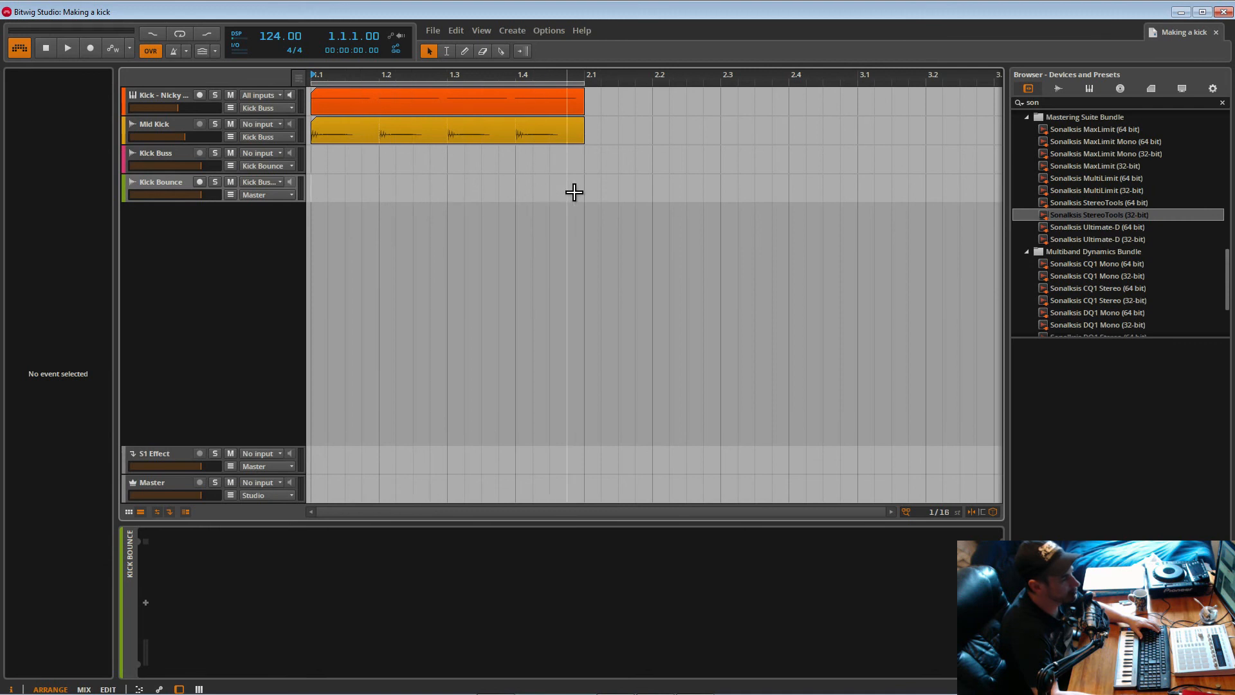
pyautogui.click(200, 182)
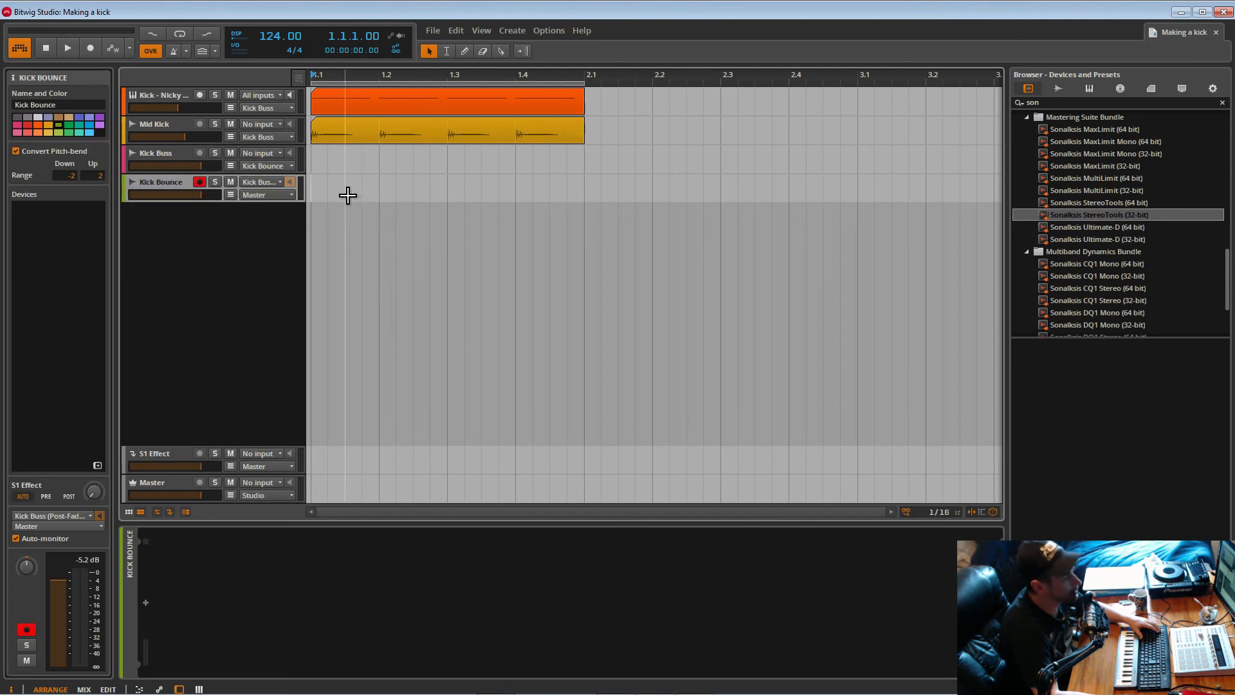
# Record the kick pattern onto the Kick Bounce track for a length of about 1.2.3, and select the recorded clip.
pyautogui.click(91, 49)
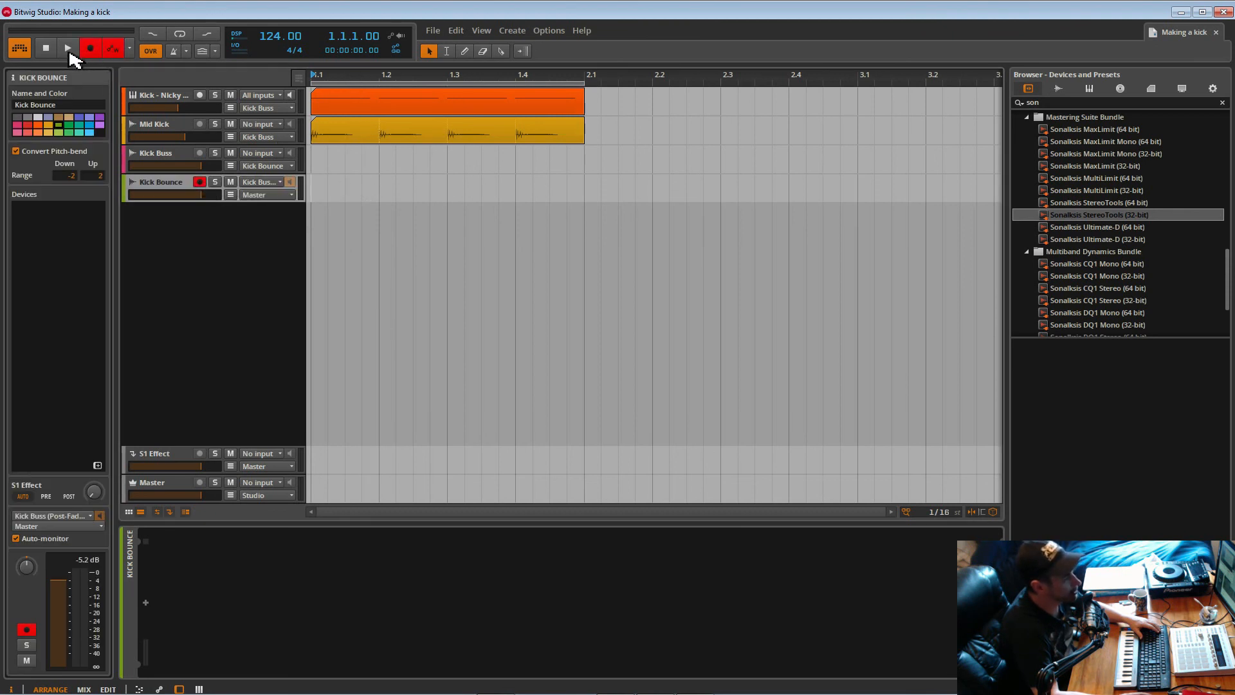
pyautogui.click(69, 50)
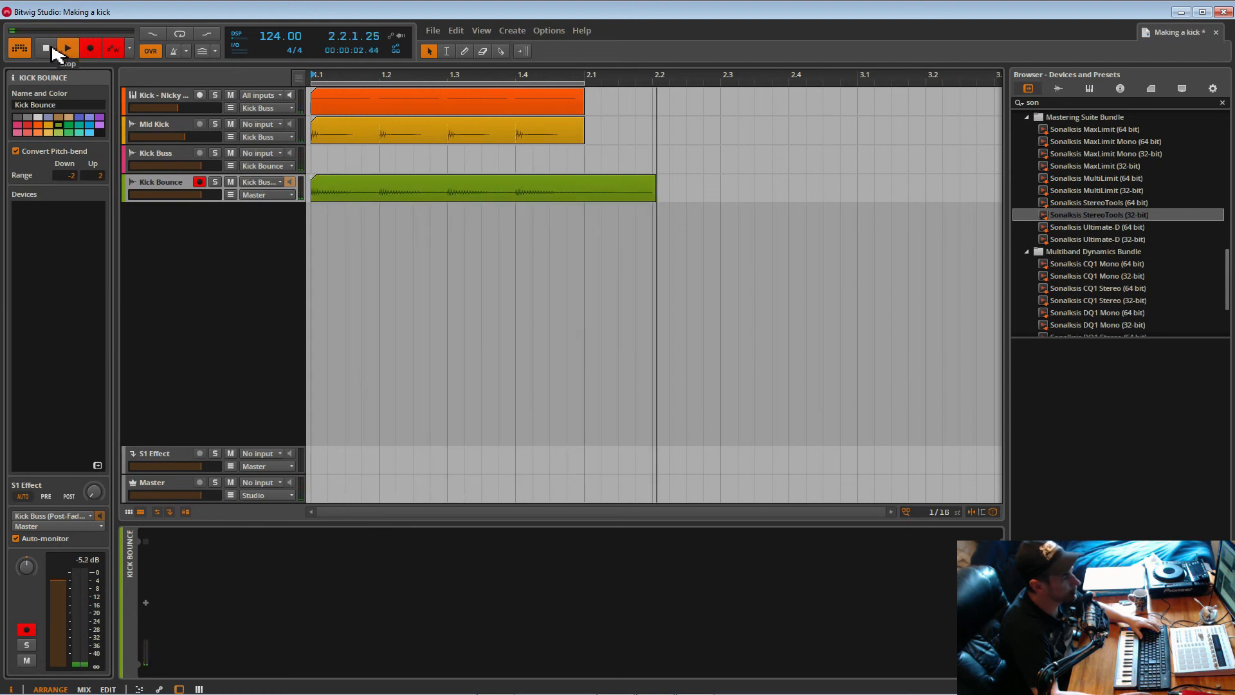
pyautogui.click(51, 50)
pyautogui.click(347, 193)
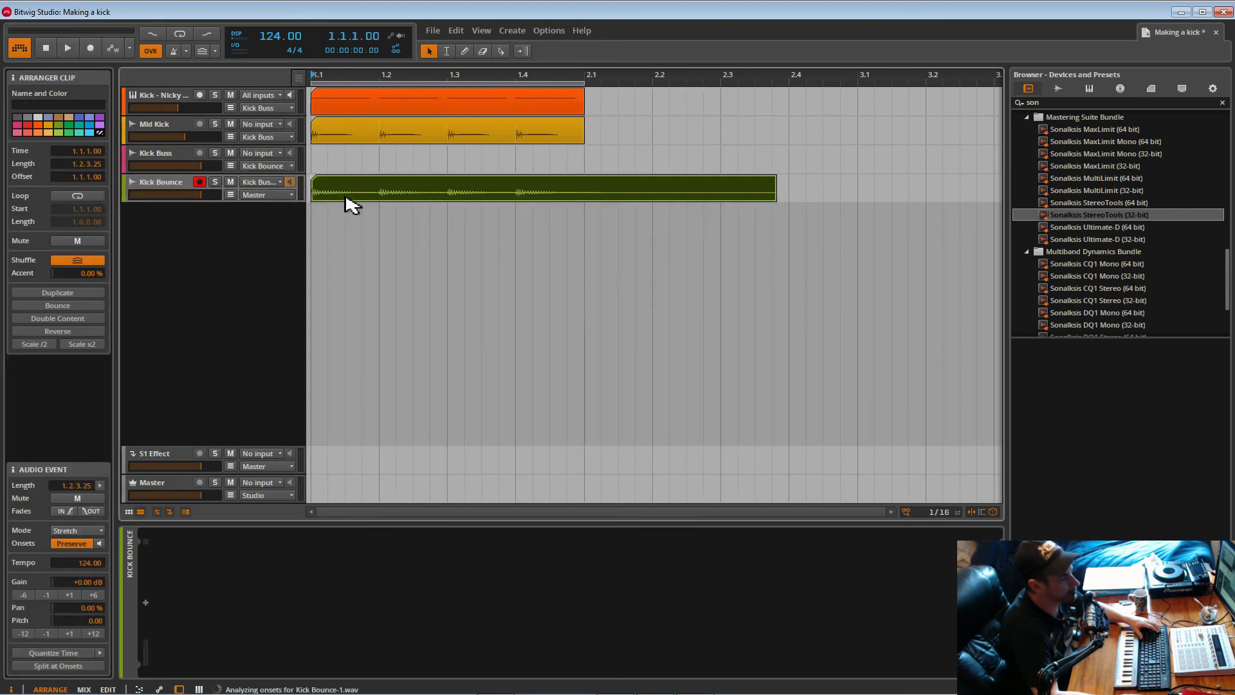
# Disarm and solo the Kick Bounce track, and play back the recorded kick.
pyautogui.click(216, 182)
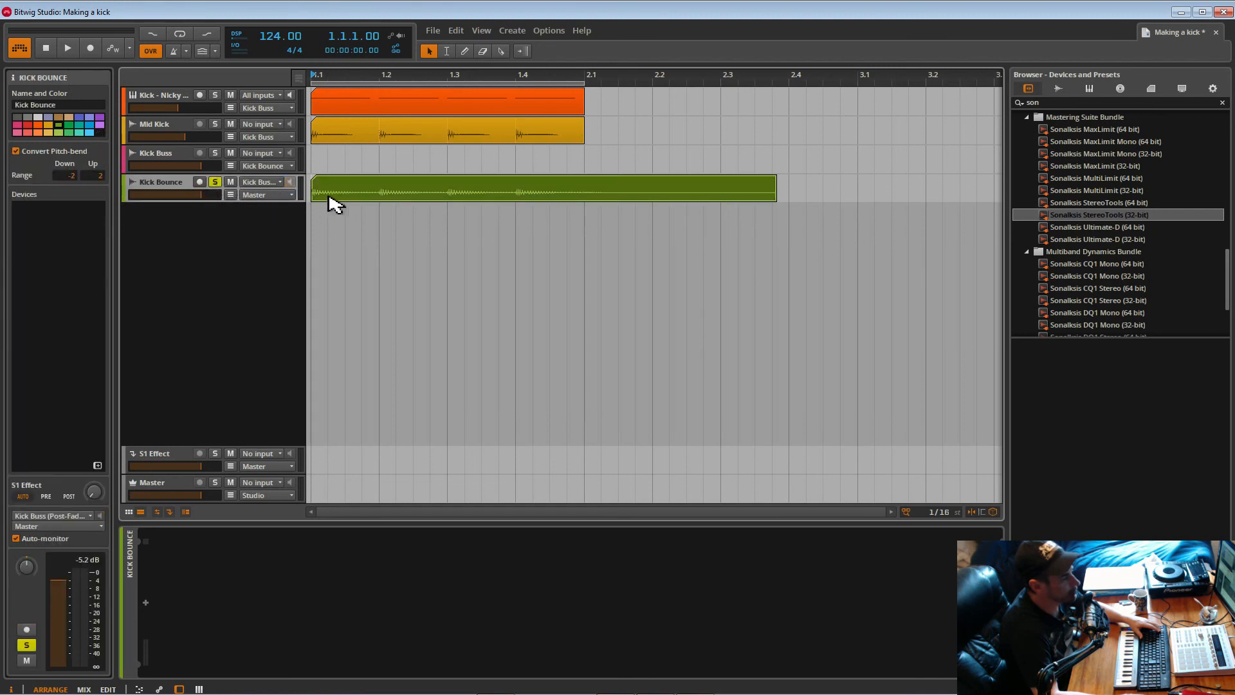
pyautogui.press('space')
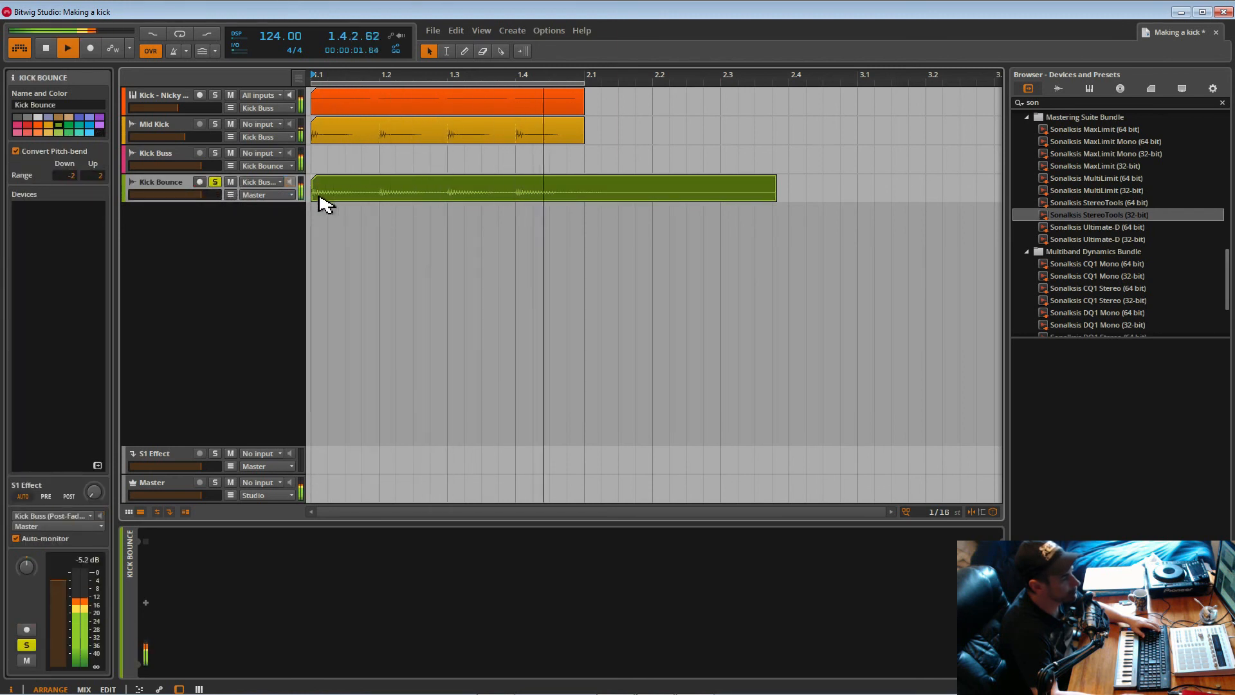
pyautogui.press('space')
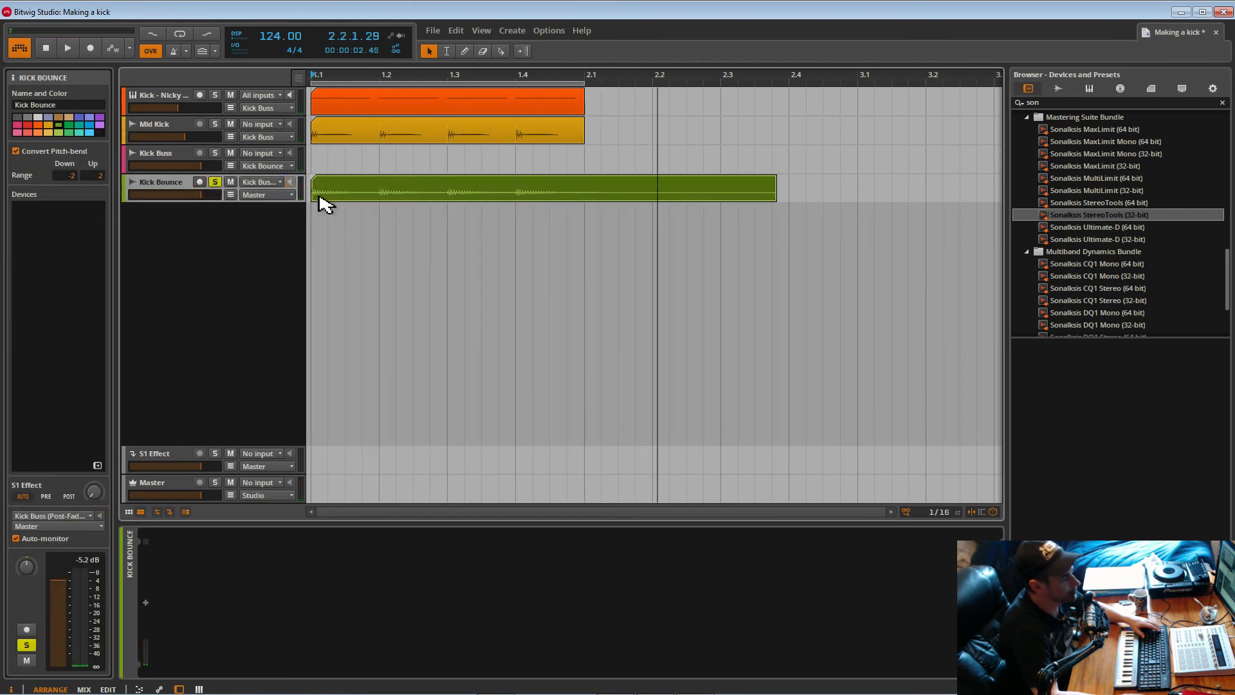
# Set the Kick Bounce track's input to No input and play the arrangement again from the start.
pyautogui.click(264, 183)
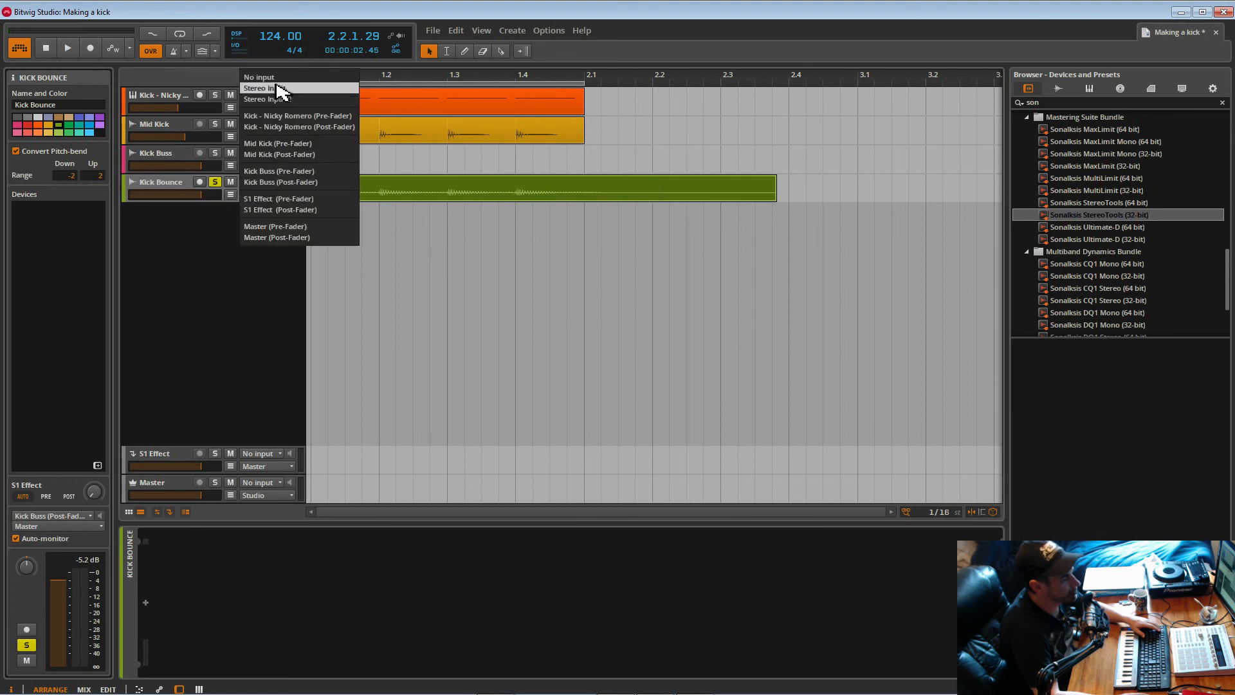
pyautogui.click(283, 86)
pyautogui.press('space')
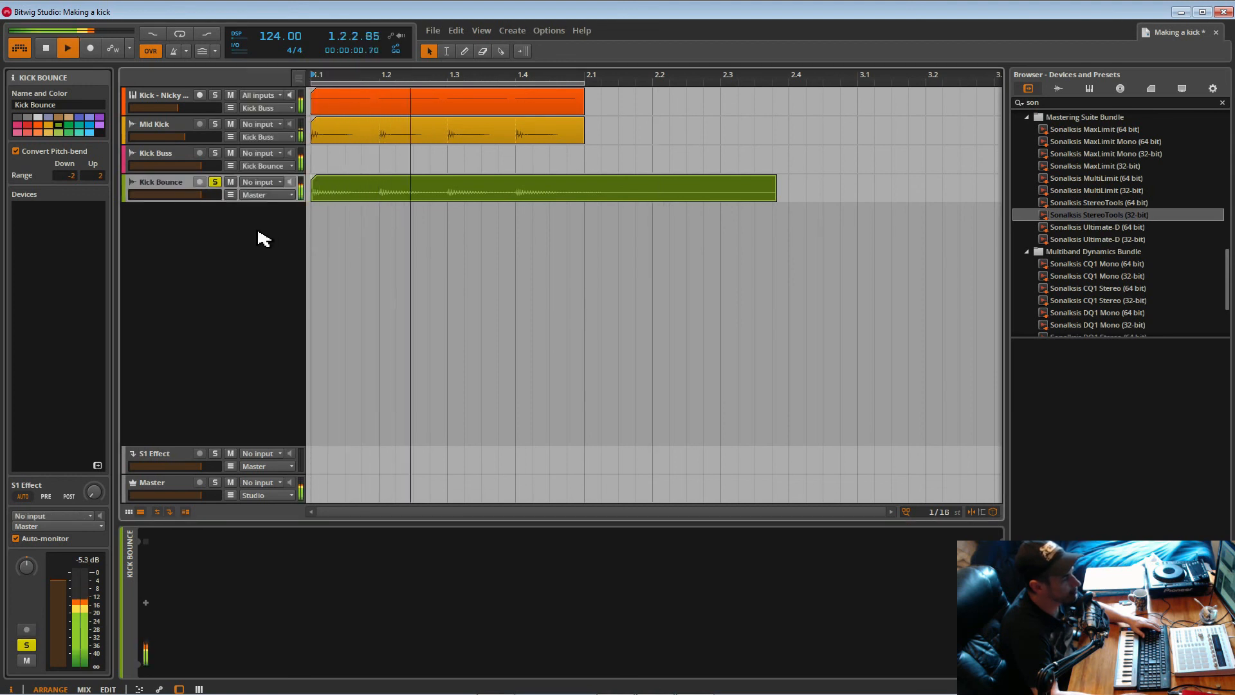
# Mute the Kick - Nicky Romero and Mid Kick tracks, and replay the arrangement with the Kick Bounce clip selected.
pyautogui.click(231, 94)
pyautogui.click(230, 124)
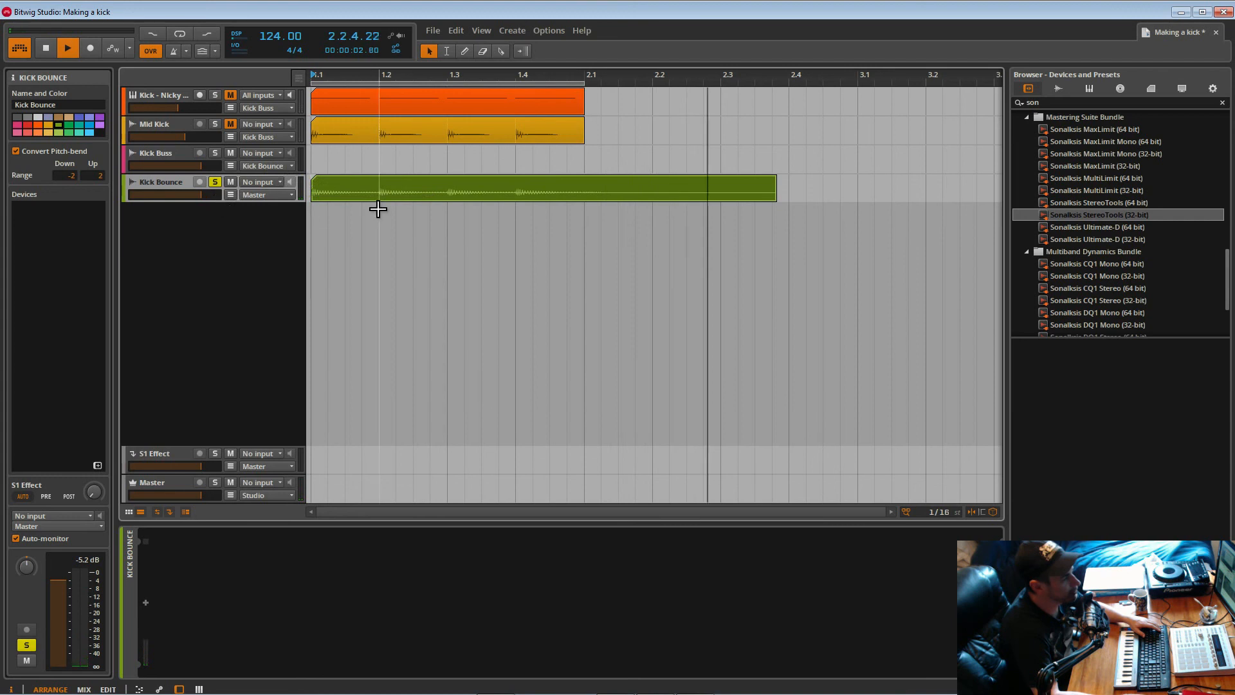
pyautogui.press('space')
pyautogui.press('space')
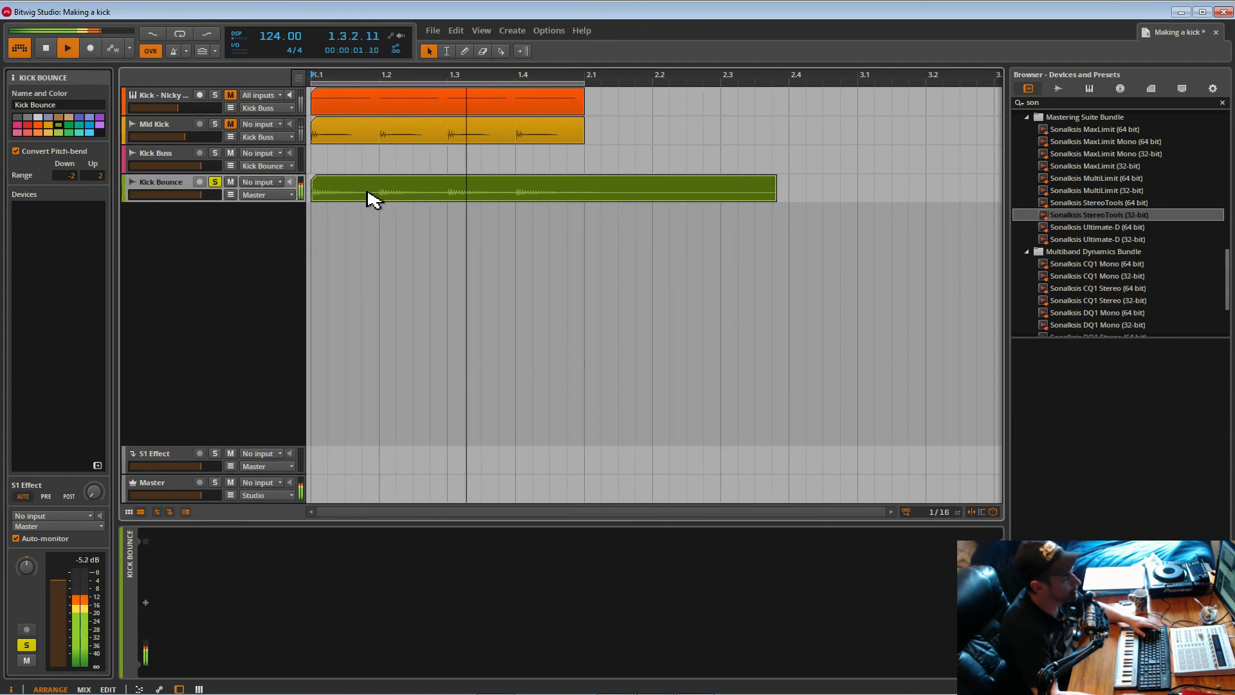
pyautogui.click(386, 198)
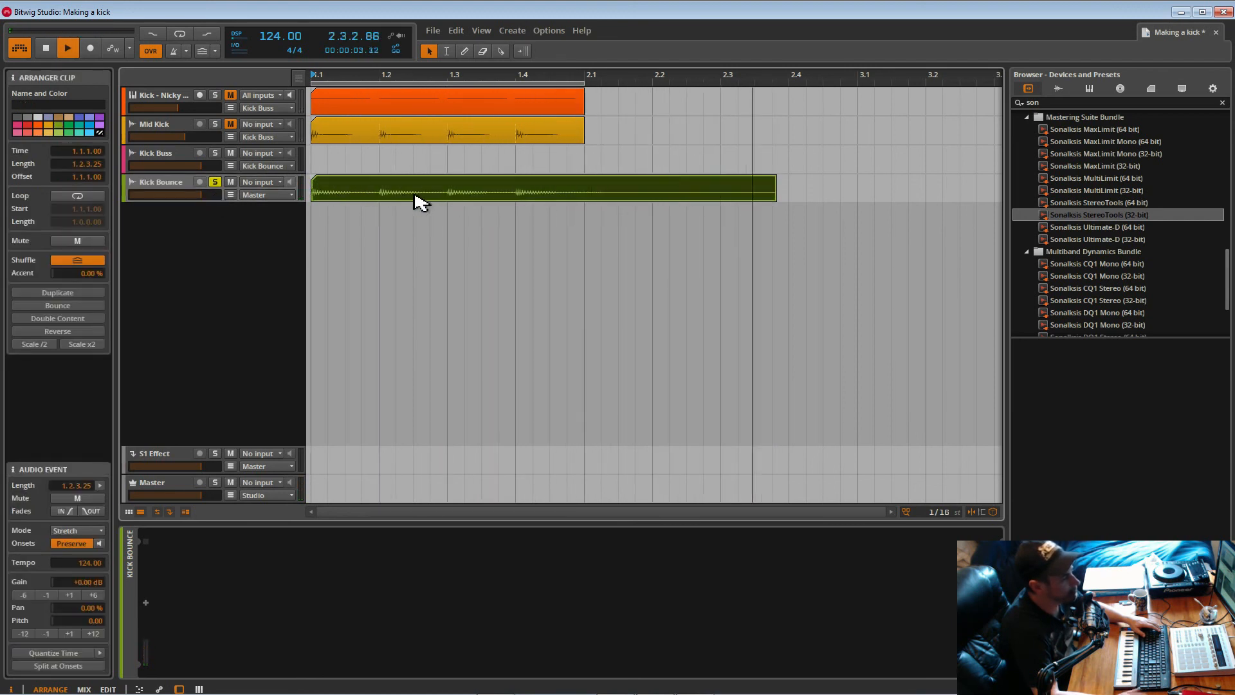